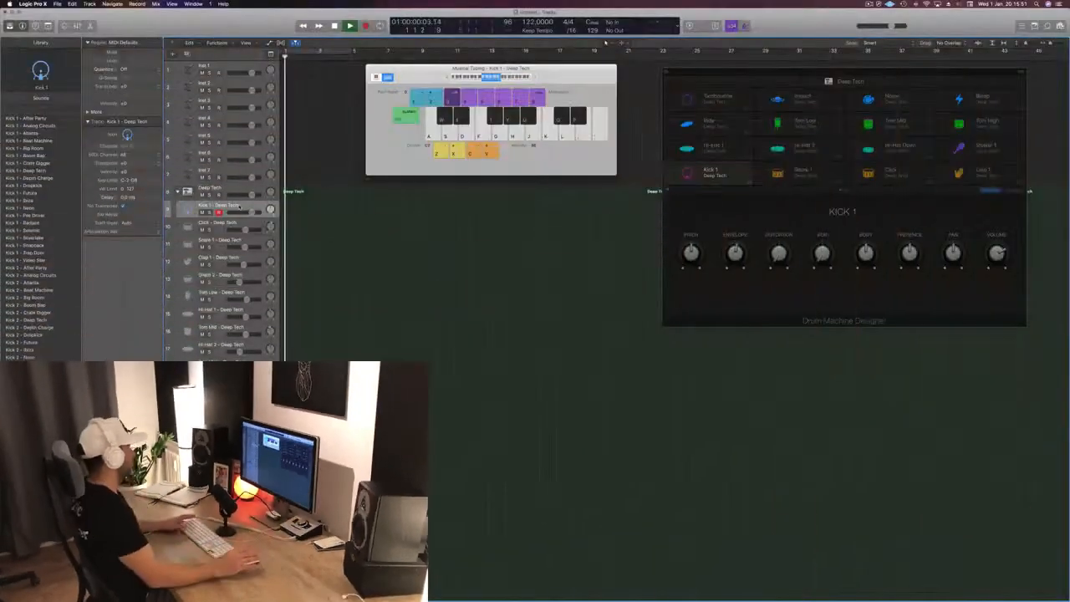
- Record a one-bar kick pattern on the Kick 1 track and align its notes to the beat grid in the Piano Roll
key(space)
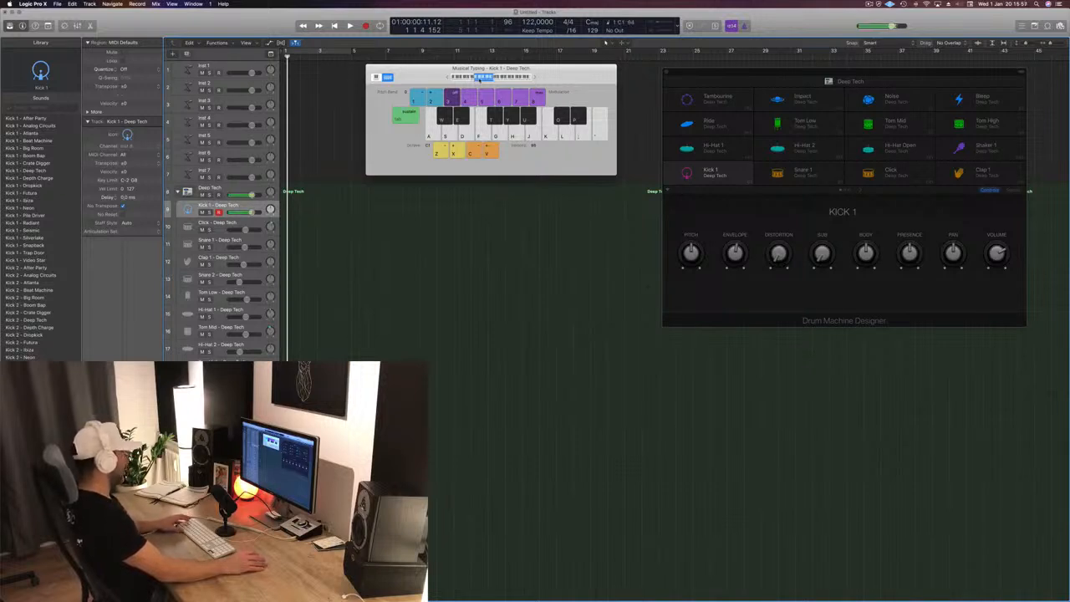
key(r)
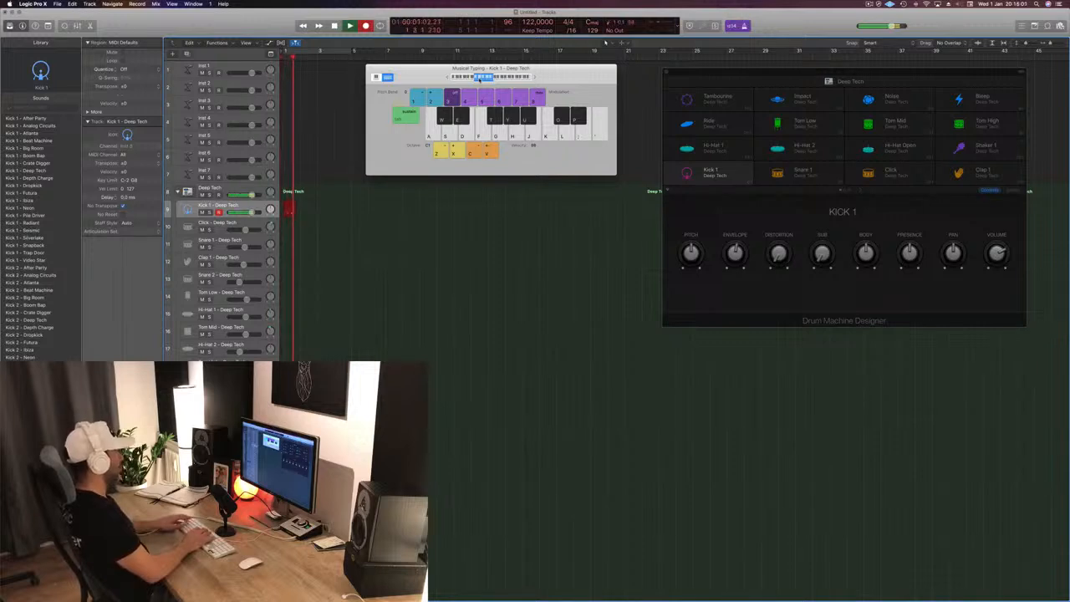
key(space)
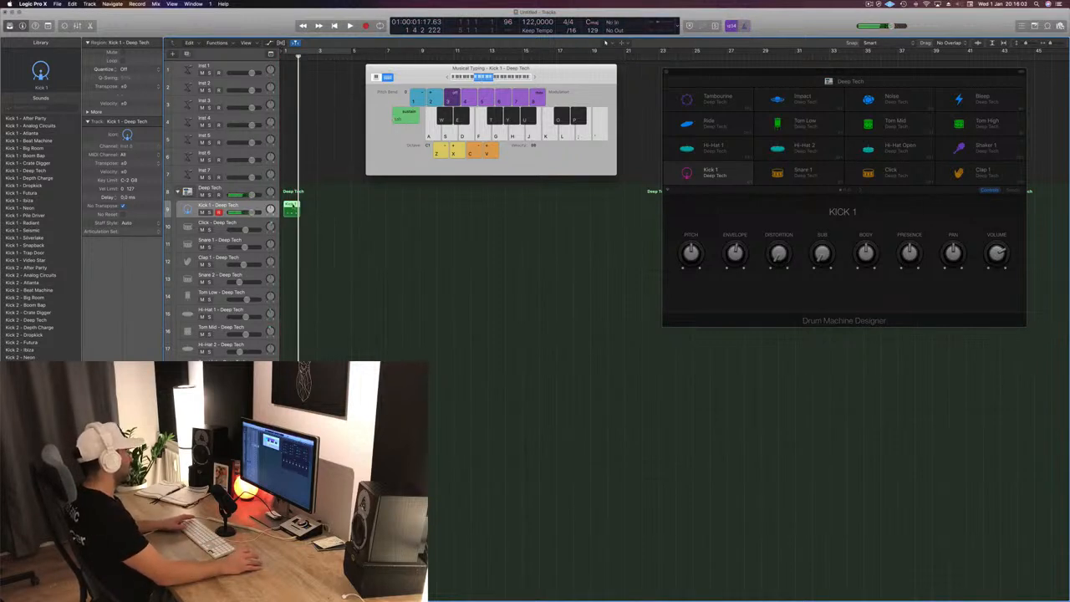
double_click(291, 207)
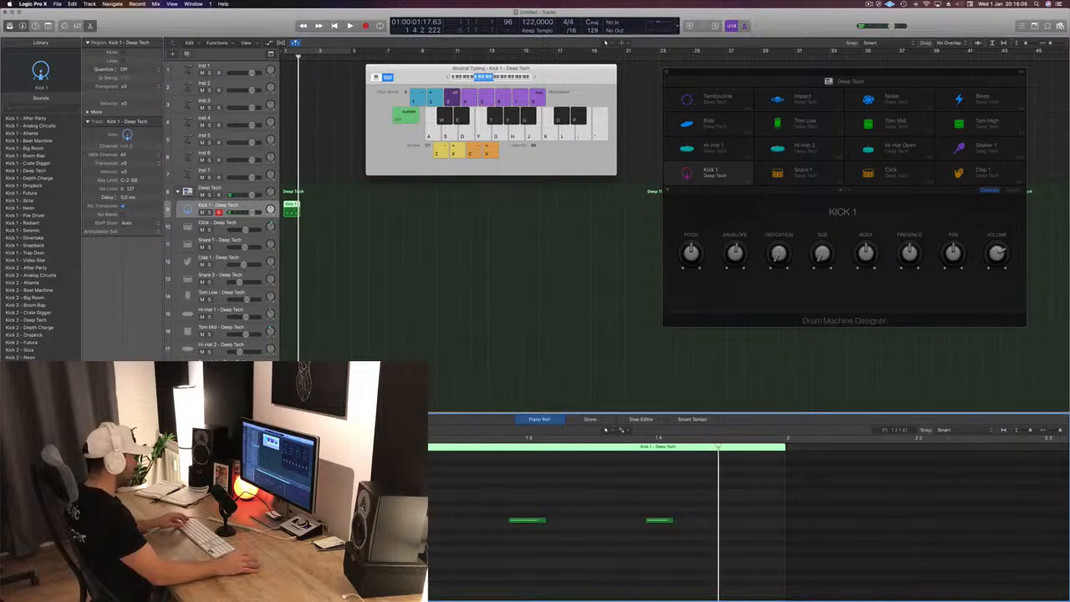
drag(430, 503, 697, 558)
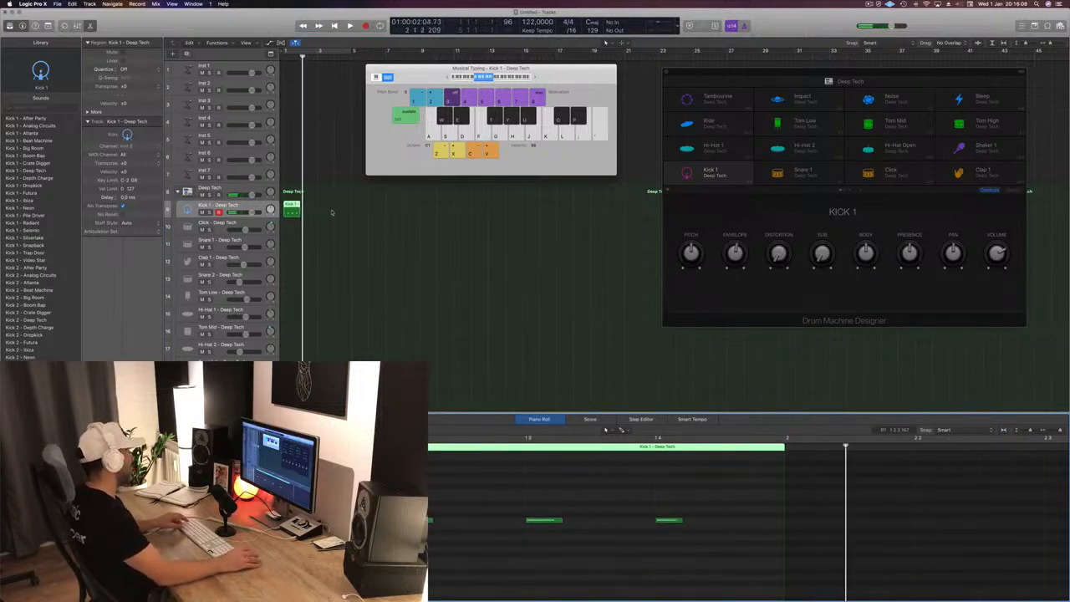
- Copy the kick region to fill bars 1 to 4 and play it with a four-bar cycle range
drag(289, 208, 325, 210)
key(space)
key(c)
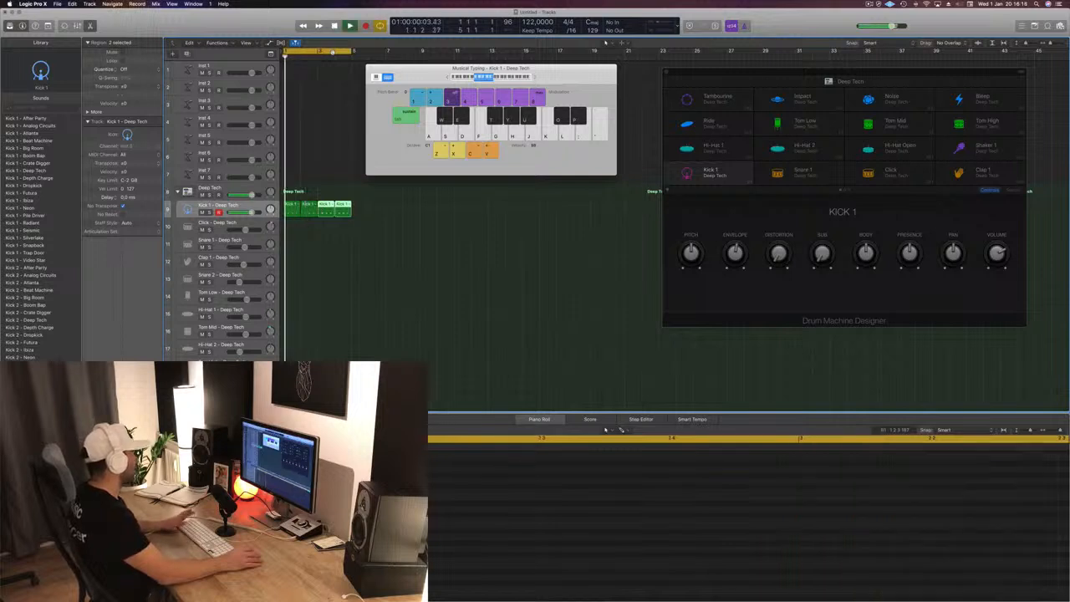
key(space)
drag(406, 72, 600, 79)
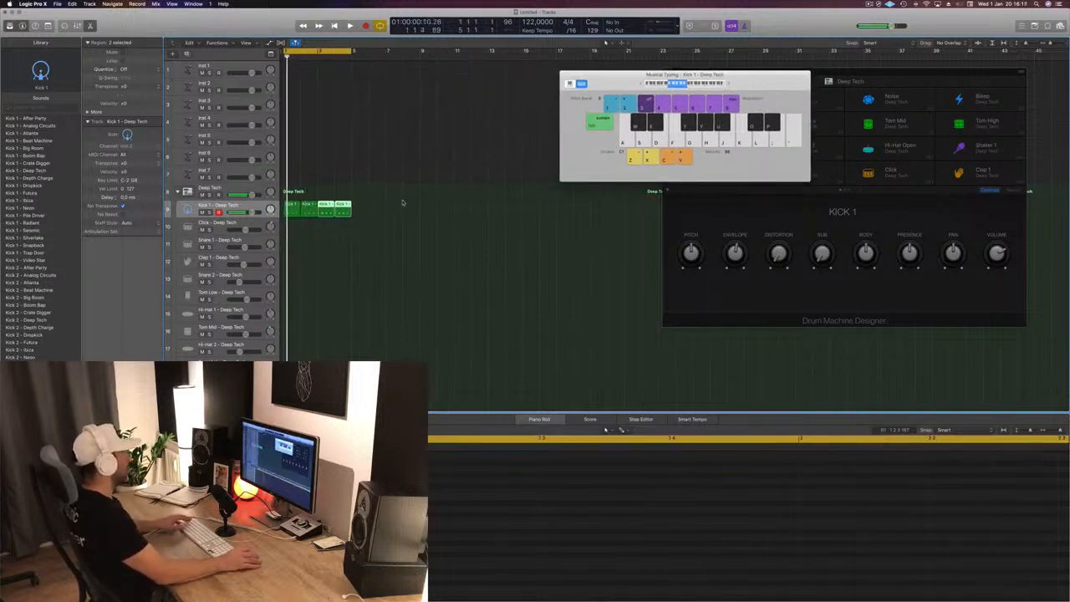
- Copy the kick regions until they fill 16 bars and extend the cycle range to bar 17
drag(296, 212, 364, 213)
key(super+a)
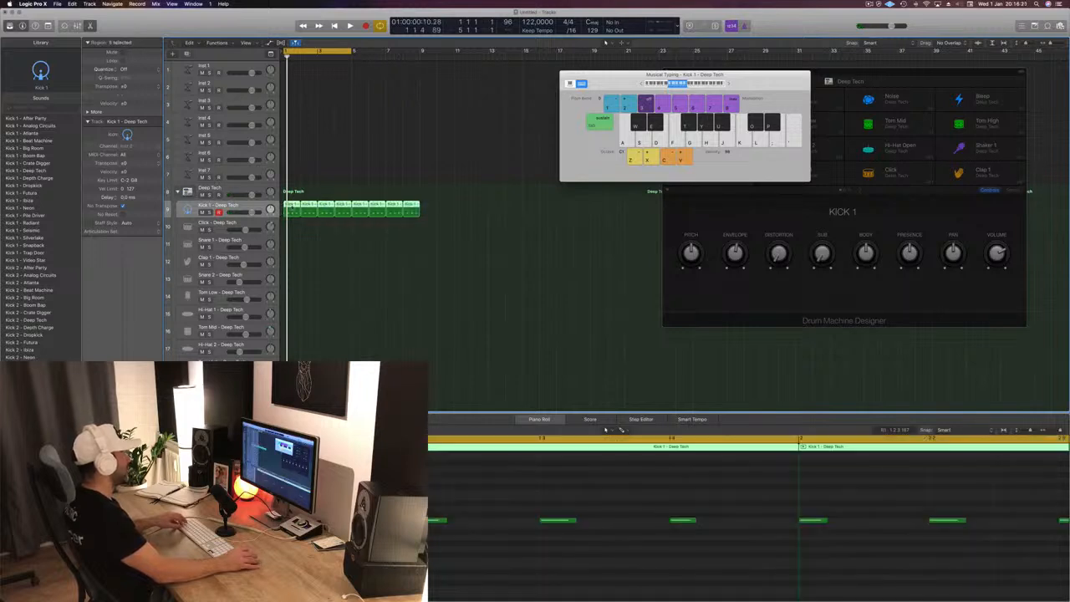
drag(295, 212, 430, 215)
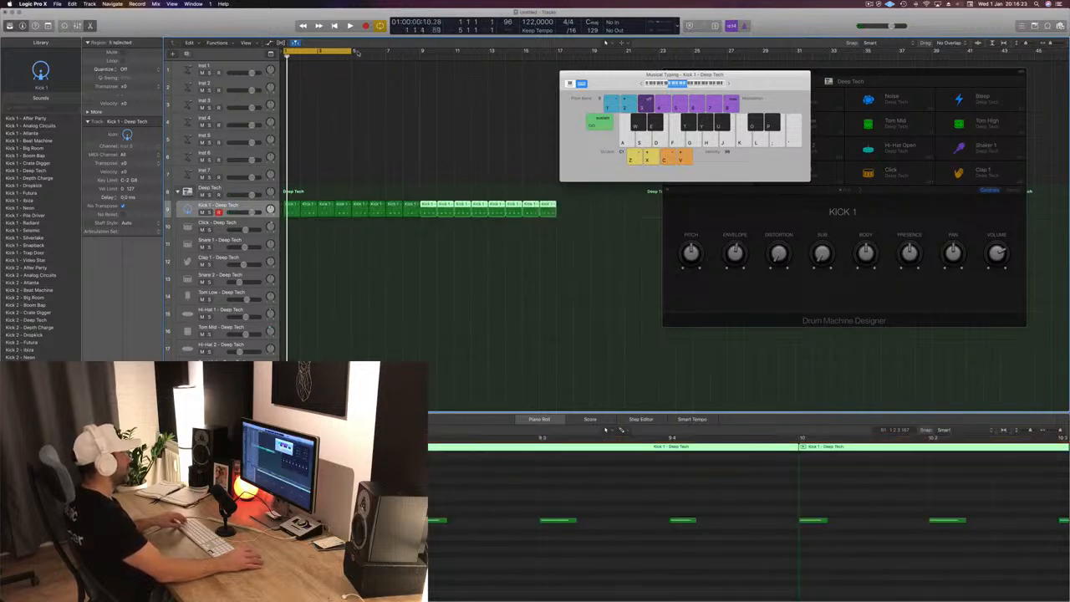
drag(353, 52, 558, 78)
click(425, 153)
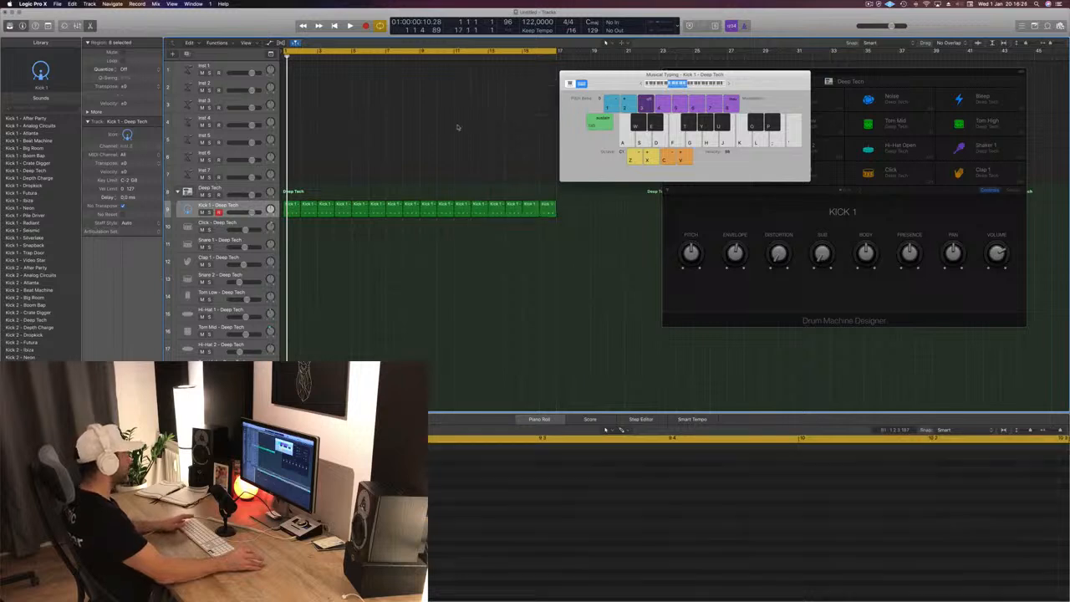
- Copy the first kick region to the Snare 1 track and transpose all its notes up two semitones
key(space)
click(286, 211)
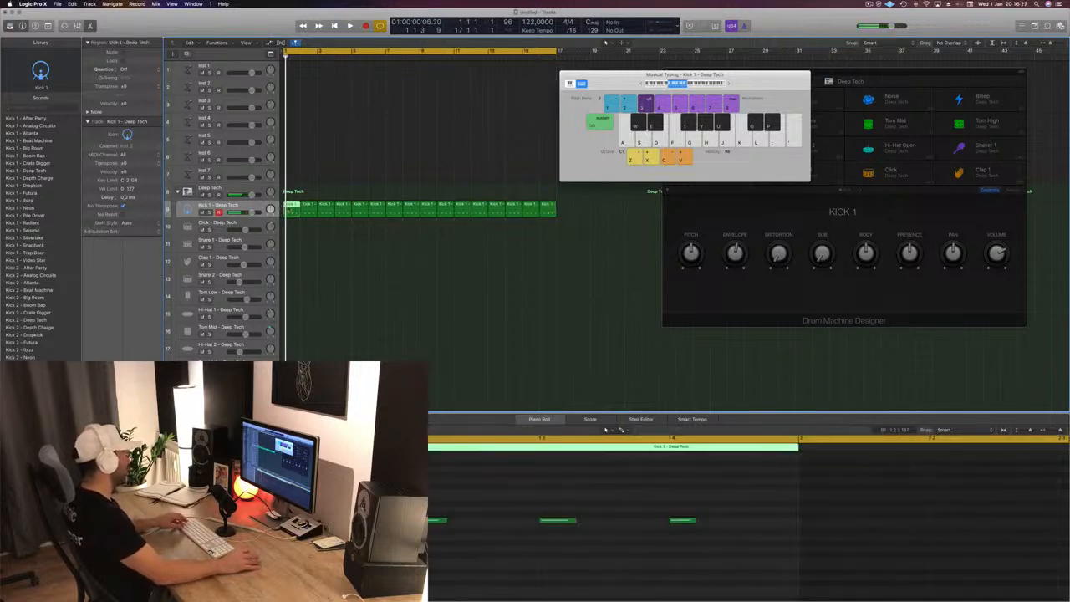
drag(287, 210, 291, 244)
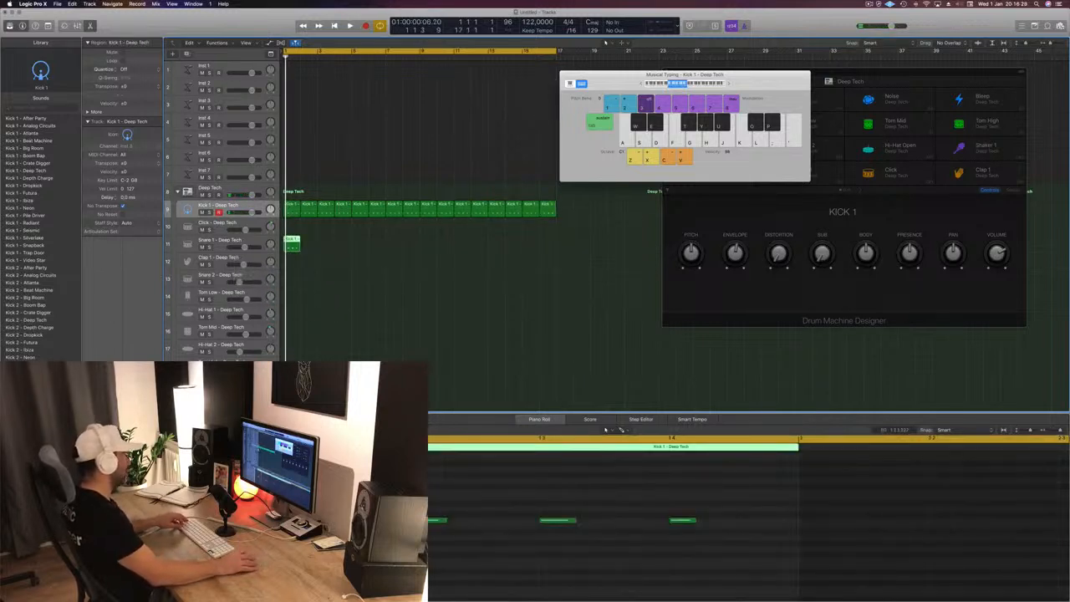
drag(277, 510, 800, 550)
key(alt+Up)
key(alt+Up)
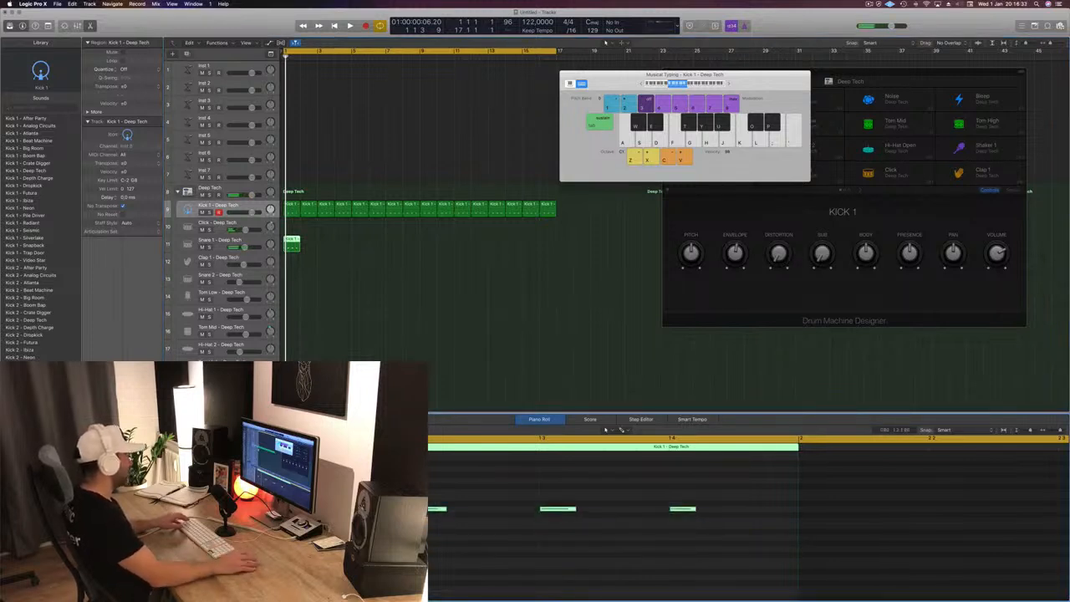
- Delete the beat 3 note from the Snare 1 region, then copy the region across all 16 bars
drag(513, 490, 616, 549)
key(Delete)
key(space)
key(b)
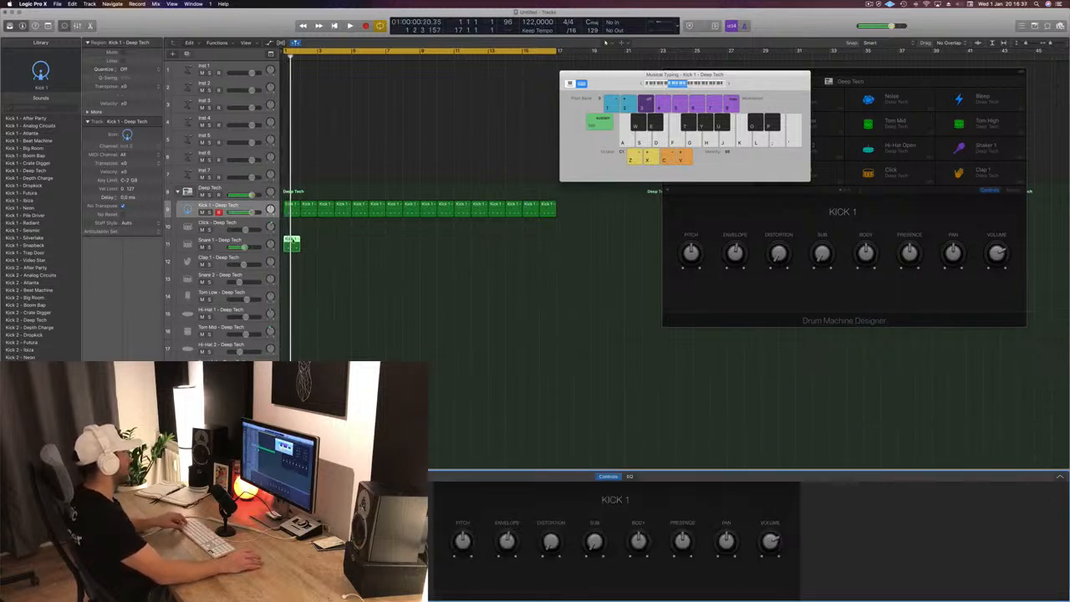
drag(292, 241, 360, 249)
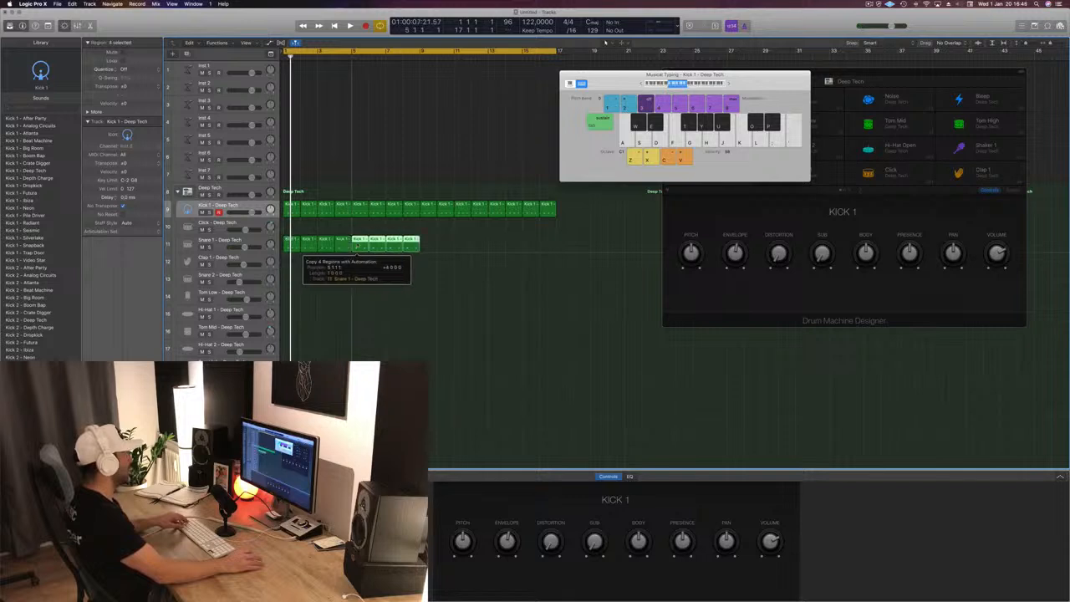
drag(436, 241, 487, 247)
- Copy the first kick region to the Clap 1 track and delete its notes on beats 2 and 3
click(289, 204)
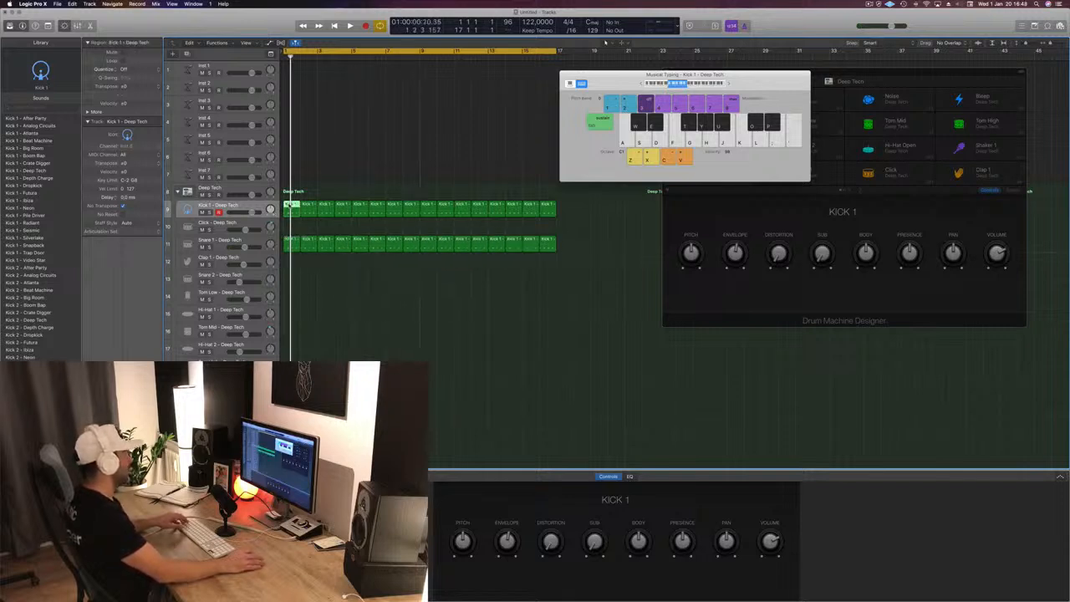
drag(287, 220, 287, 264)
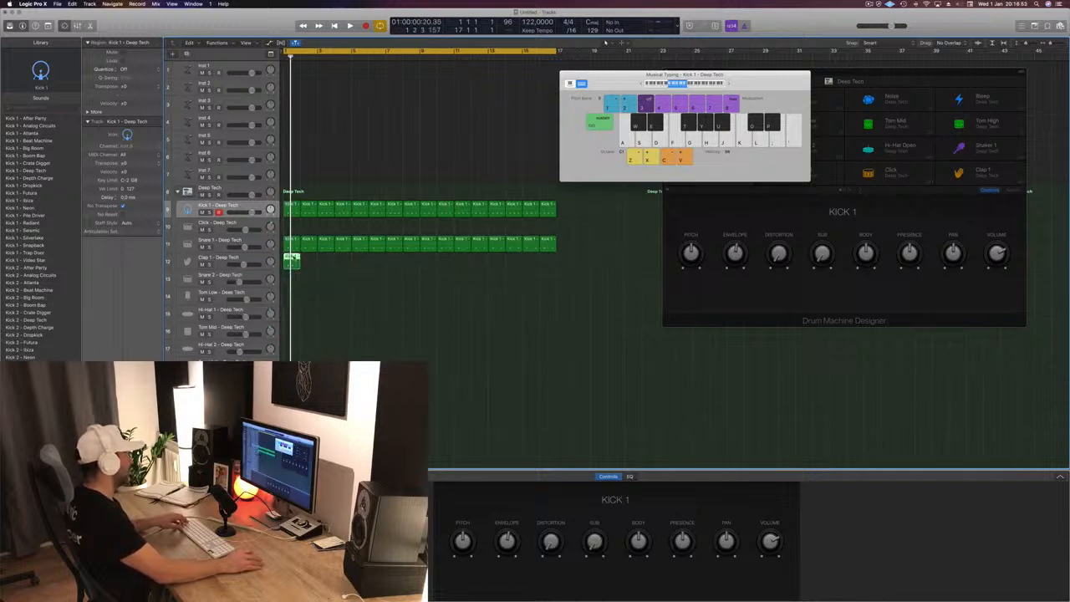
double_click(292, 258)
drag(288, 499, 664, 559)
key(BackSpace)
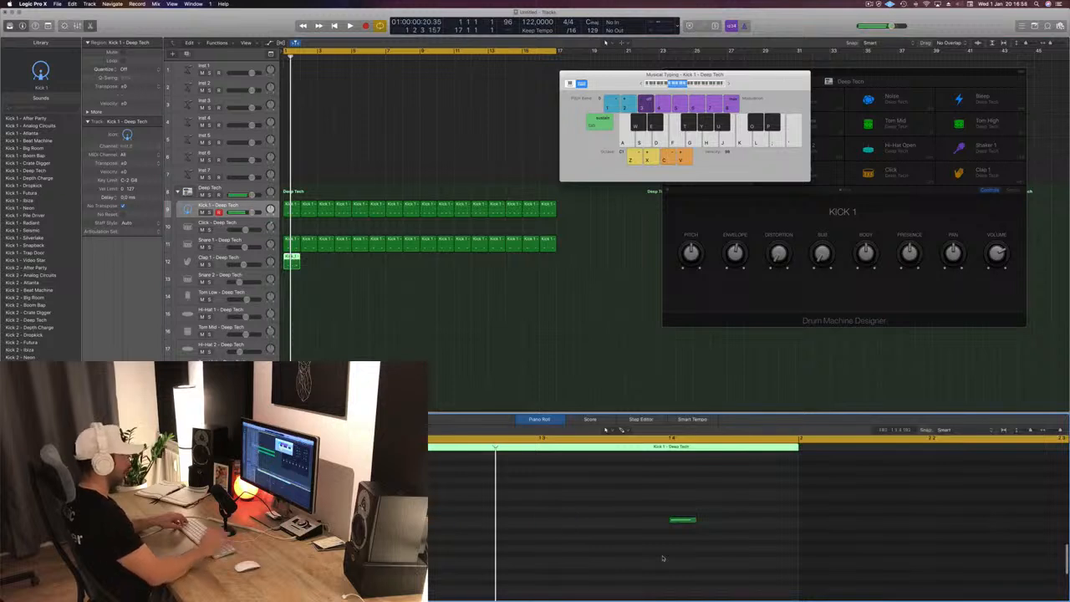
key(BackSpace)
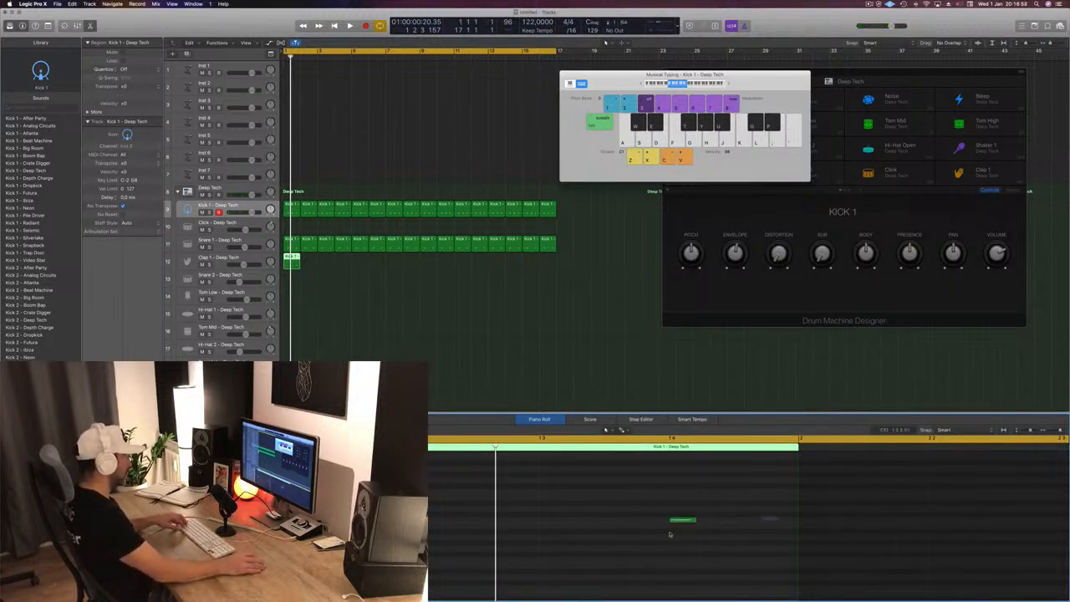
- Transpose the clap notes up three semitones and copy the Clap 1 region across all 16 bars
drag(779, 517, 424, 548)
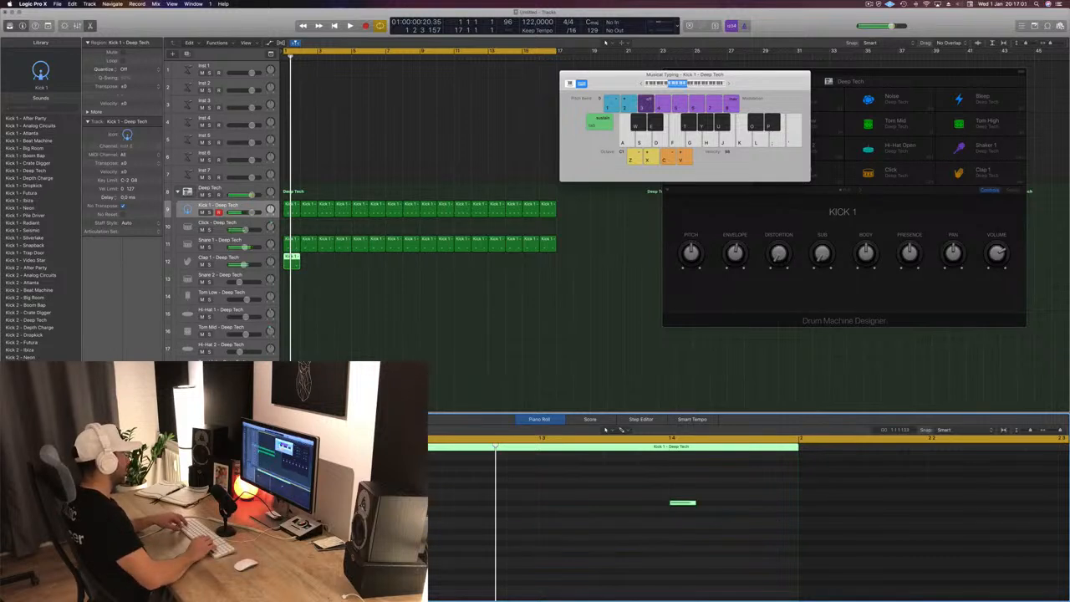
key(space)
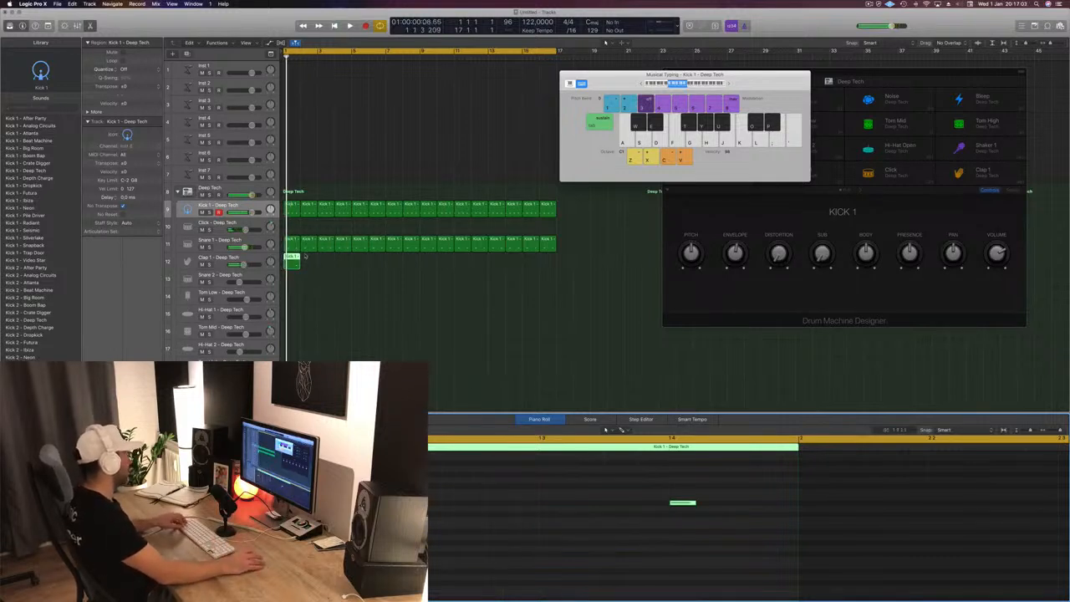
drag(293, 258, 394, 263)
shift+click(294, 264)
click(429, 269)
drag(294, 264, 430, 268)
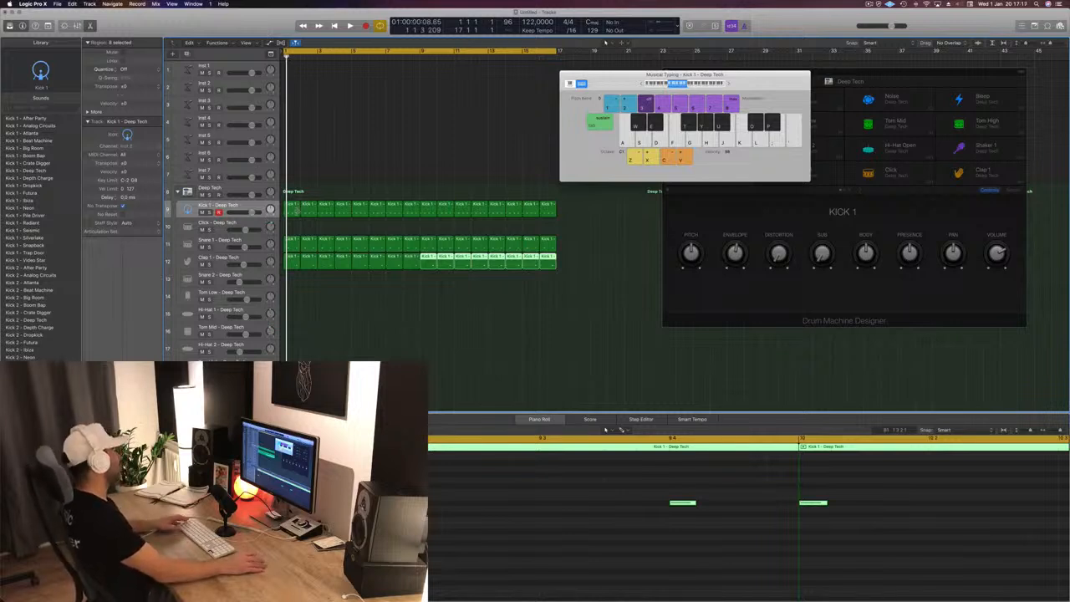
- Copy the first kick region to the Hi-Hat 1 track, moving its notes up six semitones and onto the off-beats
click(294, 209)
drag(294, 213, 288, 318)
drag(272, 508, 737, 537)
key(space)
key(alt+Up)
key(alt+Up)
key(alt+Up)
key(alt+Up)
key(alt+Up)
key(alt+Up)
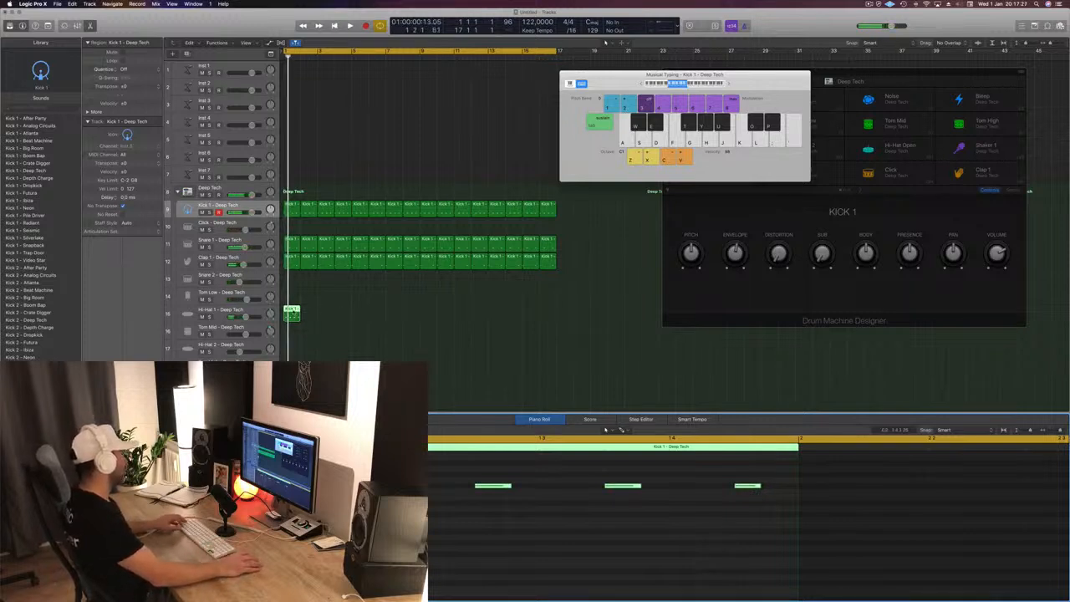
- Copy the Hi-Hat 1 region across all 16 bars and play the beat
mouse_move(293, 312)
mouse_down()
mouse_move(329, 314)
mouse_move(294, 316)
mouse_up()
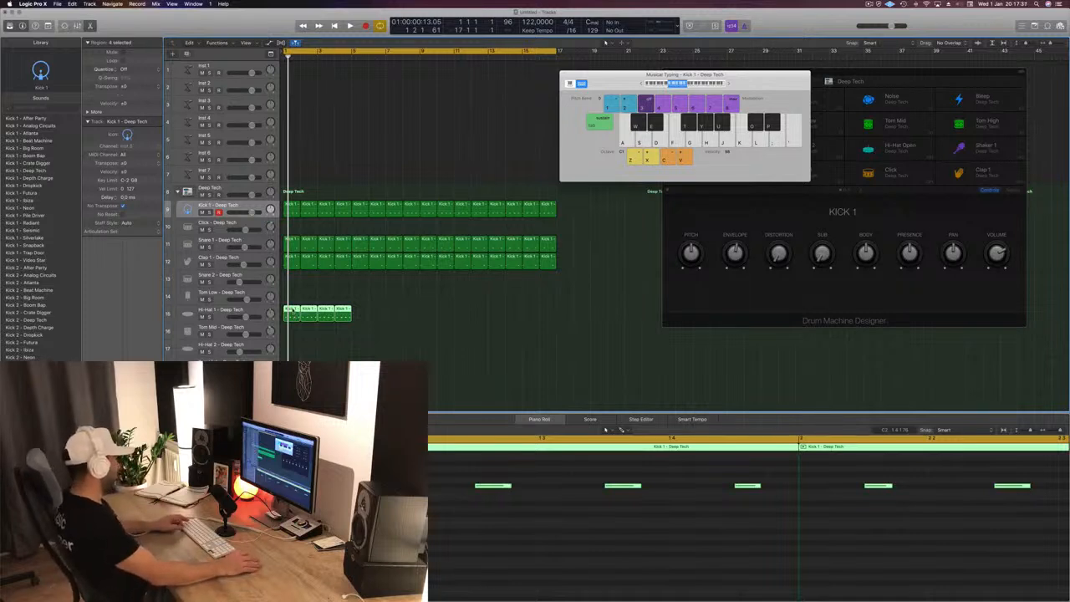
drag(293, 311, 365, 320)
mouse_move(446, 314)
mouse_down()
mouse_move(302, 315)
mouse_move(432, 320)
mouse_up()
key(space)
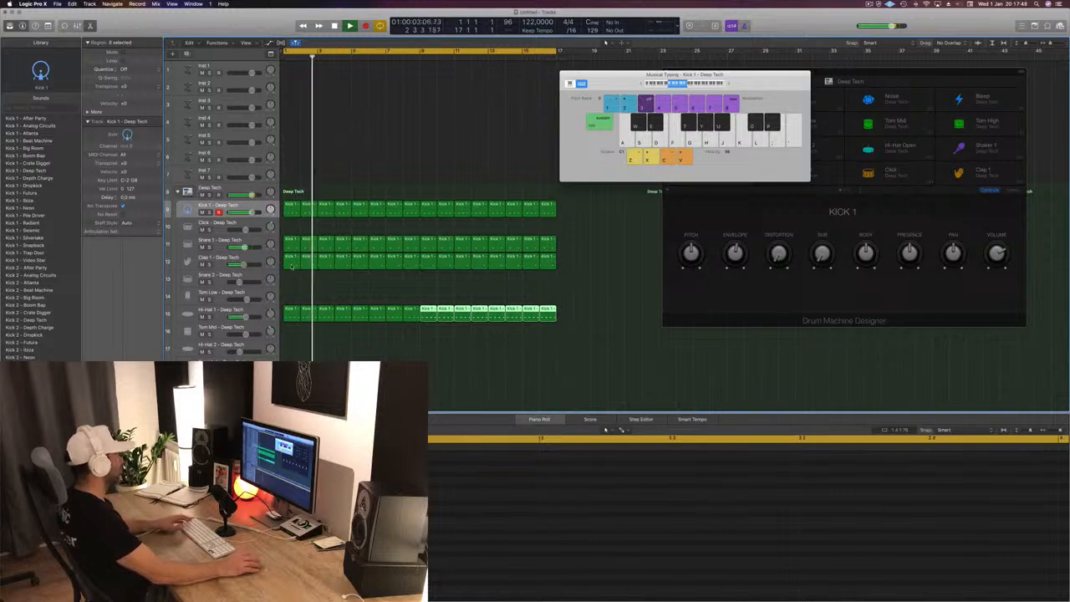
- Copy the first kick region to the Tom Low track and delete every note except the one on beat 4
drag(290, 207, 289, 294)
drag(431, 494, 546, 558)
key(Delete)
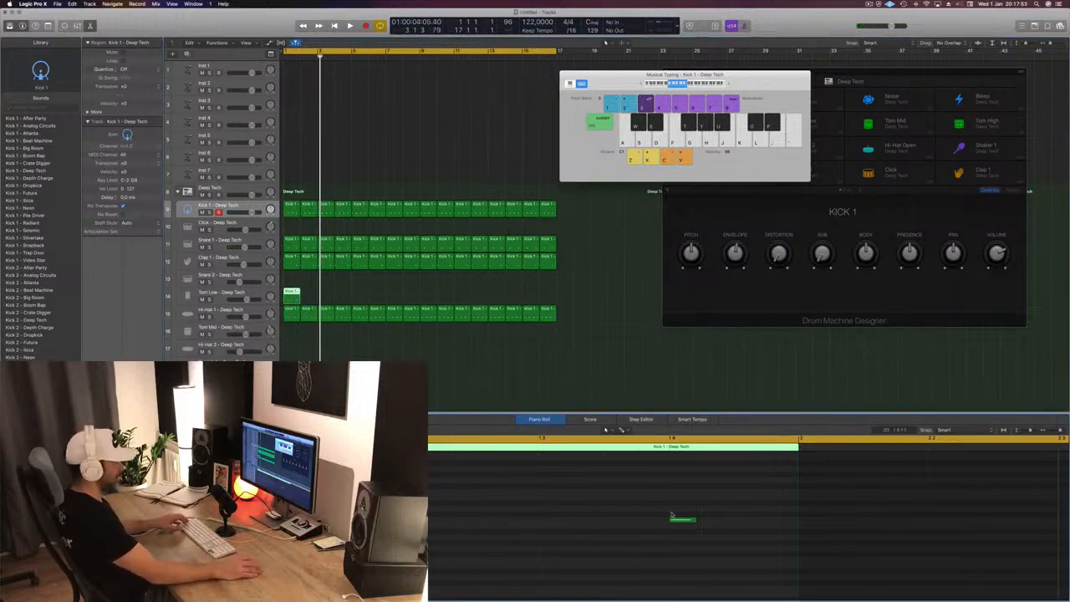
- Move the tom note up five semitones and one sixteenth earlier, and duplicate it two sixteenths after that
drag(637, 506, 749, 558)
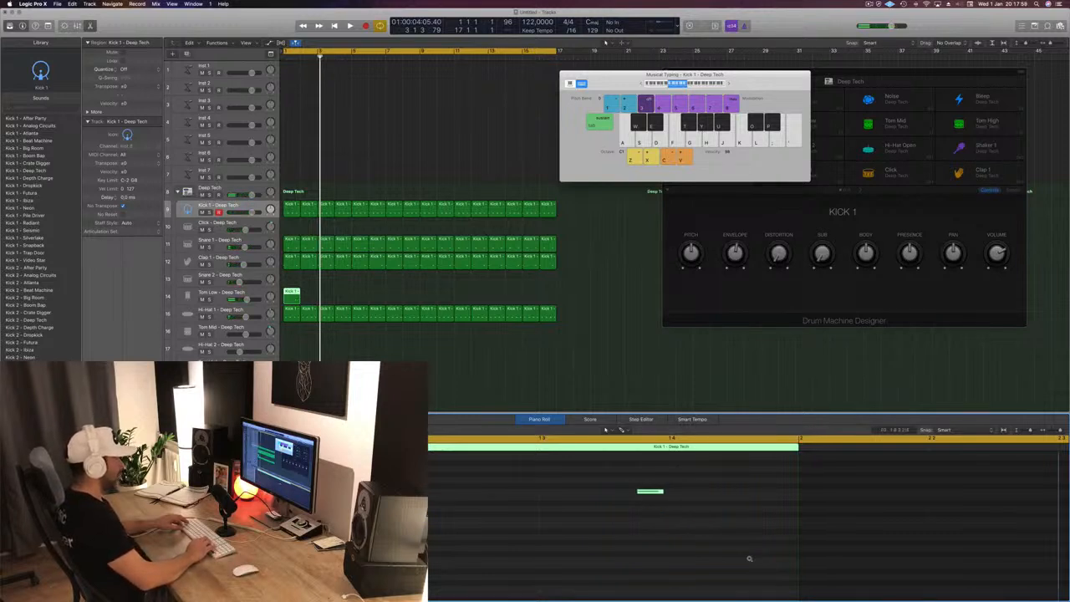
drag(647, 492, 713, 499)
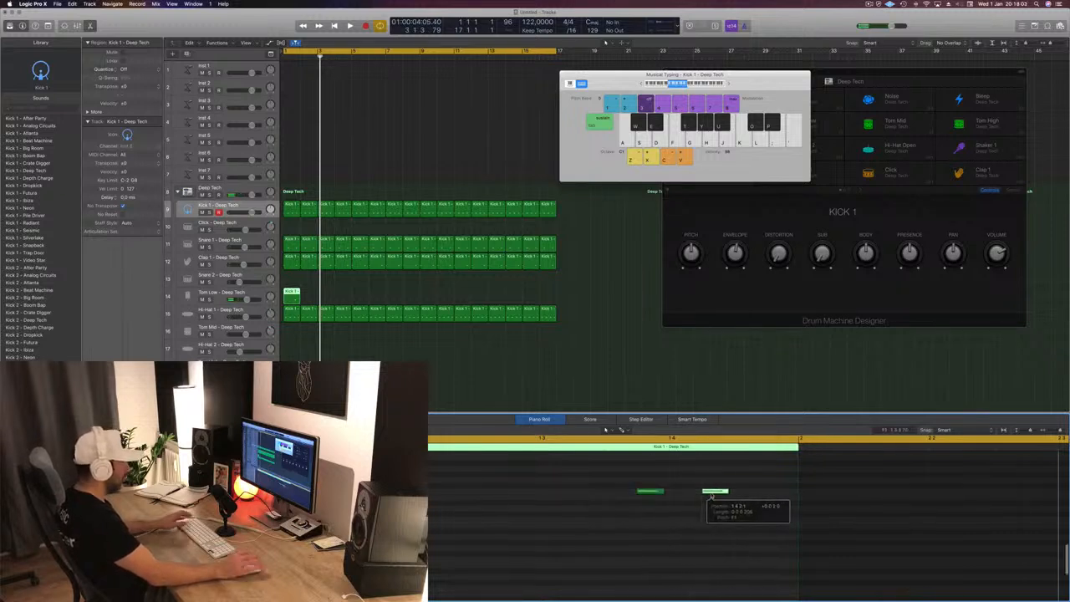
key(space)
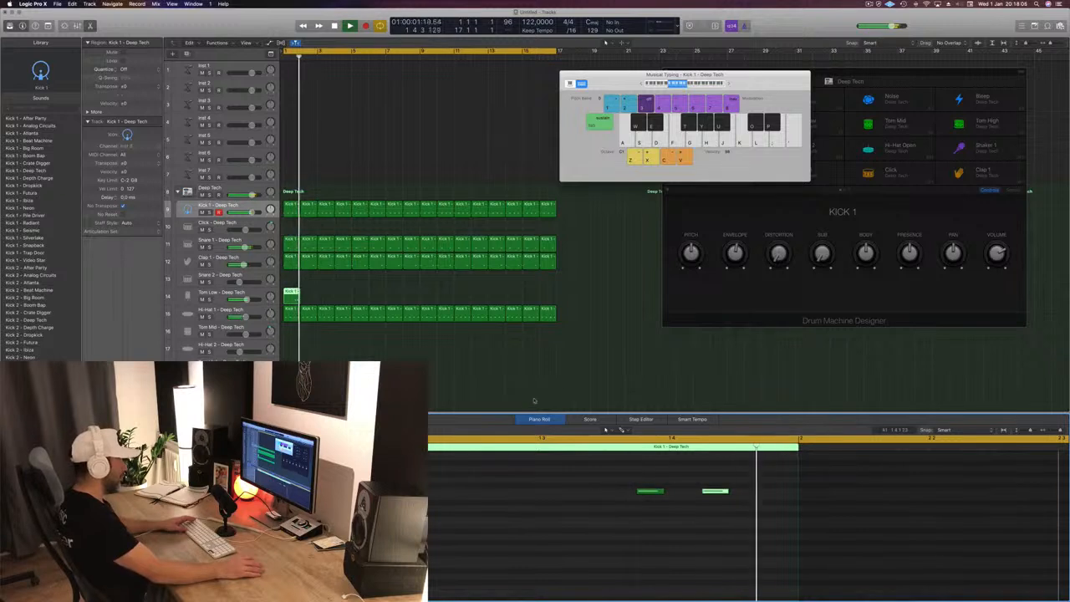
- Move the second tom note one sixteenth later to 1 4 3 1 and copy the Tom Low region across all 16 bars
drag(648, 493, 615, 493)
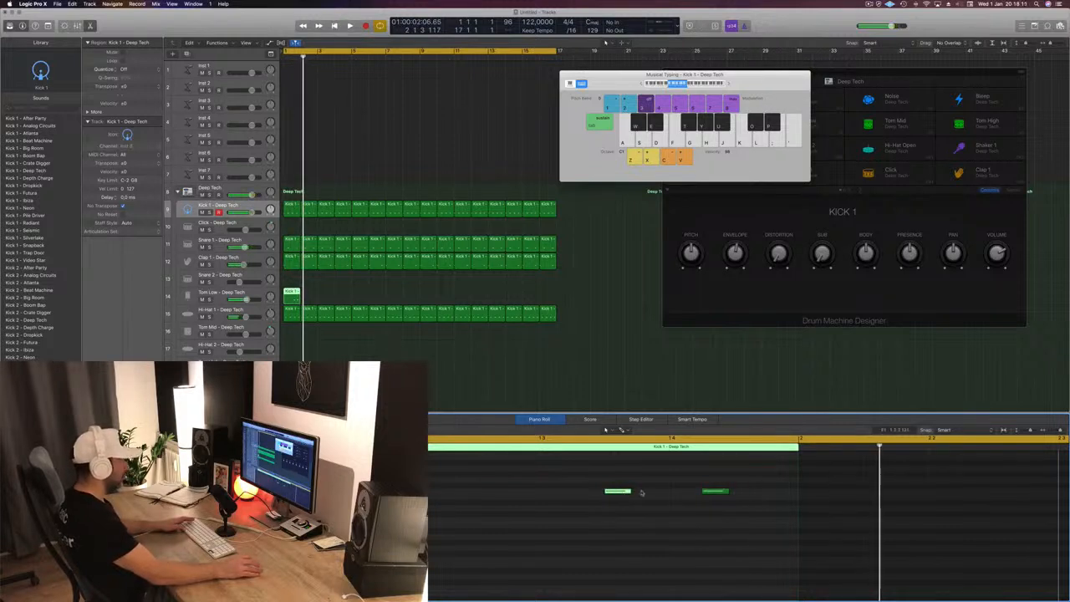
drag(641, 492, 650, 494)
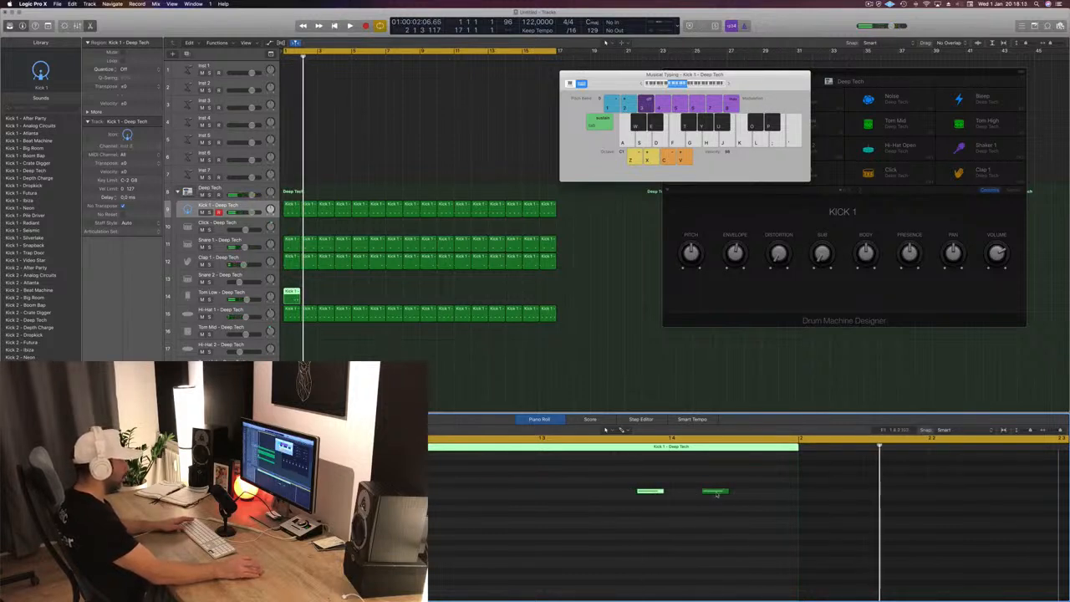
drag(716, 492, 735, 495)
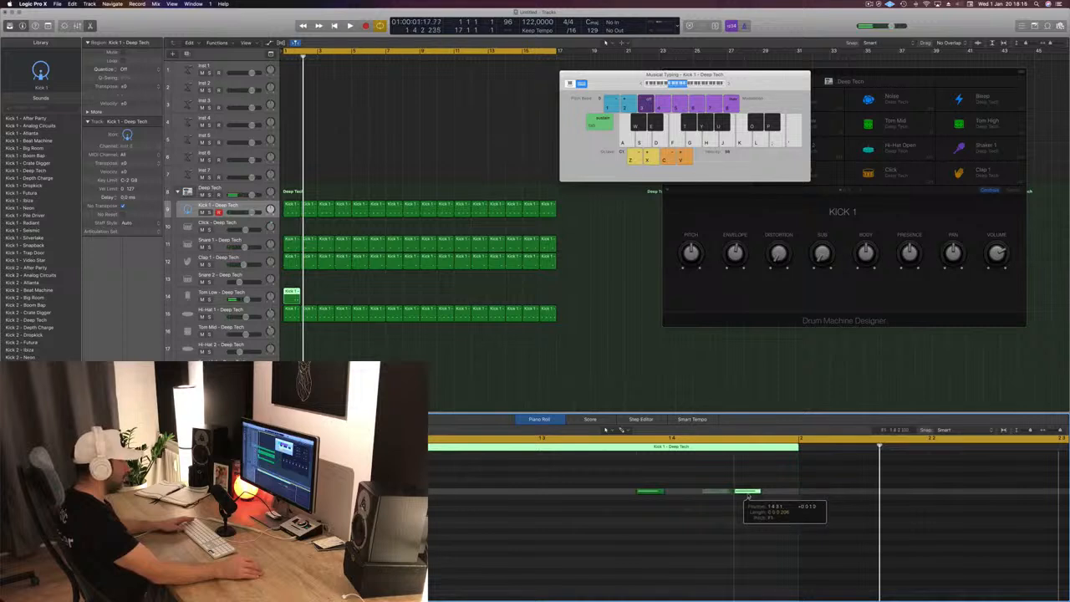
drag(748, 496, 748, 495)
key(space)
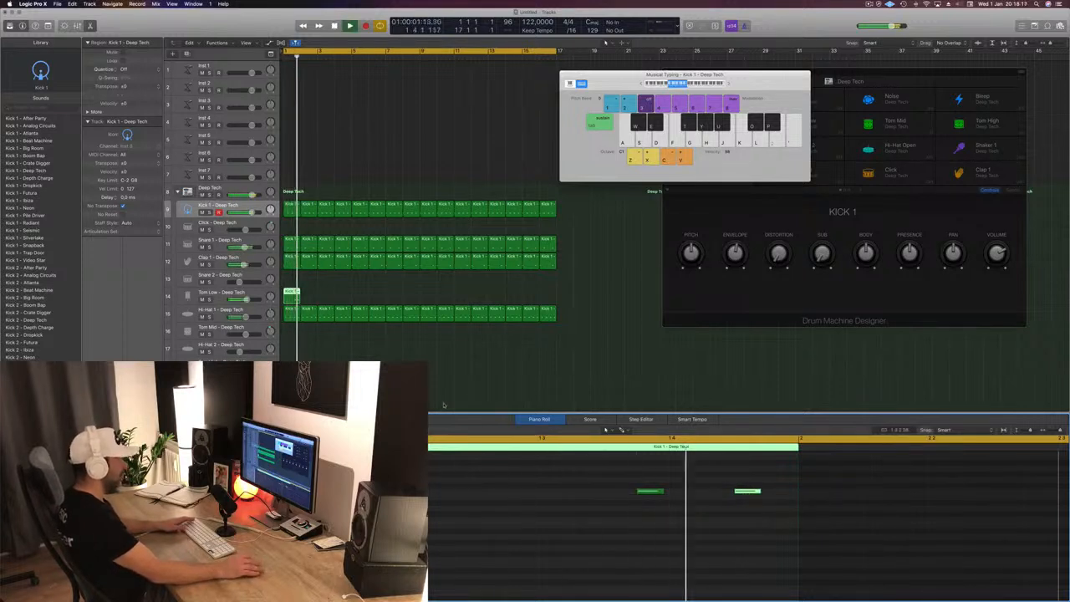
drag(292, 293, 425, 300)
key(space)
- Copy the first kick region to bar 1 of the Ride track
scroll(292, 175, down, 3)
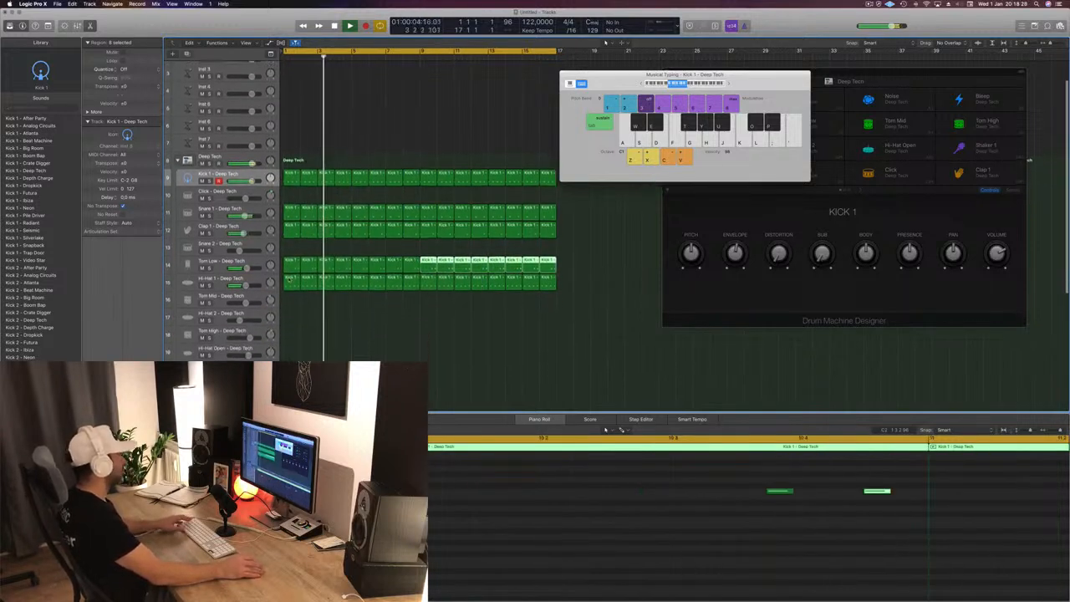
click(290, 176)
key(space)
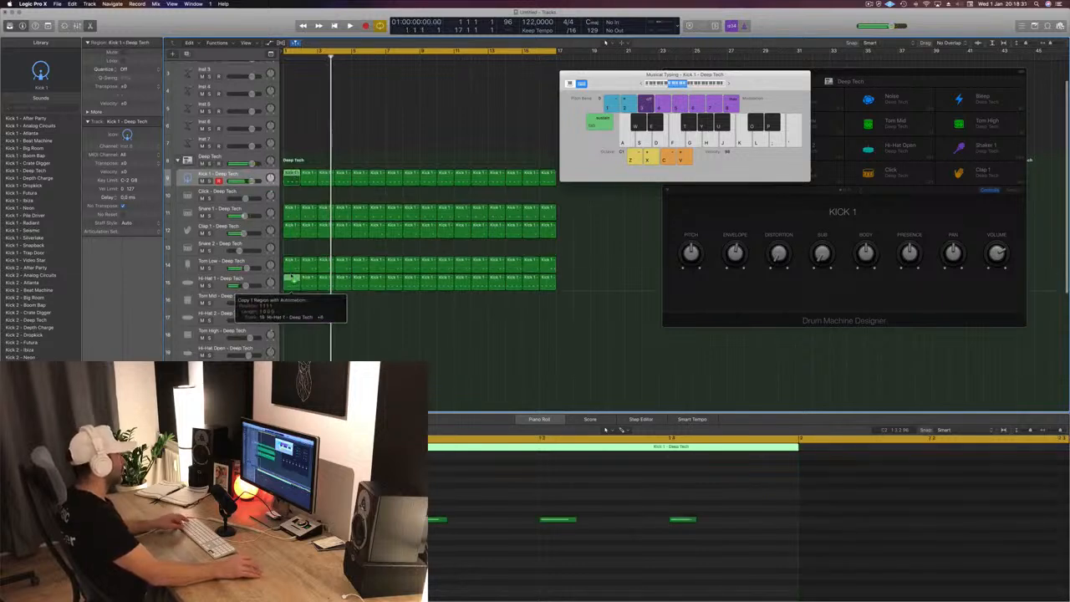
drag(291, 351, 291, 301)
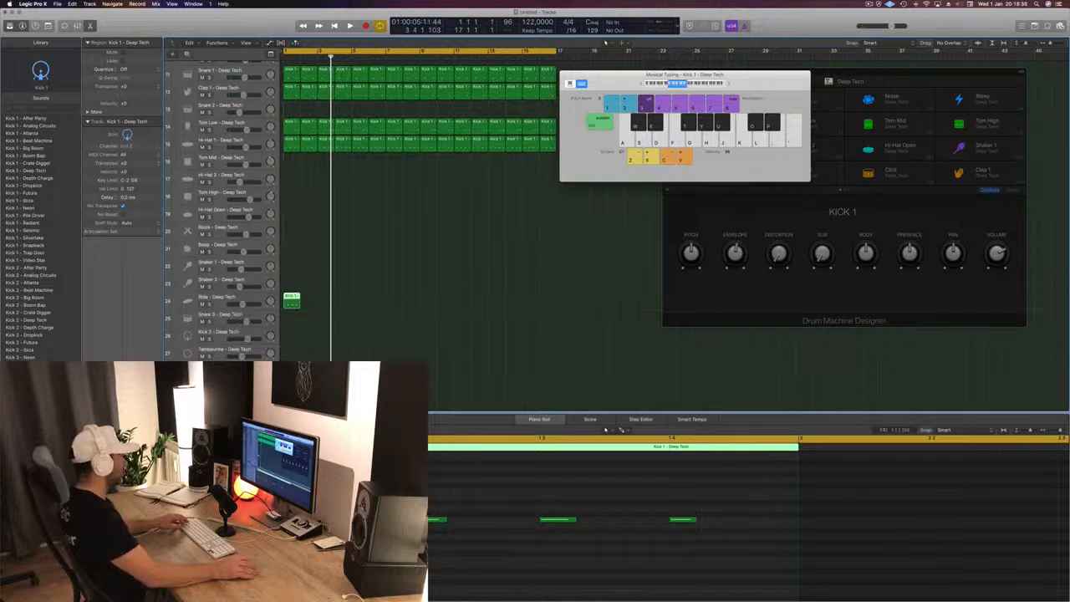
- Try clearing the Ride region's notes, restore them, and lower the Ride track's volume slightly
drag(422, 505, 697, 537)
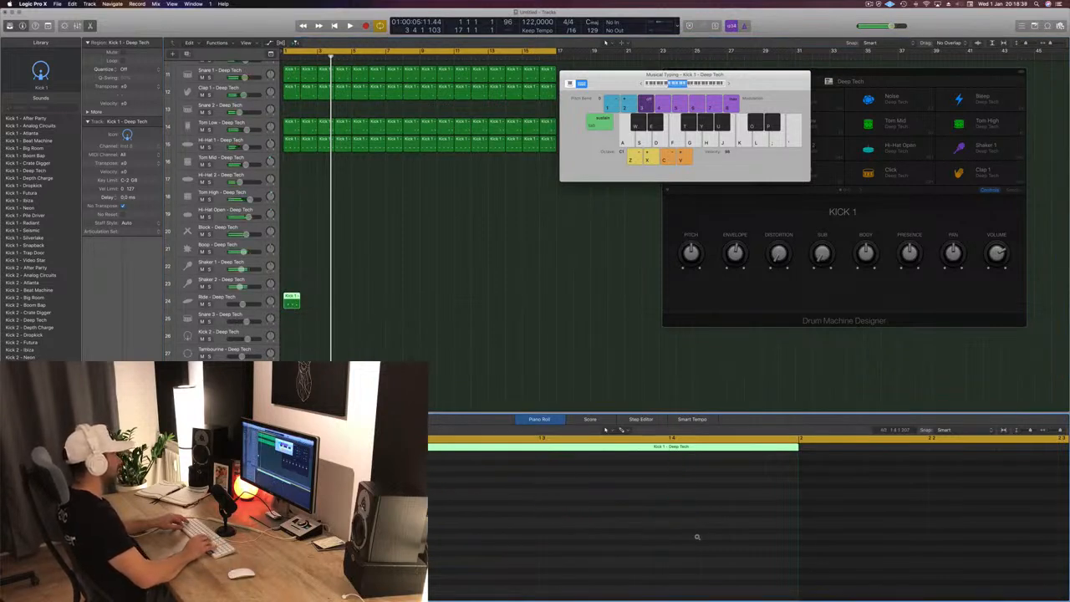
key(space)
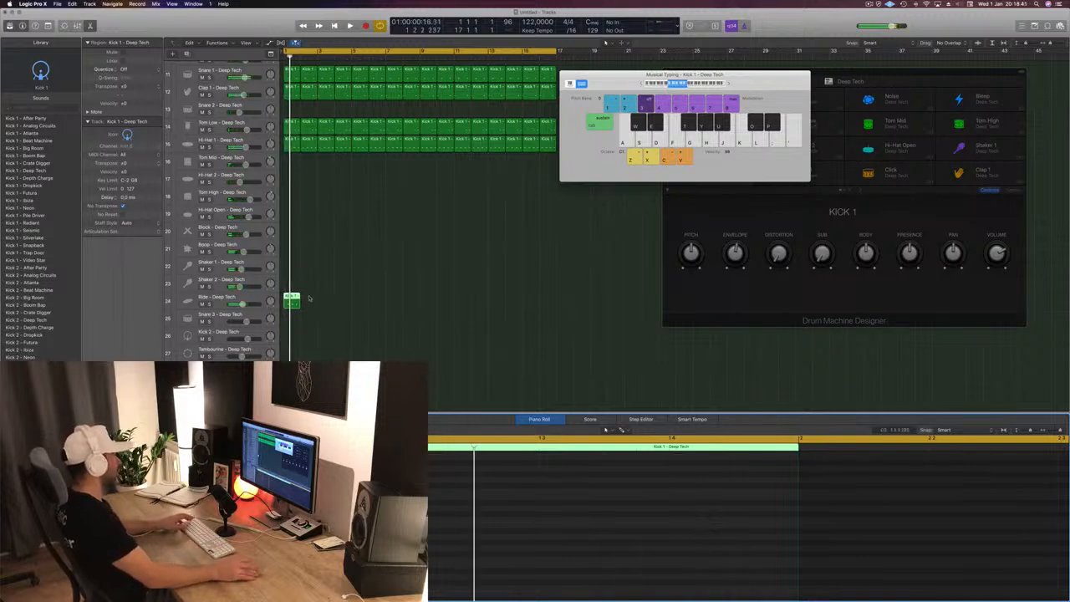
click(242, 304)
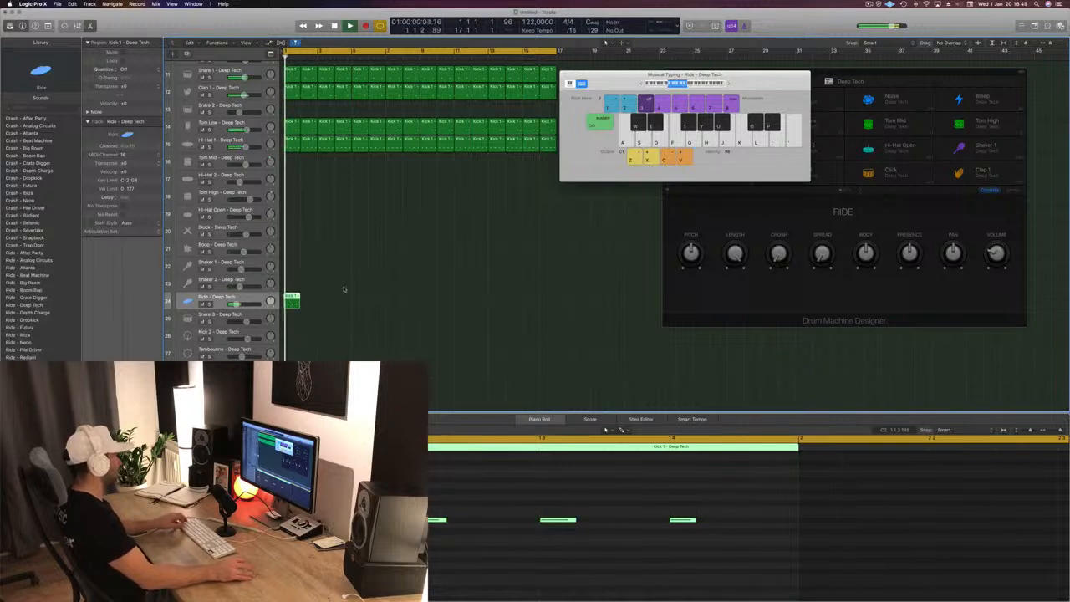
- Copy the Ride region across all 16 bars and listen to the beat
drag(291, 300, 323, 303)
key(super+z)
drag(398, 293, 364, 303)
drag(462, 295, 428, 304)
key(super+Left)
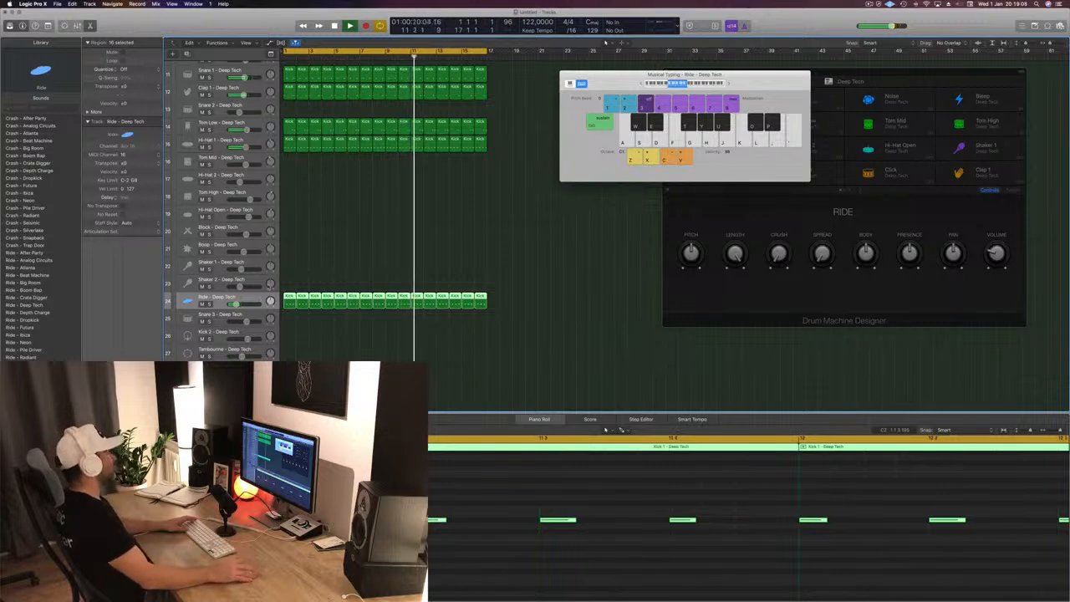
key(space)
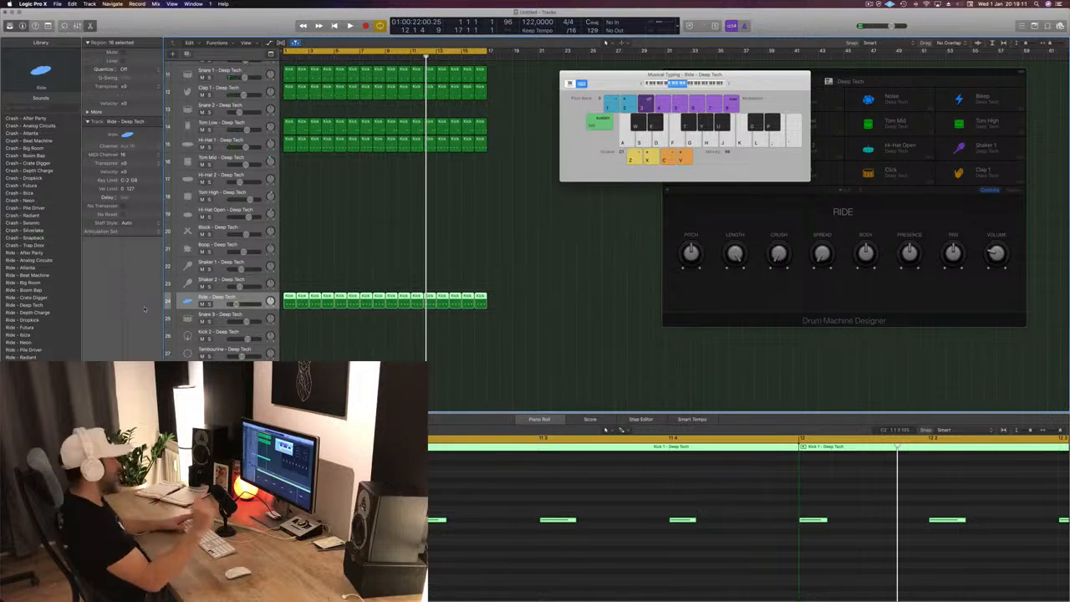
- Replay the beat from the start and insert a Stereo Delay on the Ride track
key(Return)
key(space)
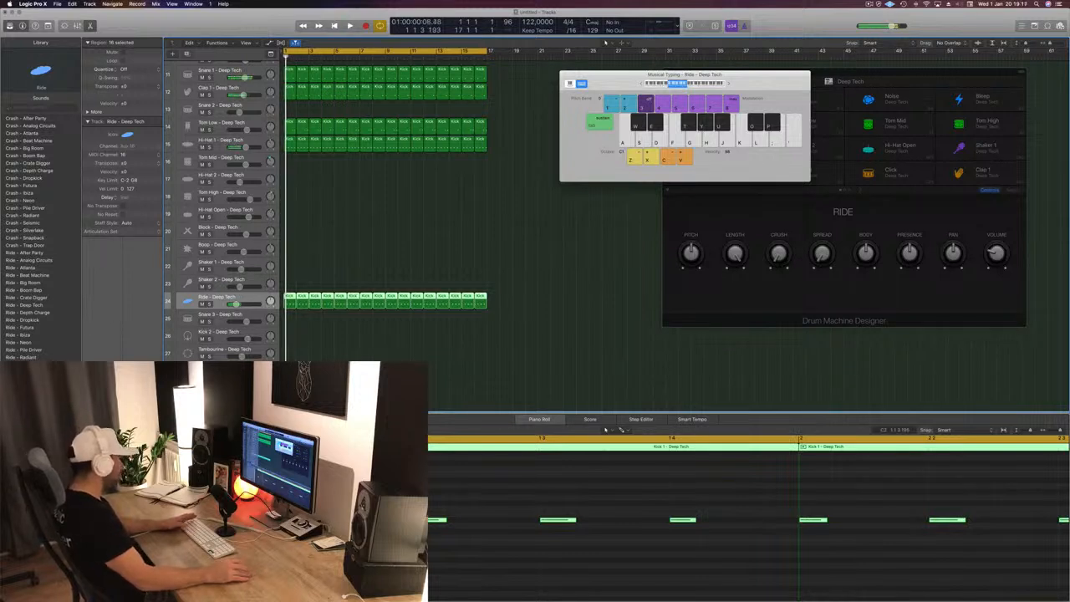
key(space)
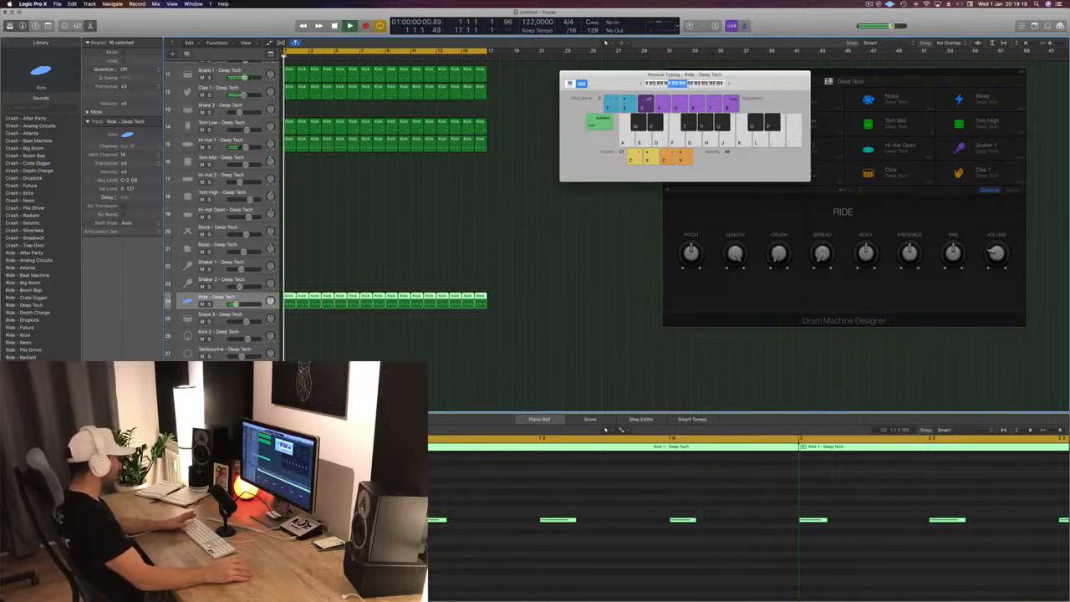
key(v)
key(space)
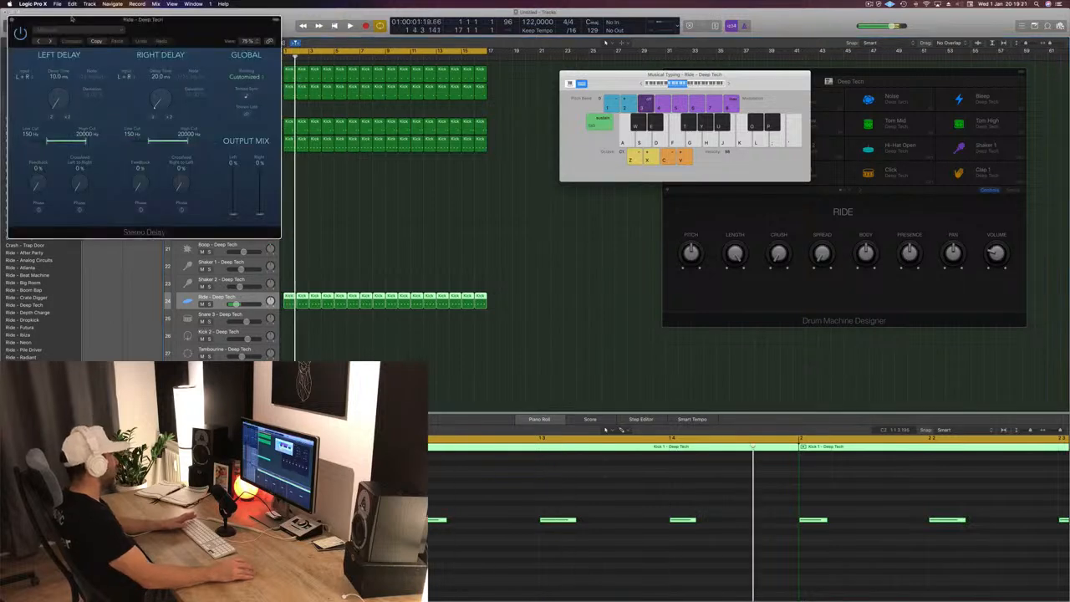
- Audition Stereo Delay presets during playback, settle on Dual 1/2 Note Feedback, and close the plug-in
click(51, 40)
key(space)
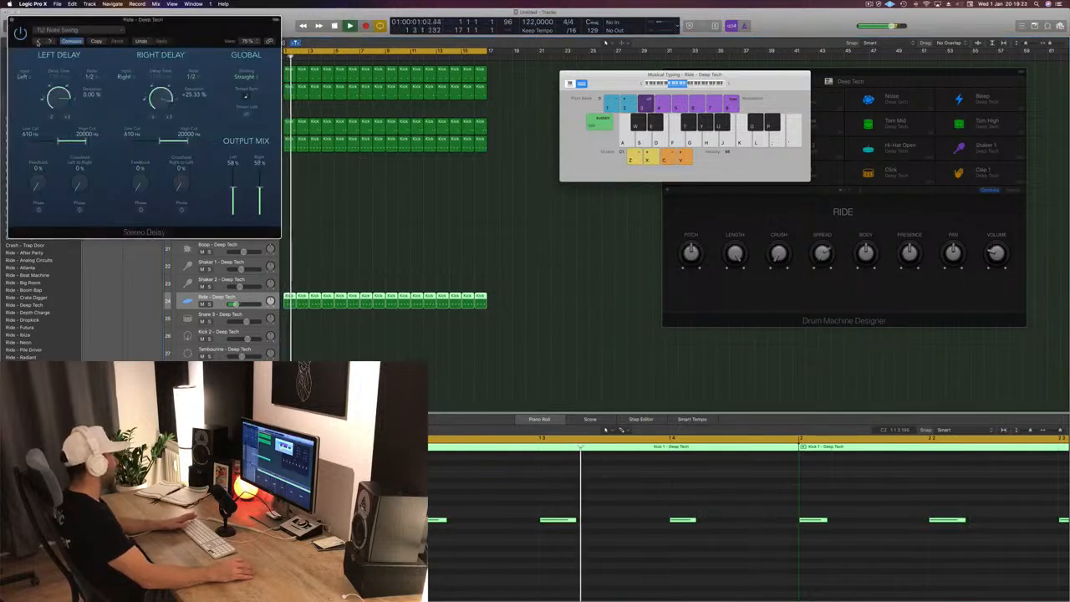
click(38, 42)
click(38, 42)
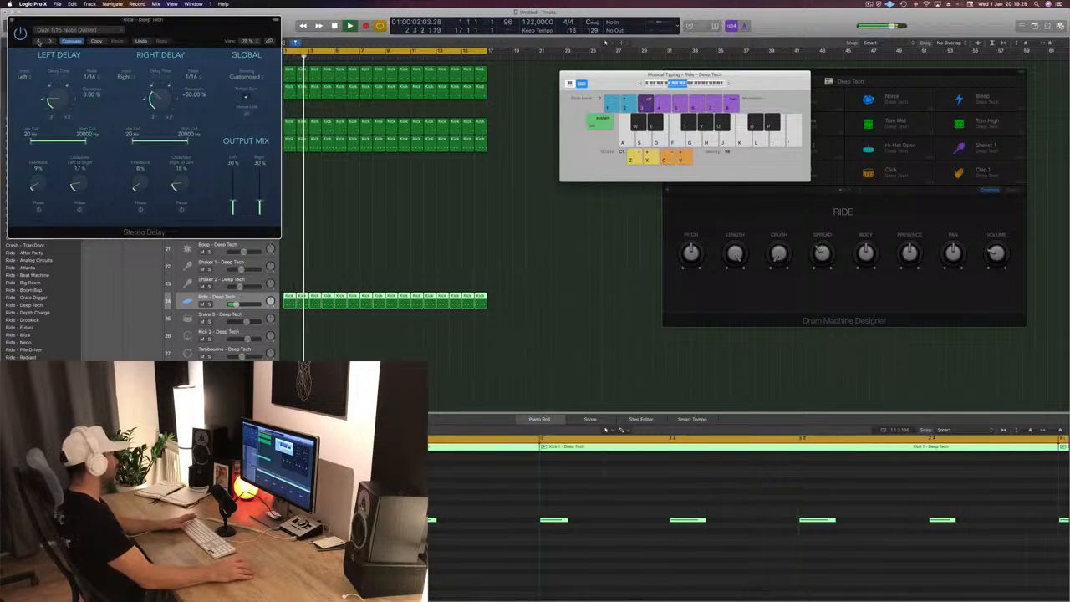
click(38, 42)
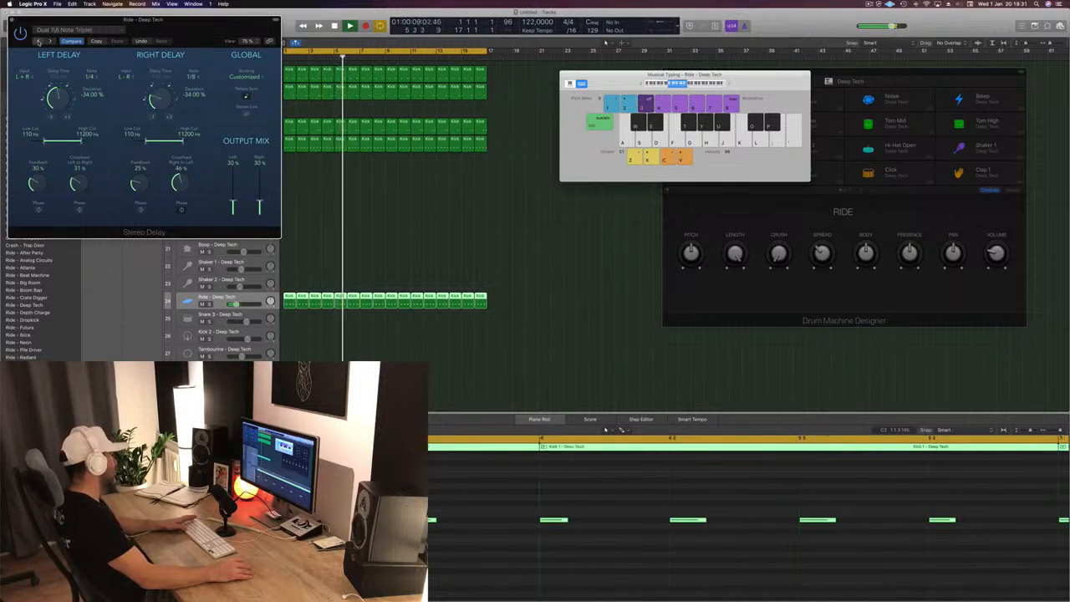
click(38, 41)
click(38, 42)
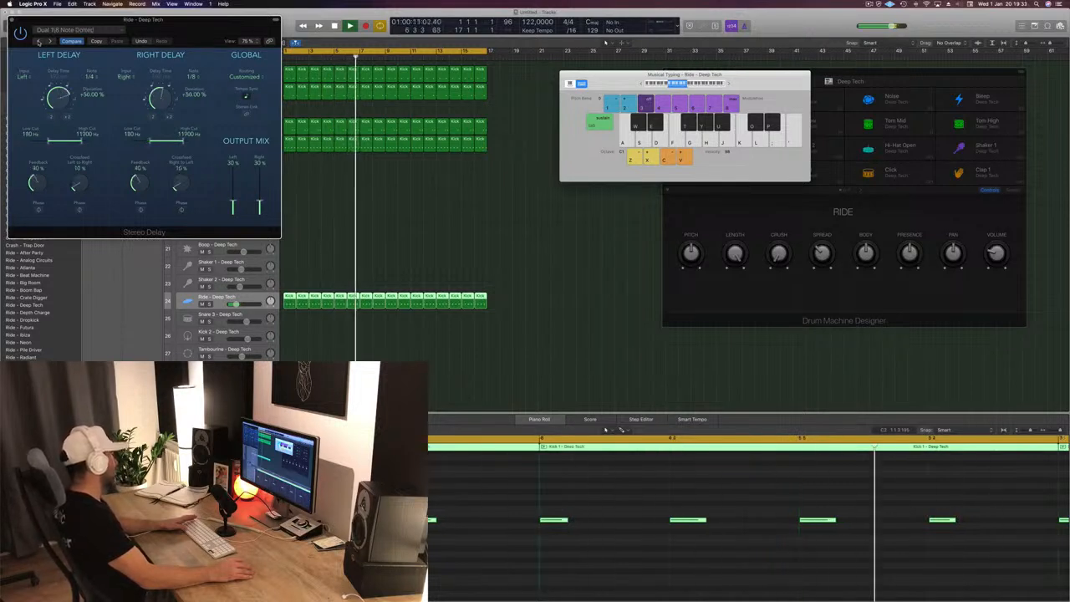
click(39, 42)
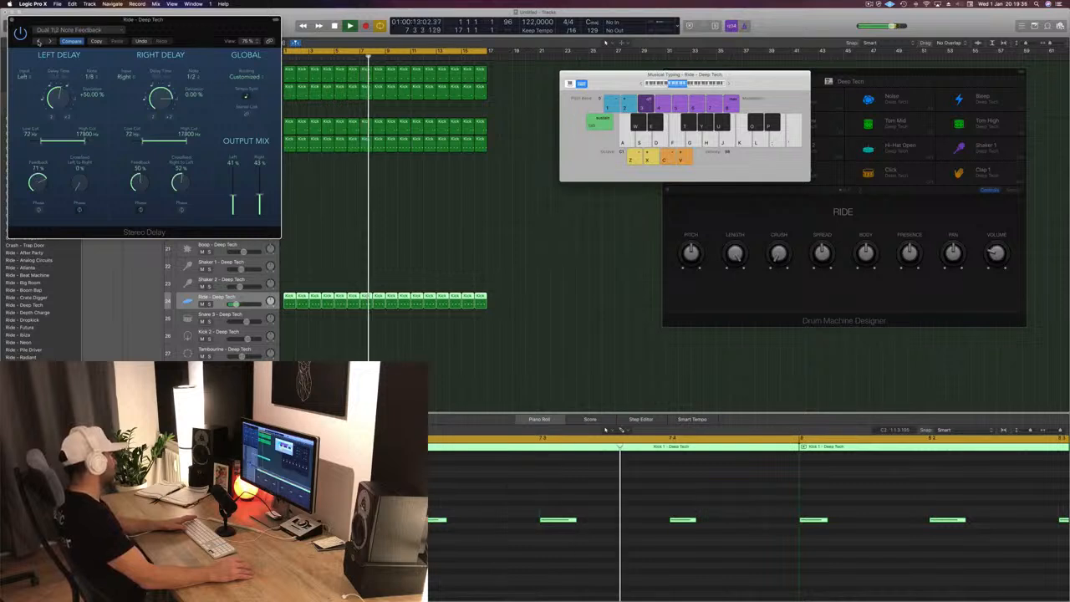
drag(77, 20, 275, 28)
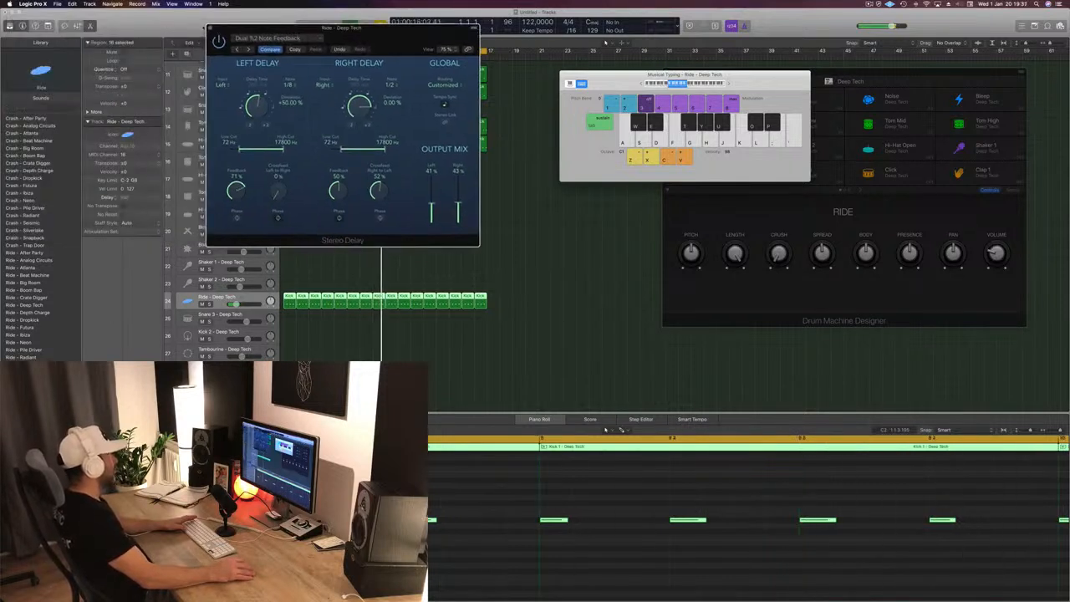
click(209, 28)
key(space)
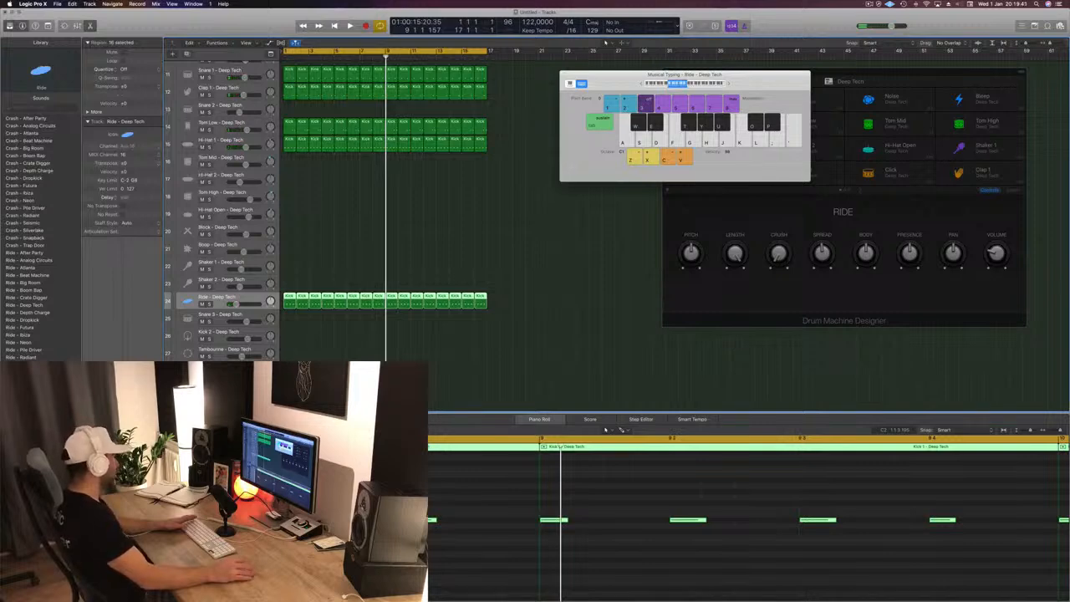
- Insert a Compressor with the Factory Default setting on the Ride track
click(102, 426)
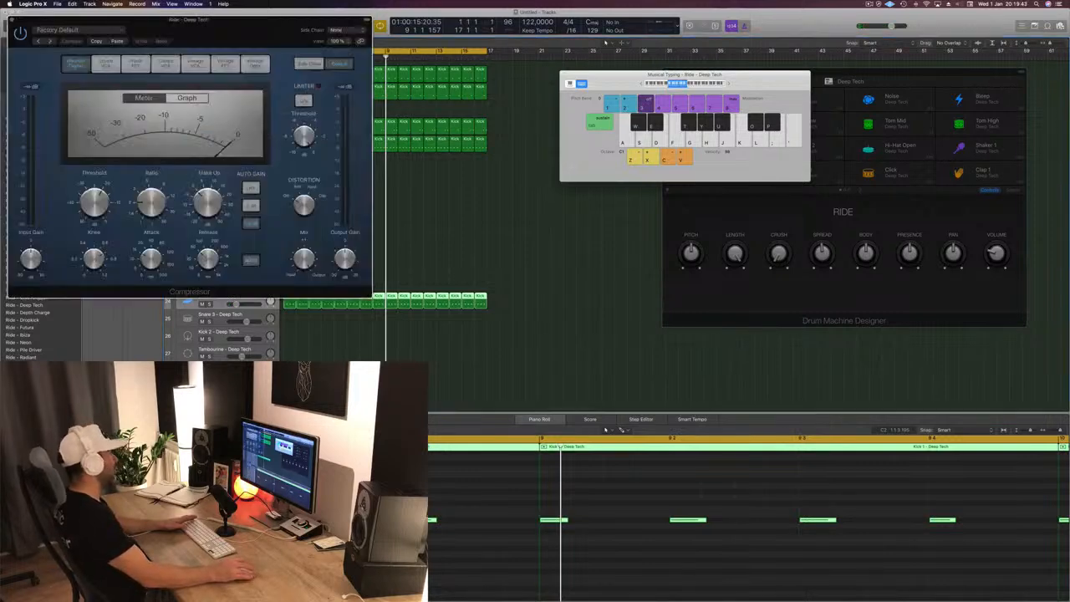
drag(279, 29, 562, 69)
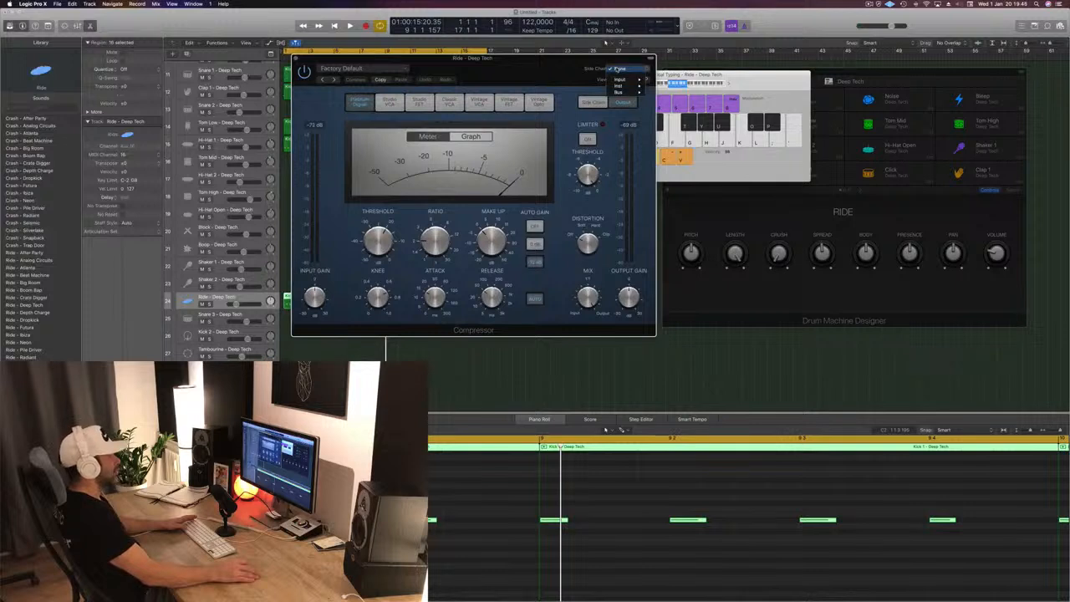
scroll(234, 124, up, 5)
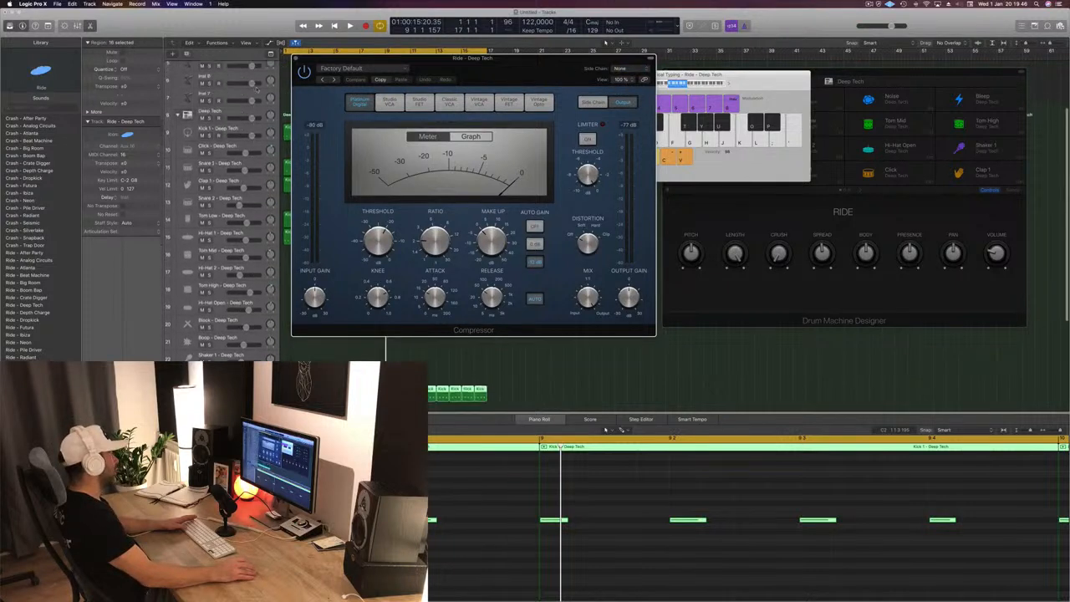
- Send Kick 1 to Bus 20 and set the Ride compressor's side chain to Bus 20
click(235, 131)
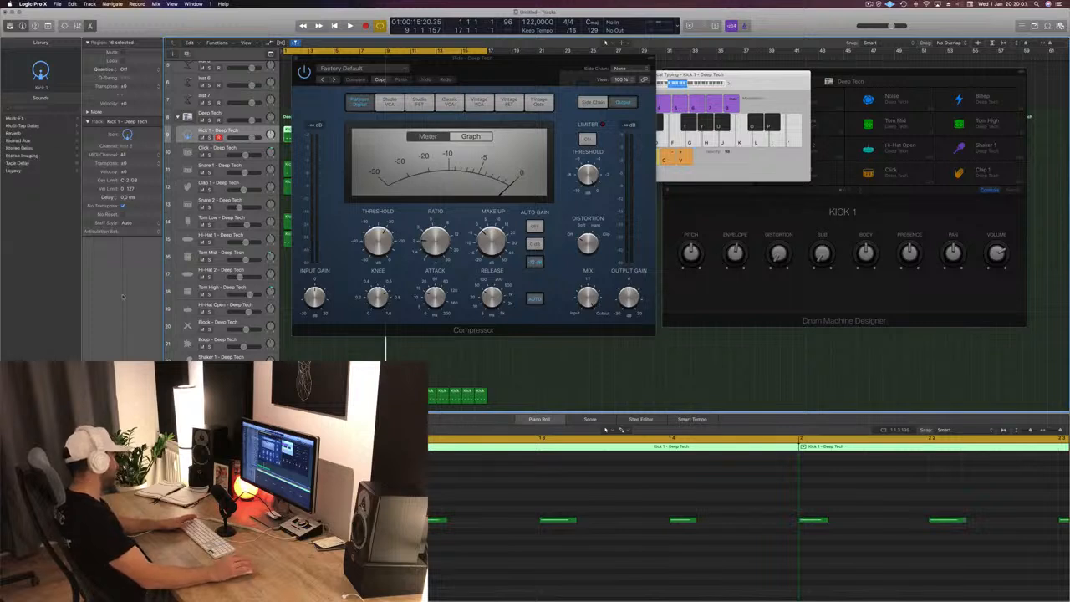
key(space)
click(620, 68)
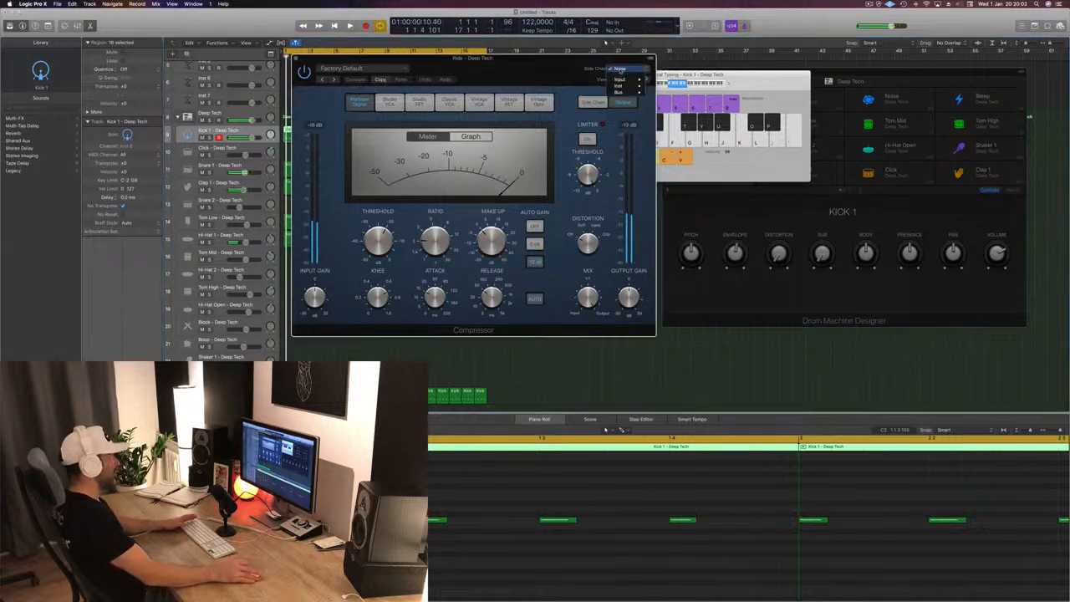
mouse_move(626, 93)
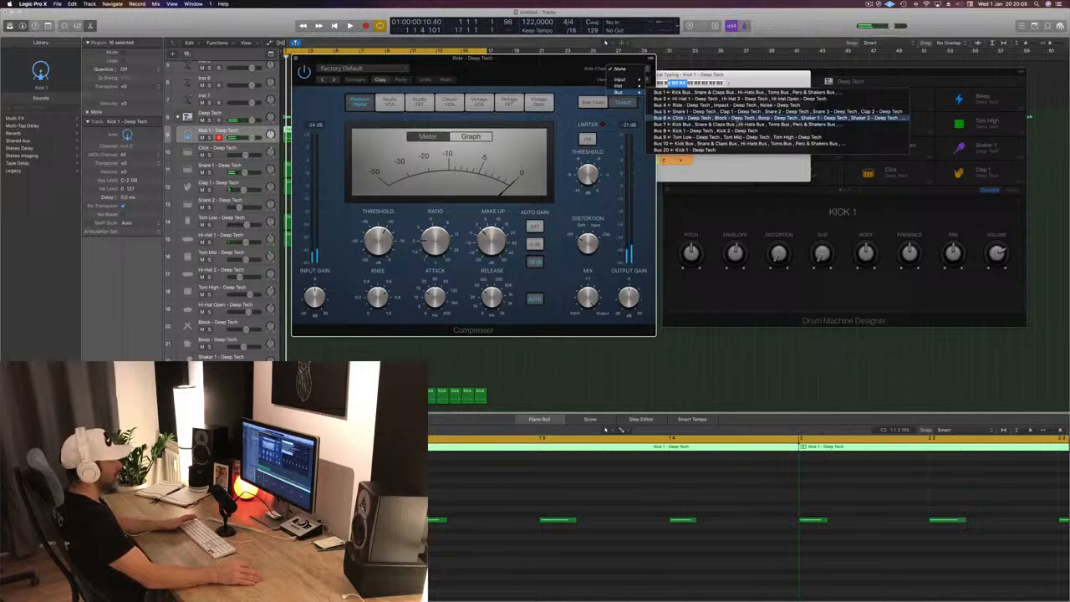
click(717, 150)
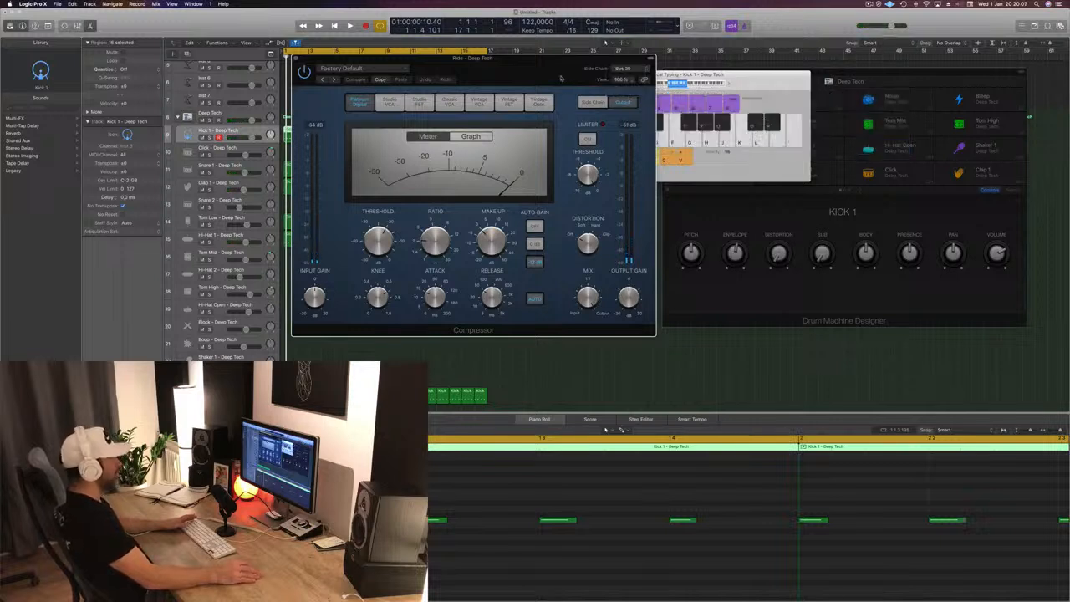
- Set the Ride compressor's release to about 5 ms and its threshold to -24.5 dB while checking playback
drag(585, 58, 788, 72)
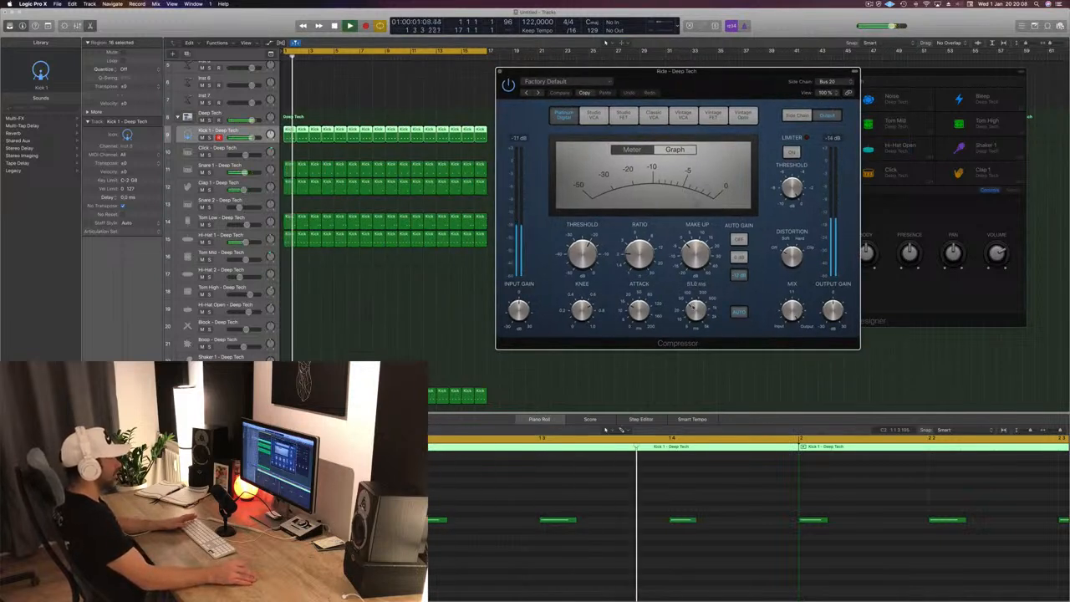
key(space)
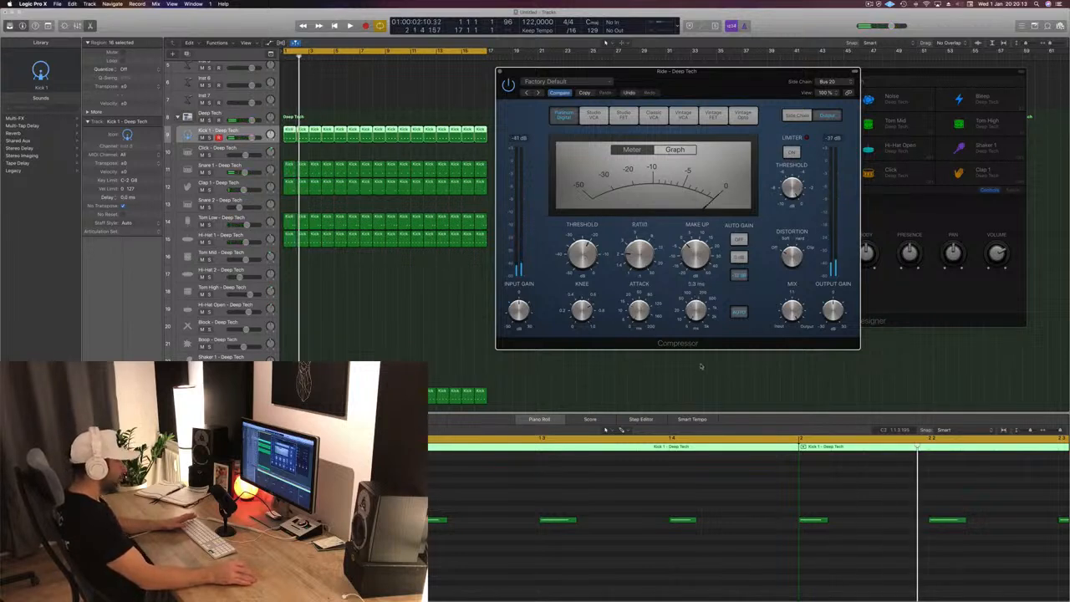
key(space)
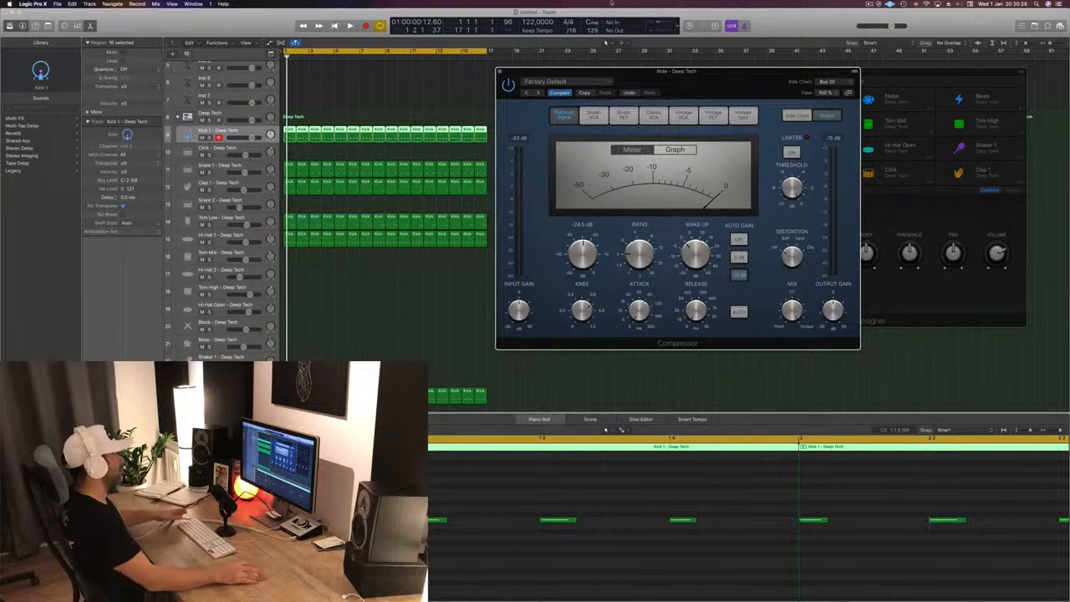
drag(683, 69, 659, 84)
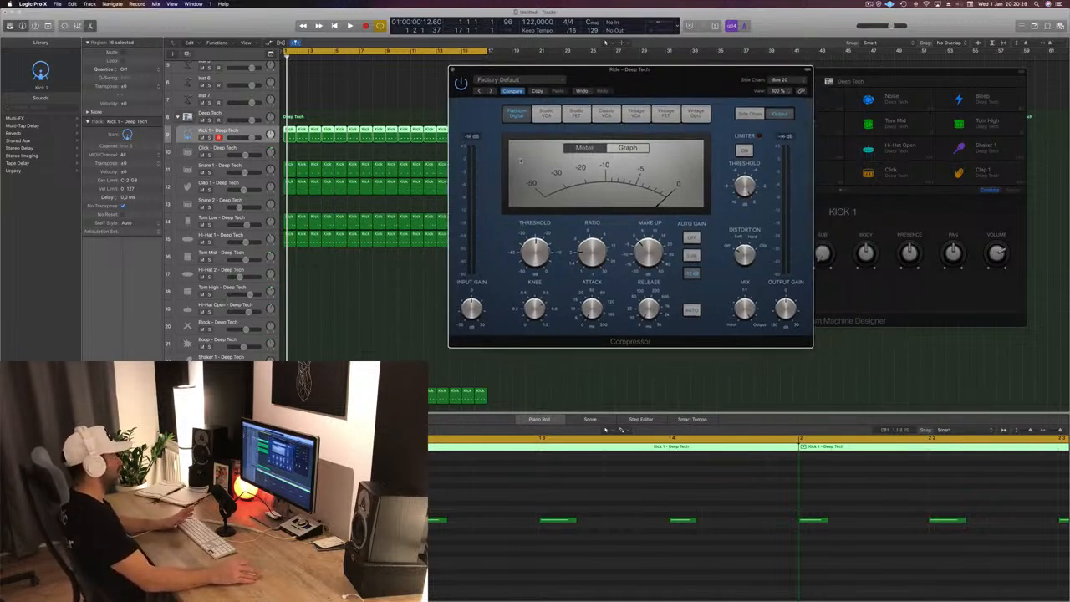
- Play the beat, select the Ride track, then lower the compressor's threshold further and set its ratio to 4.1:1
key(space)
click(290, 305)
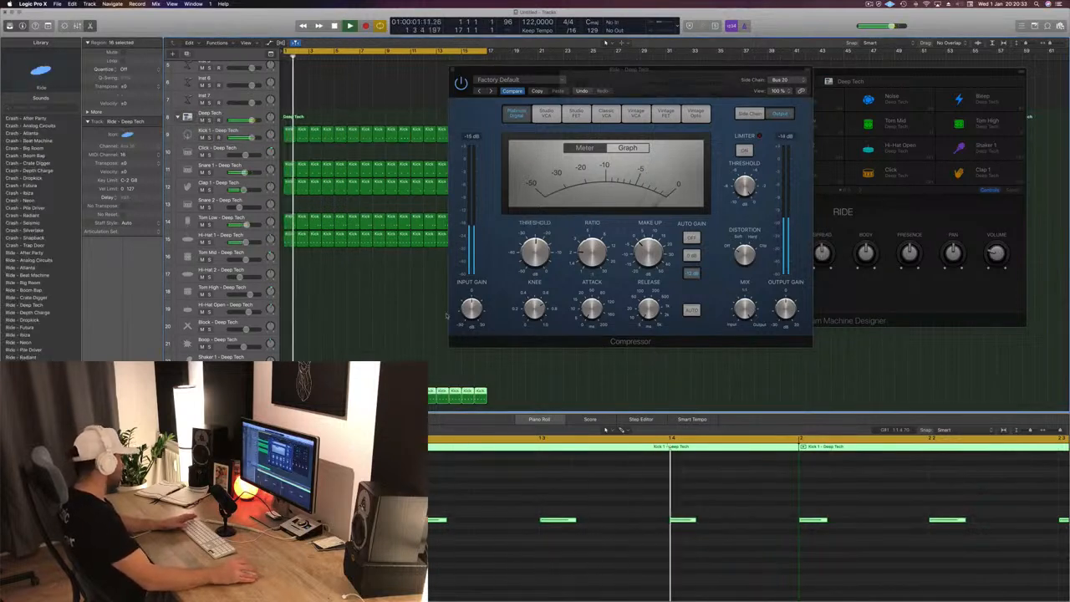
click(535, 252)
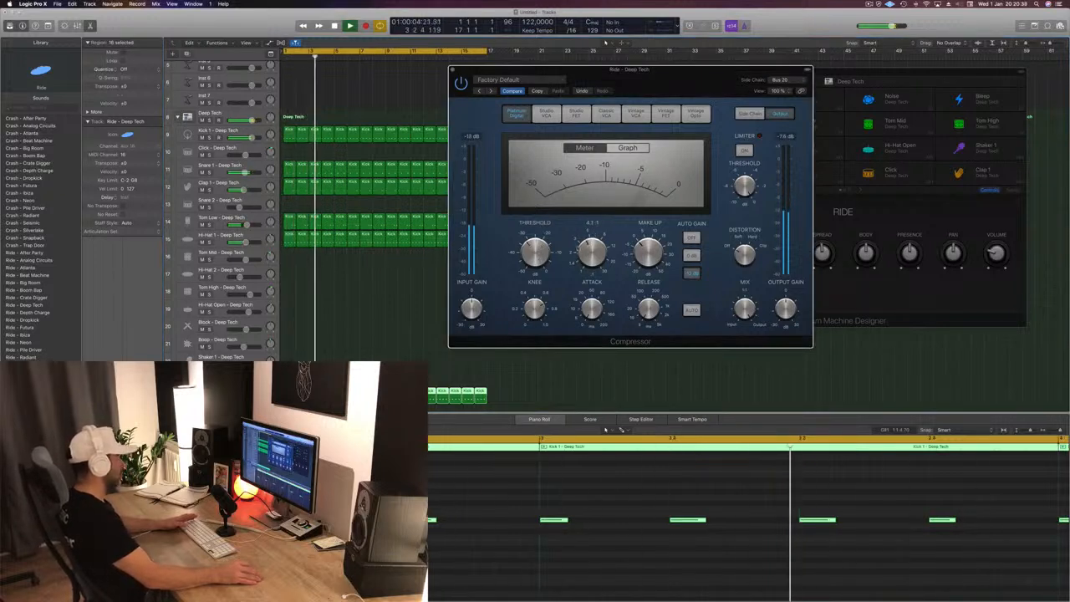
drag(665, 84, 688, 193)
- Replay the beat and compare the Ride sound with the Compressor bypassed and active
key(space)
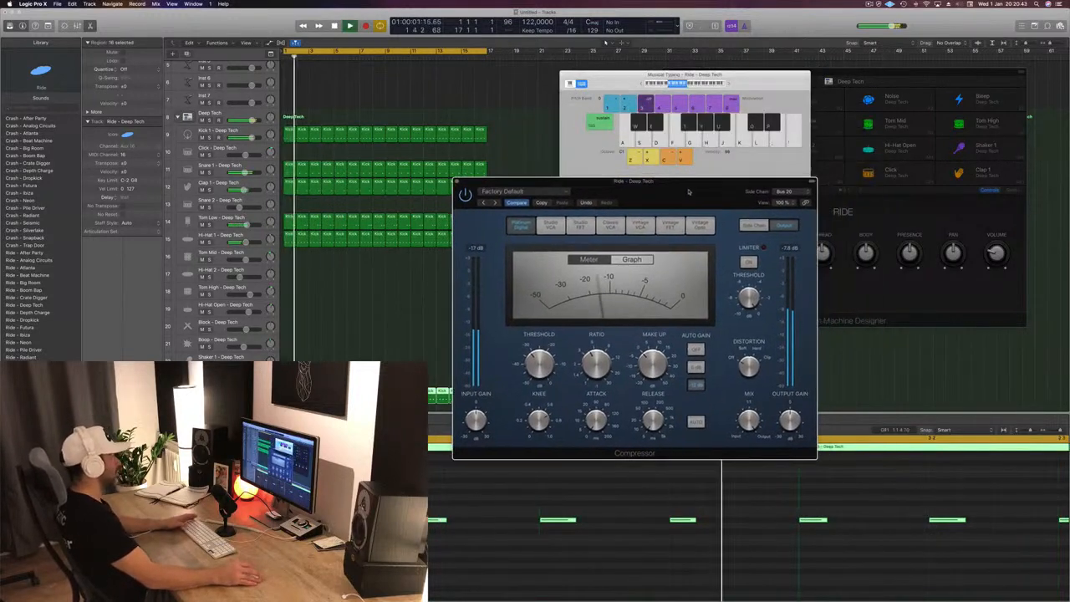
click(466, 198)
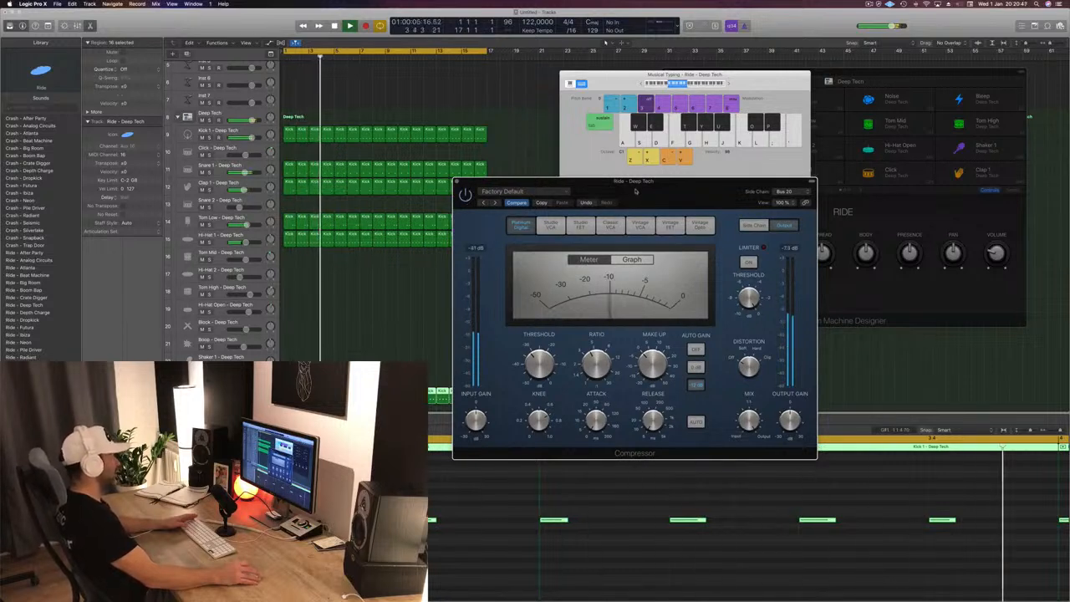
drag(667, 190, 645, 200)
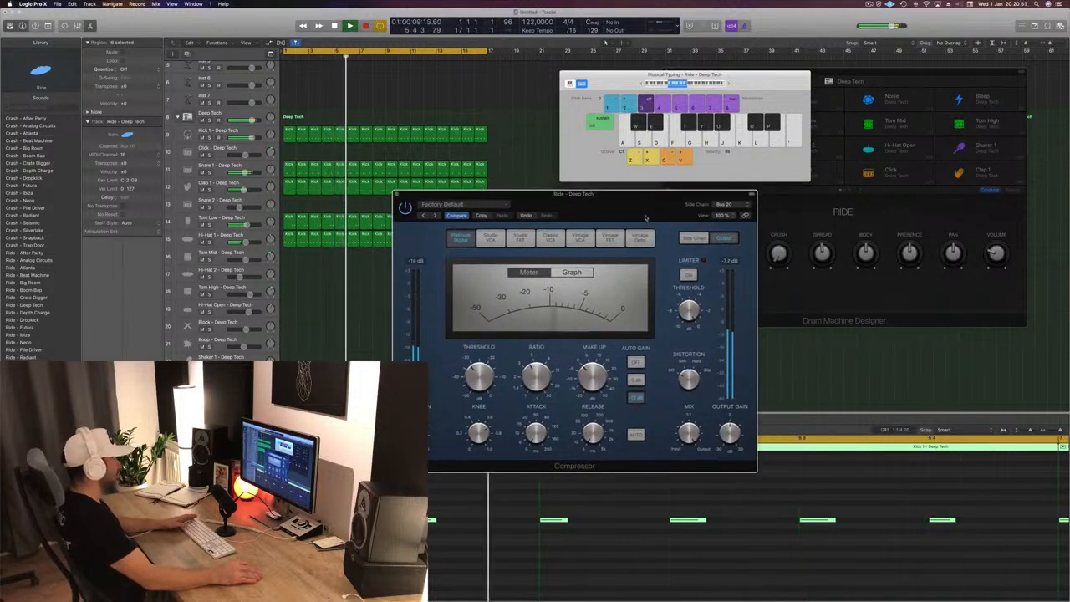
drag(580, 220, 586, 215)
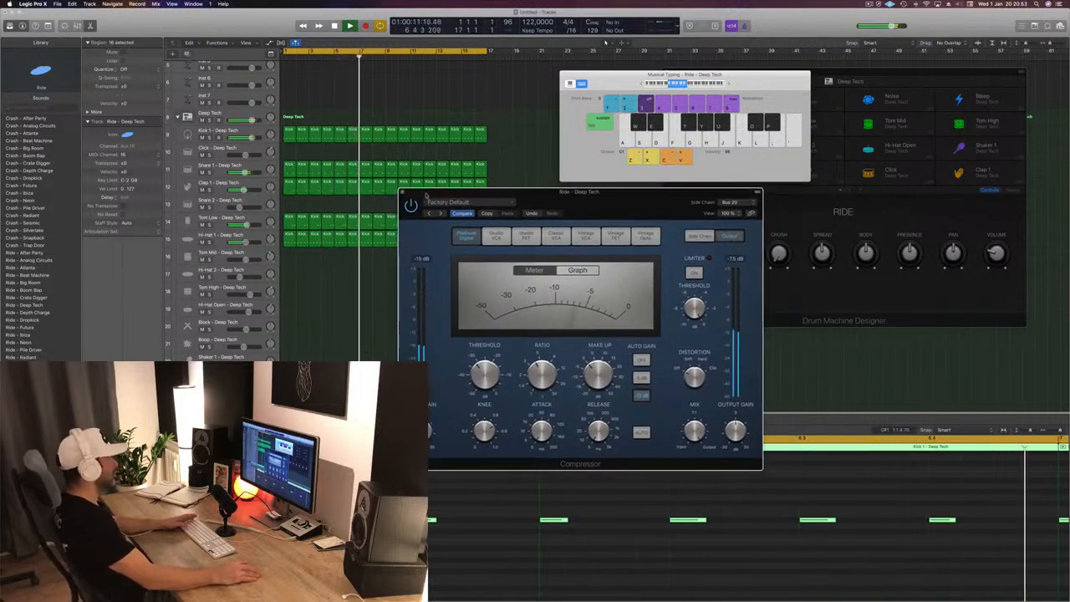
- Close the Ride compressor and replay the drum beat from the start, with the Clap 1 track selected for checking
key(super+w)
key(space)
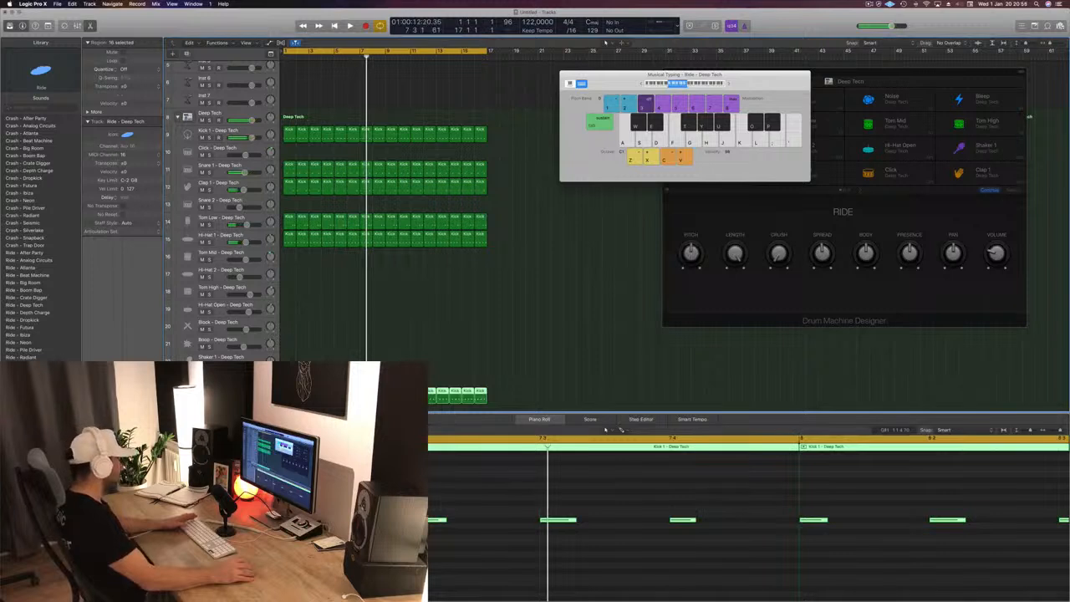
key(Return)
key(space)
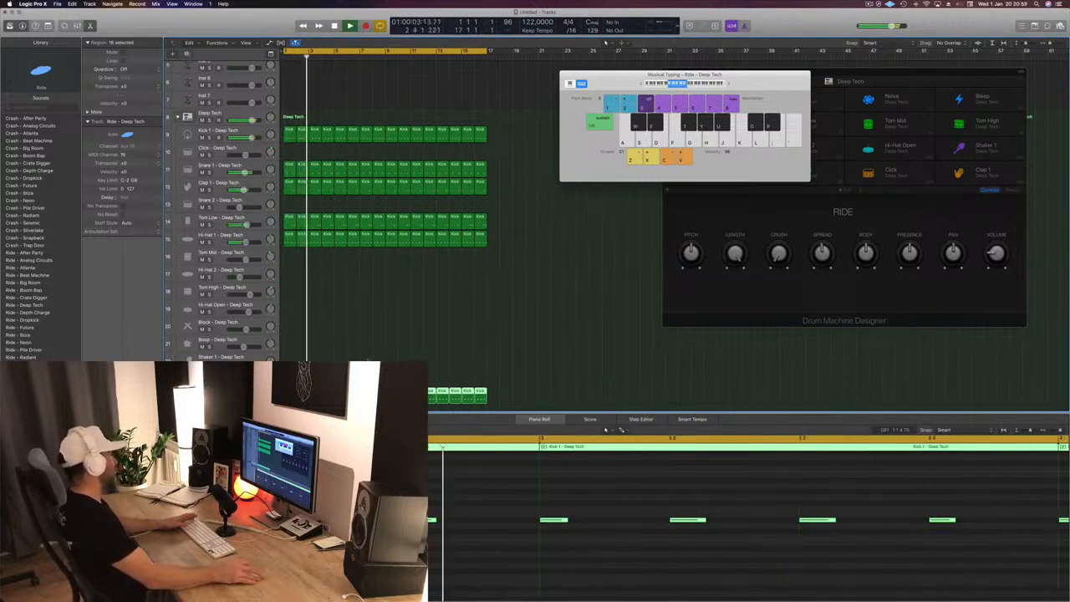
scroll(237, 159, up, 4)
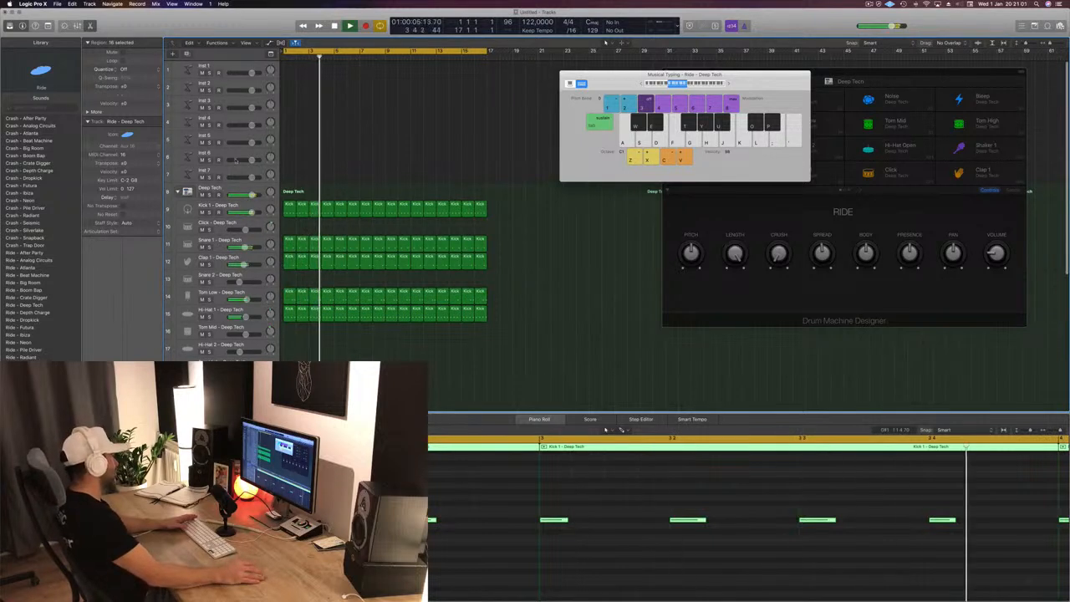
click(242, 259)
key(Return)
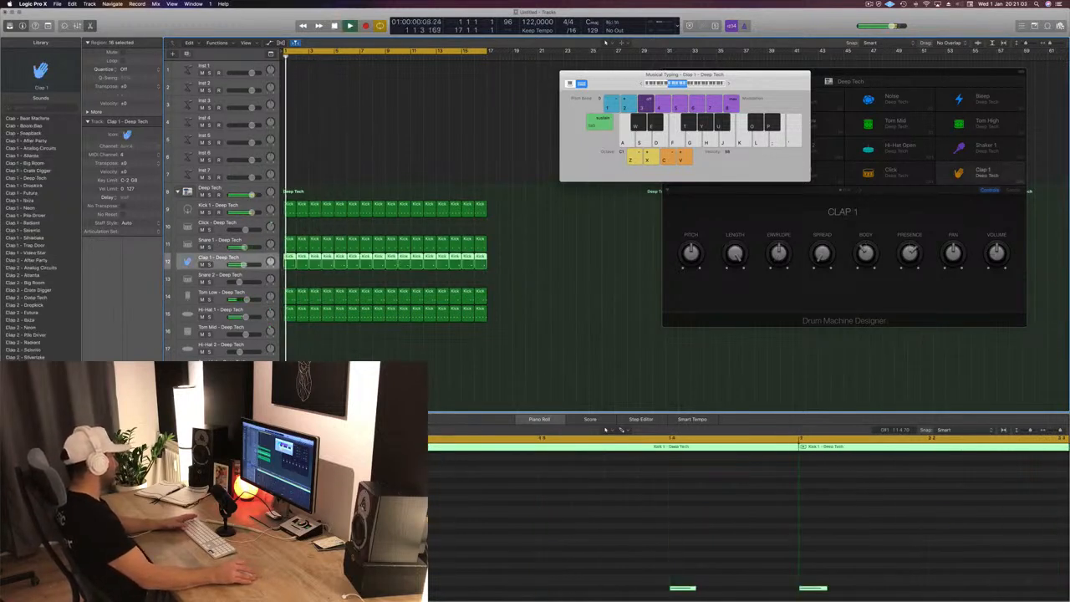
key(space)
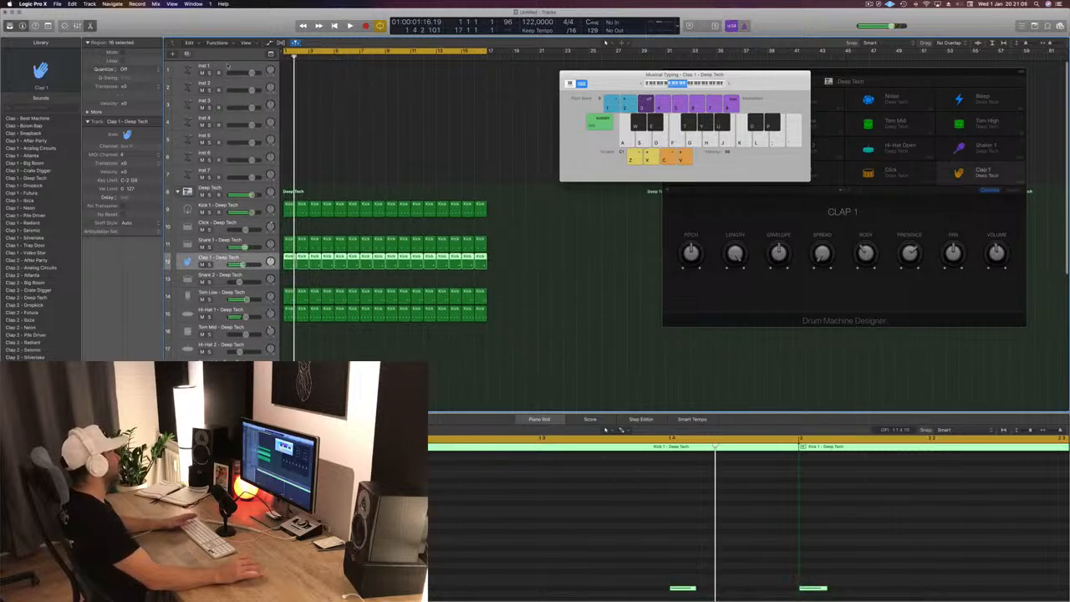
- Open Alchemy on the Inst 1 track, filter its presets to Bass and Techno, and load 70s Classic Synth Bass
click(227, 67)
key(space)
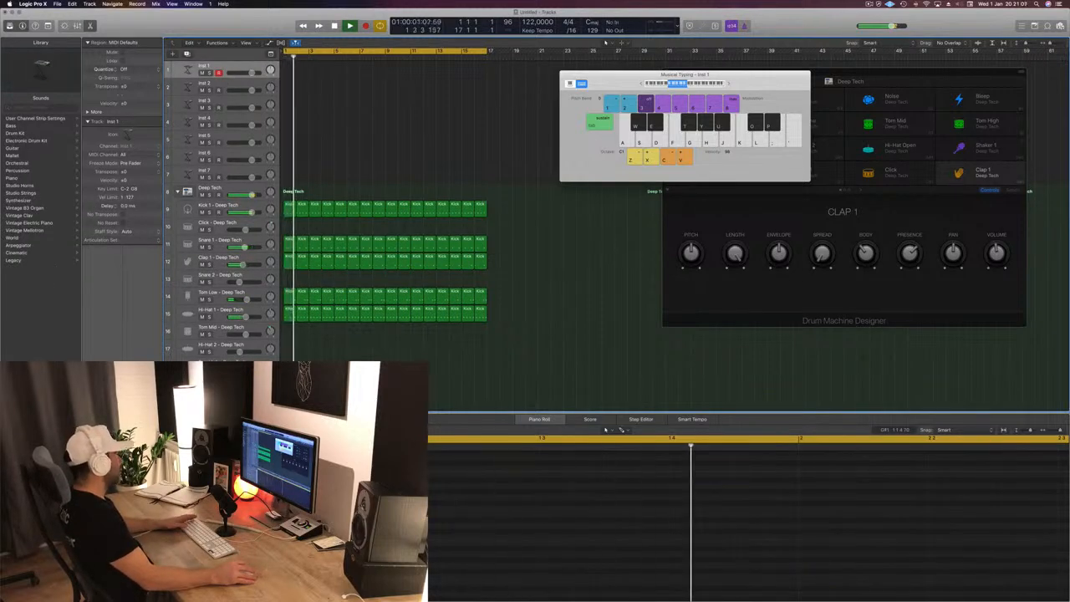
double_click(188, 70)
drag(308, 43, 554, 138)
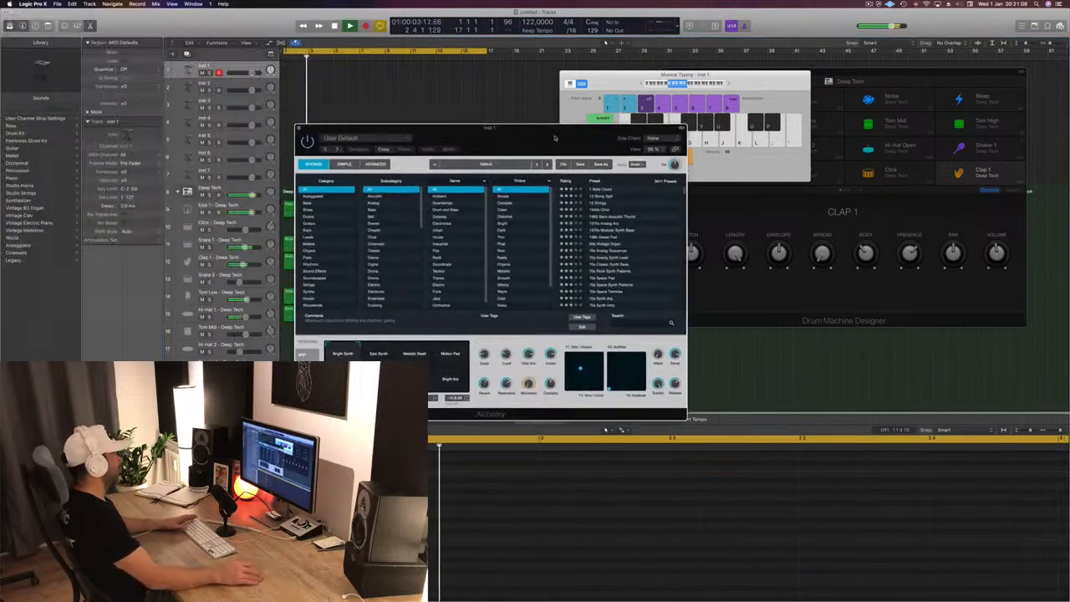
click(306, 203)
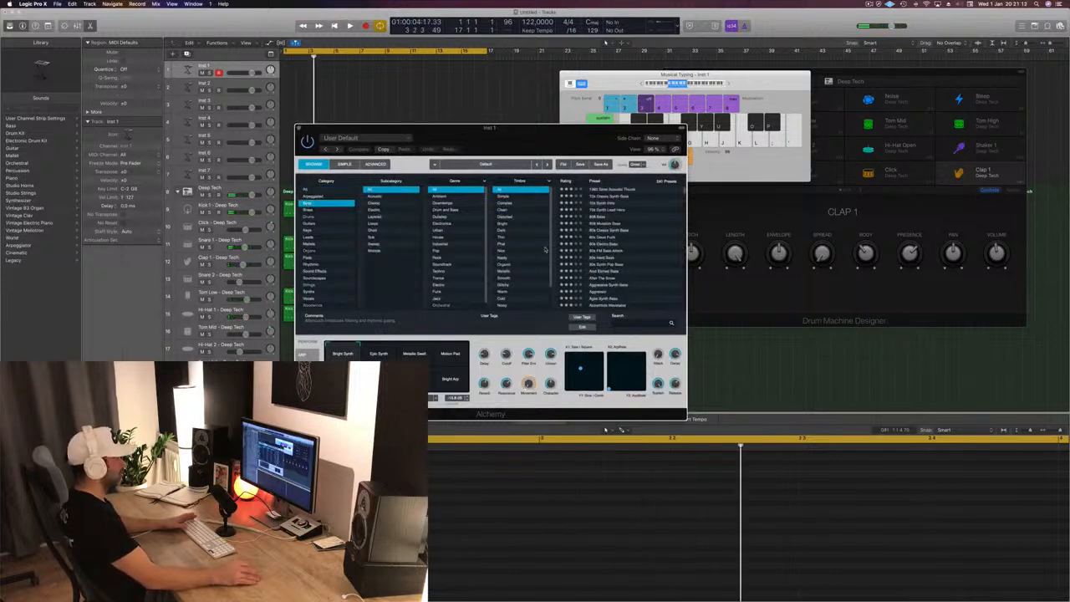
scroll(535, 251, down, 2)
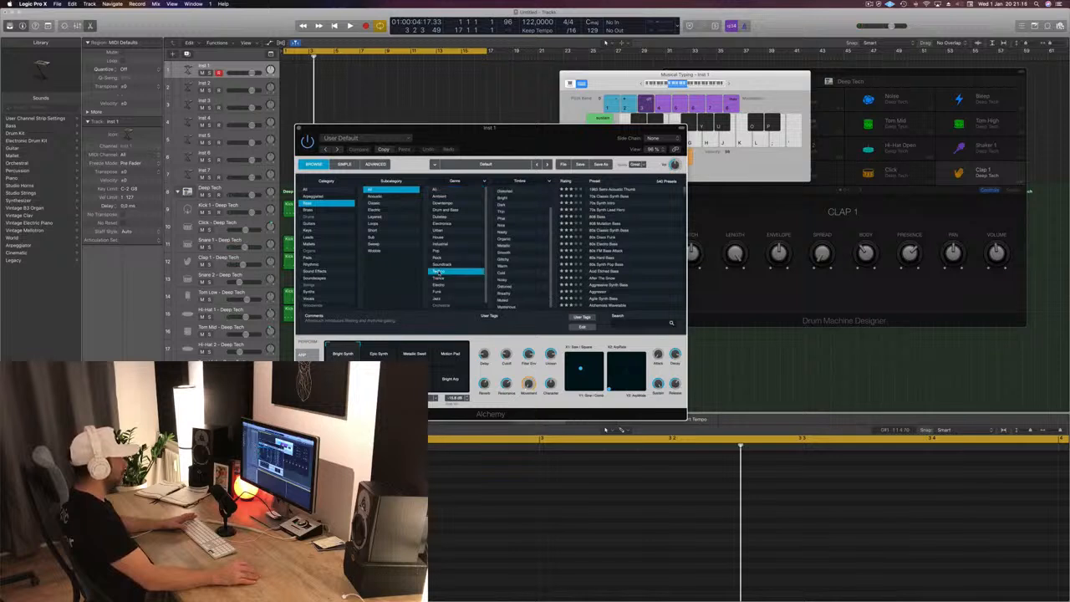
drag(560, 153, 612, 135)
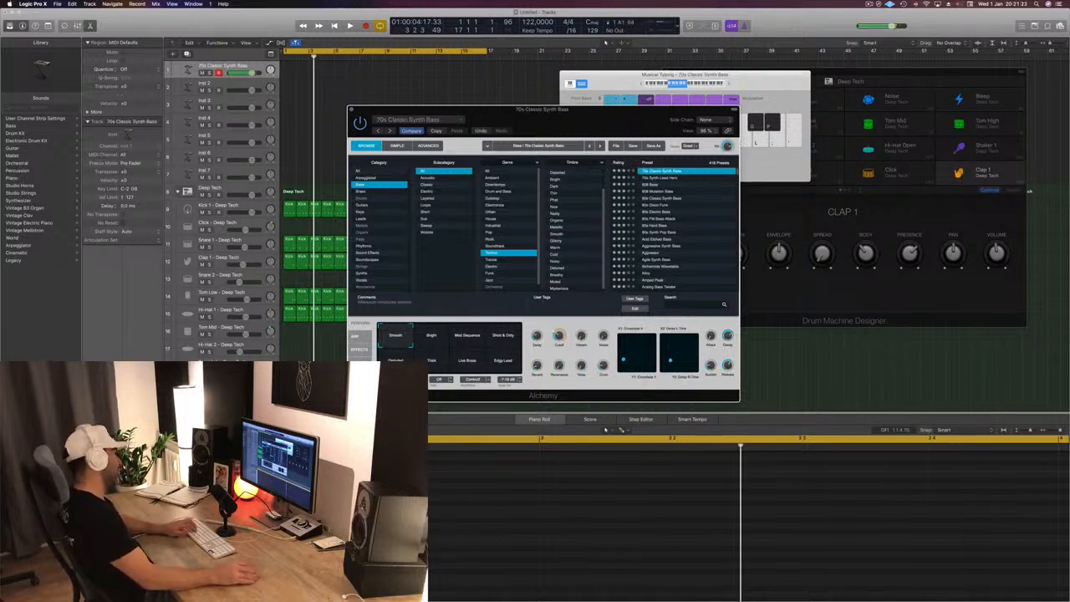
click(451, 79)
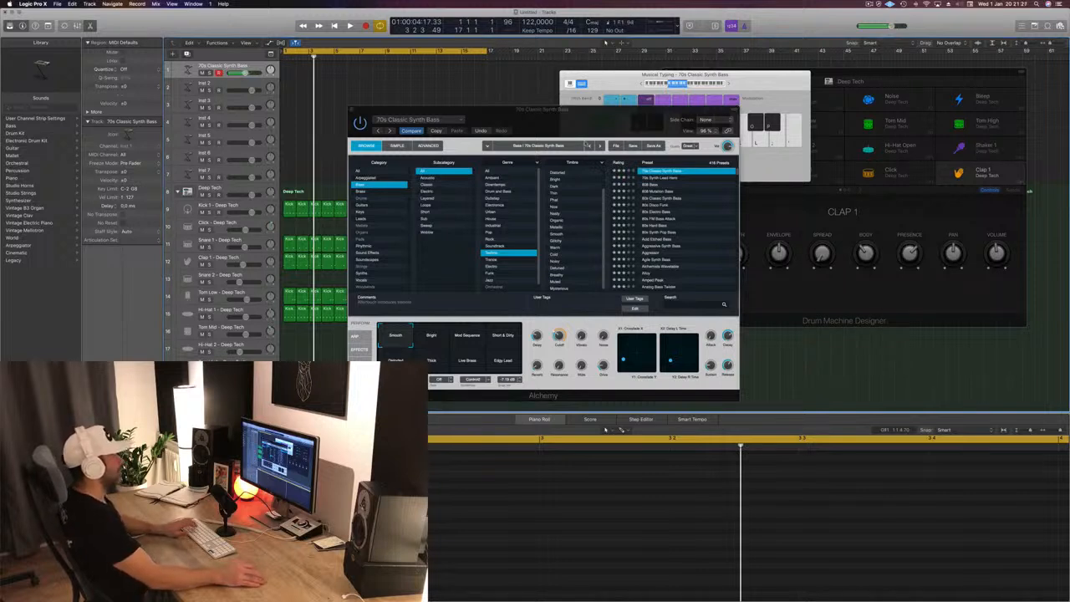
drag(531, 110, 617, 103)
- Play the beat and audition the filtered bass presets one after another, choosing Analog Dark Lead
key(space)
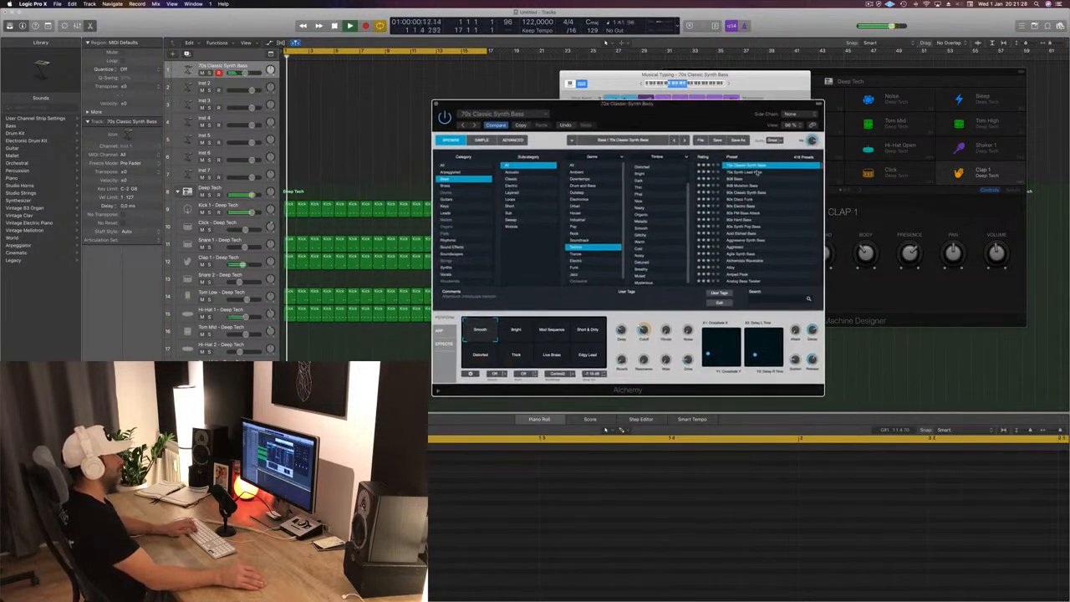
click(737, 175)
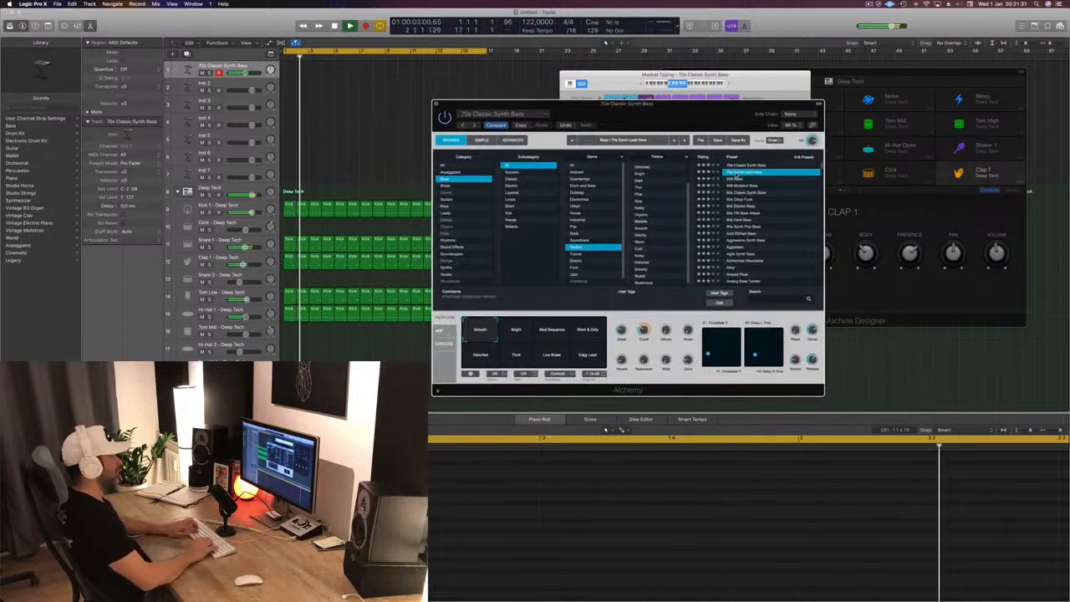
key(Down)
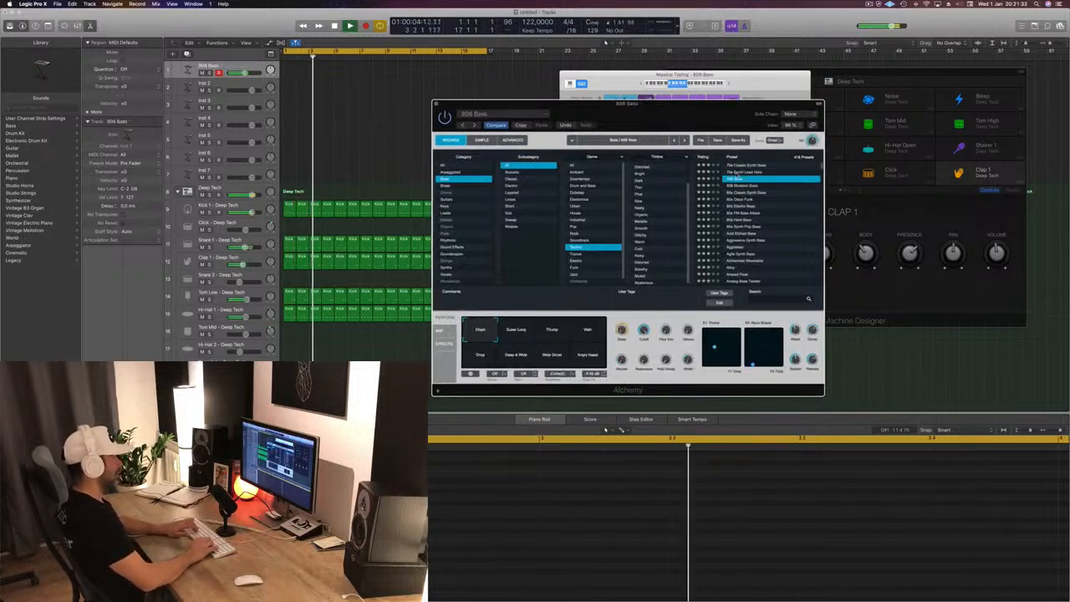
key(Down)
key(Down)
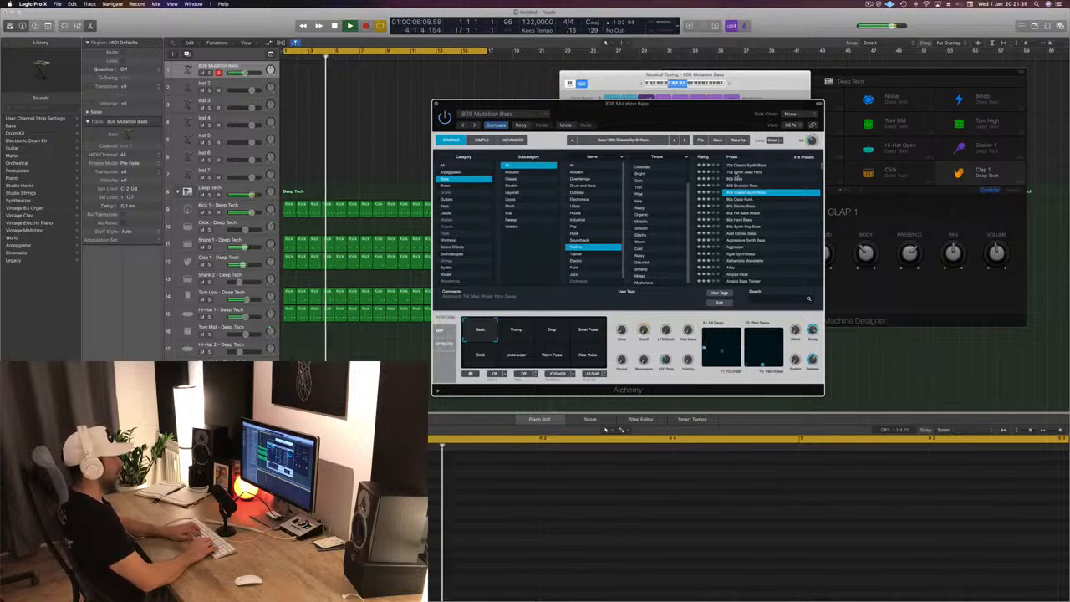
key(Down)
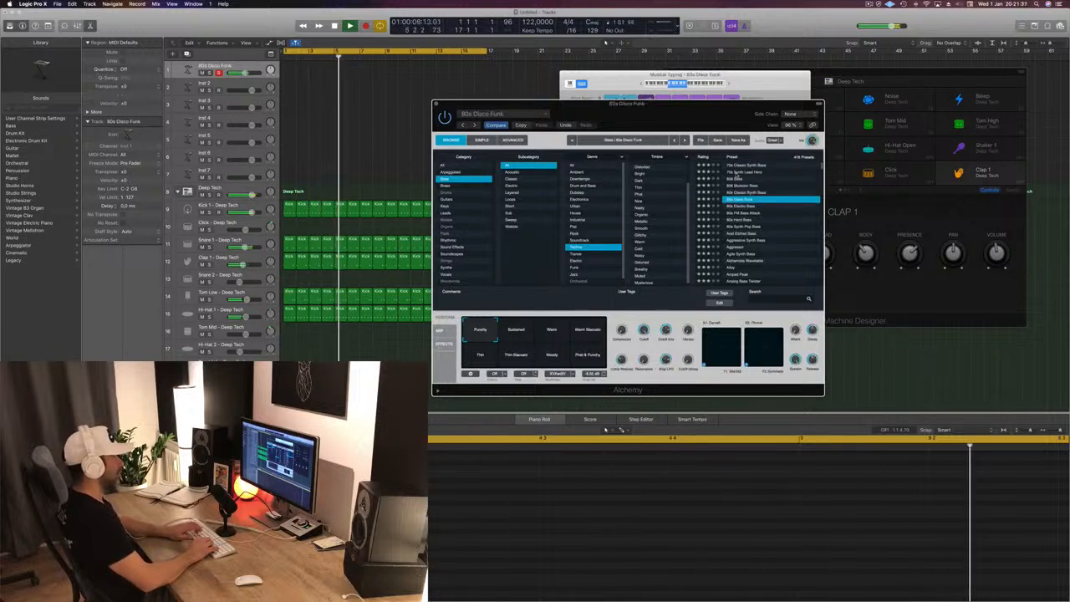
key(Down)
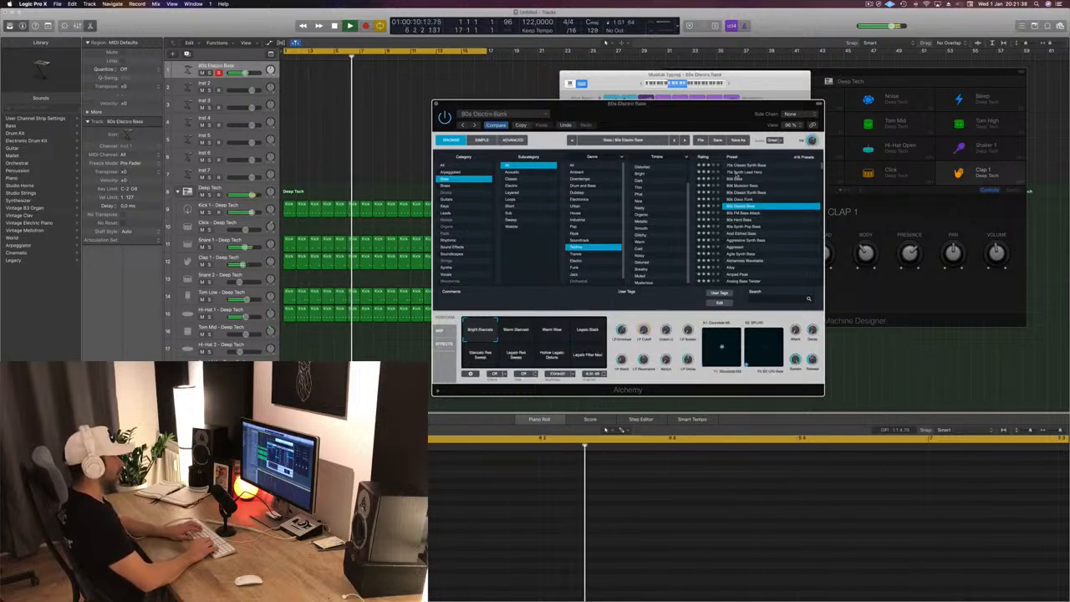
key(Down)
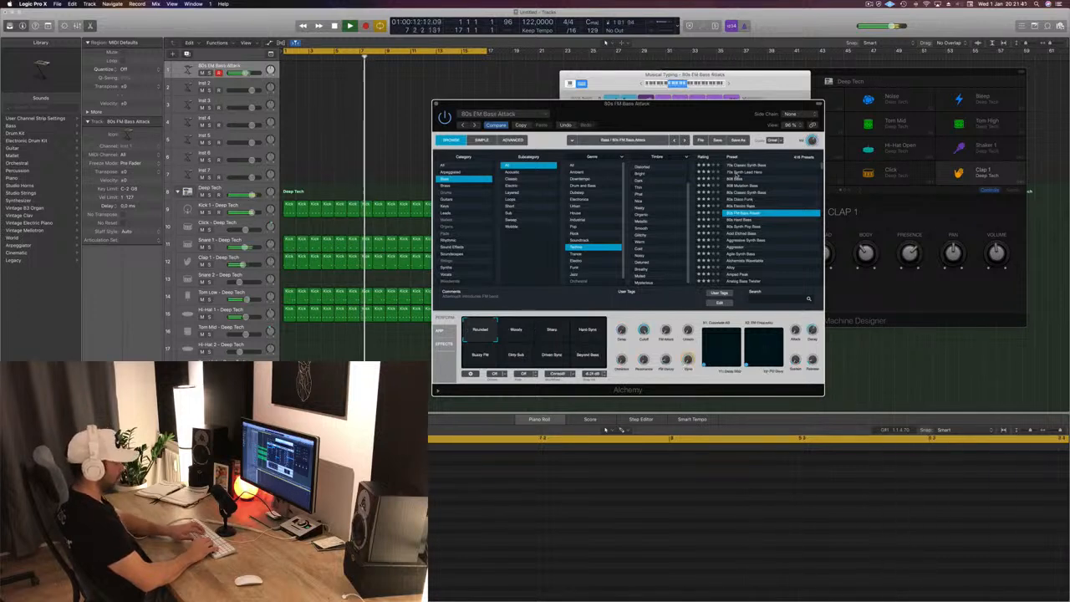
key(Down)
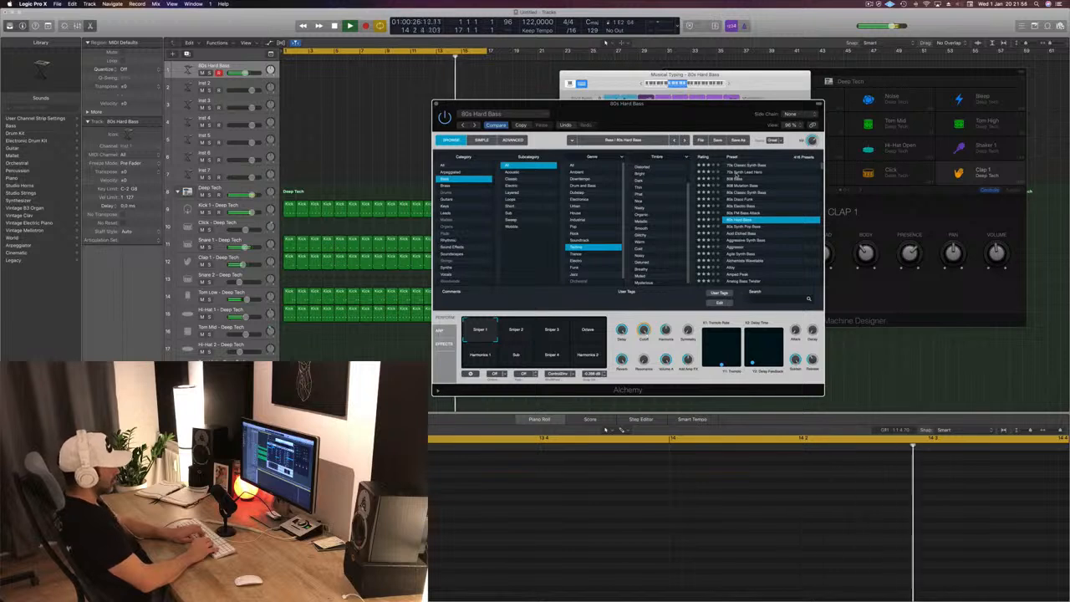
key(Down)
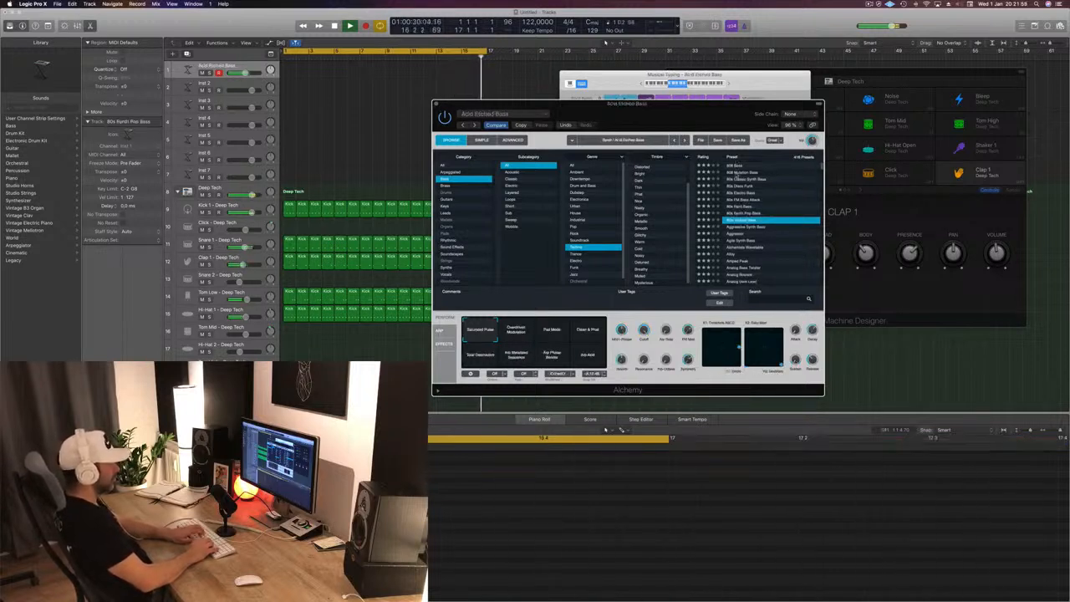
key(Down)
key(Down)
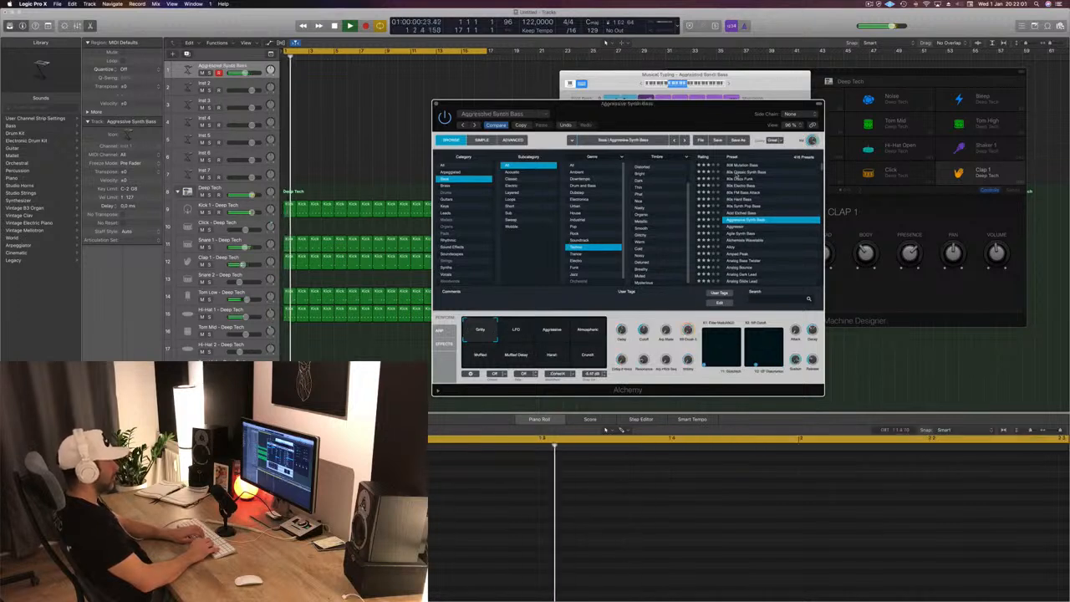
key(Down)
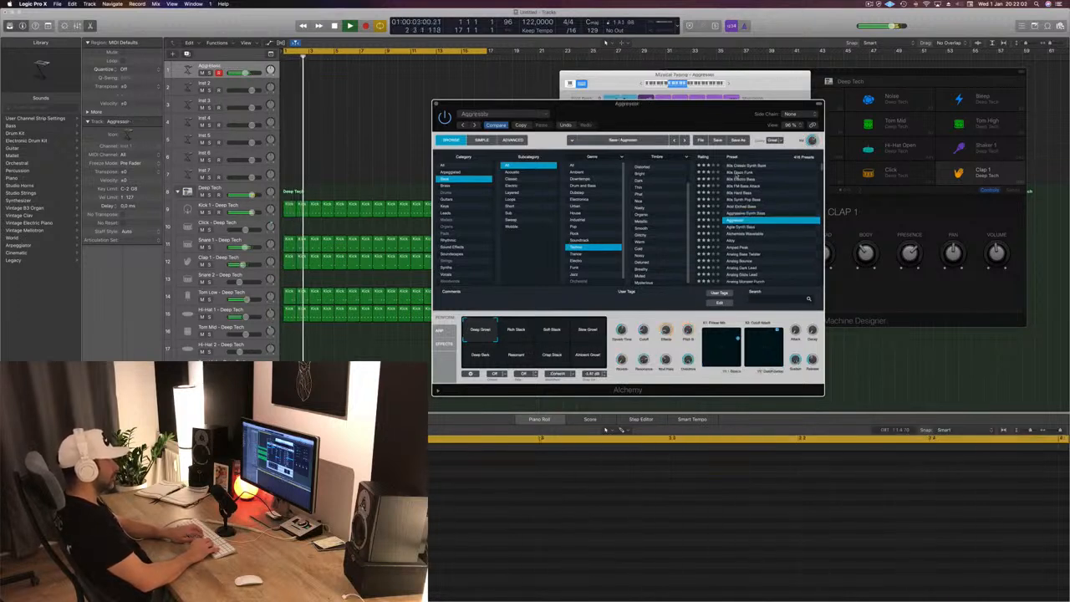
key(Down)
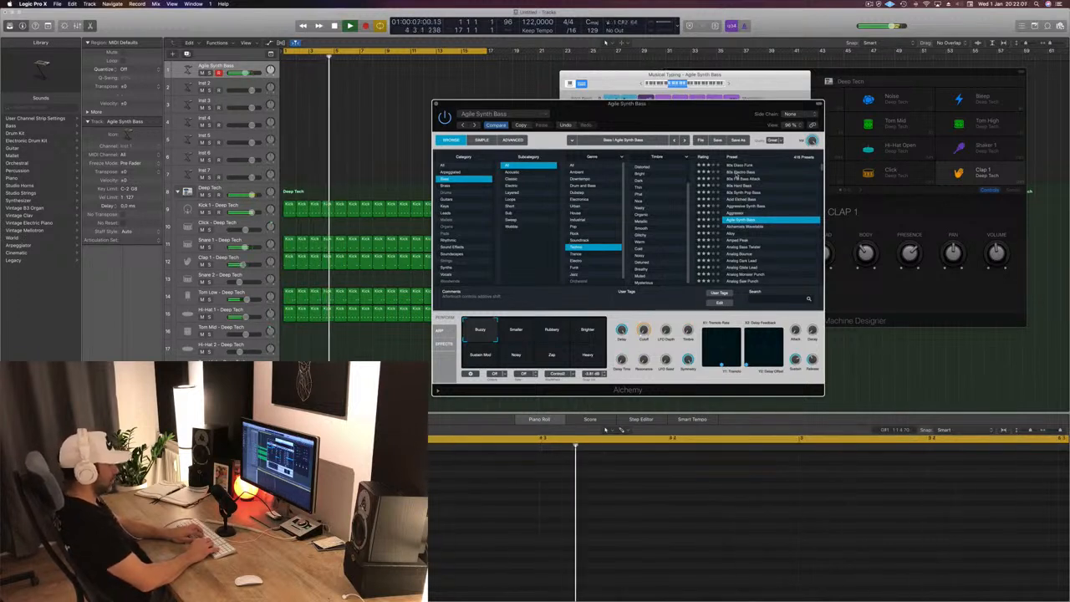
key(Down)
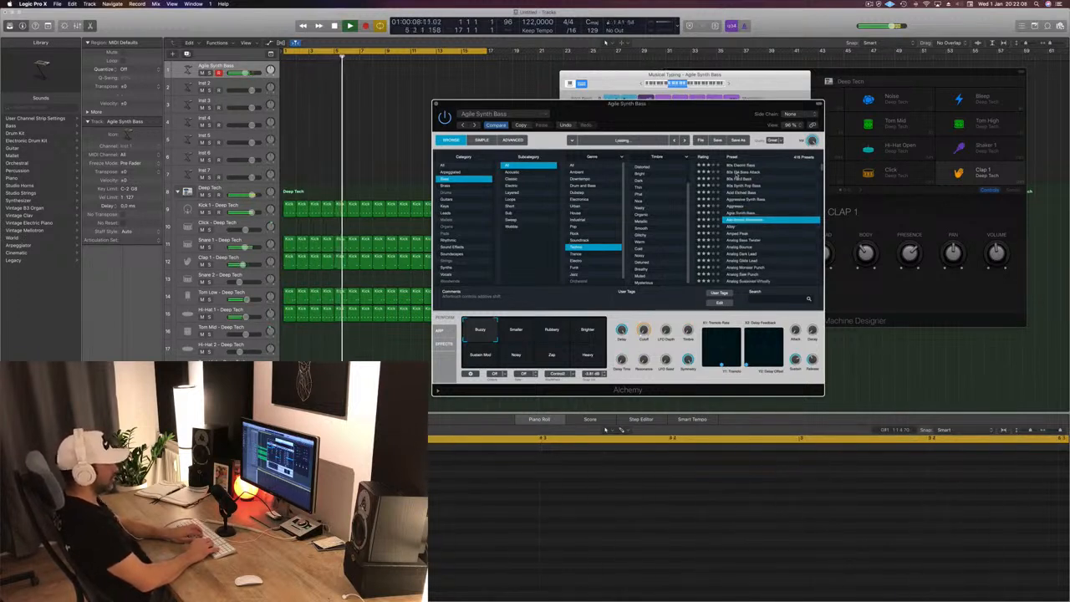
key(Down)
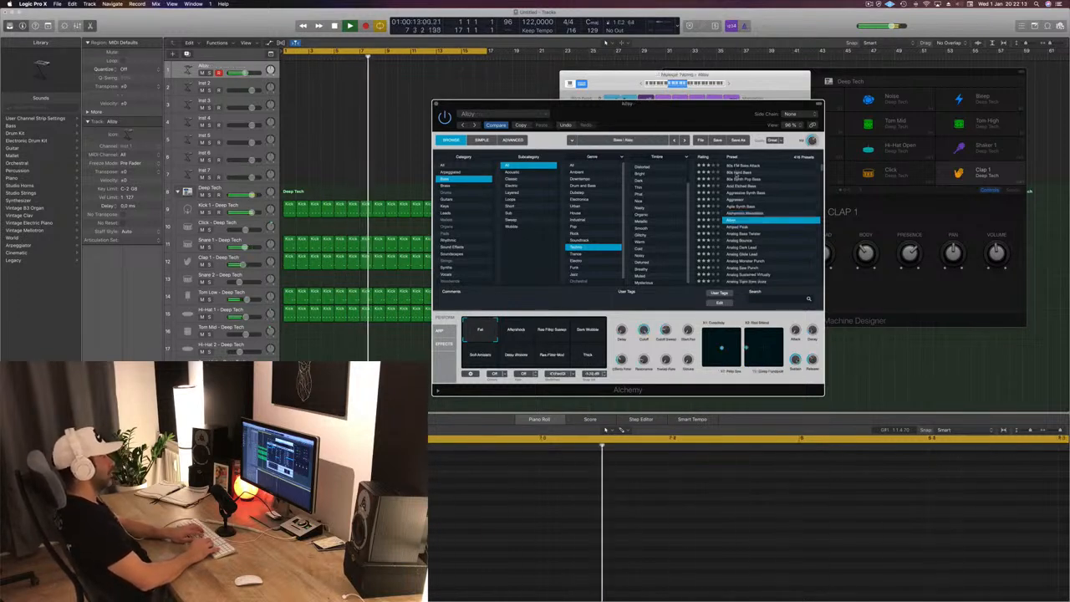
key(Down)
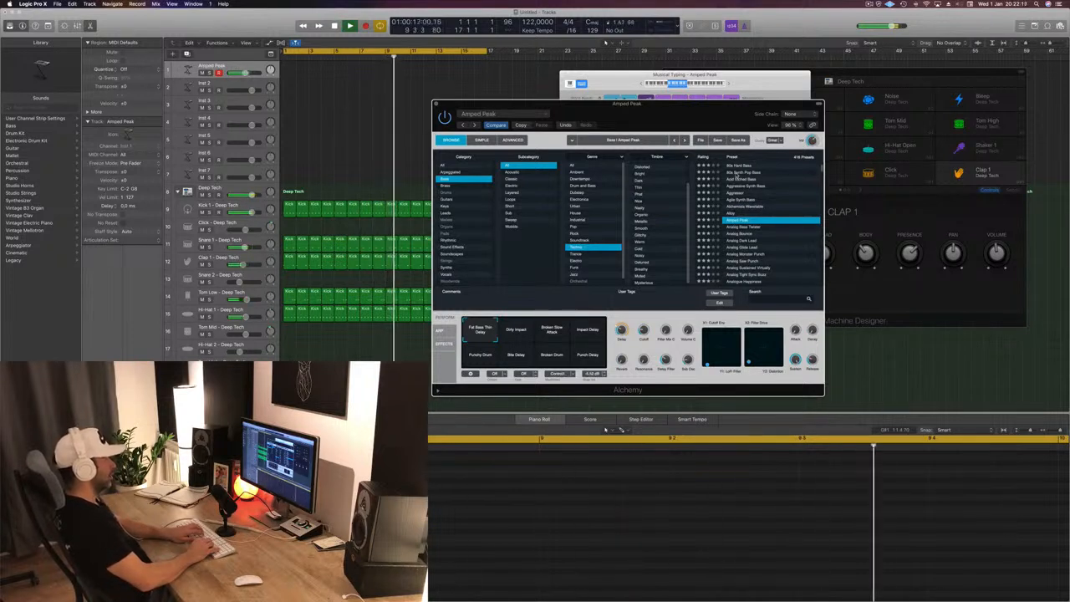
key(Down)
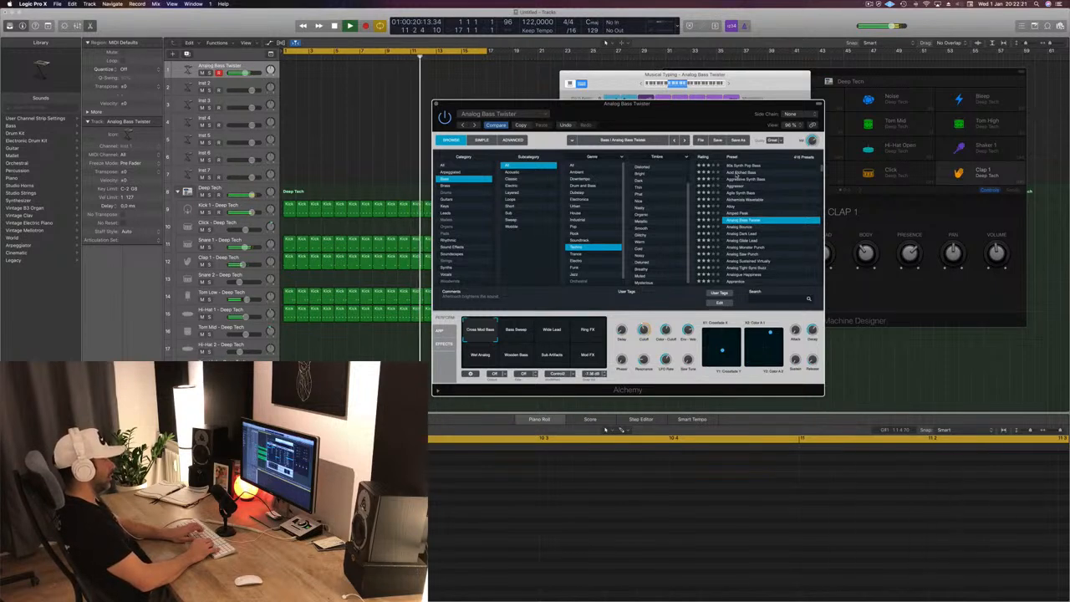
key(Down)
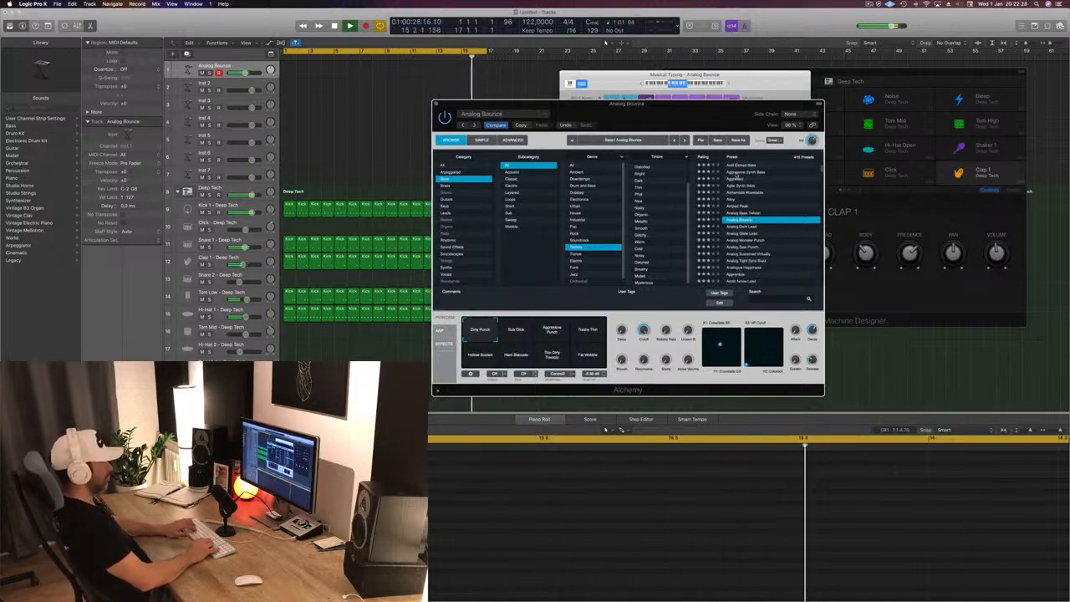
key(Down)
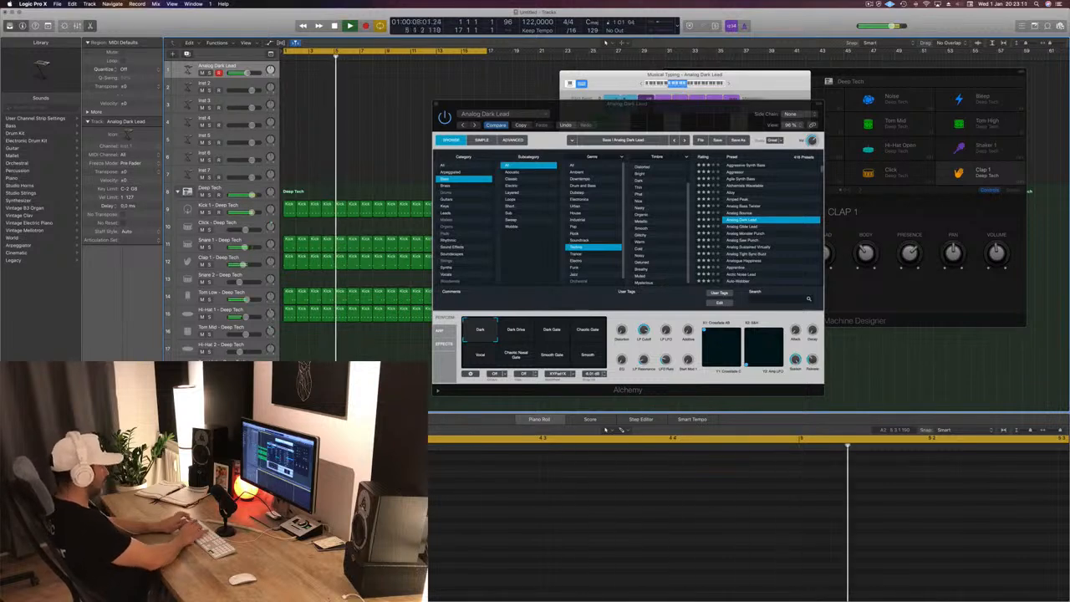
- Record a bass part with Analog Dark Lead over the playing beat, from about bar 5 to bar 15
key(r)
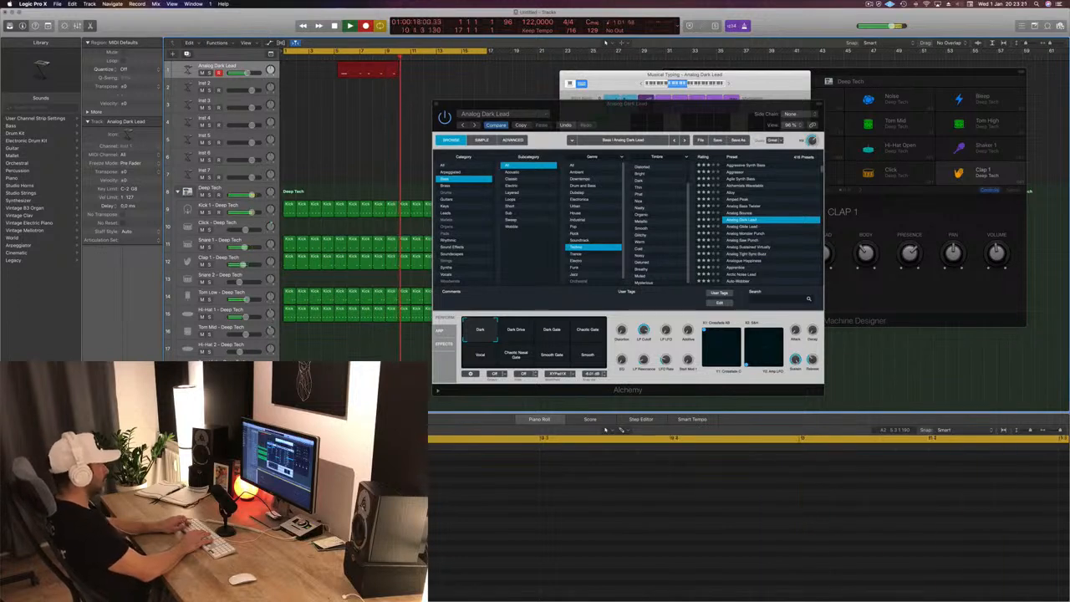
key(s)
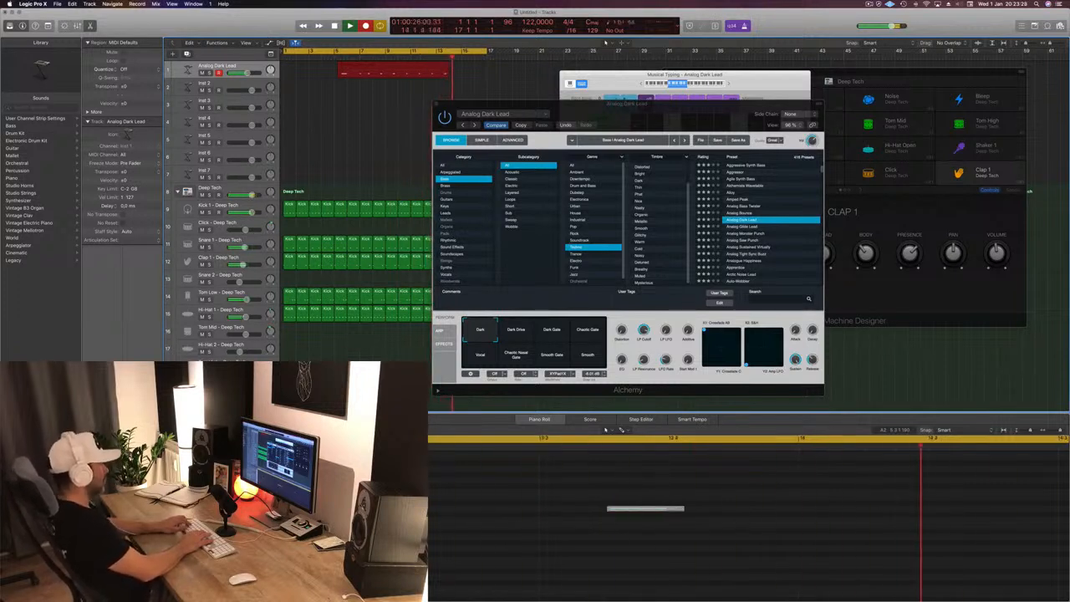
key(space)
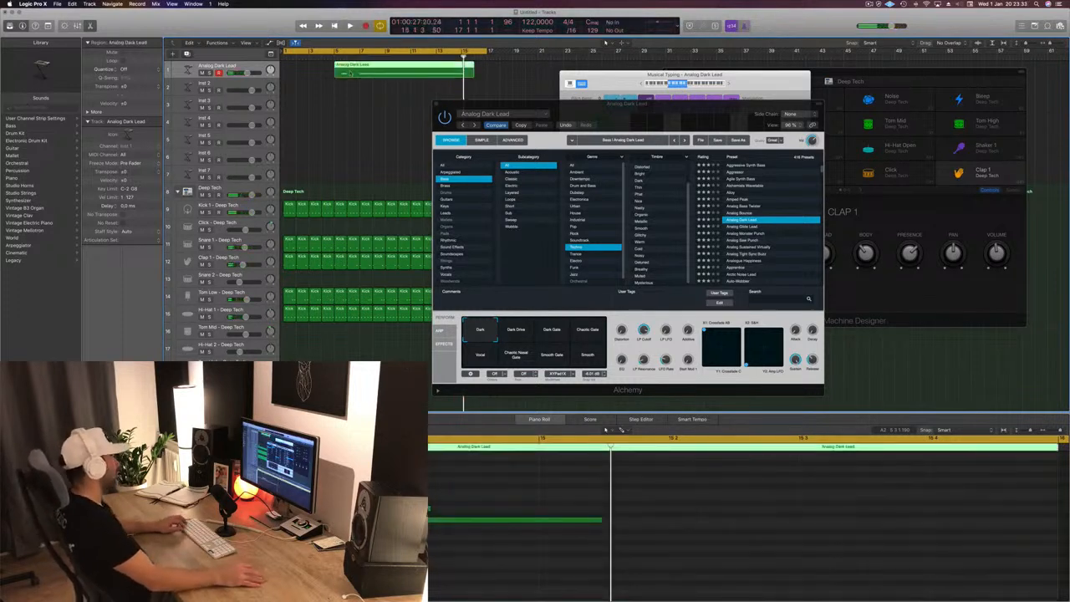
- Cut away the part of the recorded Analog Dark Lead region before bar 7 and move the remainder to bar 1
super+double_click(361, 68)
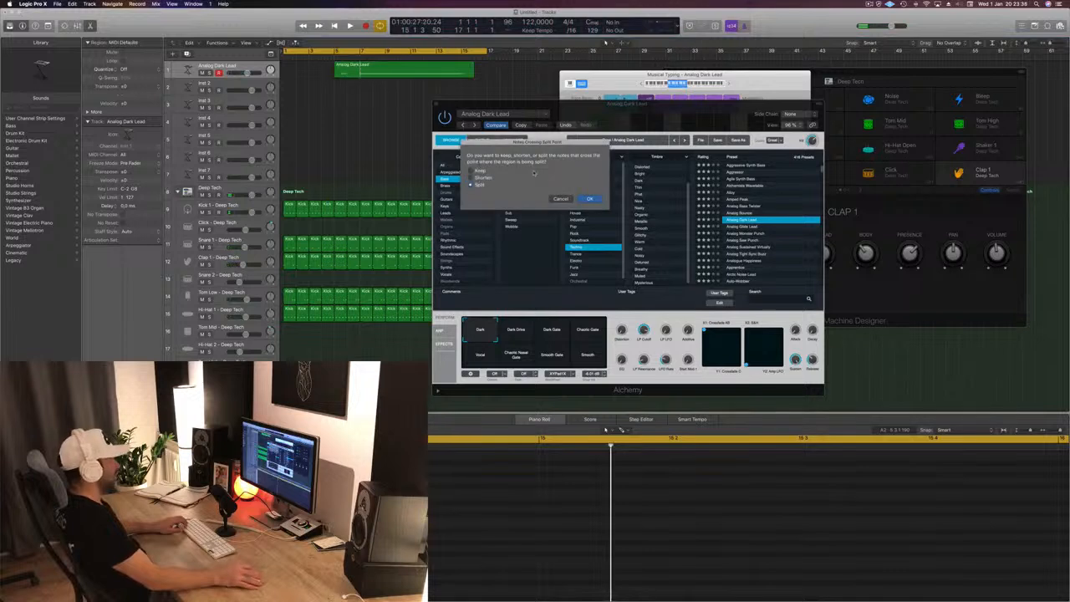
click(590, 199)
click(343, 76)
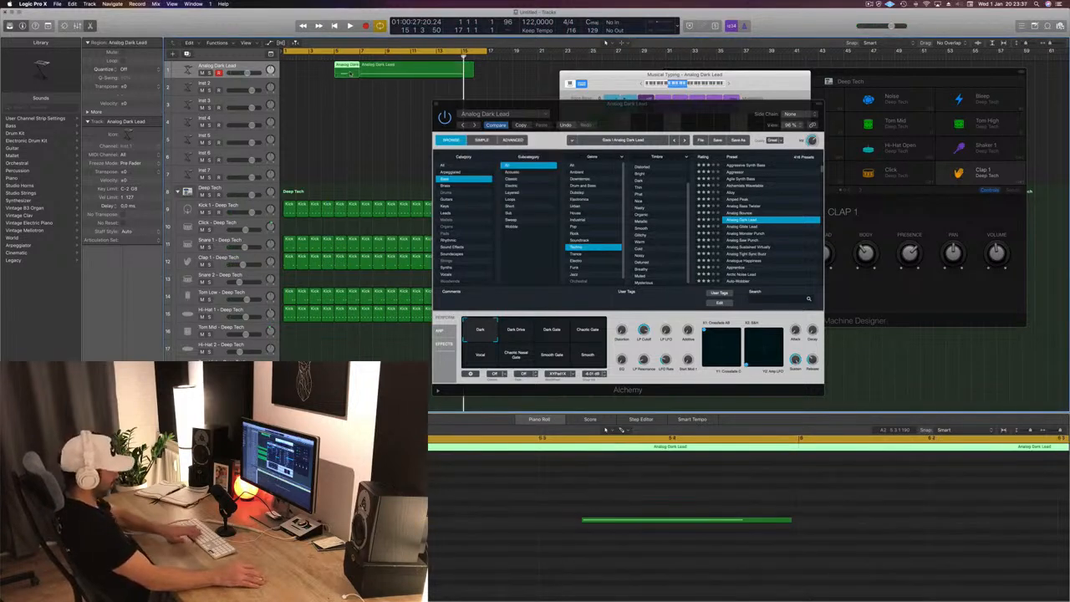
key(Delete)
drag(405, 75, 328, 77)
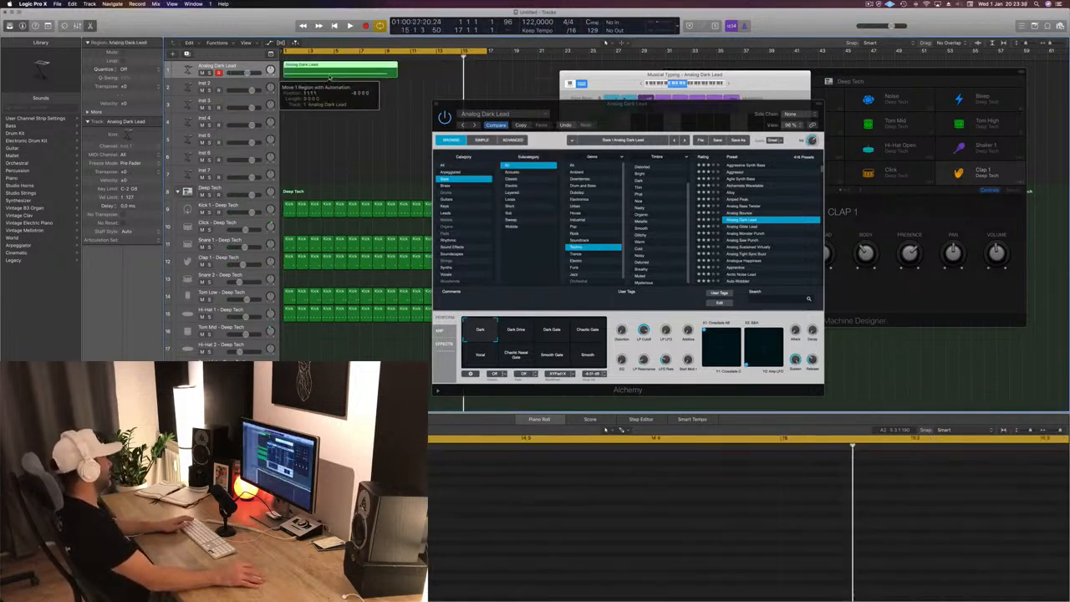
- Cut the Analog Dark Lead region at bar 9, splitting the notes that cross the cut, and delete the piece after it
key(space)
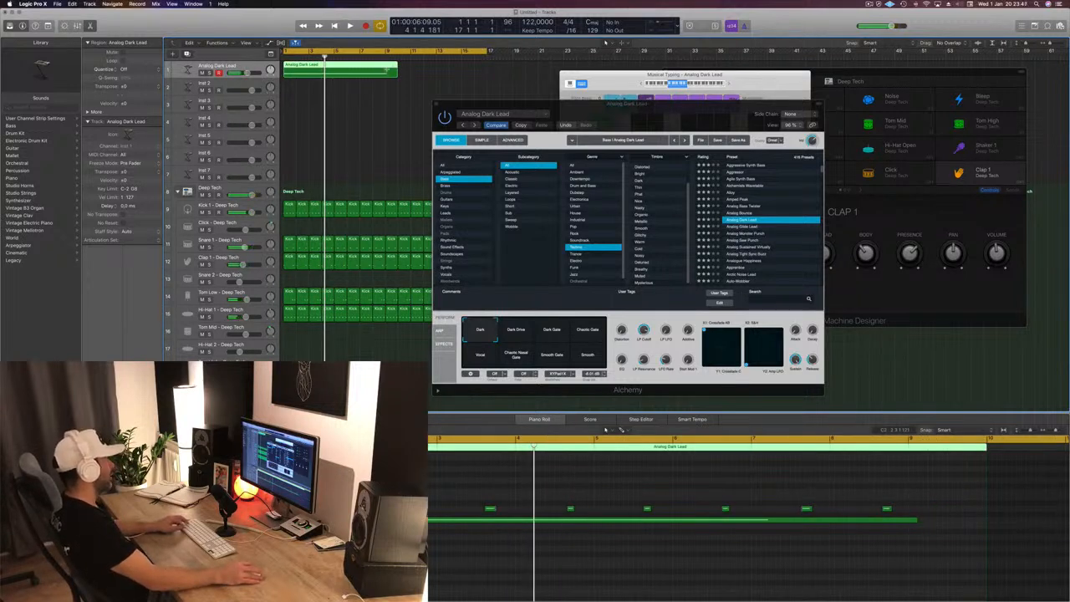
drag(385, 70, 411, 89)
key(Delete)
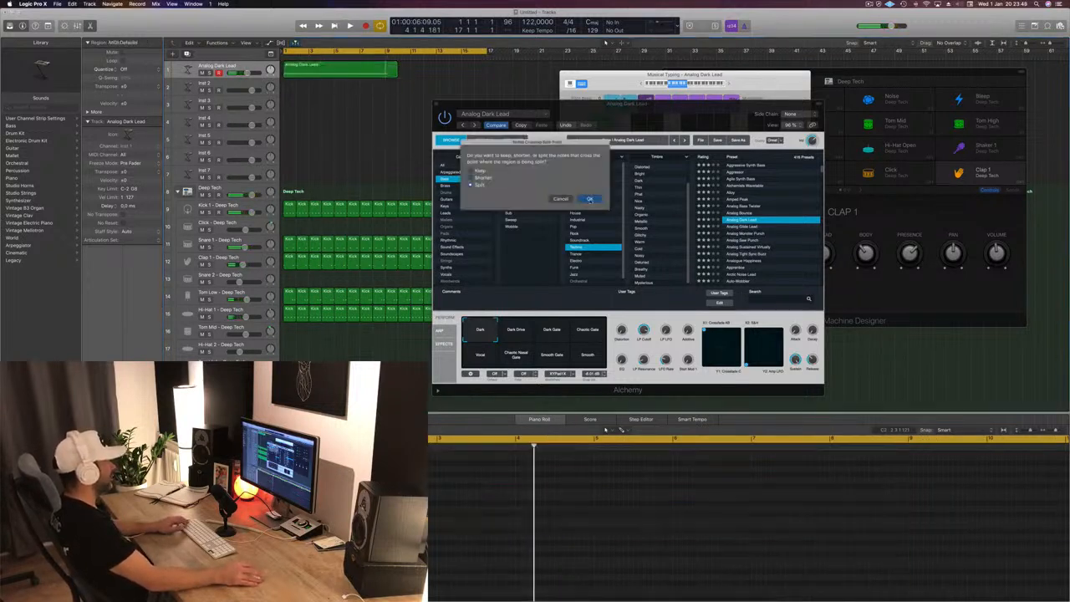
click(589, 199)
click(341, 72)
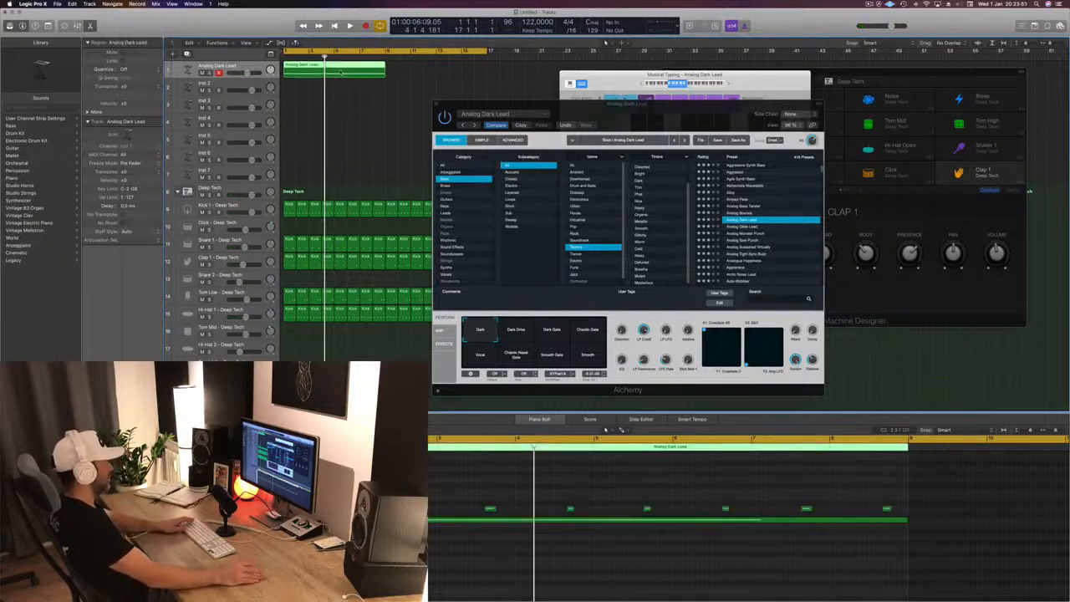
- Play the trimmed bass part with the beat, examine its notes in the Piano Roll and select them all
key(space)
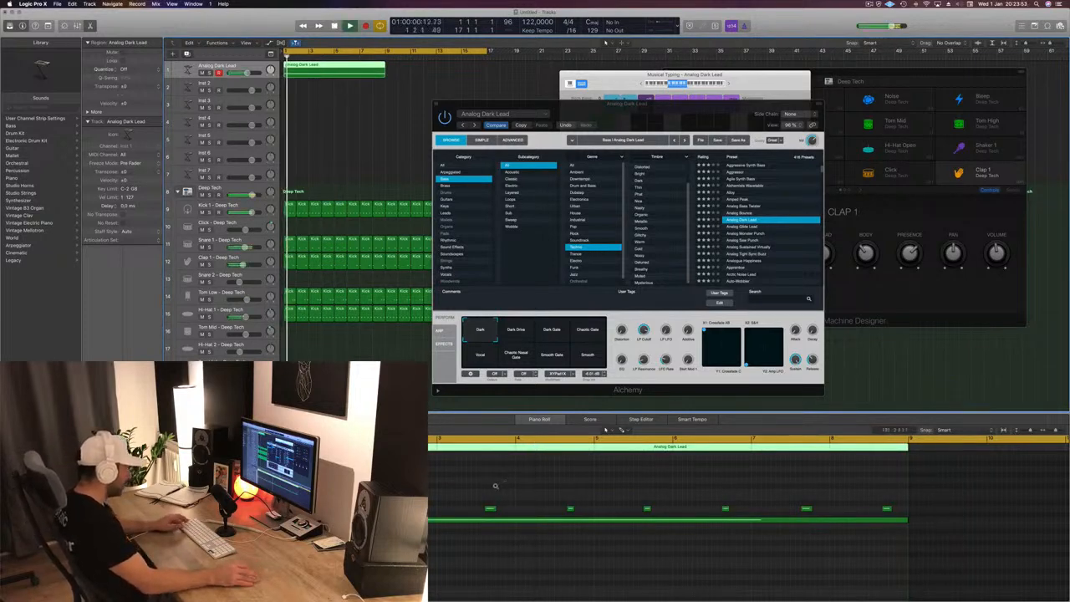
scroll(496, 486, up, 5)
scroll(496, 485, down, 5)
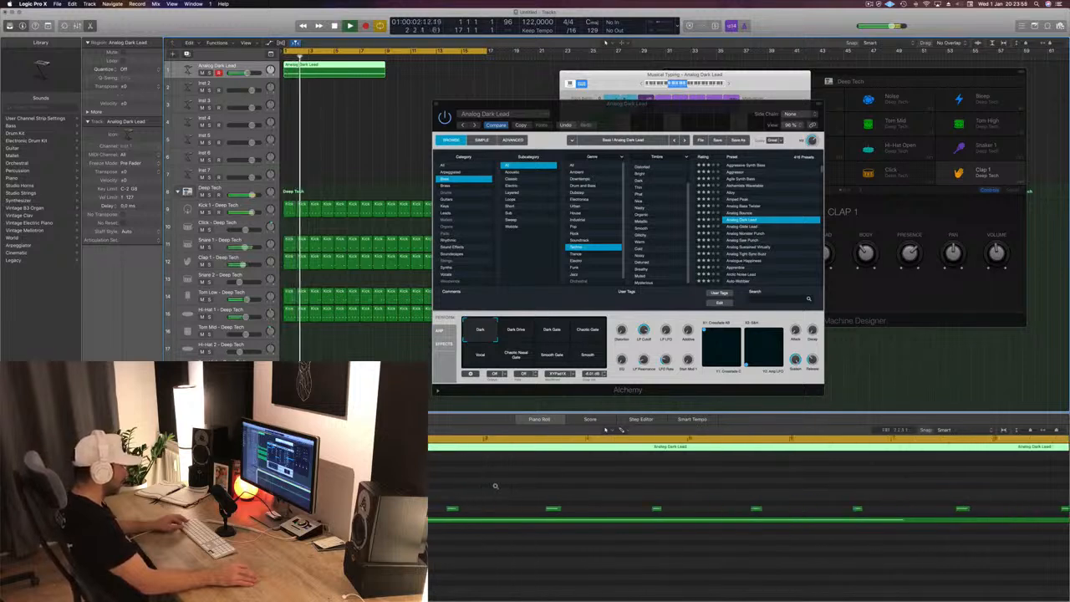
scroll(494, 486, down, 1)
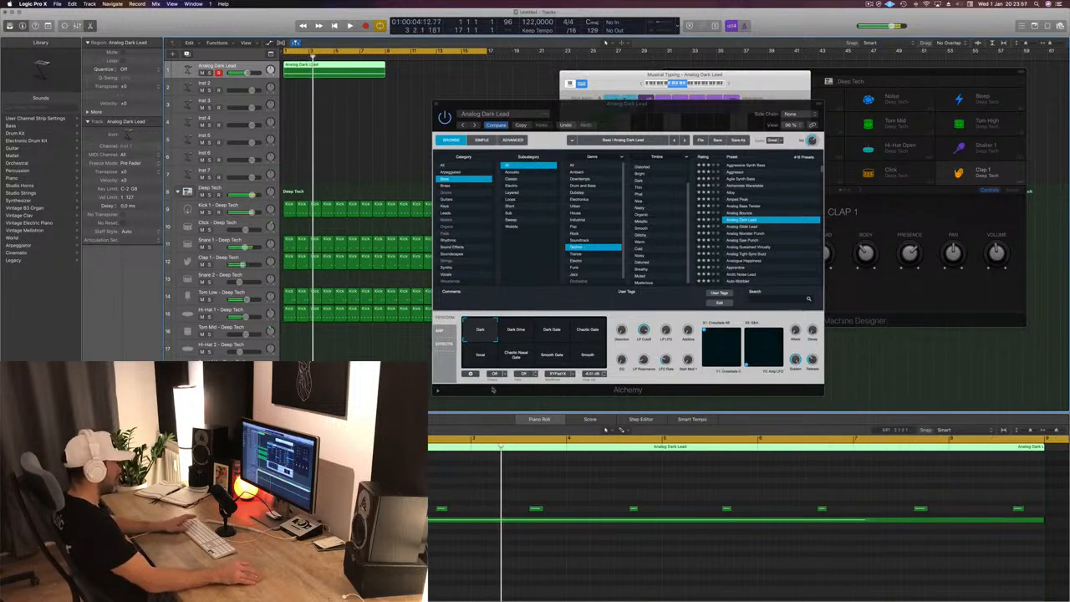
key(space)
click(410, 486)
key(super+a)
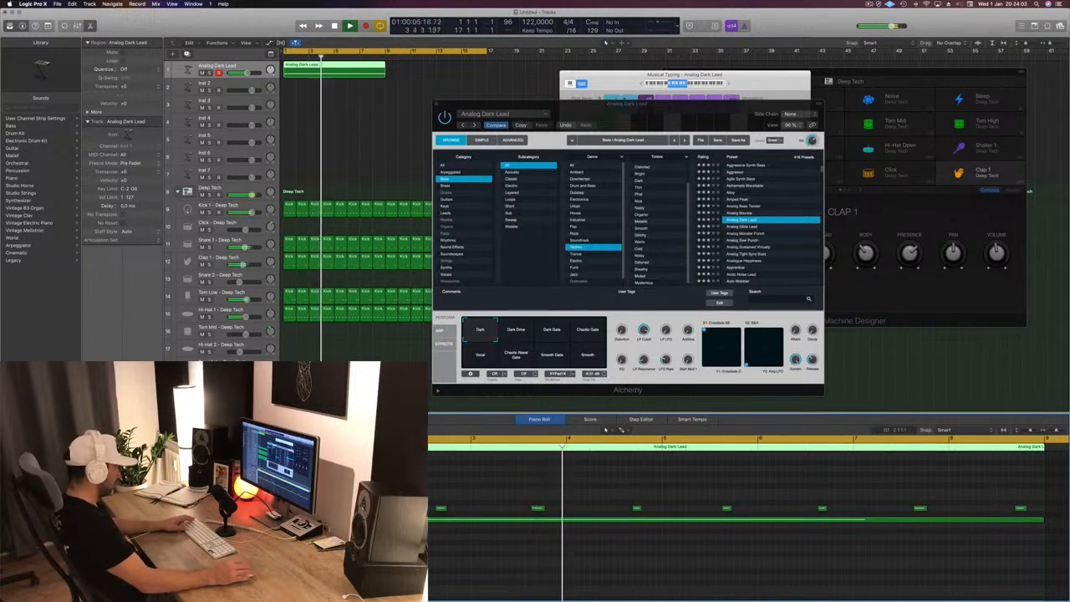
key(space)
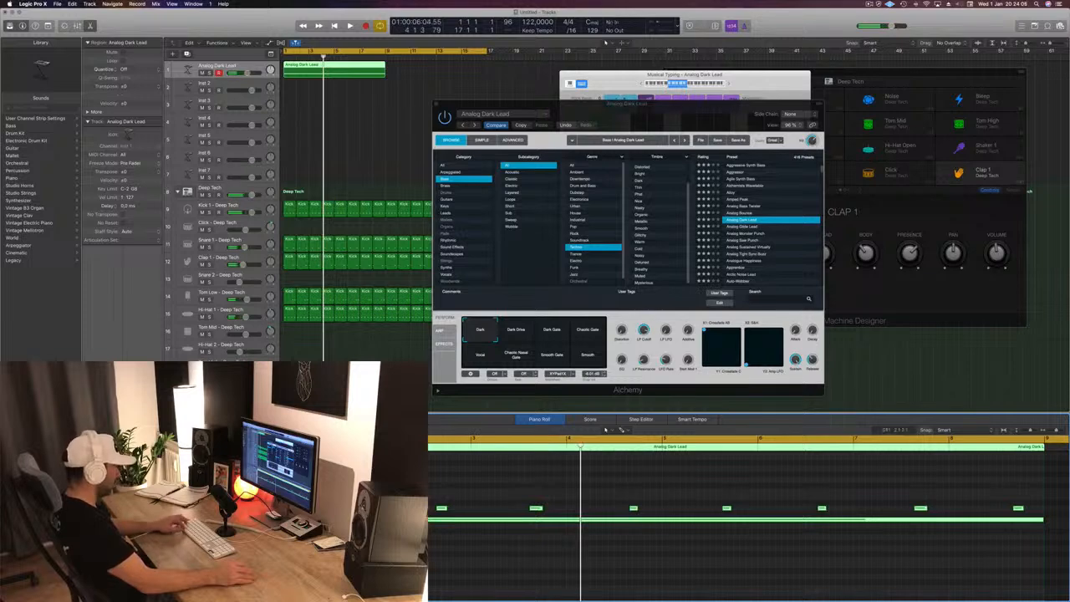
- Undo the last edit, reselect the Analog Dark Lead region and replay its opening several times to judge the note timing
key(super+z)
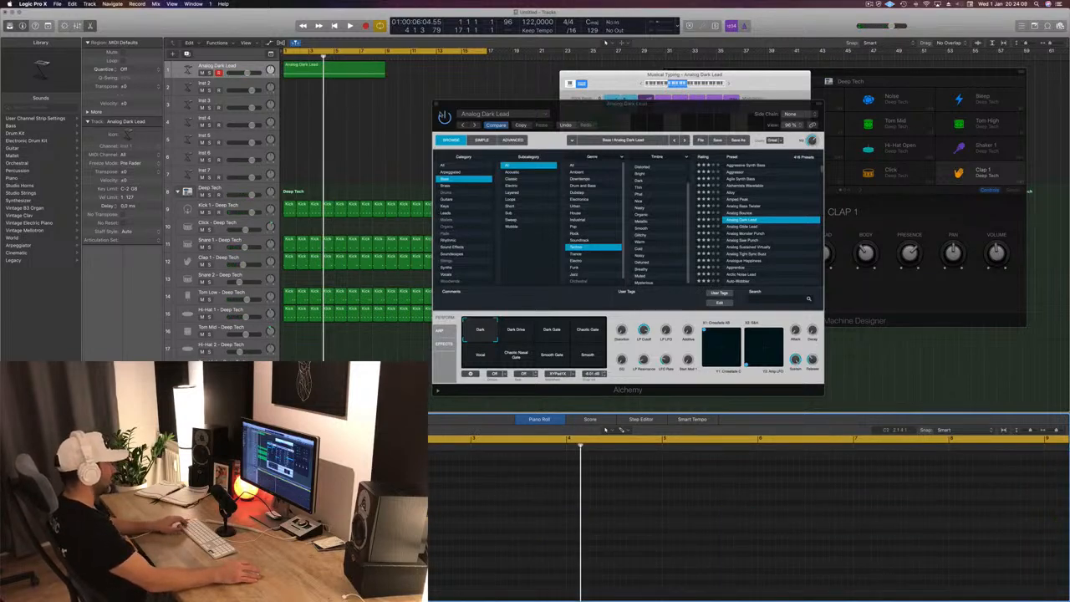
click(369, 74)
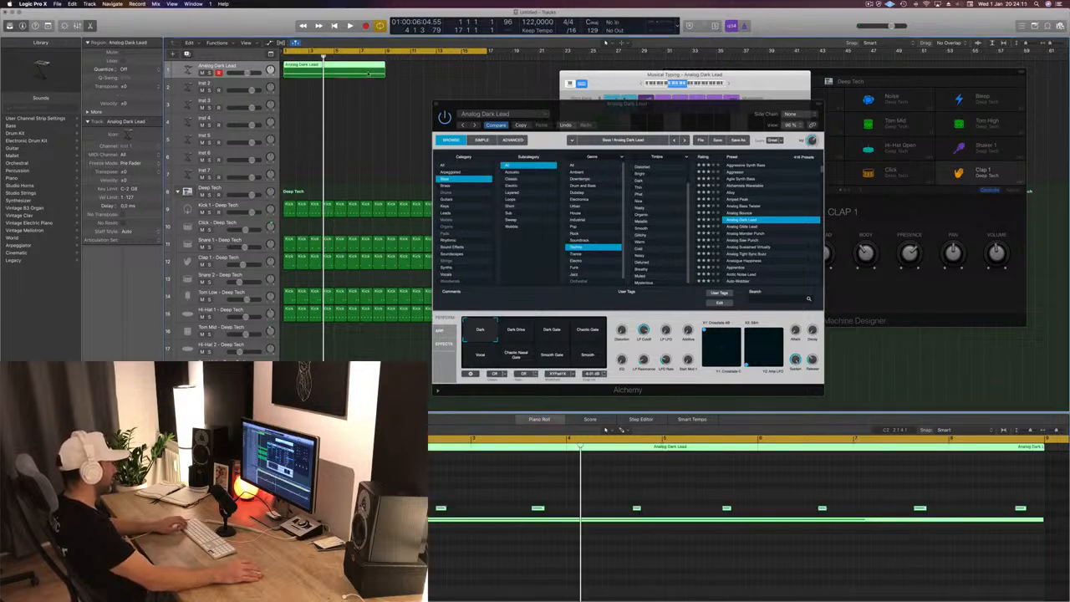
key(space)
click(390, 548)
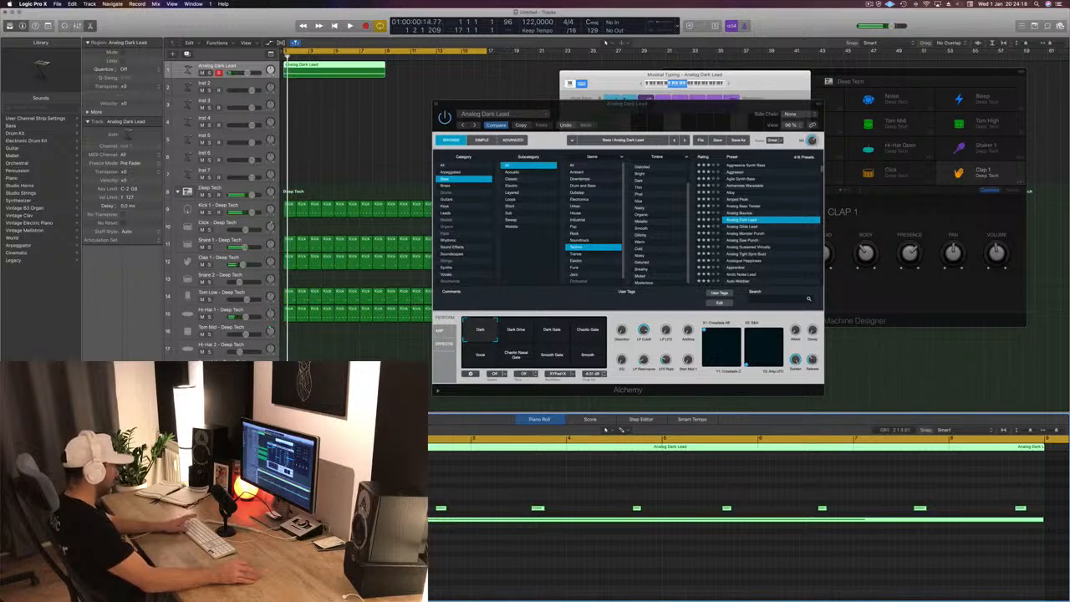
key(space)
click(390, 548)
scroll(409, 79, down, 1)
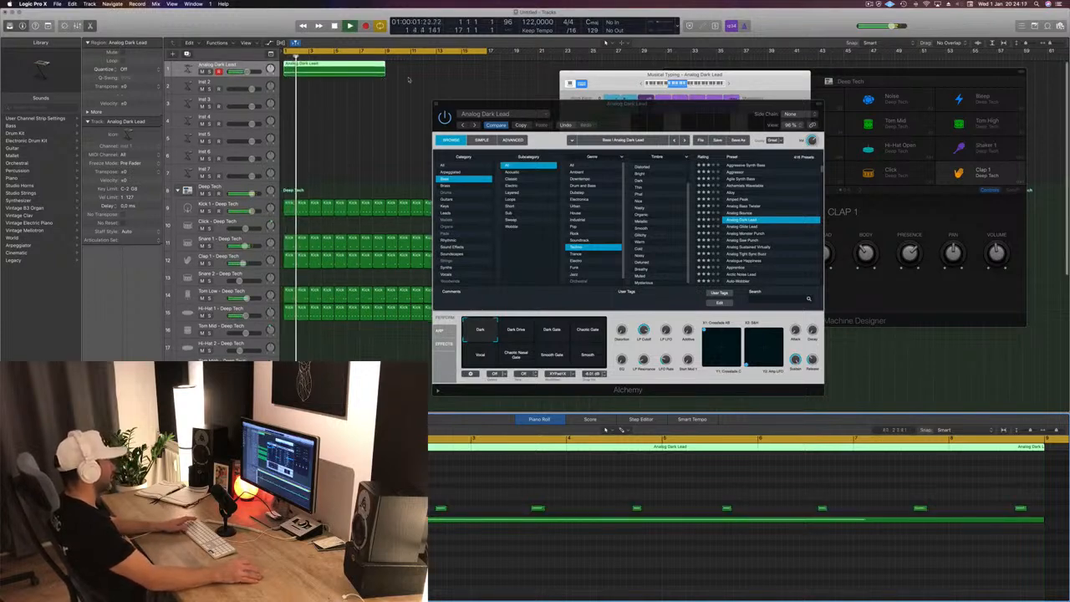
key(space)
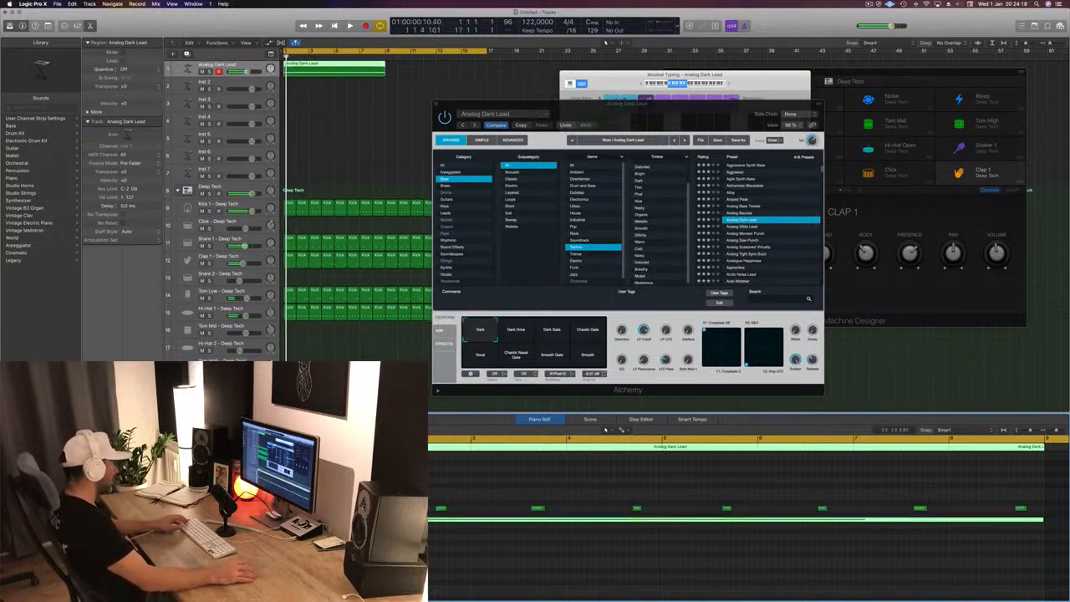
key(space)
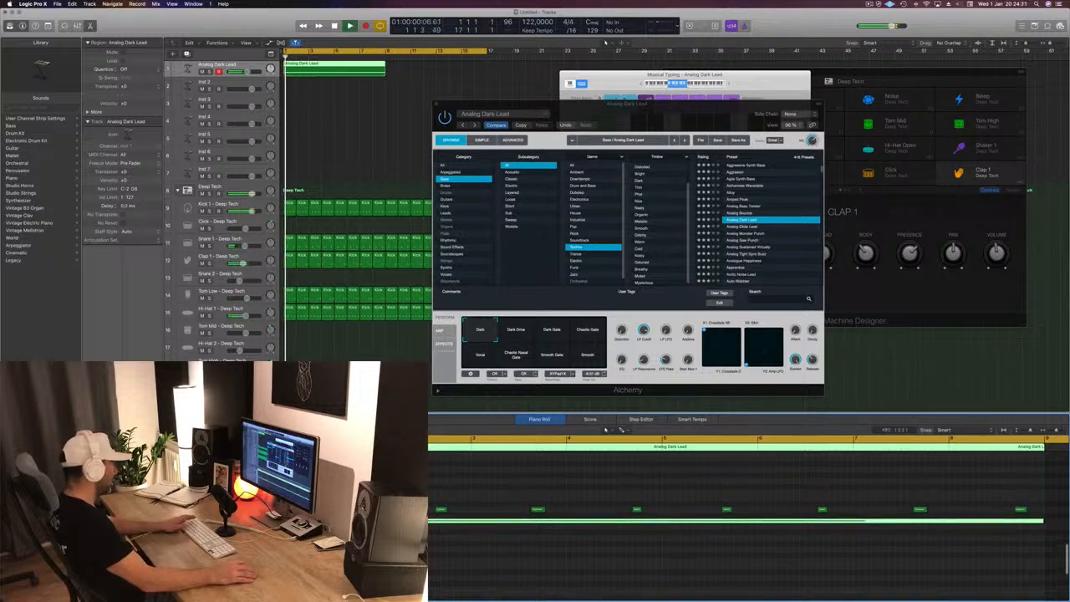
- Examine the start of the bass region up close while playing it against the kick
scroll(338, 98, up, 8)
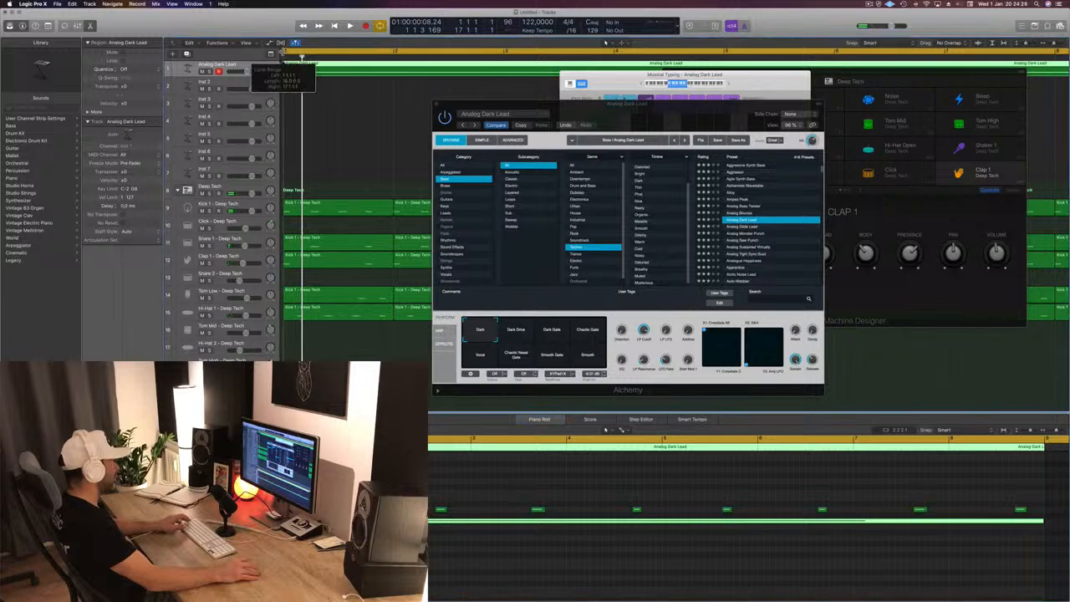
key(space)
scroll(400, 502, down, 3)
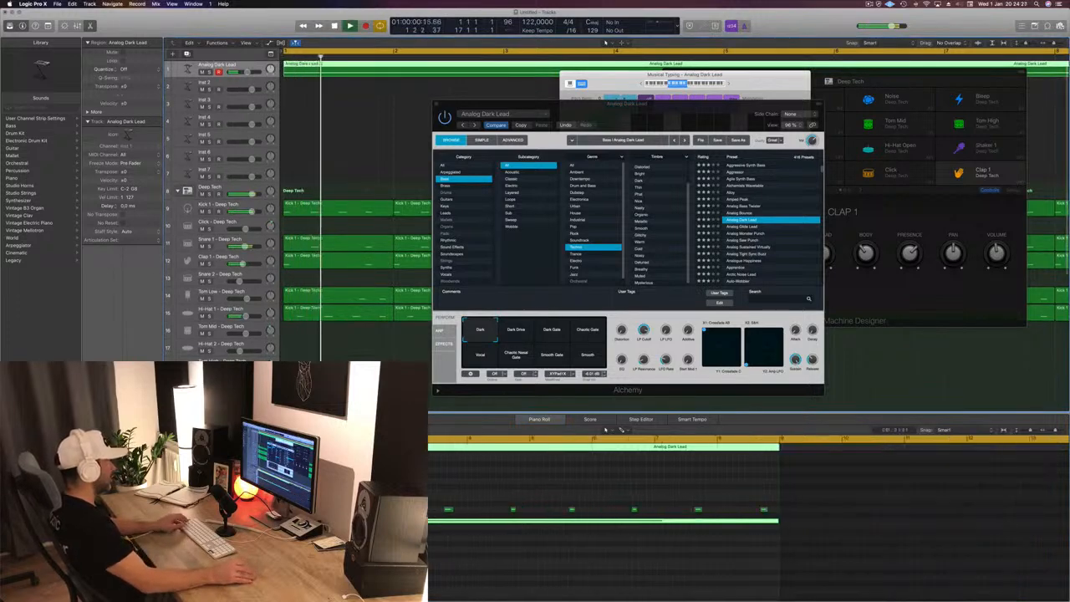
click(390, 493)
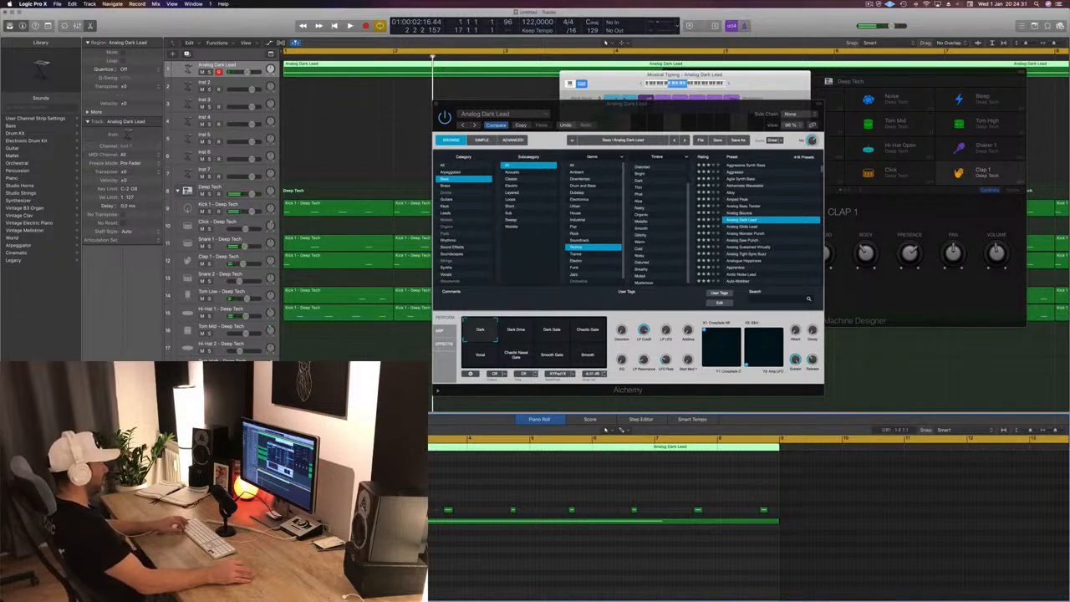
click(391, 521)
- Step back through the edit history to the point where the Analog Dark Lead region is split at bar 9
key(super+z)
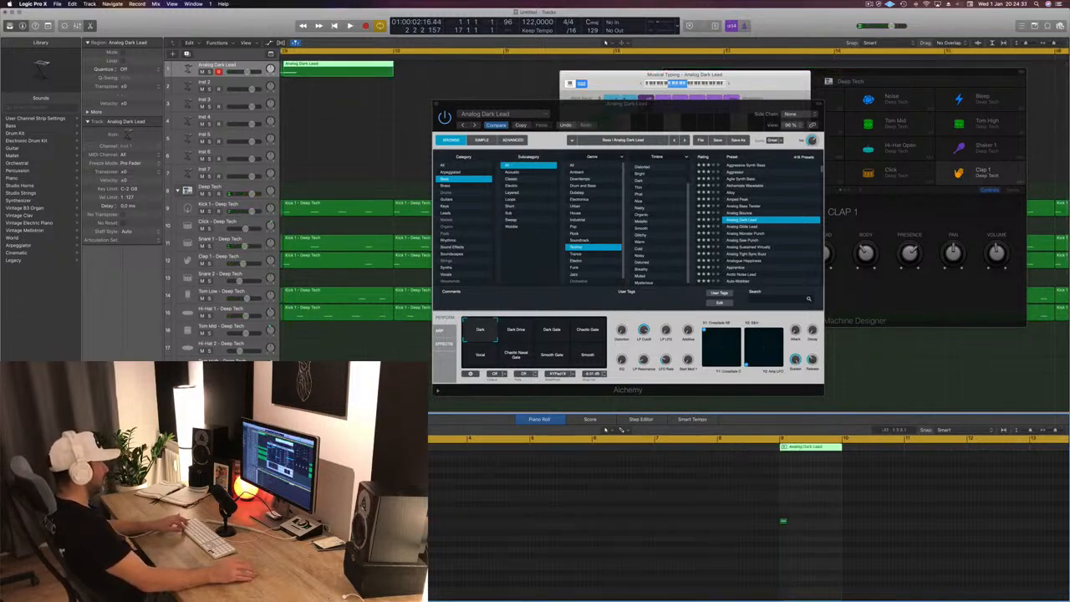
key(super+z)
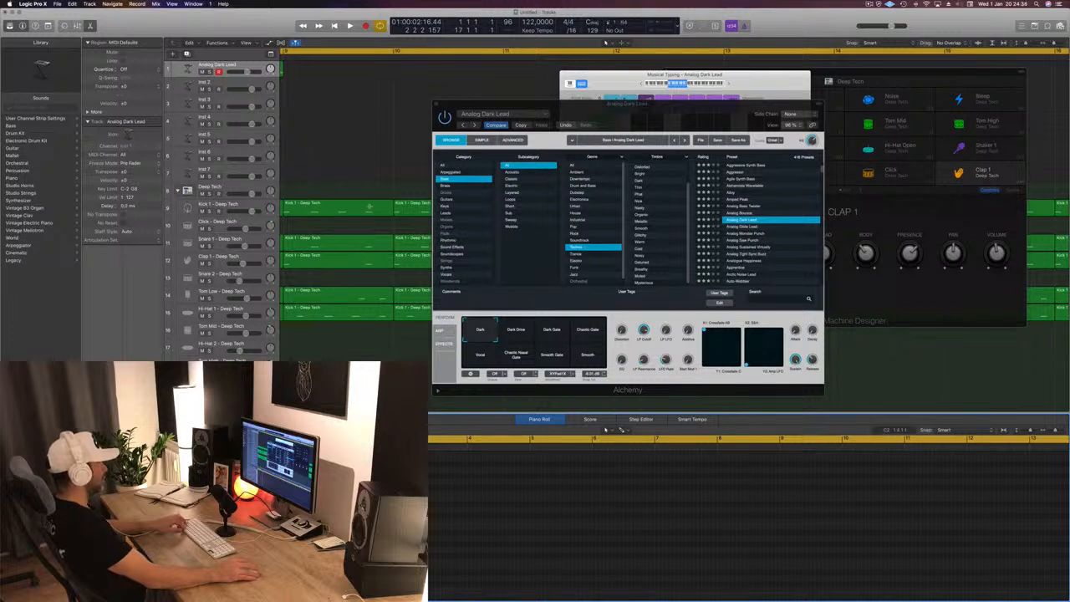
key(super+shift+z)
scroll(350, 150, left, 4)
key(super+shift+z)
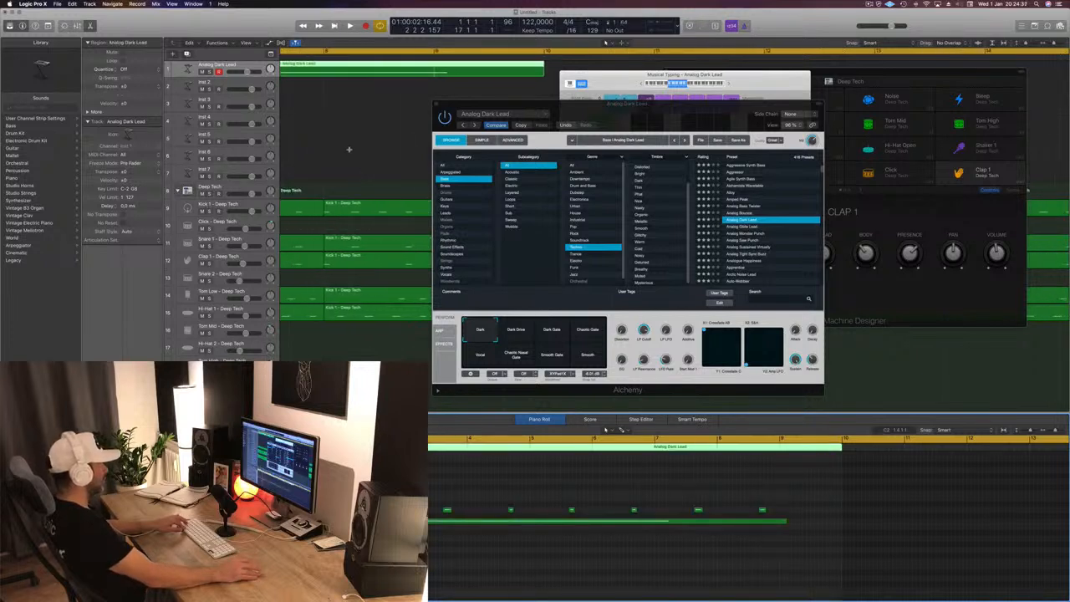
key(super+z)
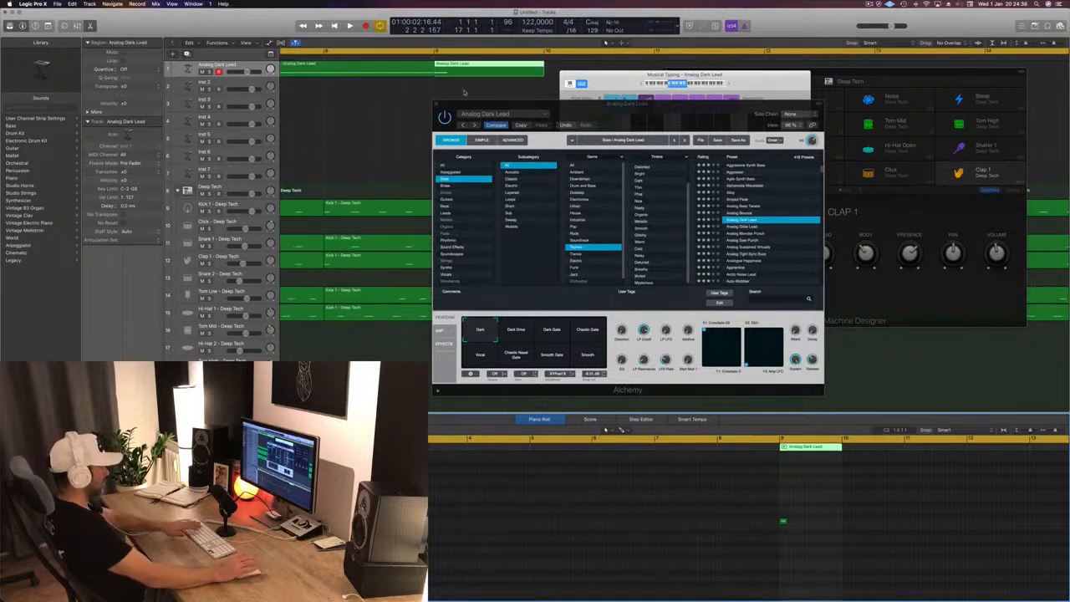
- Play from bar 1 and delete the leftover Analog Dark Lead piece after bar 9
click(403, 71)
key(space)
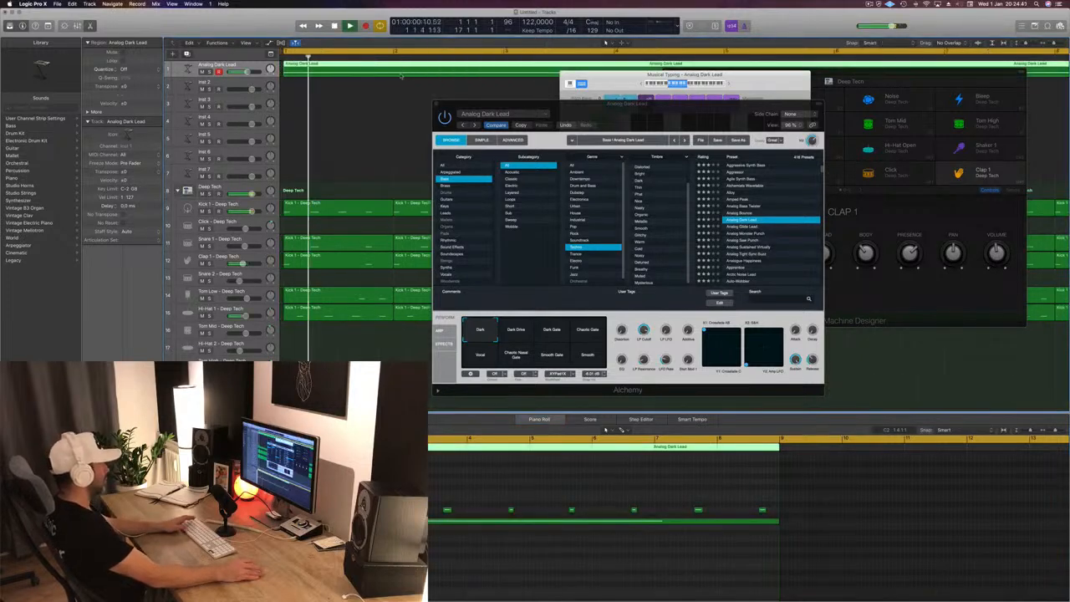
scroll(465, 96, left, 5)
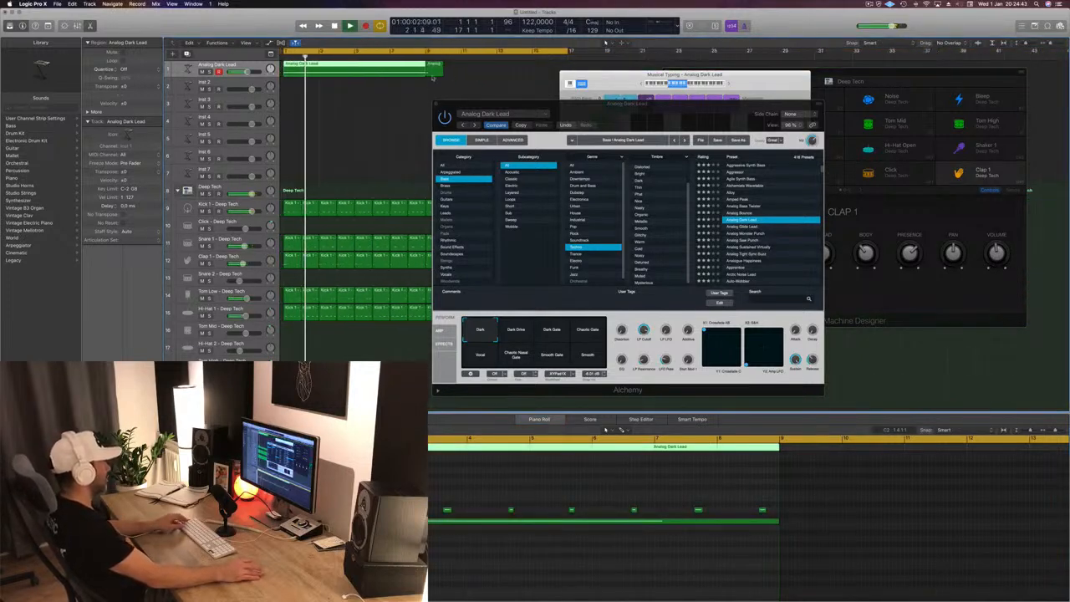
click(433, 66)
key(Delete)
click(433, 65)
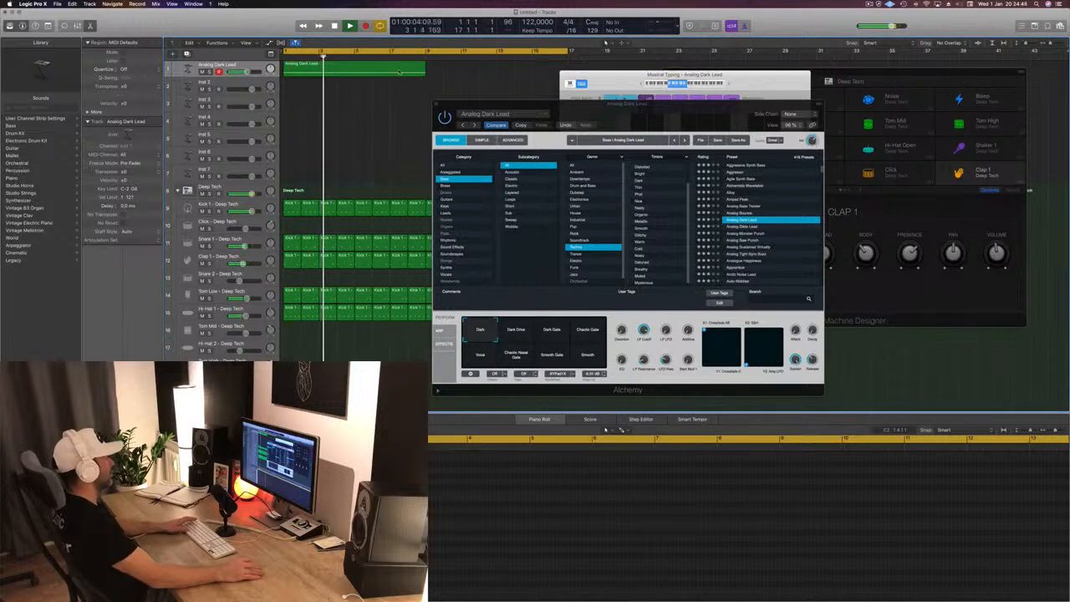
- Copy the eight-bar Analog Dark Lead region to bar 9 and move the Alchemy window clear of both regions
drag(399, 72, 500, 76)
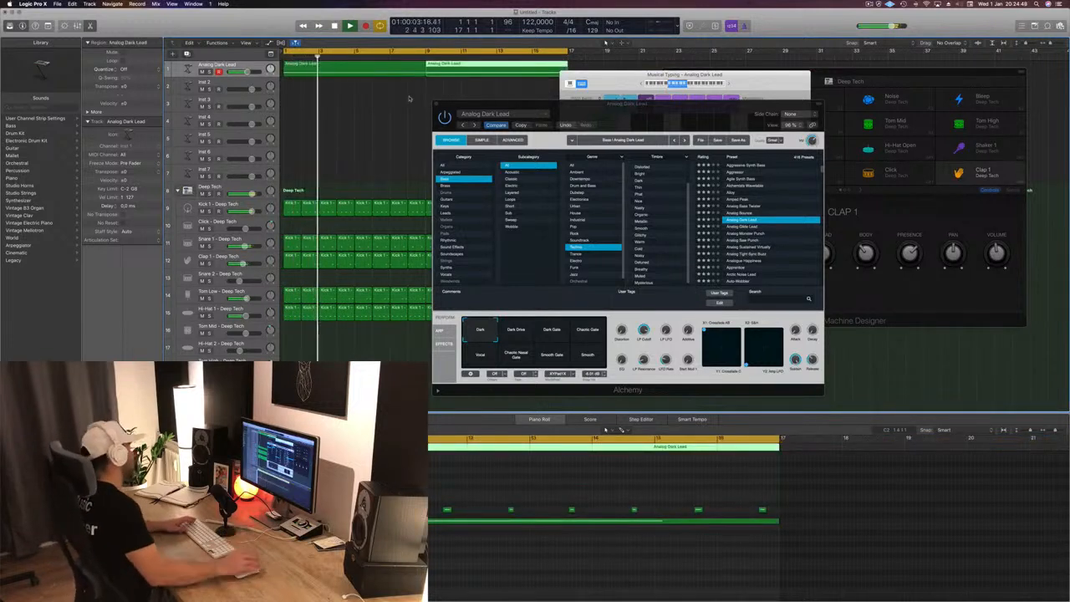
key(Return)
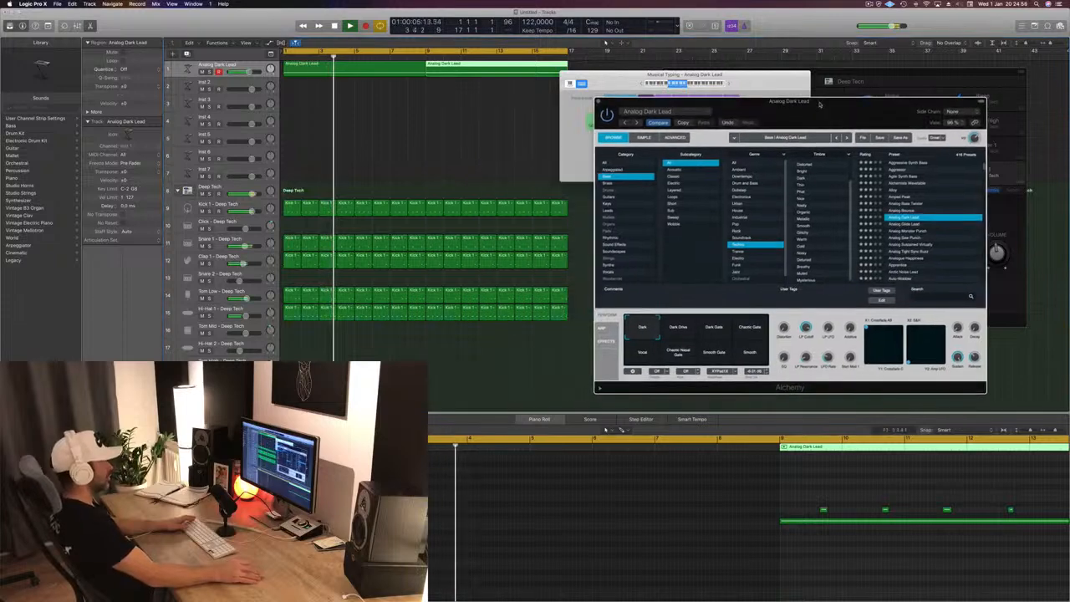
drag(658, 102, 820, 100)
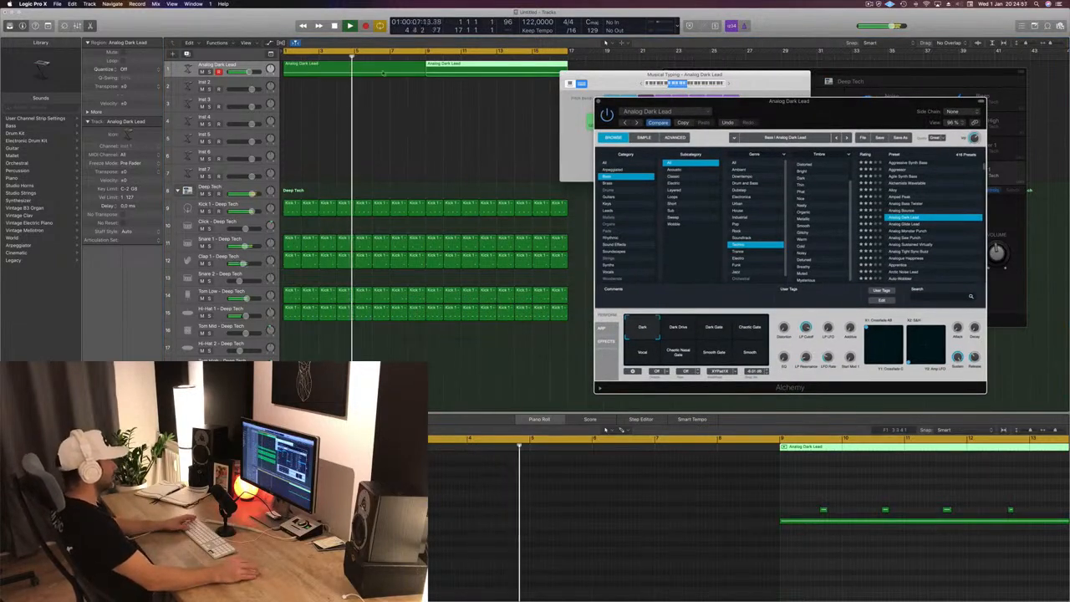
- Replay the first bass region, switch Alchemy's performance snapshot to Dark Drive and reposition its window
click(385, 65)
key(space)
key(space)
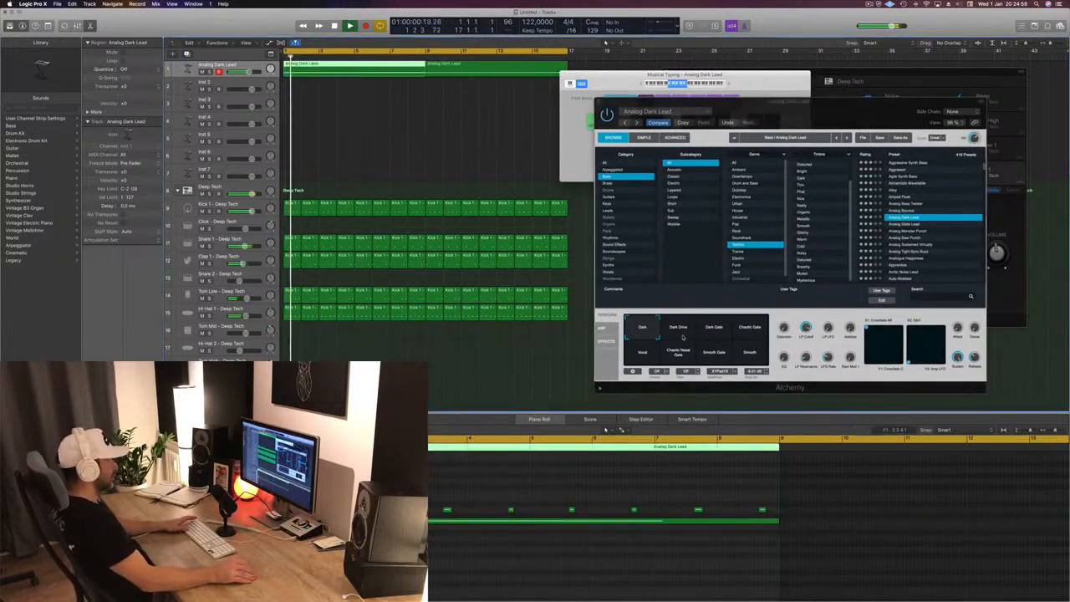
click(679, 332)
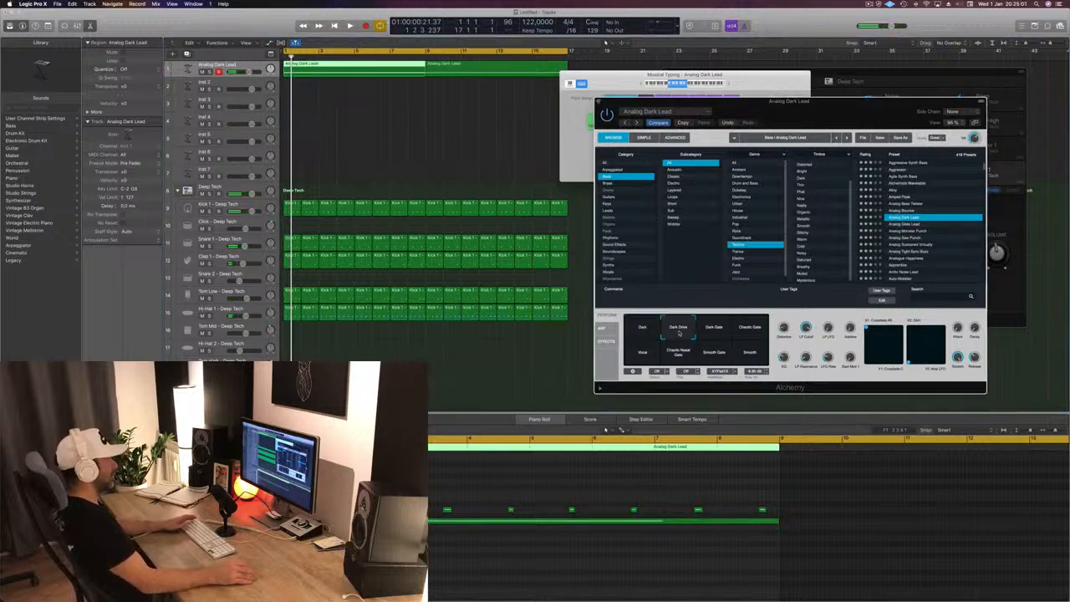
drag(736, 101, 648, 130)
click(393, 66)
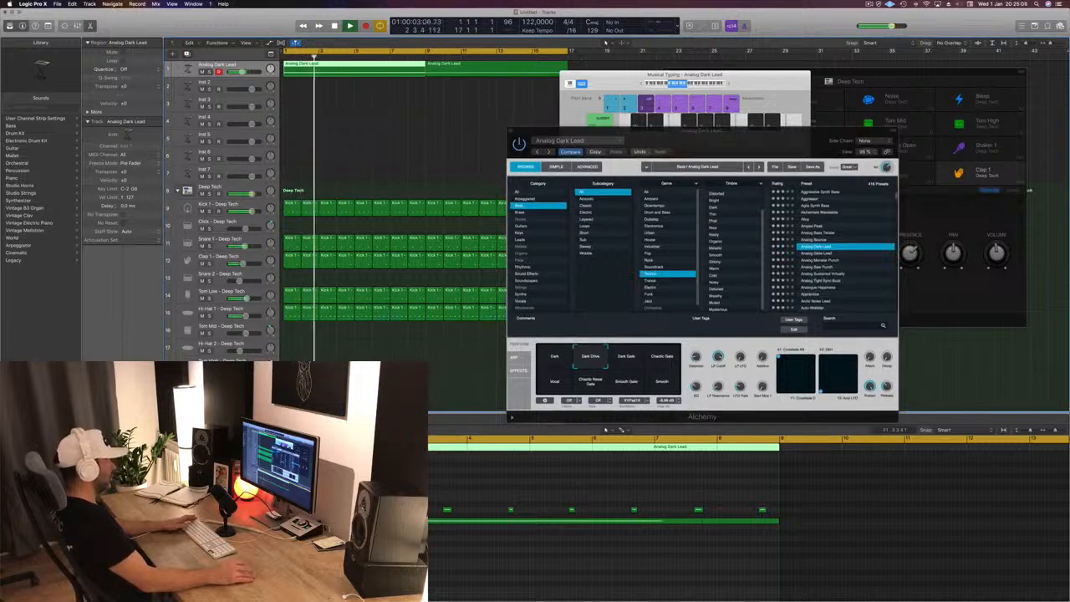
- Audition the Dark Gate, Chaotic Gate, Vocal, Smooth Gate and Dark snapshots over the beat, settling on Dark Drive
click(612, 353)
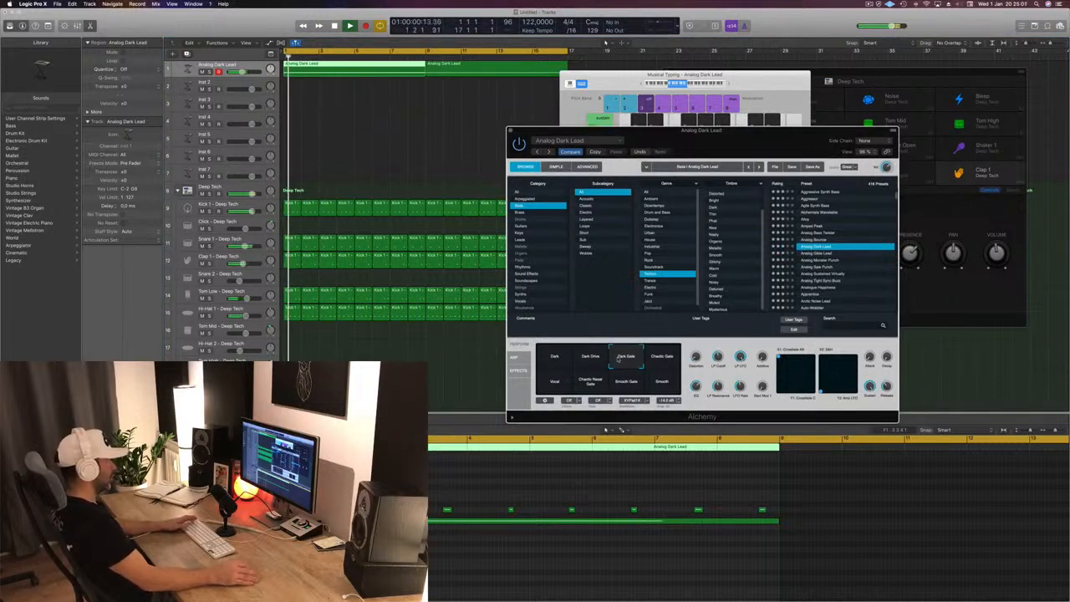
click(670, 358)
click(552, 384)
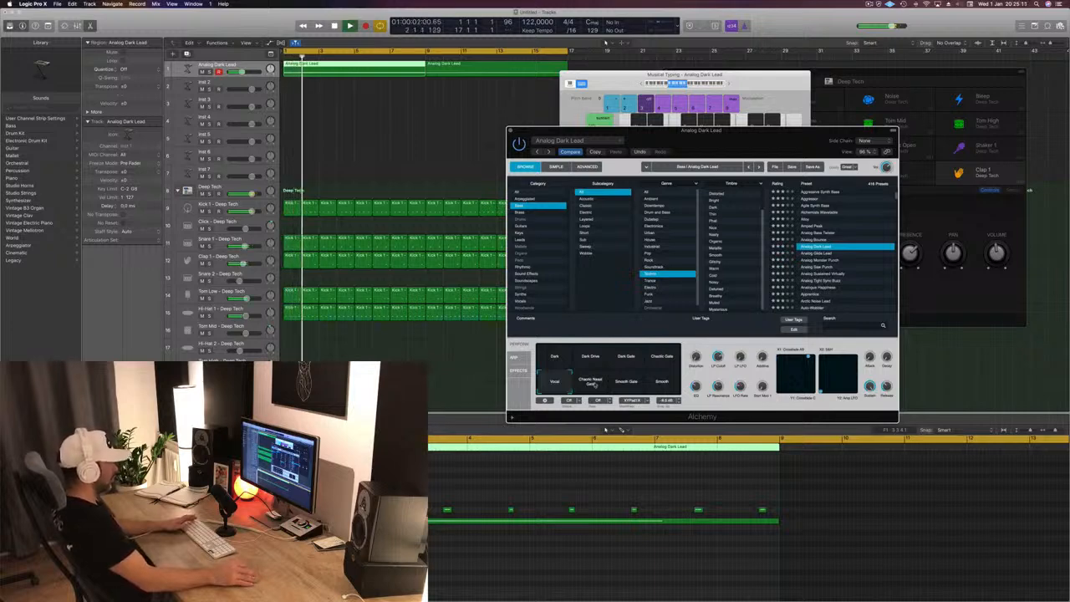
click(627, 383)
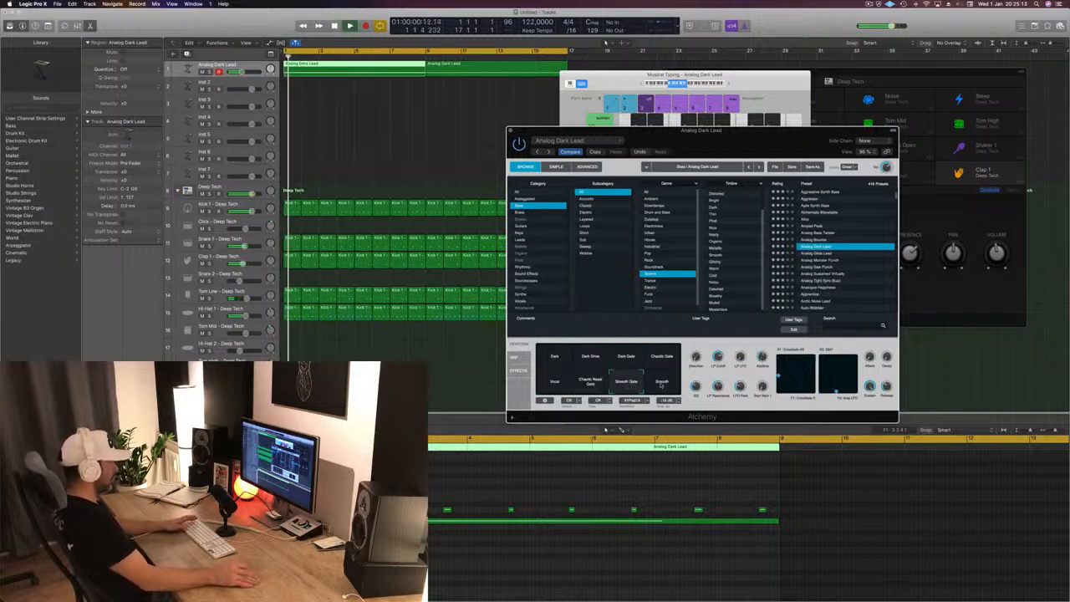
click(592, 361)
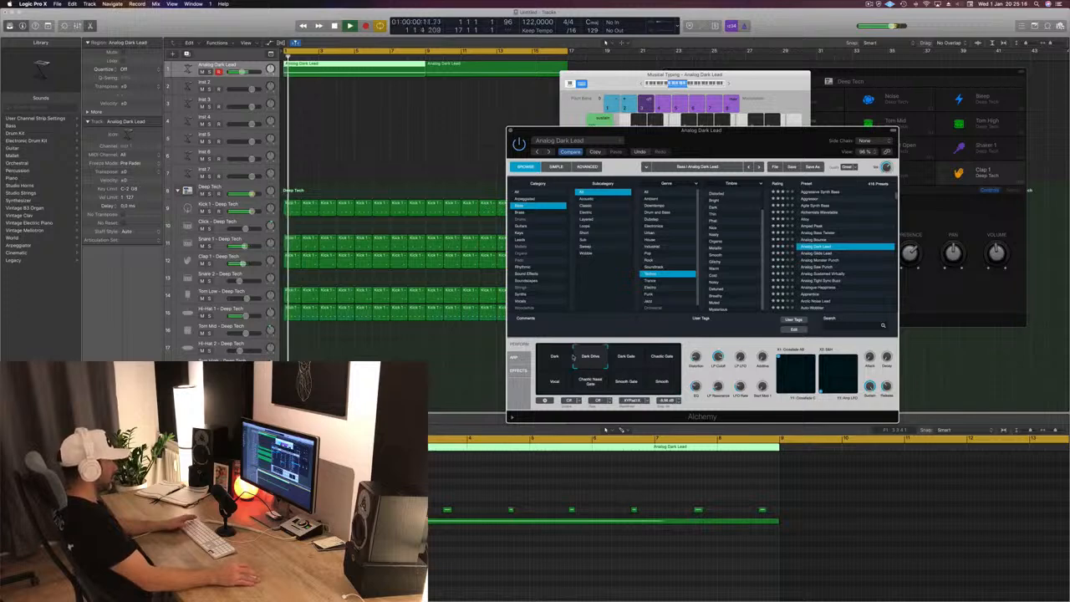
click(554, 356)
click(589, 360)
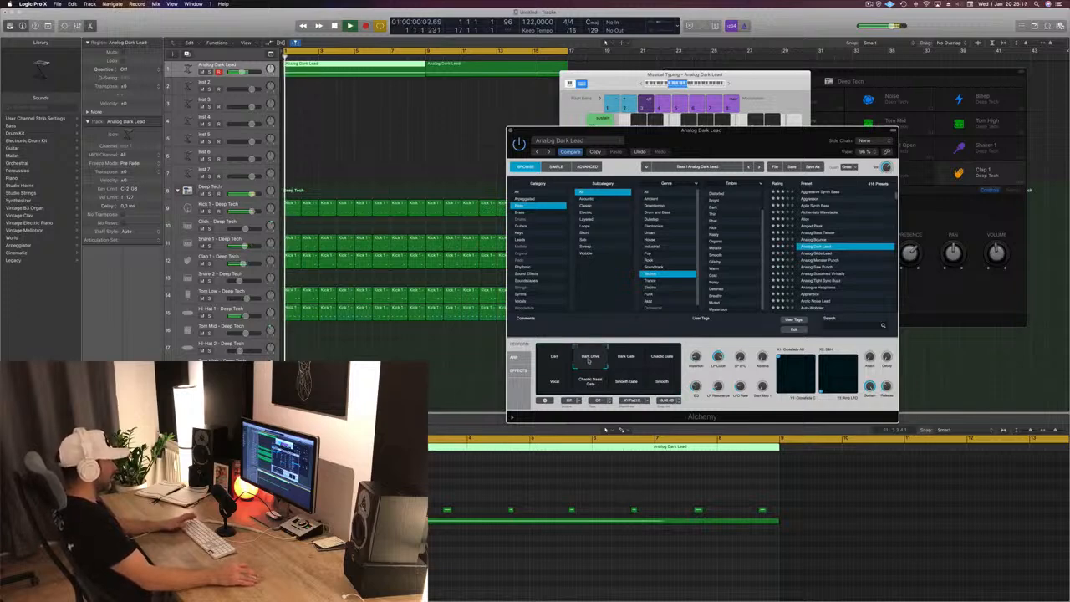
- Move the Alchemy window away from the drum controls and close it
drag(686, 132, 682, 131)
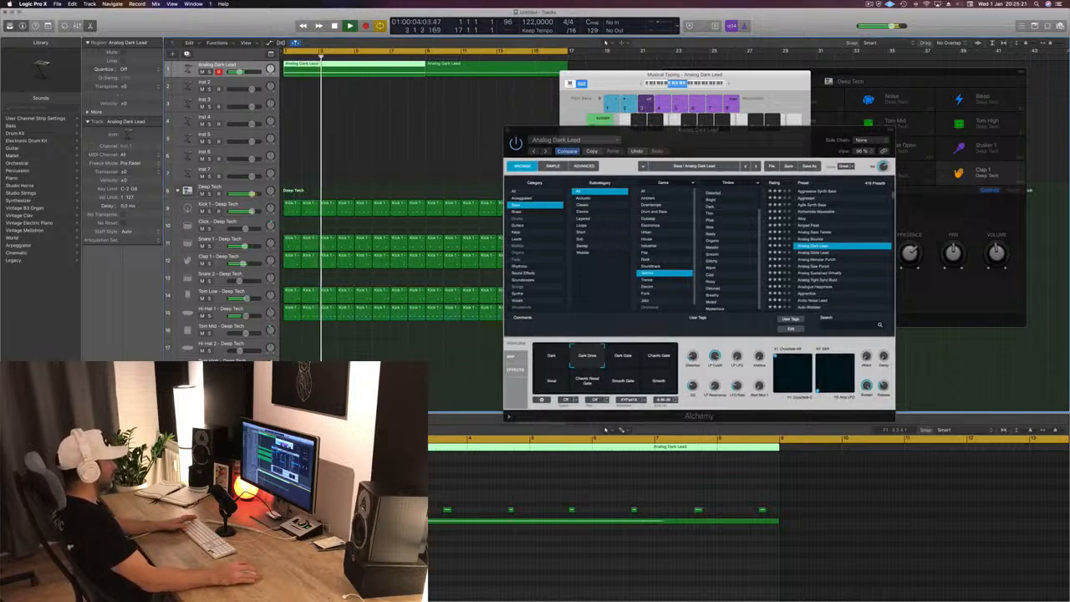
drag(725, 139, 629, 142)
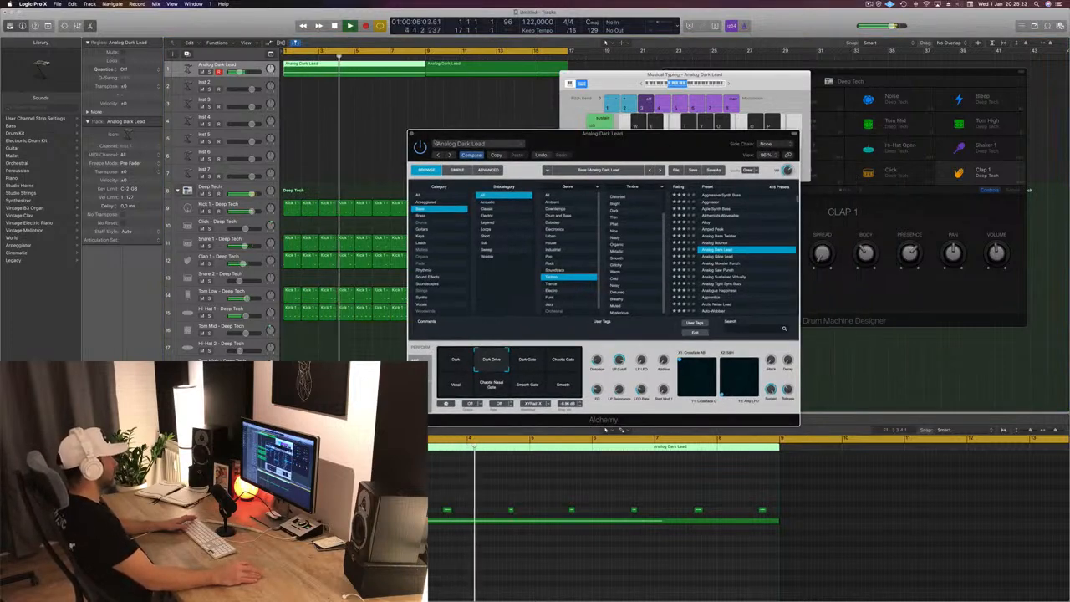
click(411, 134)
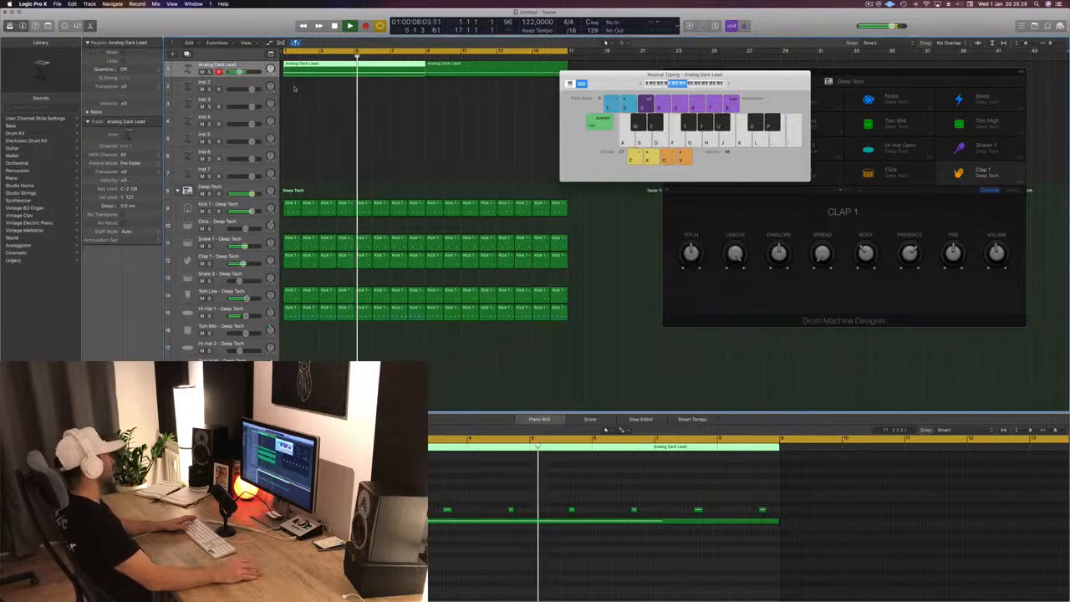
- Examine the Tom Low, Clap 1 and Snare 1 patterns over the playing beat and stop playback
click(247, 297)
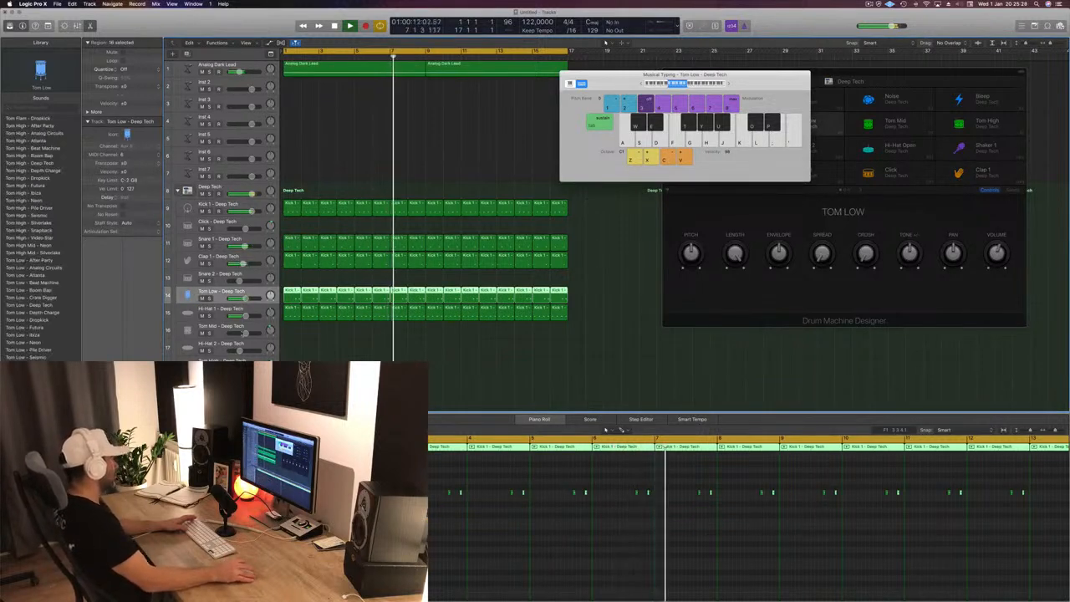
click(255, 258)
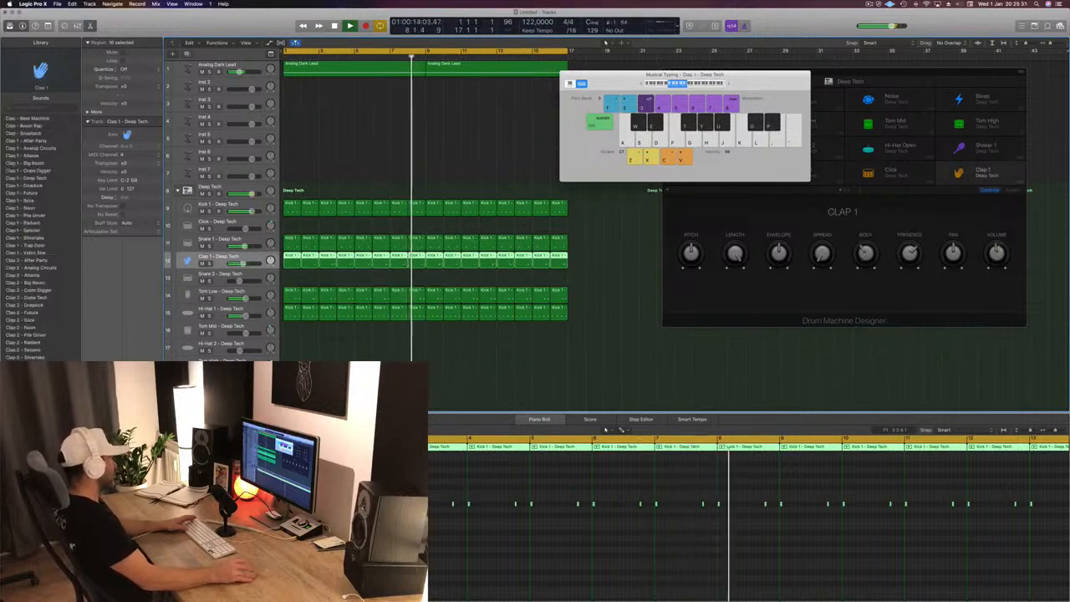
click(253, 240)
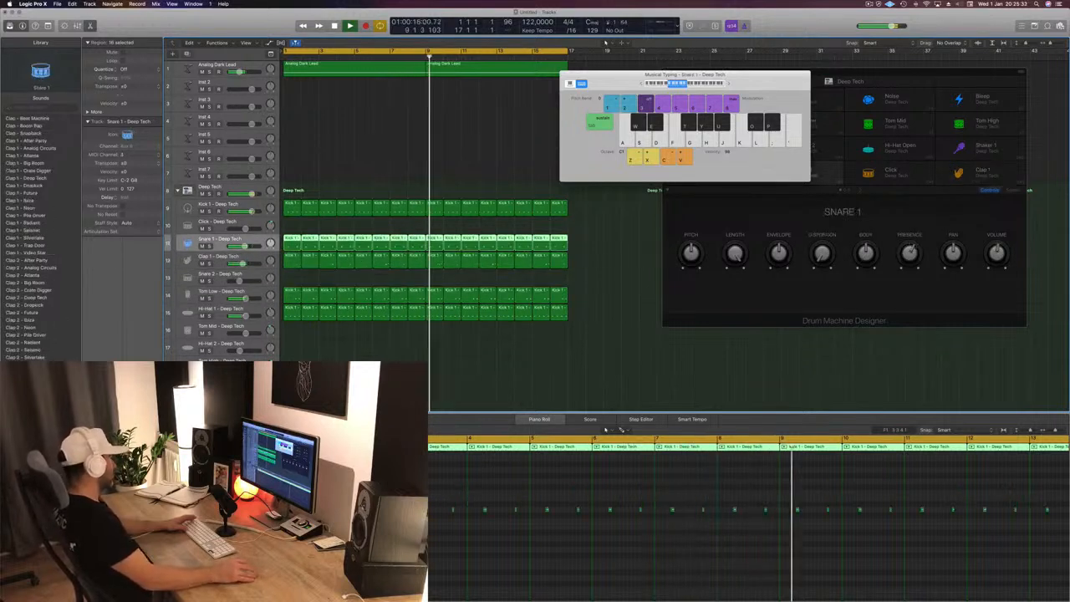
click(381, 153)
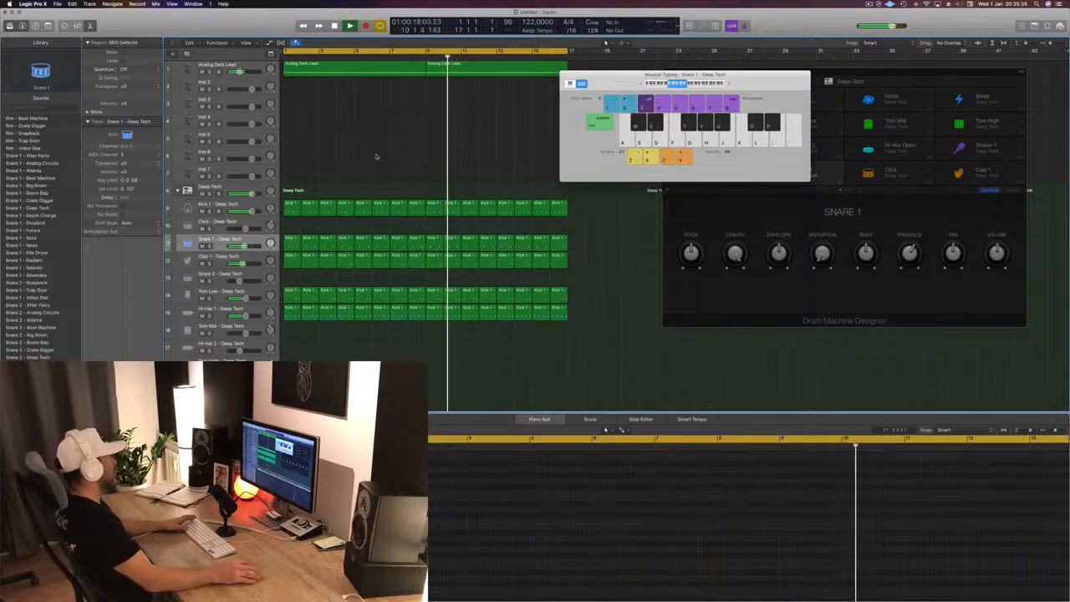
scroll(321, 340, down, 1)
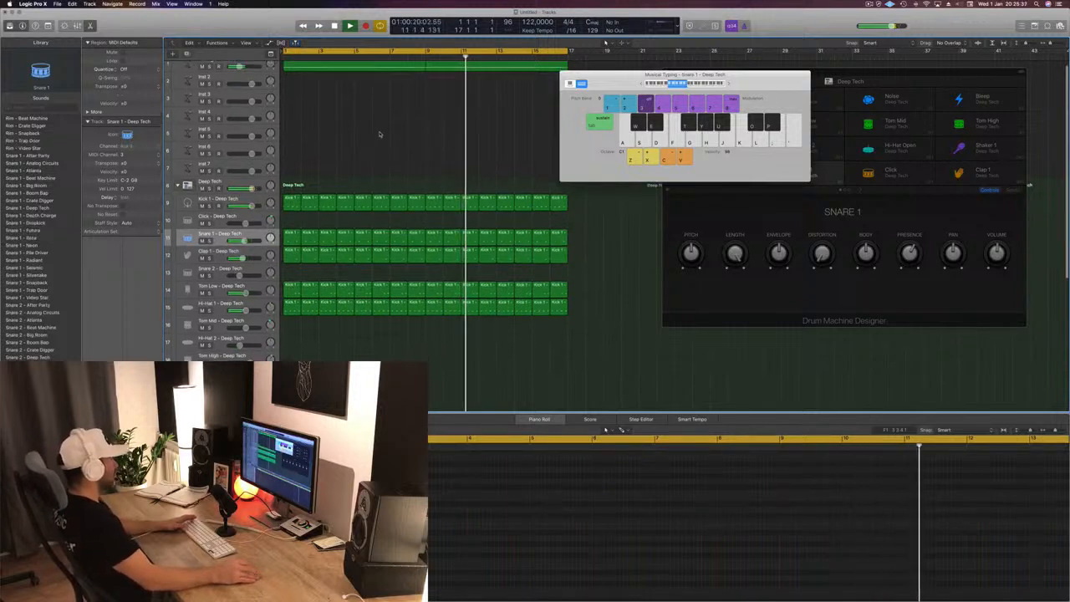
key(space)
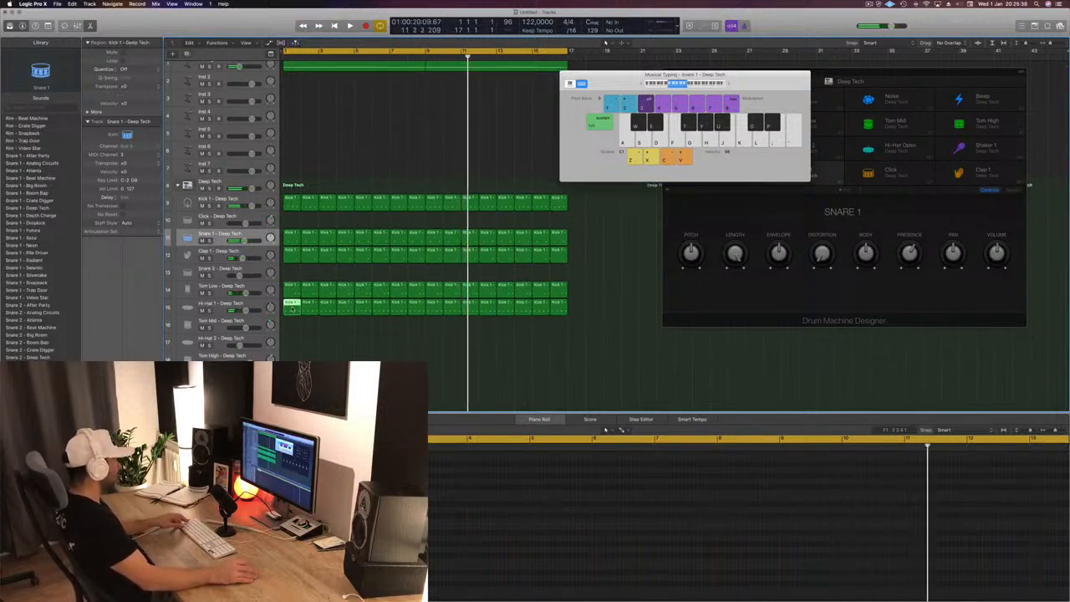
- Copy the first Hi-Hat 1 region to bar 1 of the Shaker 2 track and play it briefly
mouse_move(292, 309)
mouse_down()
mouse_move(293, 380)
mouse_move(288, 306)
mouse_move(288, 321)
mouse_up()
click(290, 518)
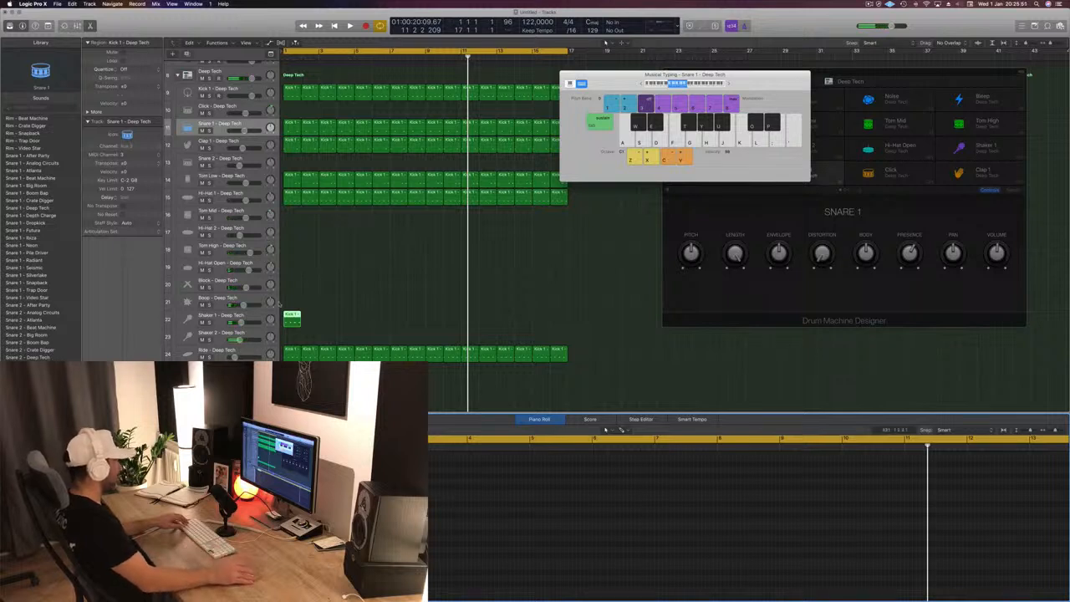
drag(291, 318, 292, 335)
key(space)
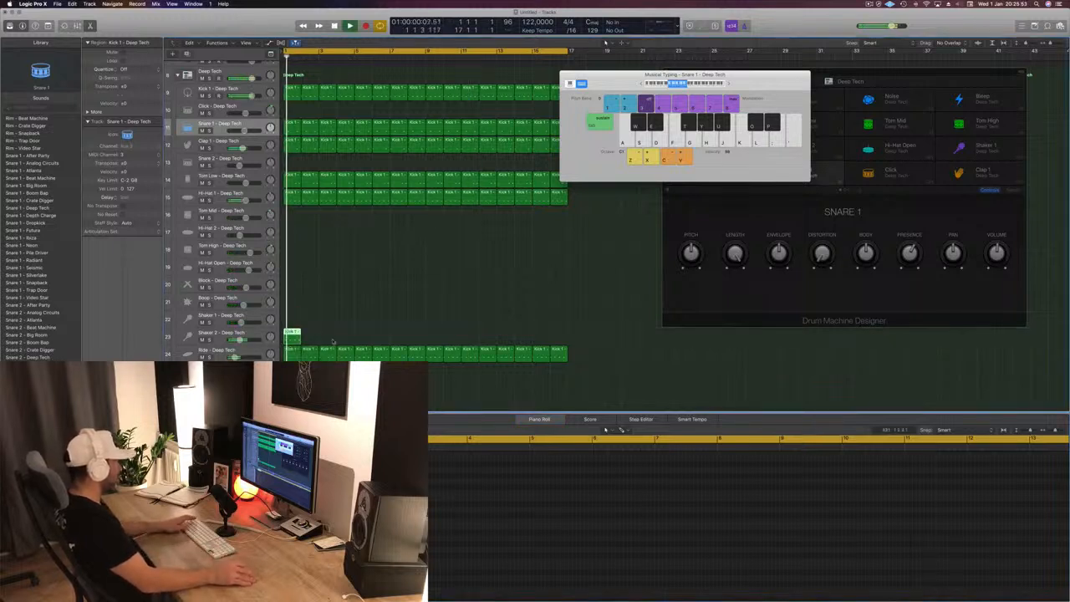
key(space)
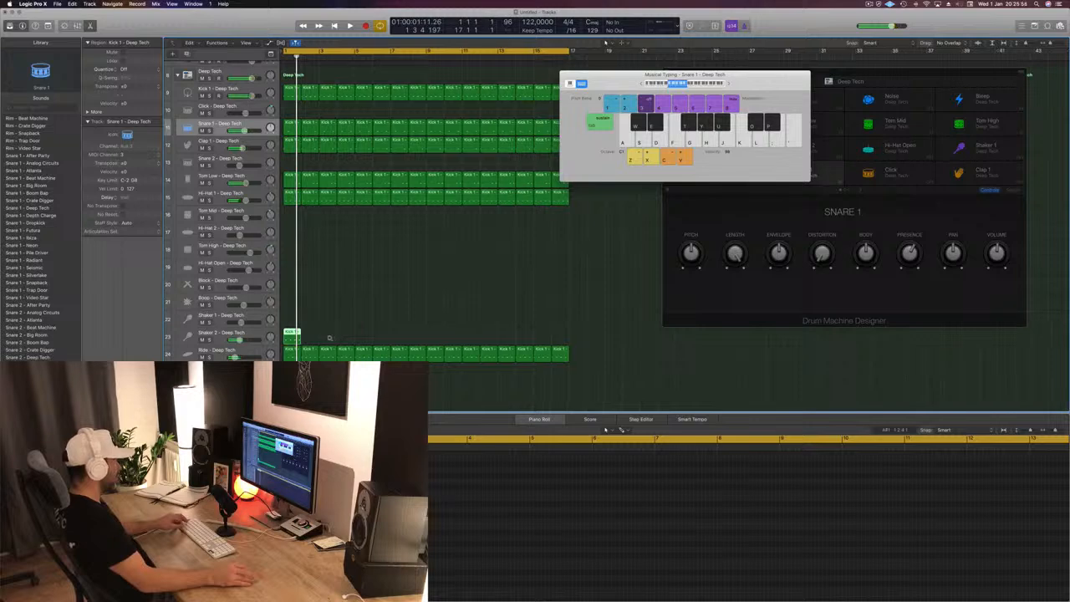
- Show the copied shaker region's notes in the Piano Roll and audition the Shaker 2 track from bar 1
scroll(330, 338, up, 5)
key(e)
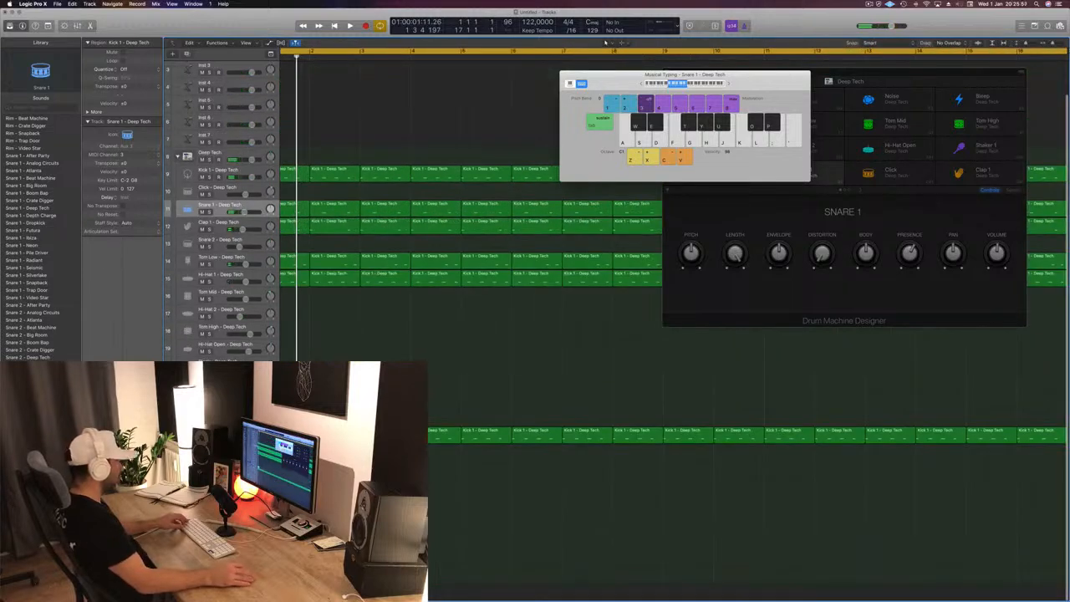
key(e)
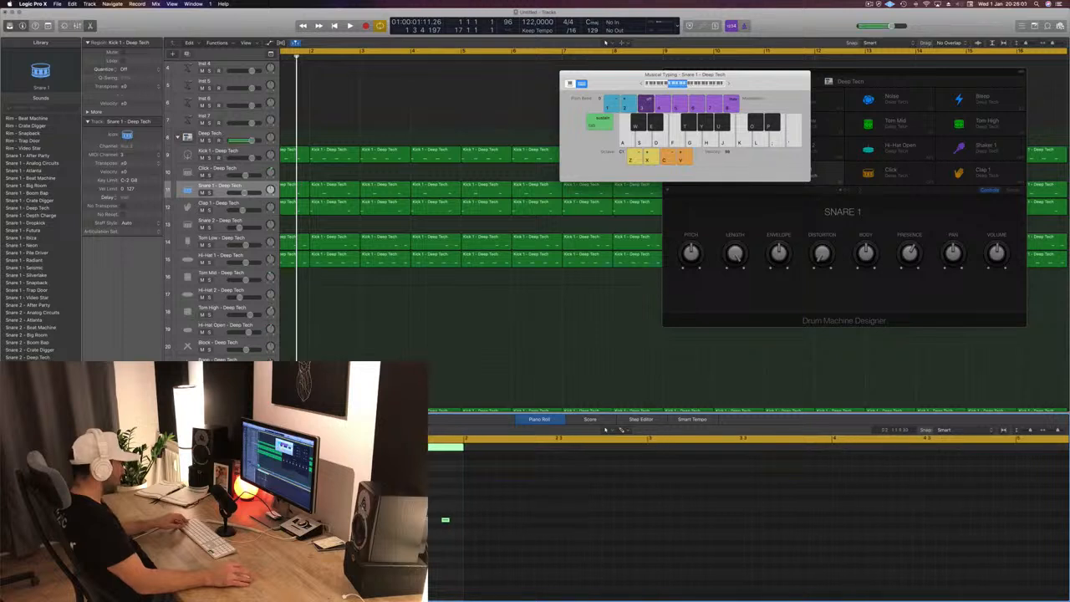
key(space)
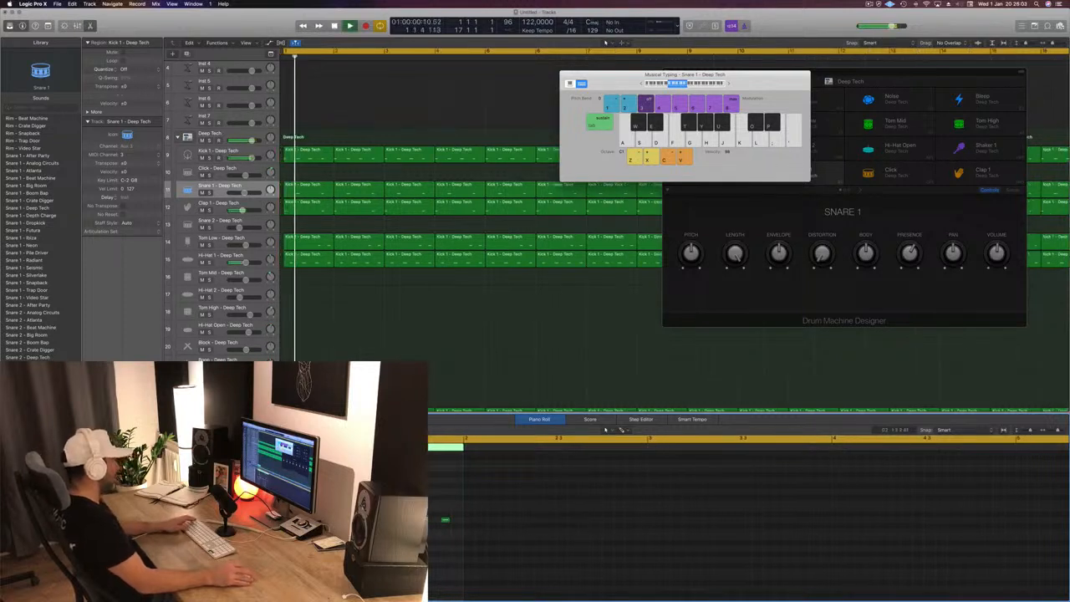
key(space)
key(space)
click(341, 409)
key(space)
key(space)
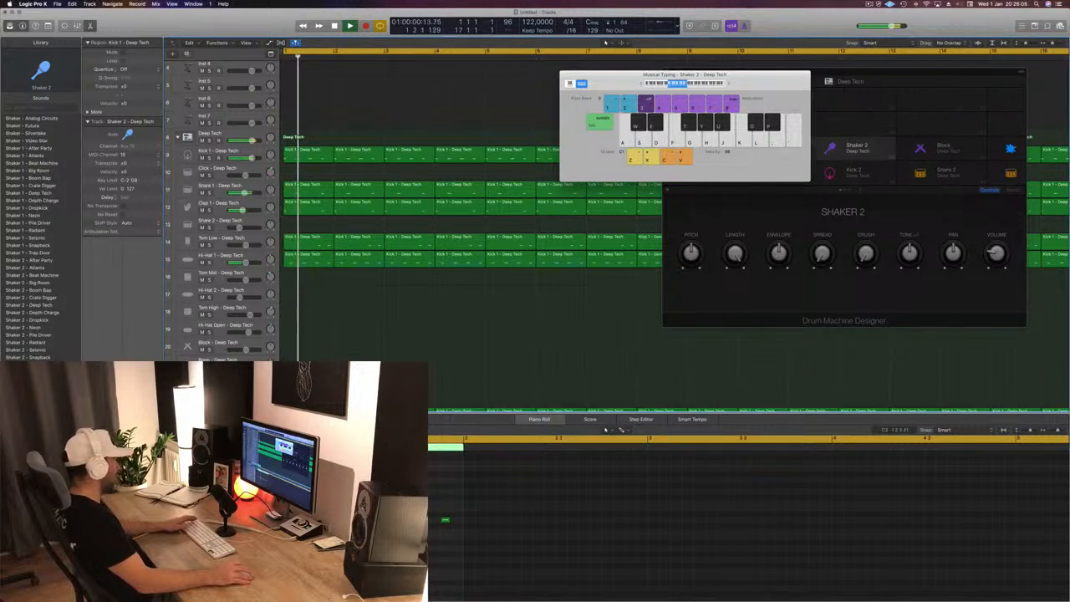
- Duplicate the one-bar Shaker 2 region across all 16 bars while the beat plays, and stop playback
key(space)
key(space)
scroll(472, 309, down, 5)
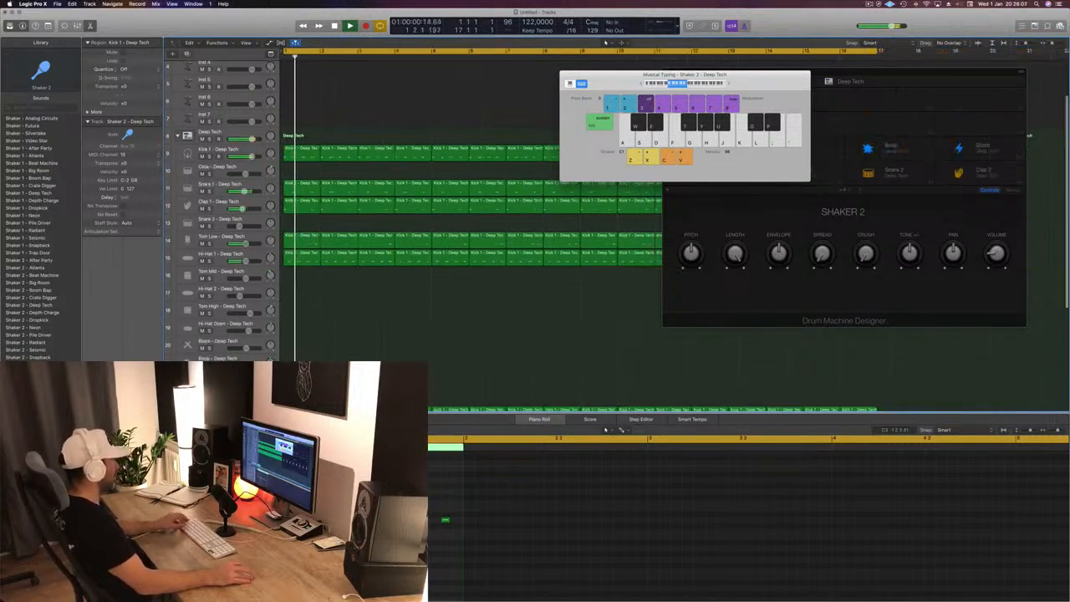
key(space)
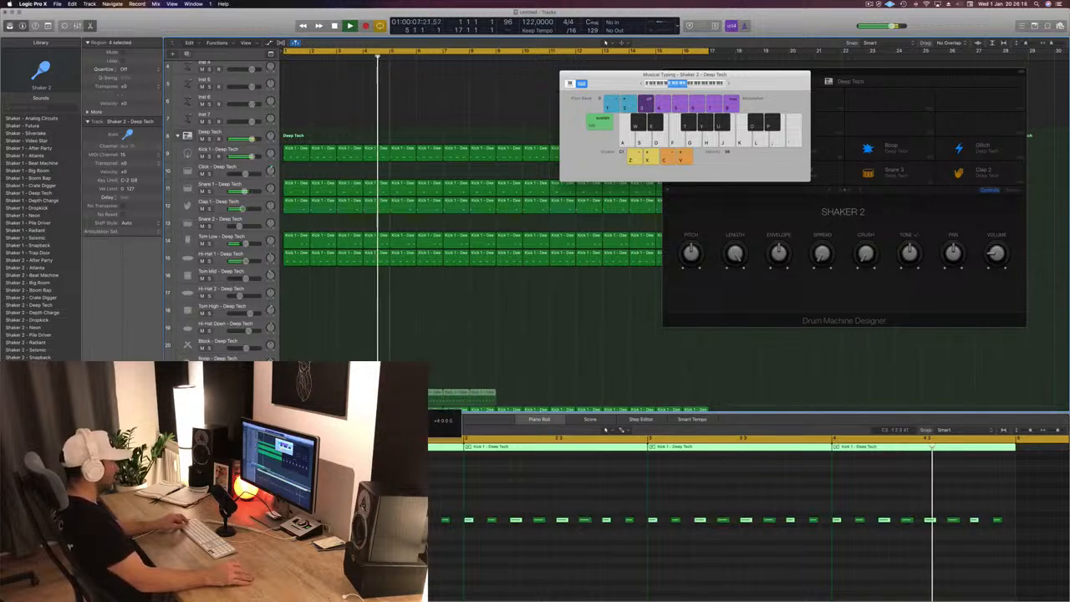
drag(534, 386, 508, 395)
scroll(446, 336, down, 4)
scroll(413, 160, down, 5)
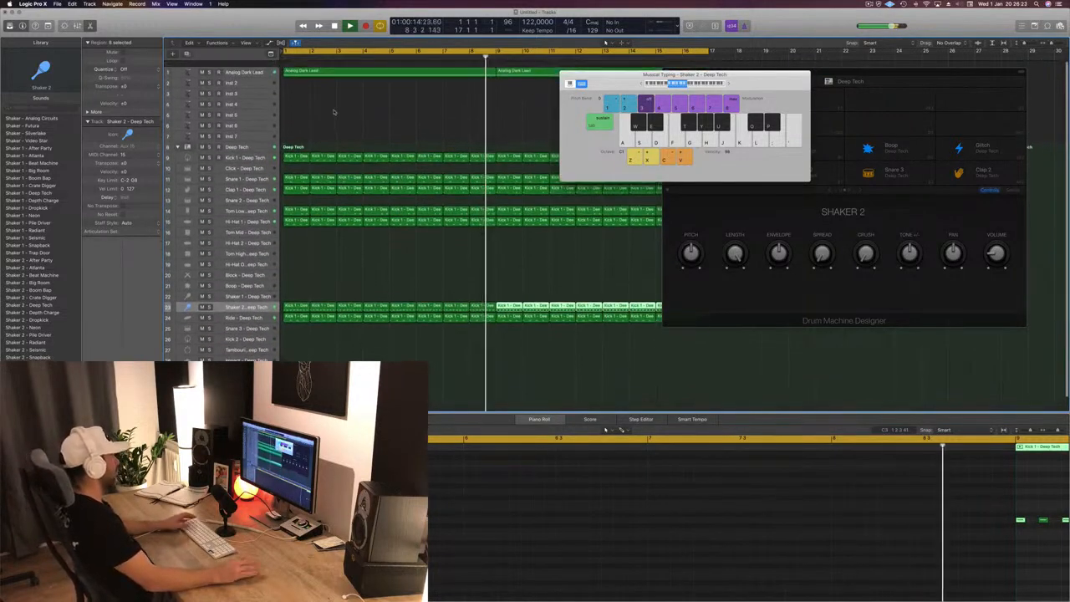
scroll(336, 105, down, 2)
key(space)
- Add a Compressor to the Analog Dark Lead track and set its side chain to Bus 20
click(250, 66)
key(Return)
key(space)
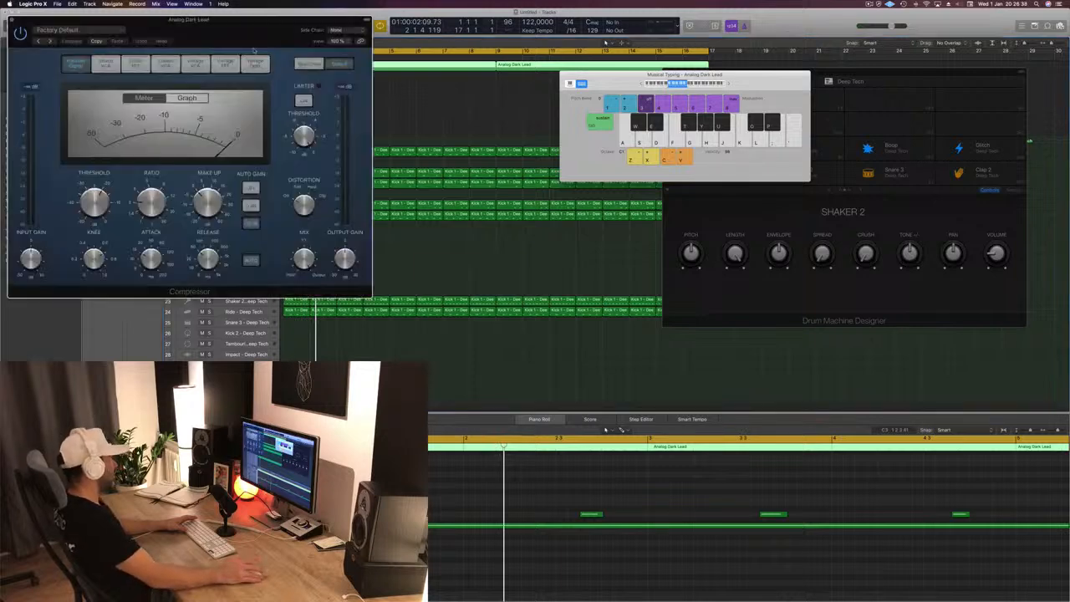
drag(245, 31, 481, 89)
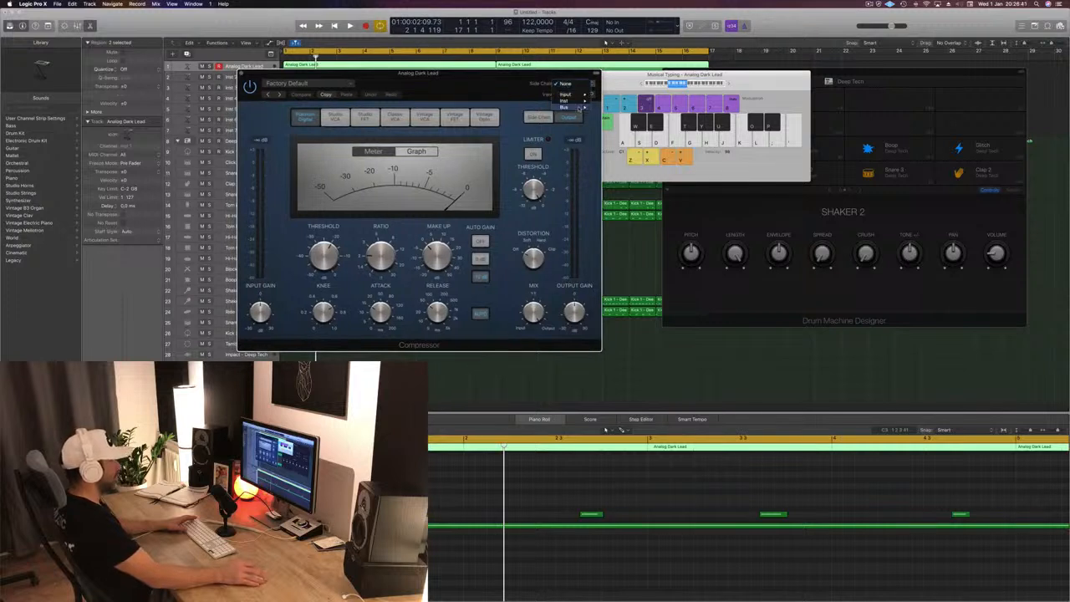
click(714, 106)
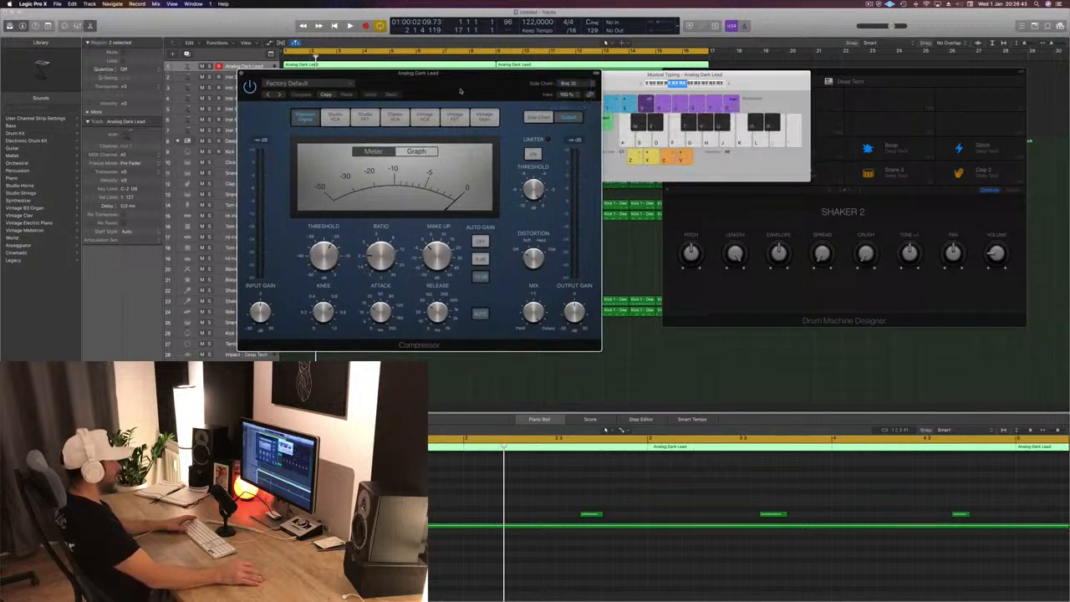
- Adjust the Compressor's ratio and set its release to 5.0 ms during playback, and close its window
drag(459, 91, 626, 110)
key(space)
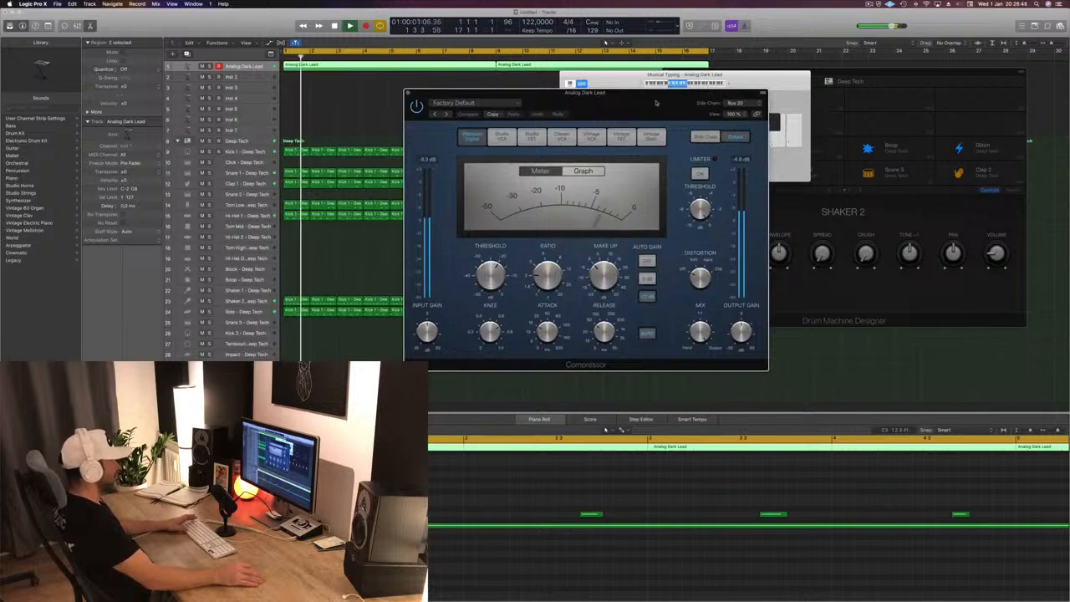
drag(548, 273, 550, 257)
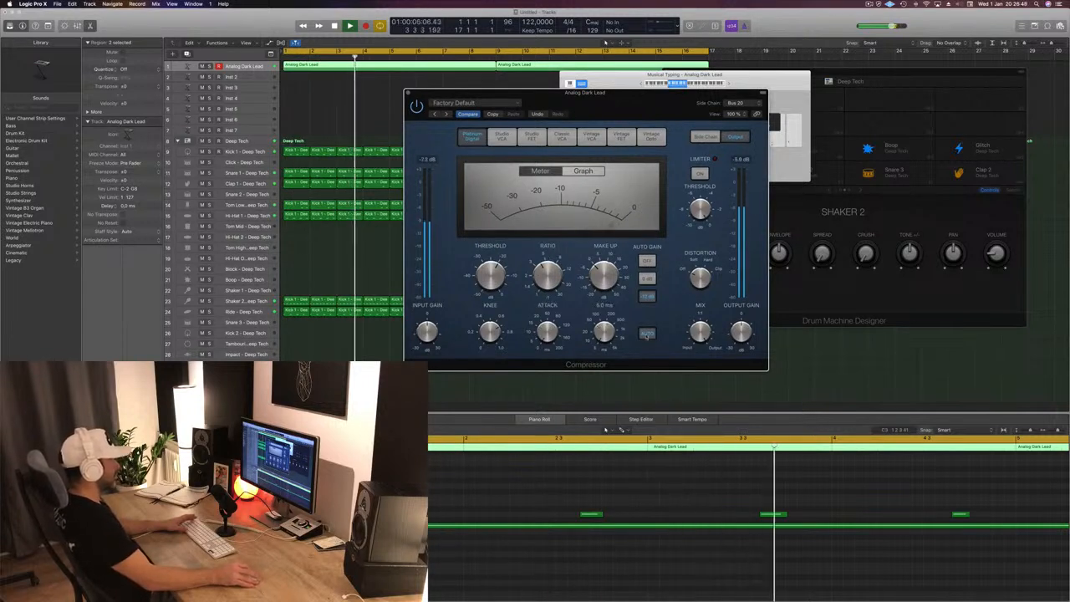
drag(602, 92, 609, 175)
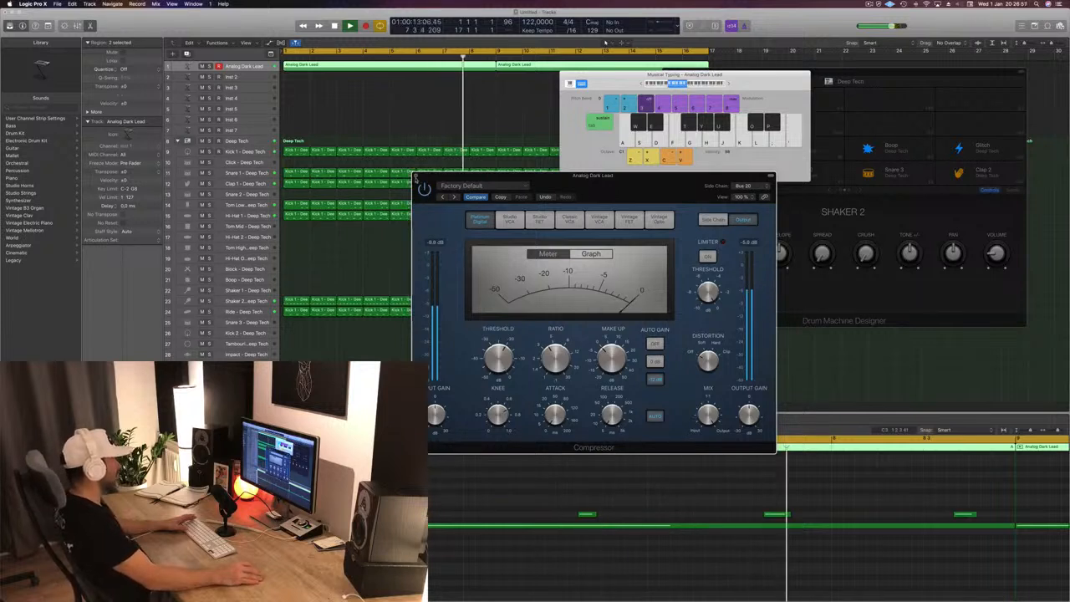
click(417, 177)
- Move the Musical Typing window over the Drum Machine Designer so it clears the arrangement regions
drag(566, 77, 543, 129)
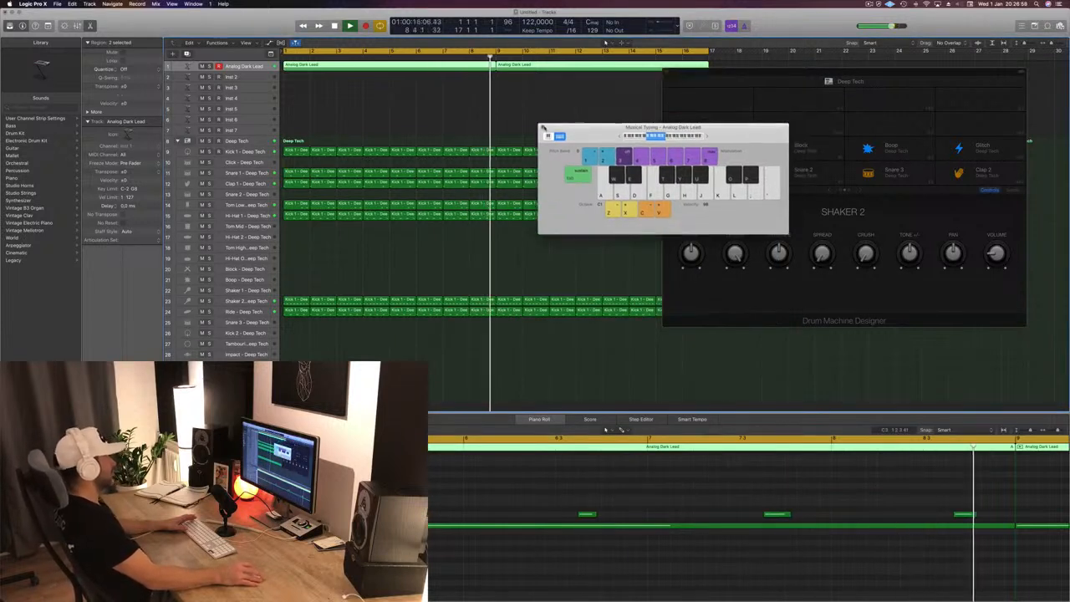
click(797, 74)
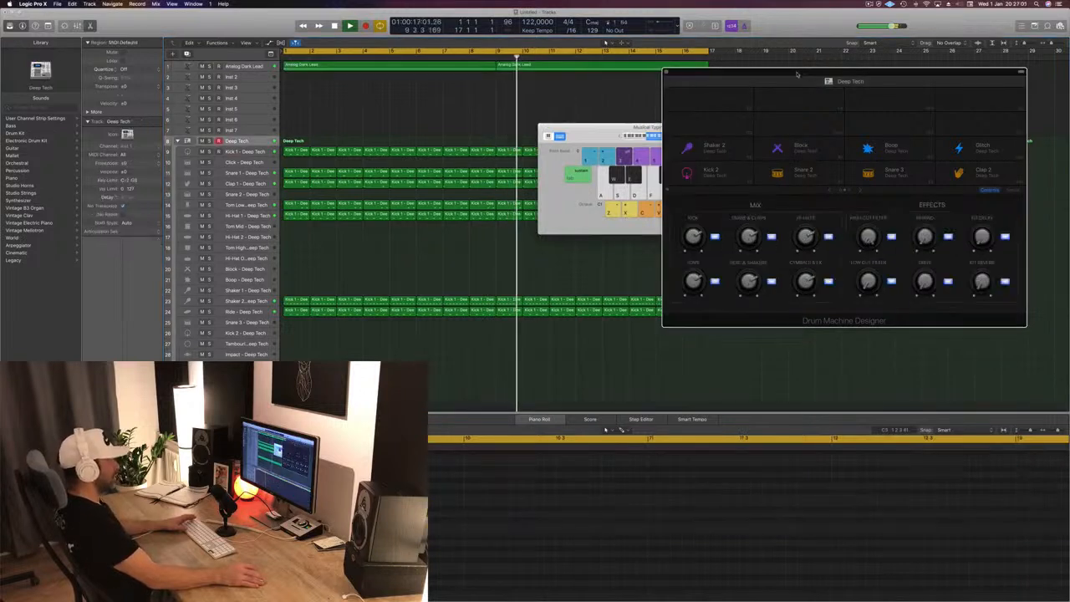
click(869, 4)
click(846, 26)
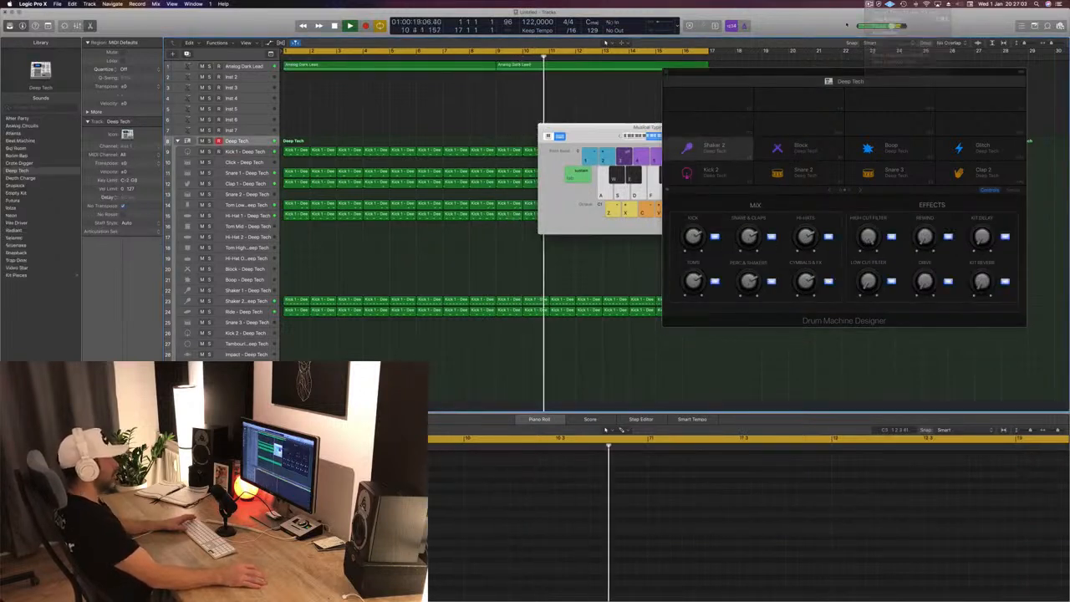
drag(638, 128, 851, 139)
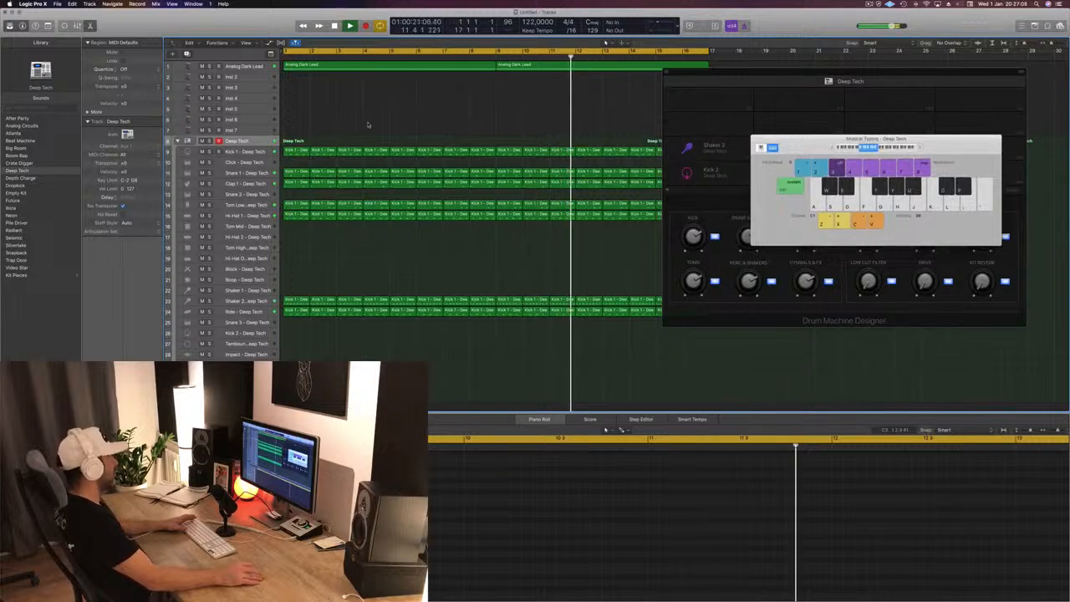
- Copy the first Hi-Hat 1 region to bar 1 of the Block track and play it from the start
click(308, 69)
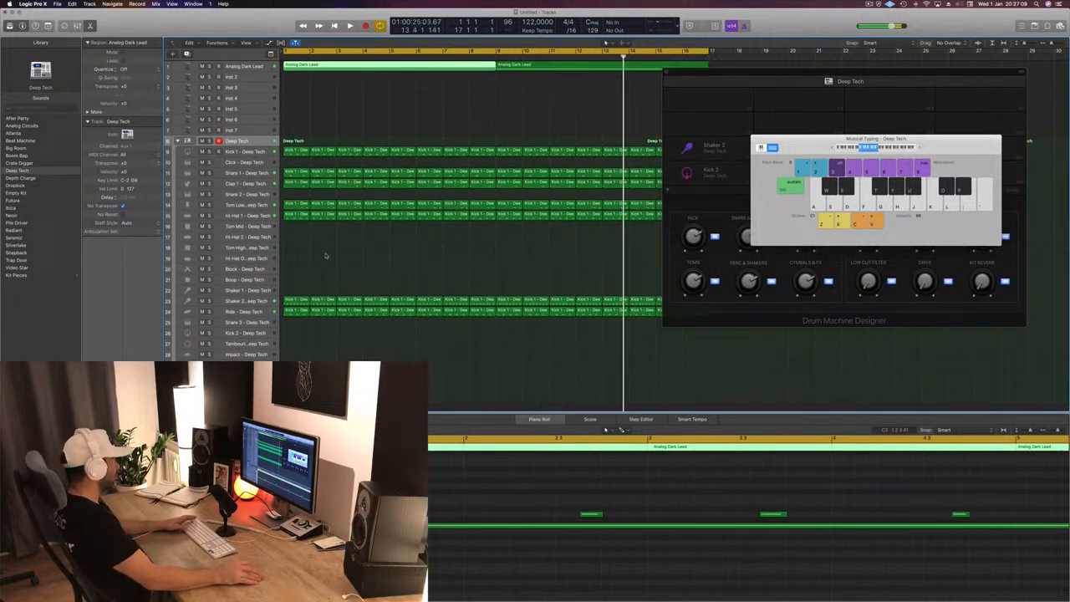
click(240, 269)
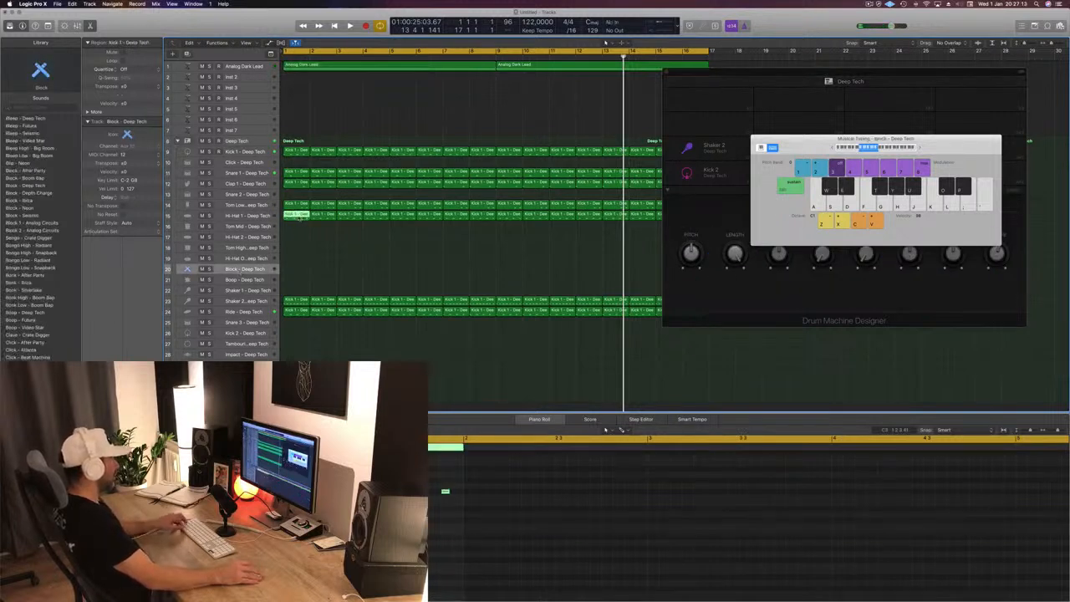
drag(298, 217, 299, 274)
click(469, 520)
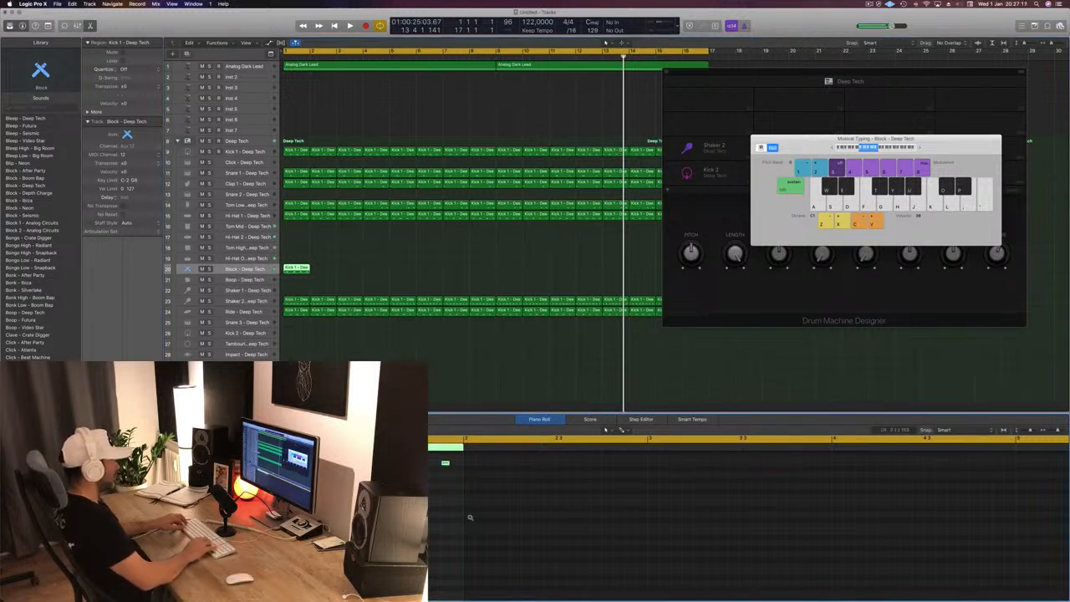
key(Return)
key(space)
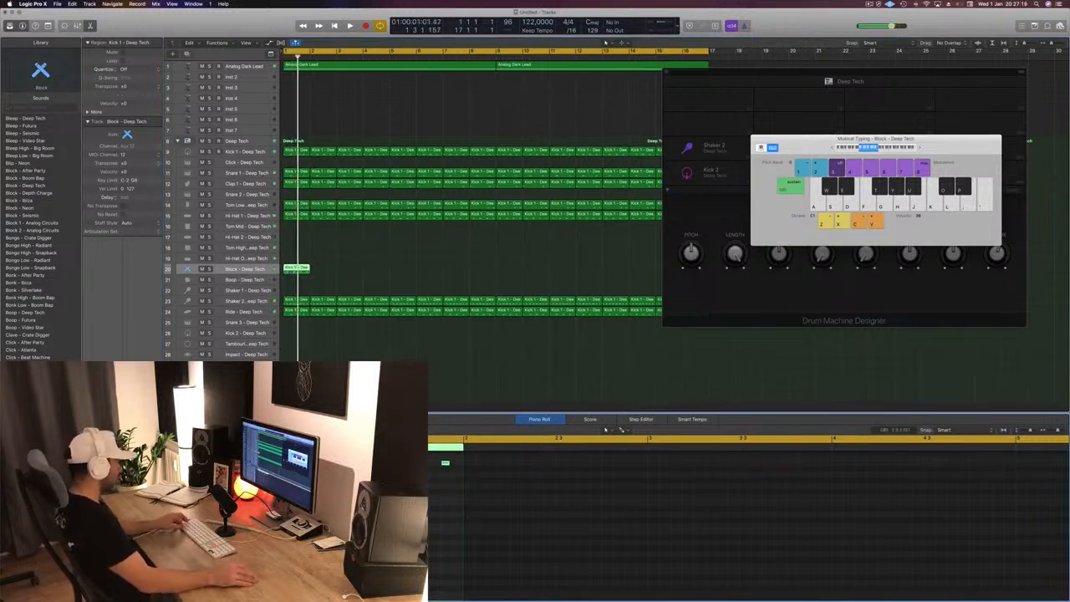
- Copy the Block region's notes slightly later at the same pitch in the Piano Roll and play the pattern
scroll(605, 527, up, 5)
scroll(605, 526, left, 5)
scroll(605, 527, up, 2)
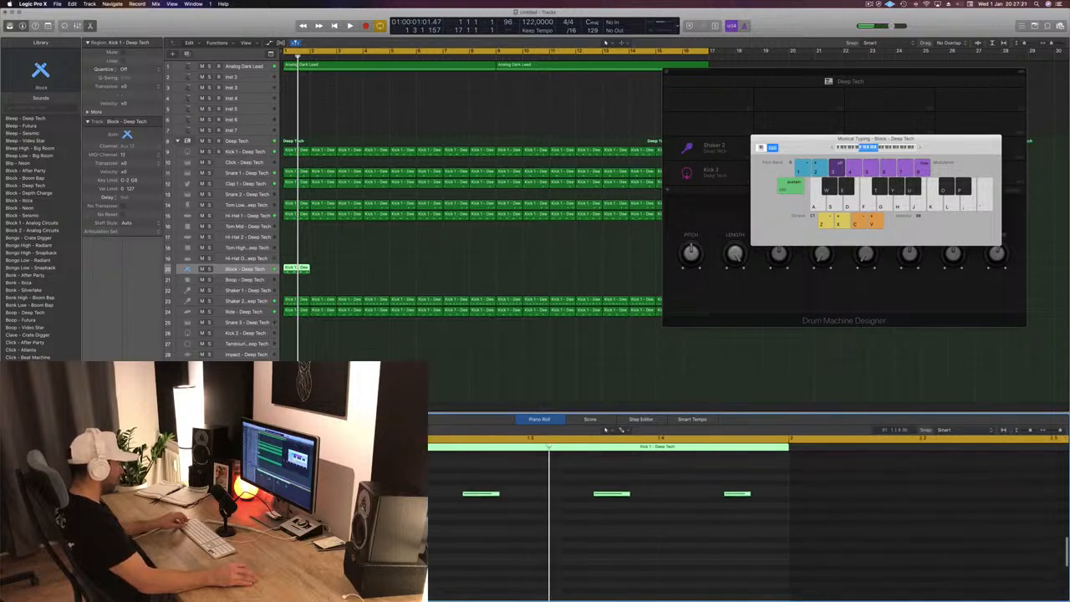
drag(351, 494, 391, 494)
key(space)
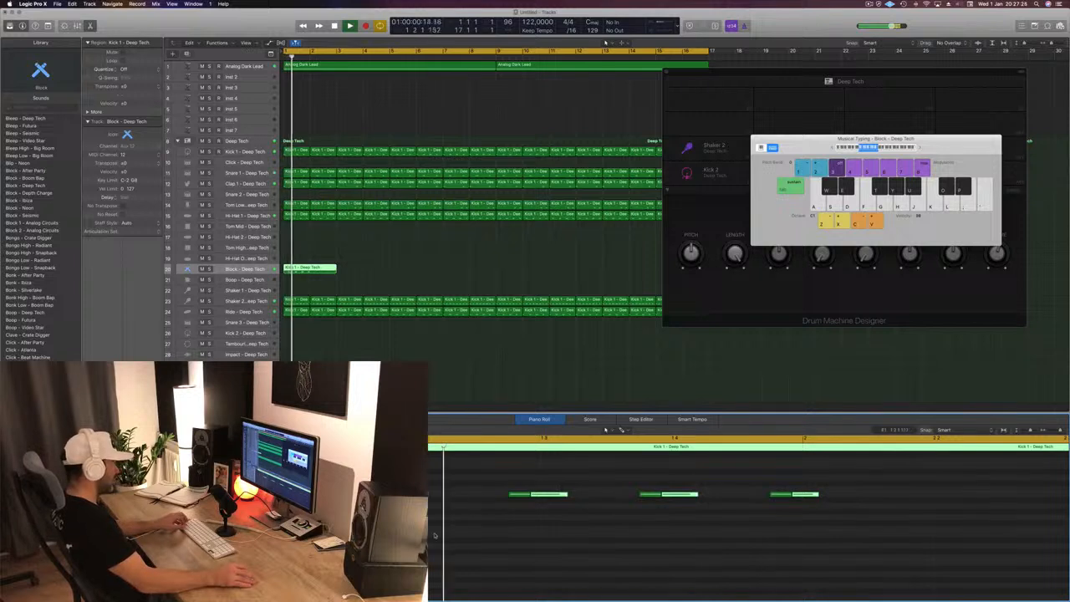
- Shift the copied Block notes slightly later in the Piano Roll at the same pitch and play the pattern
key(space)
drag(411, 493, 418, 494)
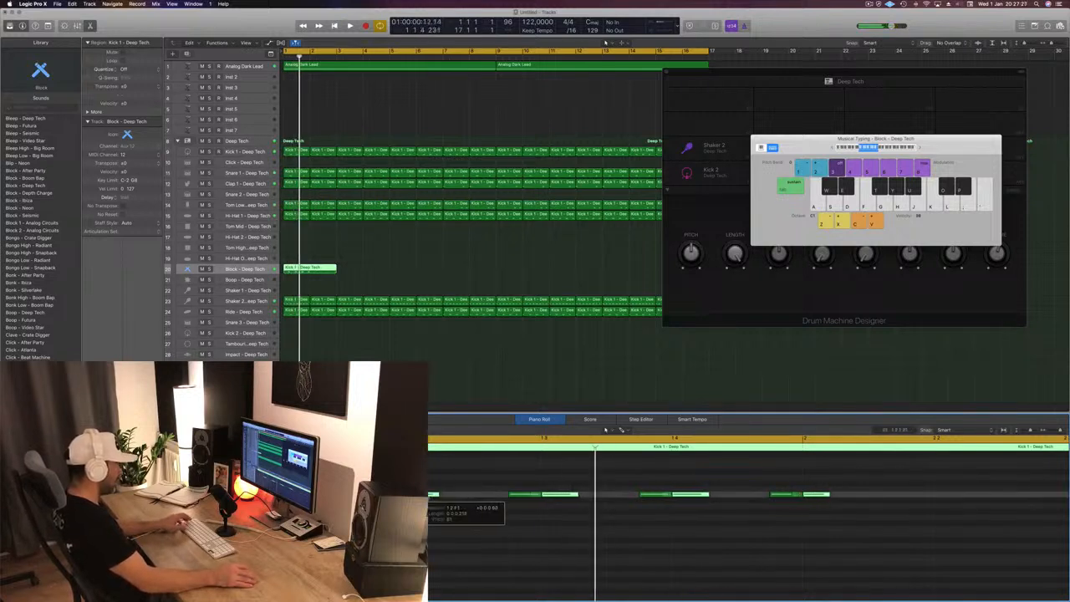
key(space)
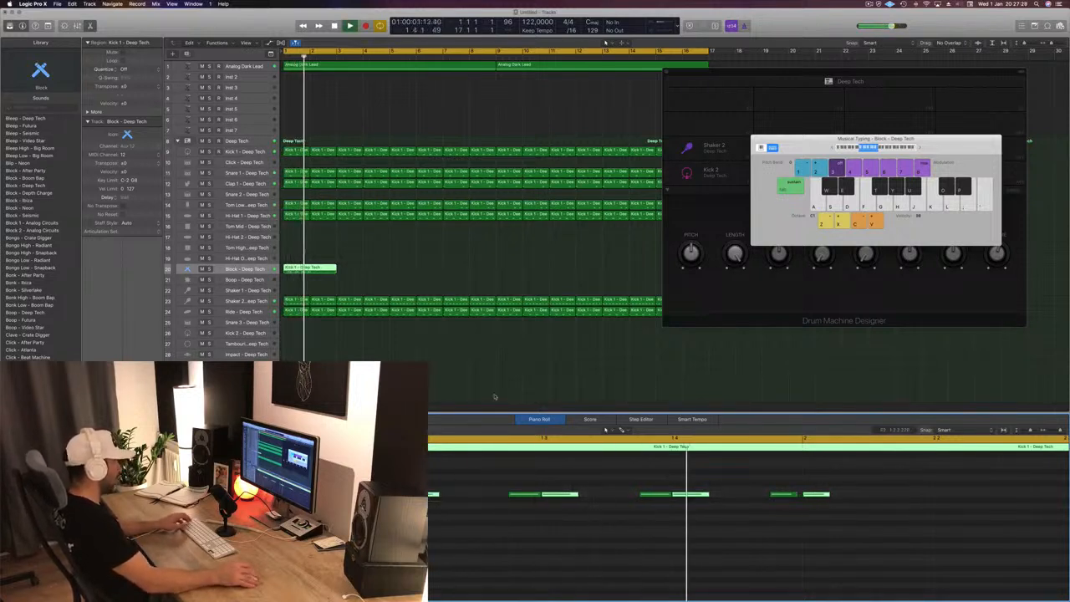
key(space)
key(space)
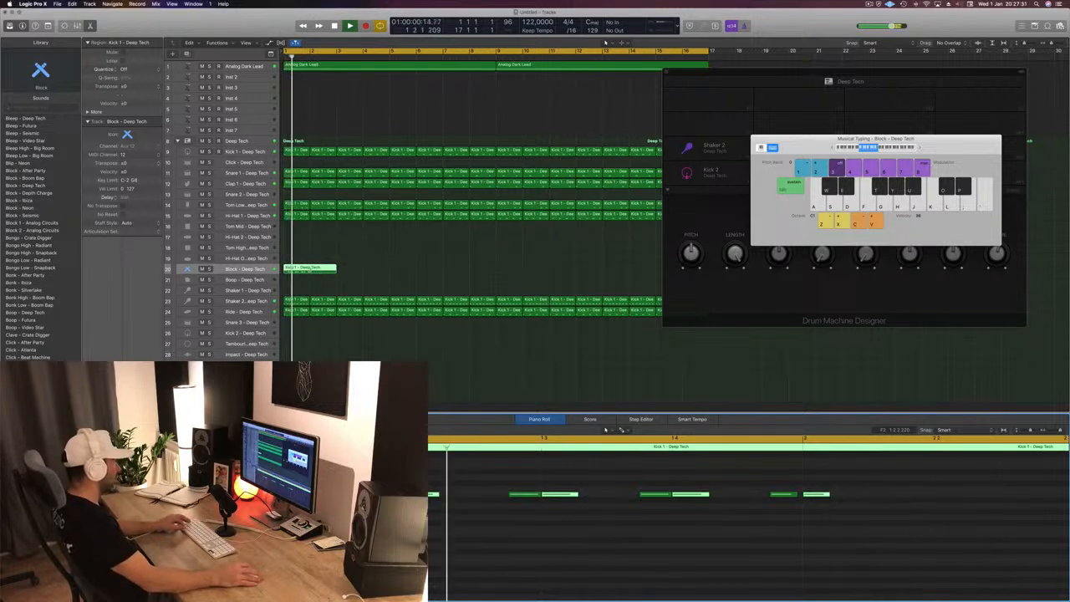
- Cut the Block region down to its first bar by removing the second bar, and select the remaining region
drag(310, 268, 336, 274)
key(Delete)
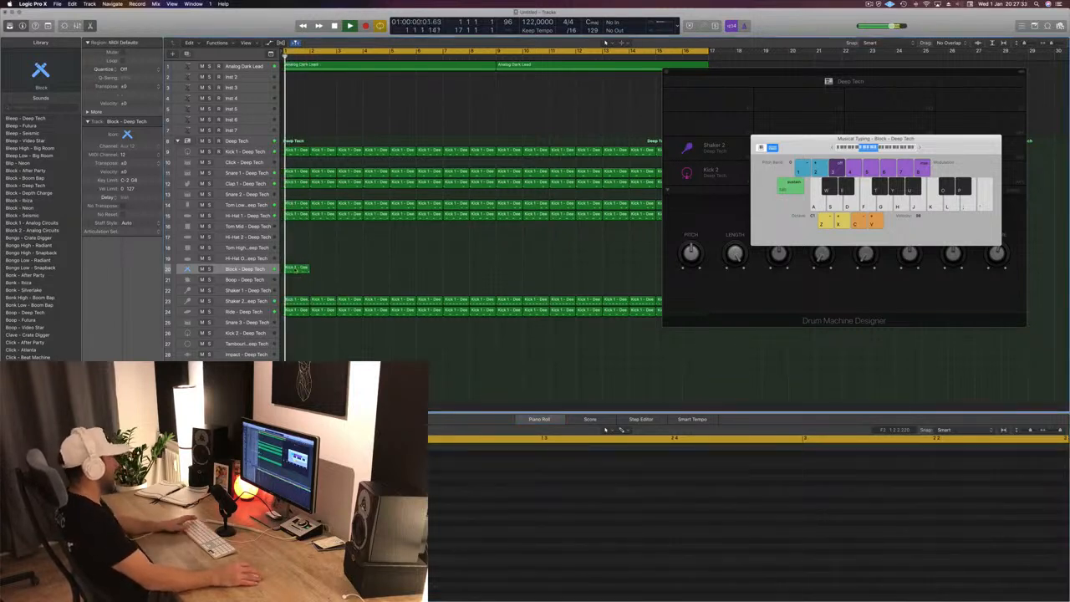
click(294, 270)
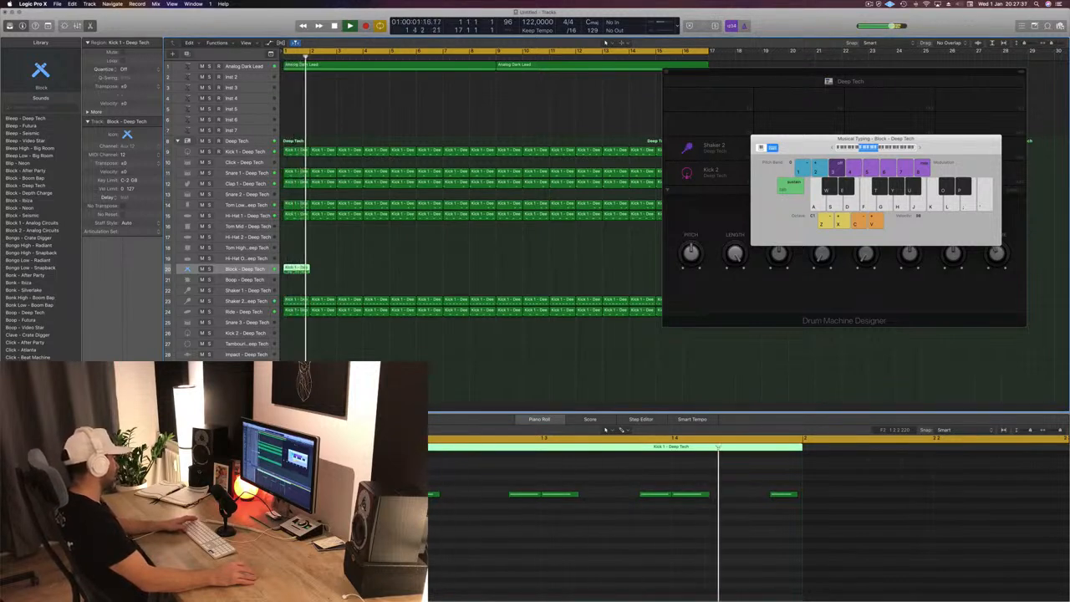
click(249, 142)
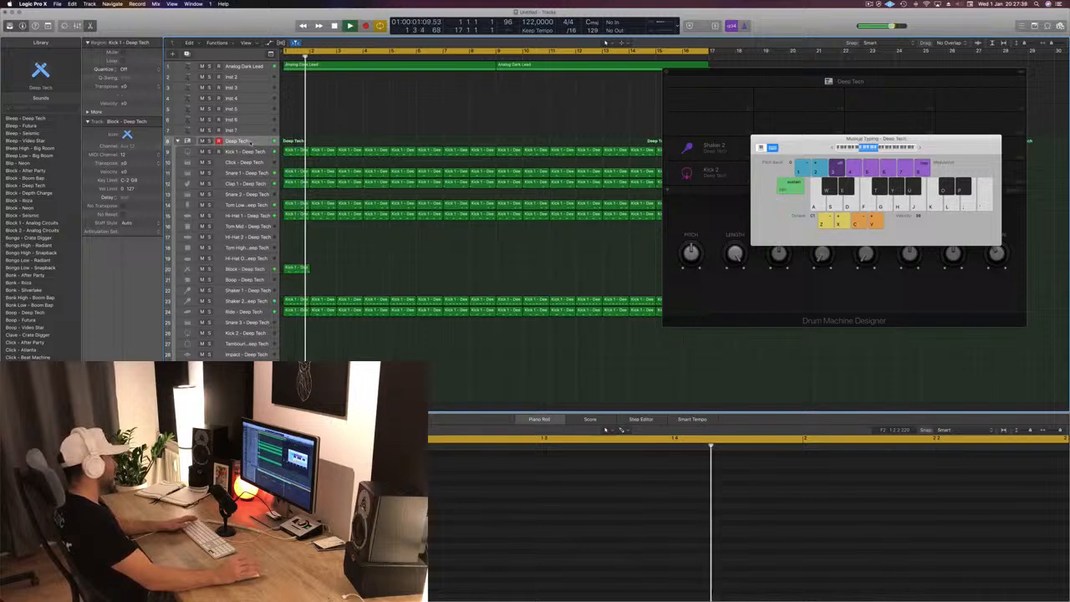
click(262, 271)
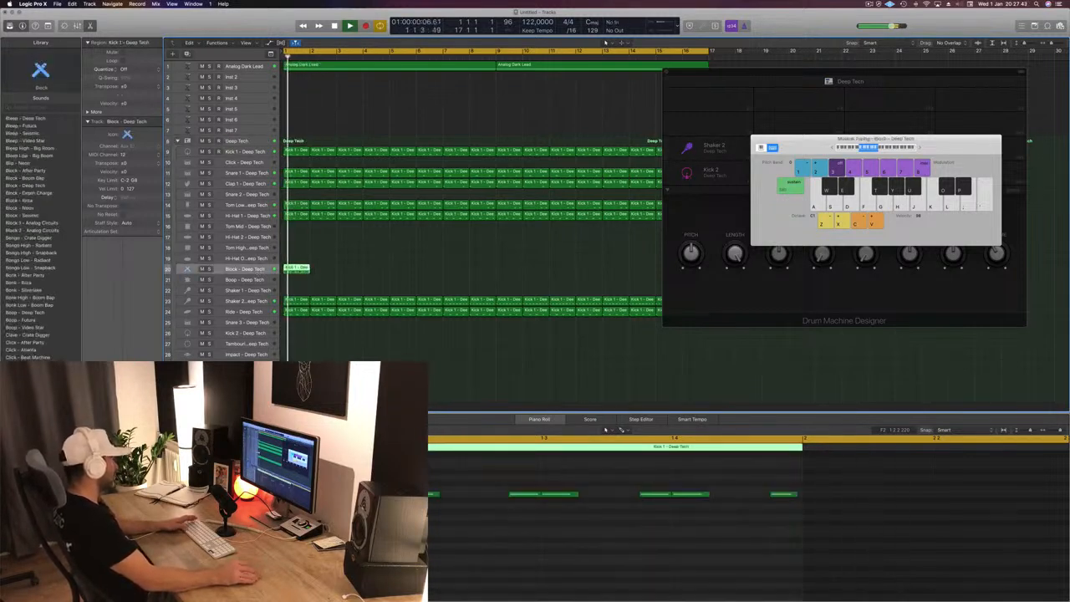
click(689, 419)
click(642, 419)
click(589, 420)
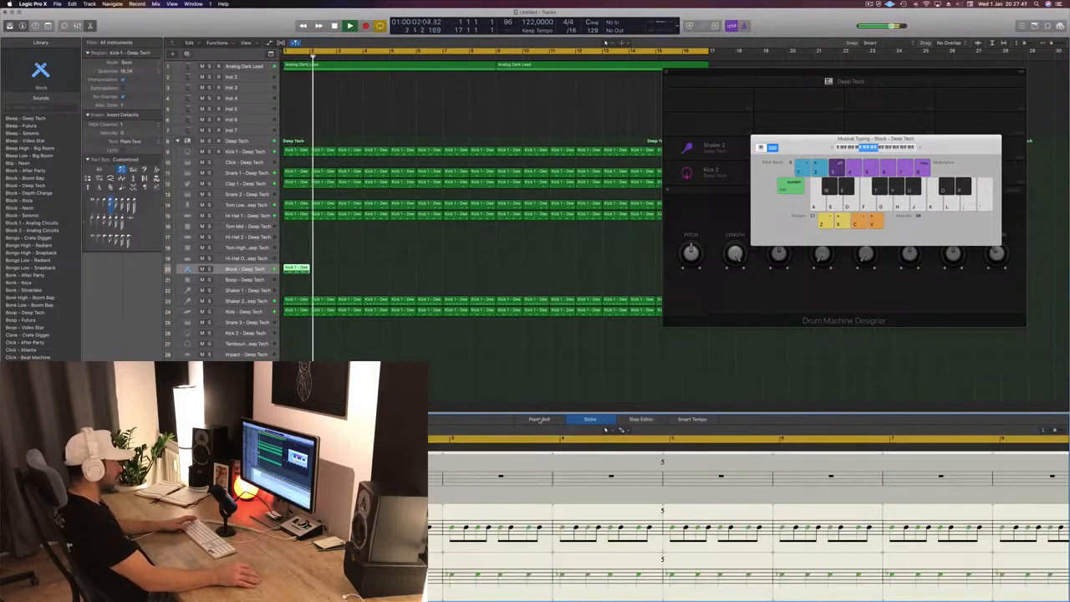
click(539, 419)
- Copy the one-bar Block region to every other bar, from bar 3 through bar 15
click(370, 270)
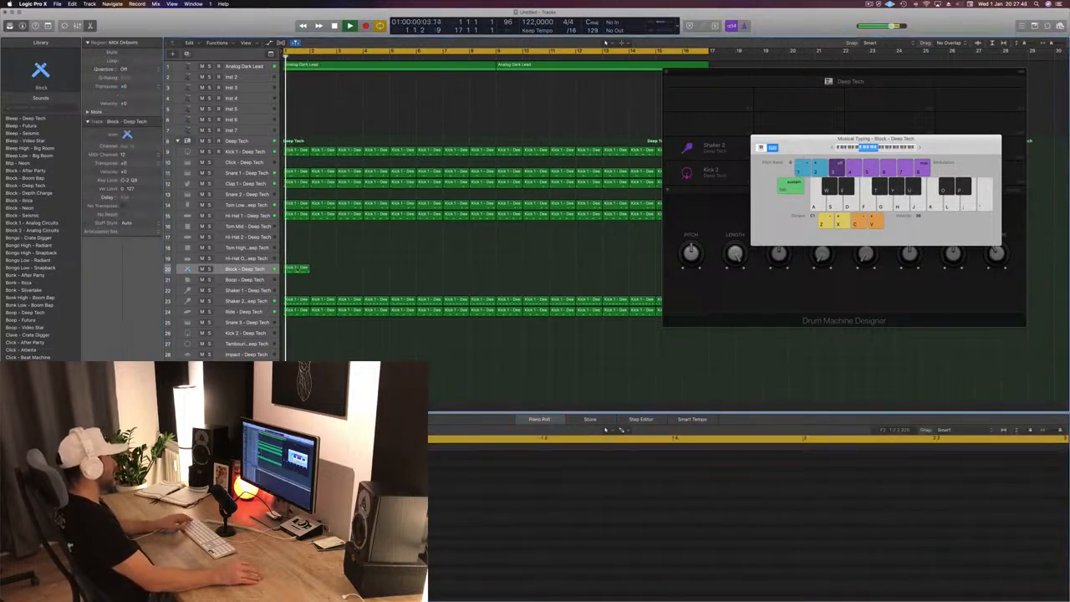
drag(298, 270, 350, 271)
key(space)
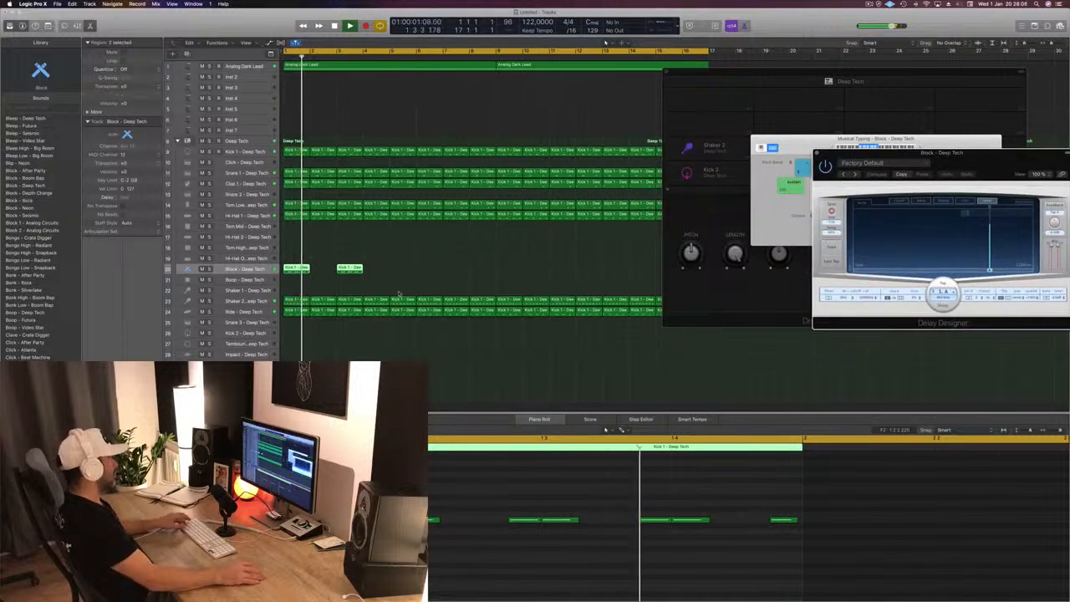
drag(435, 262, 288, 271)
drag(298, 269, 402, 275)
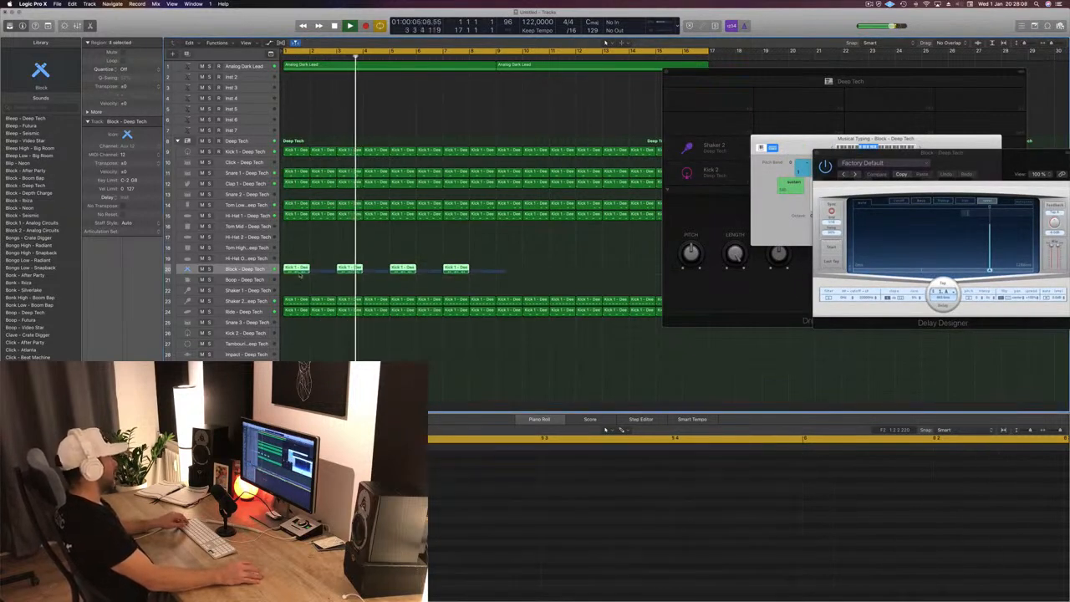
drag(300, 274, 509, 269)
- Try the Block sound's pitch in Drum Machine Designer, lower its length and envelope, and add a little crush during playback
drag(761, 81, 565, 281)
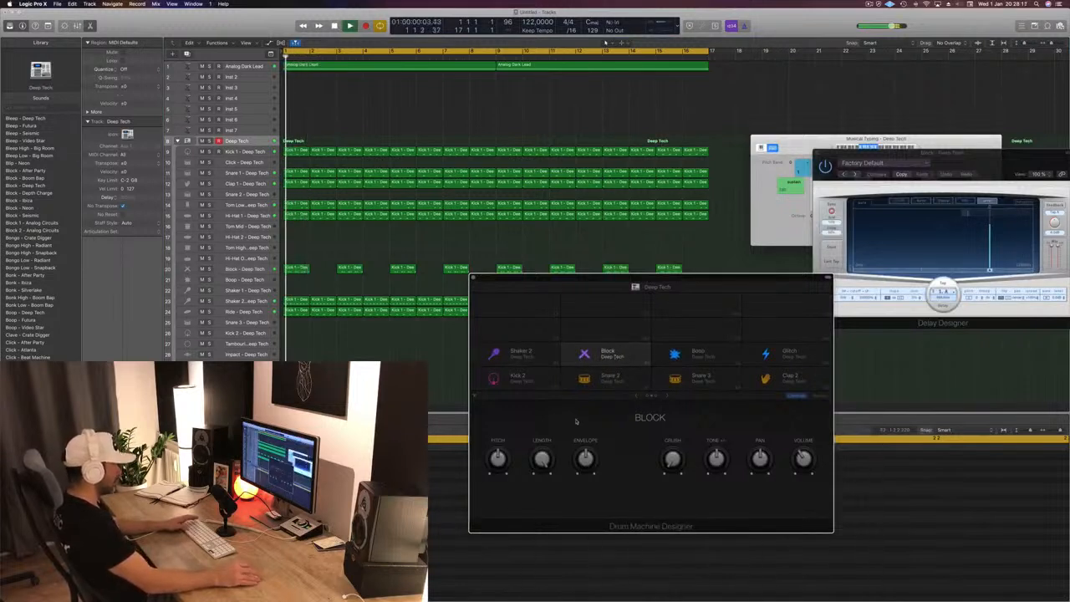
drag(503, 457, 503, 472)
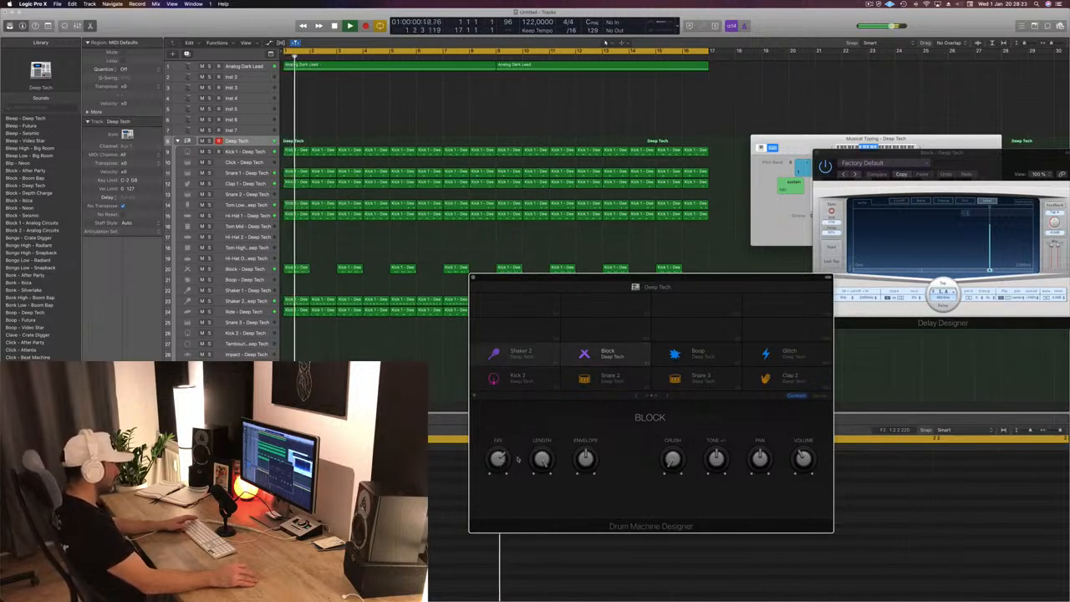
drag(500, 462, 496, 480)
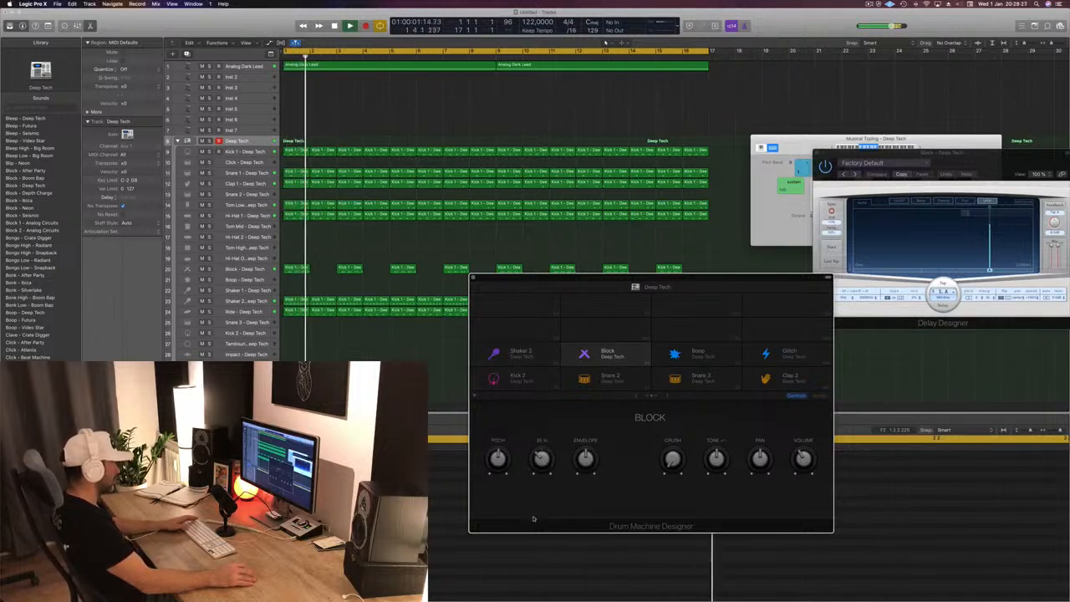
drag(539, 459, 540, 478)
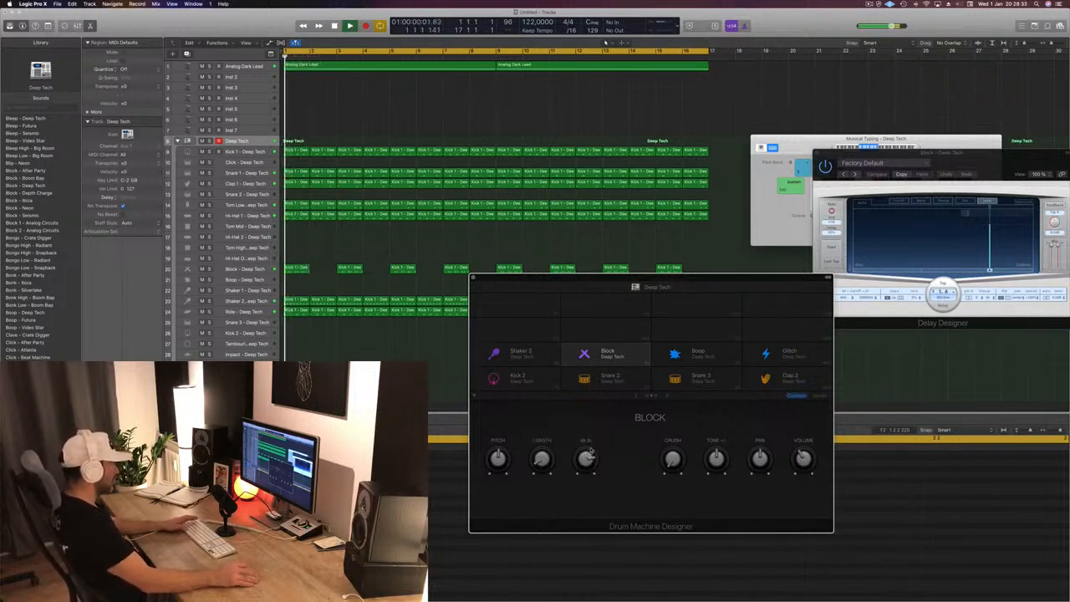
drag(585, 458, 585, 499)
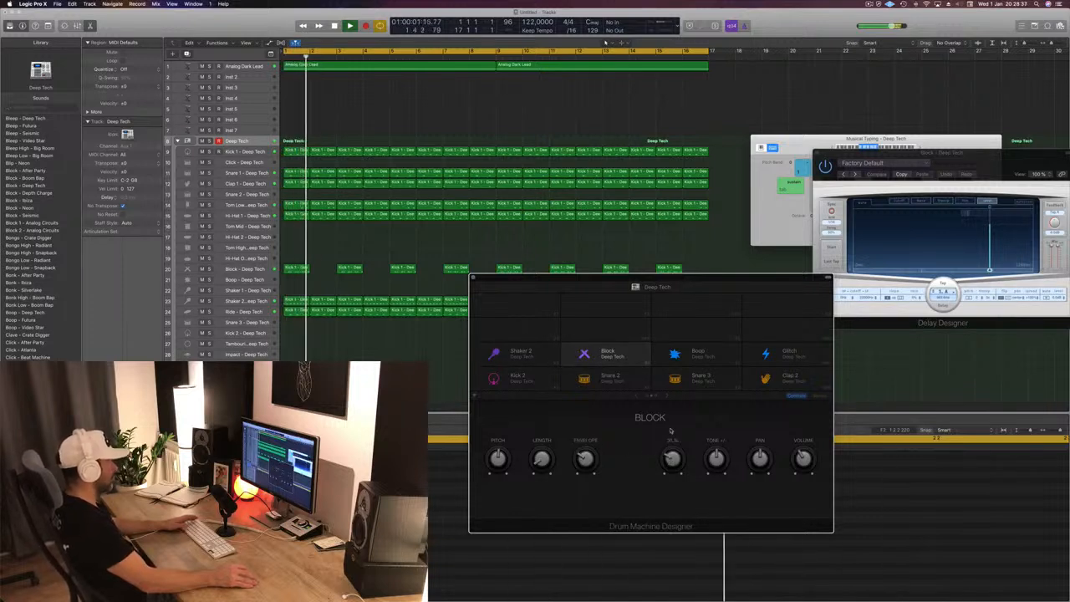
- Load the 1/8 Dotted Pitch Shift preset in the Block track's Delay Designer and arrange the plug-in windows side by side
drag(734, 274, 615, 247)
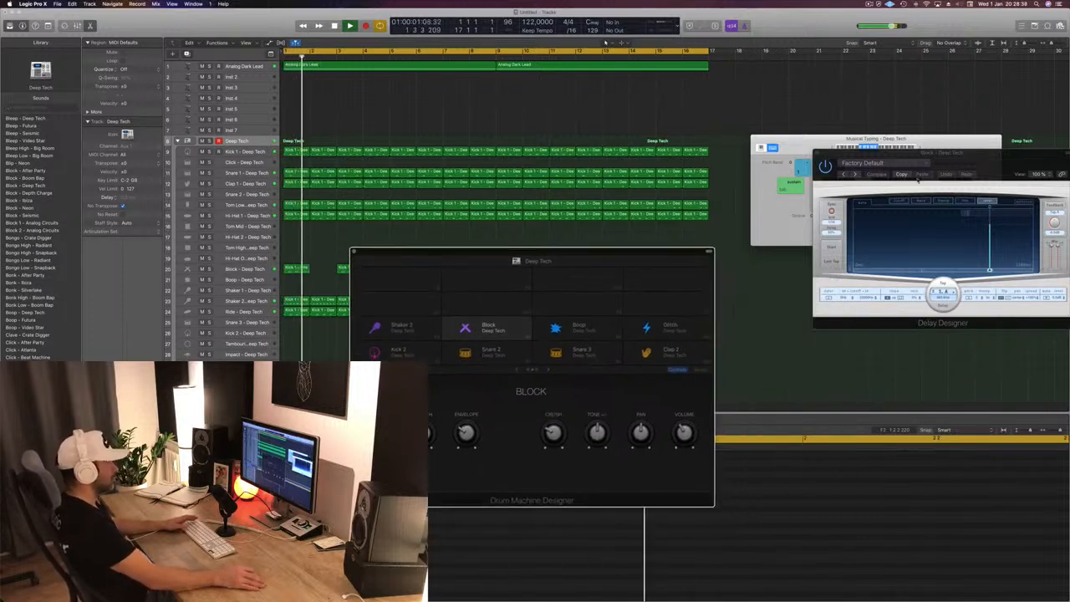
drag(926, 156, 526, 210)
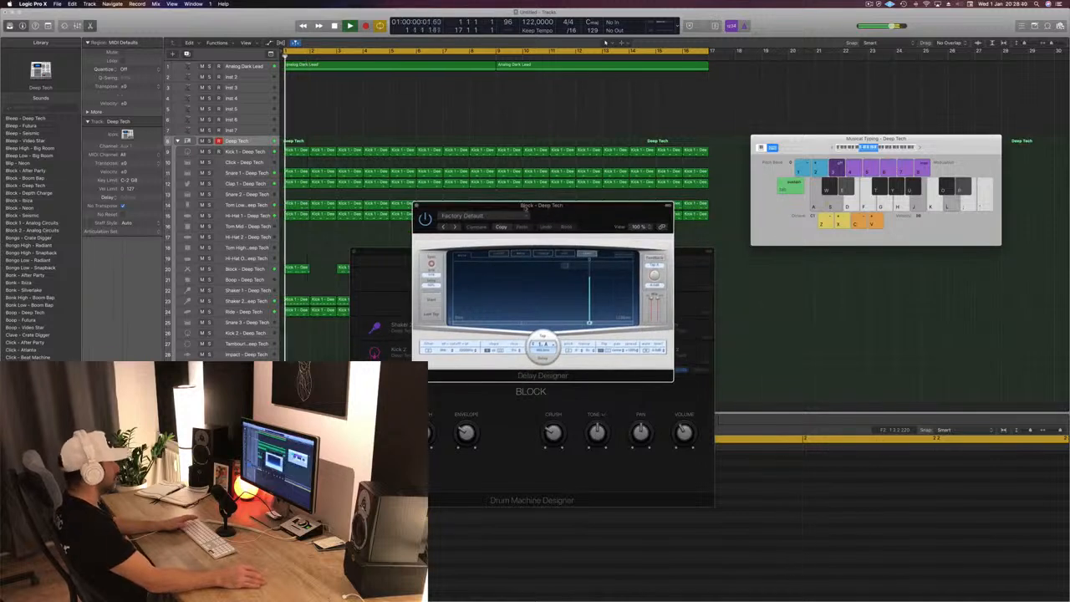
click(456, 227)
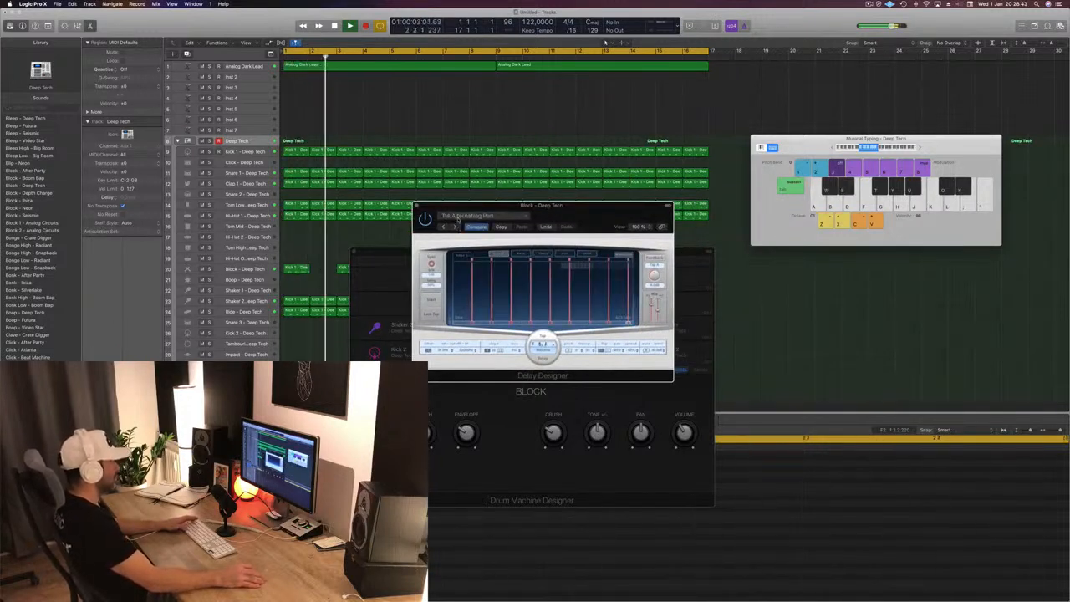
click(471, 216)
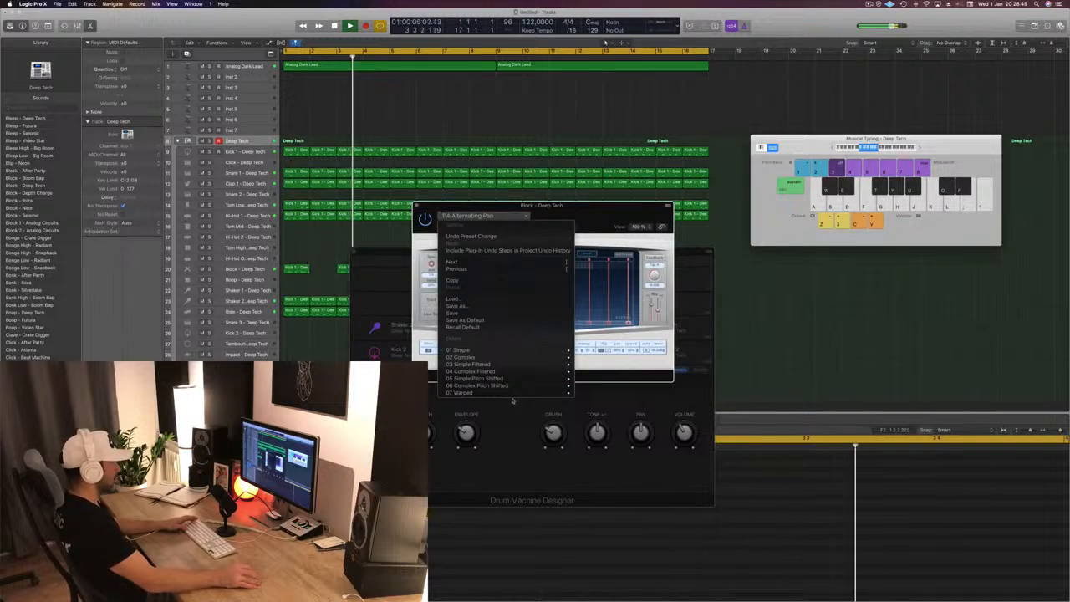
mouse_move(521, 376)
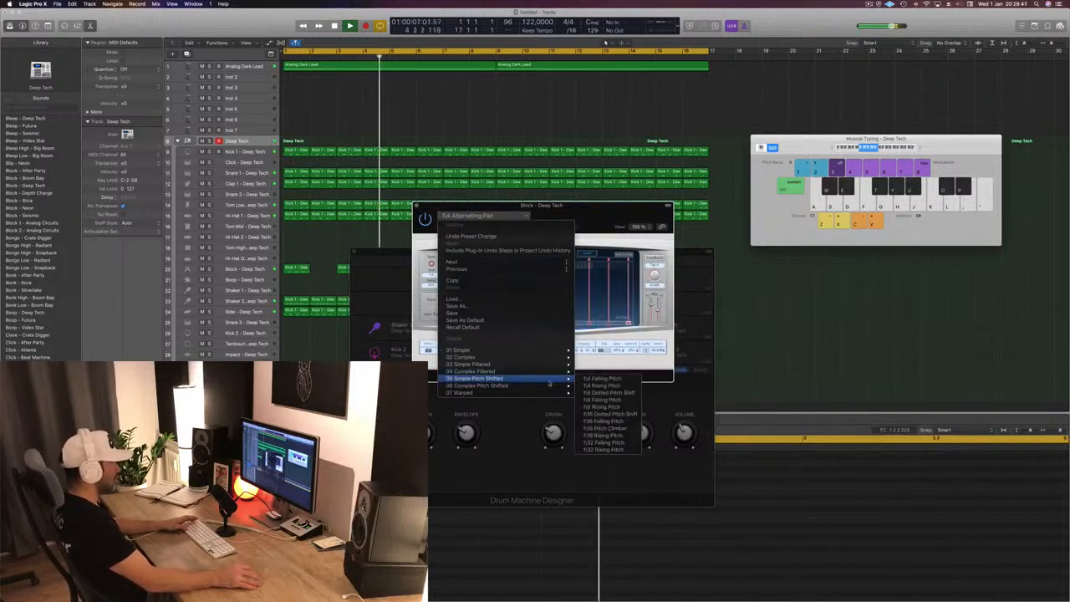
click(608, 392)
drag(592, 220, 852, 140)
click(568, 252)
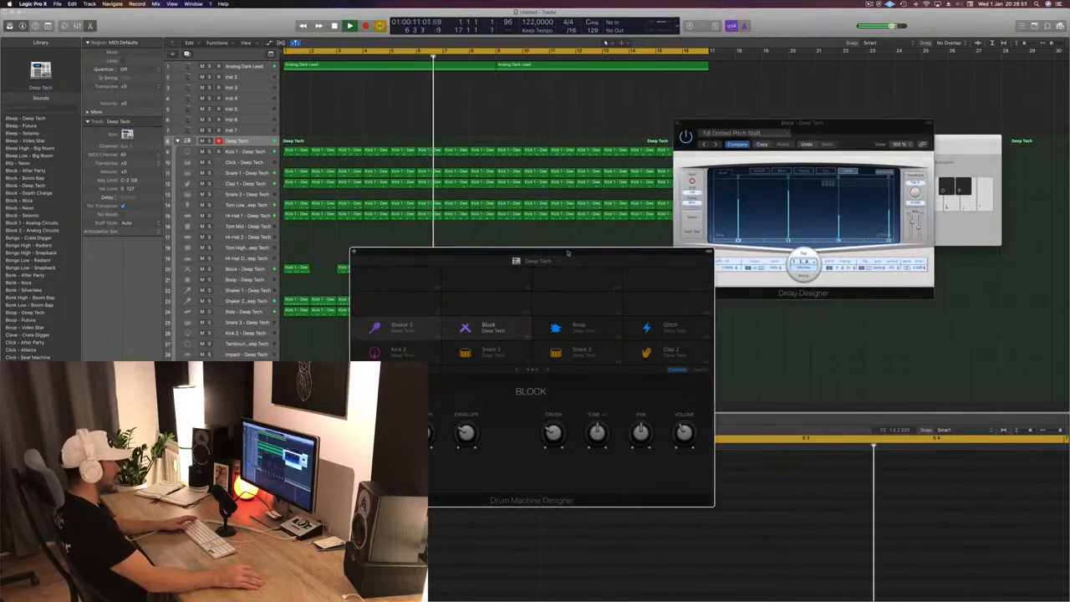
drag(568, 253, 540, 180)
- Switch the Delay Designer to the 1/8 Falling Pitch preset and move Drum Machine Designer clear of the arrangement regions
click(716, 145)
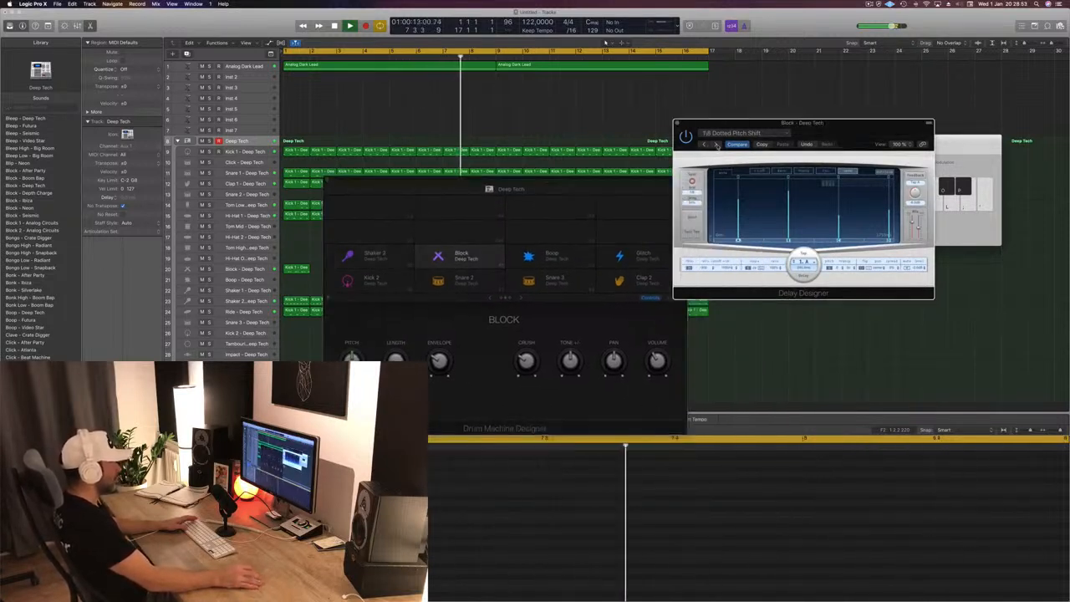
click(716, 144)
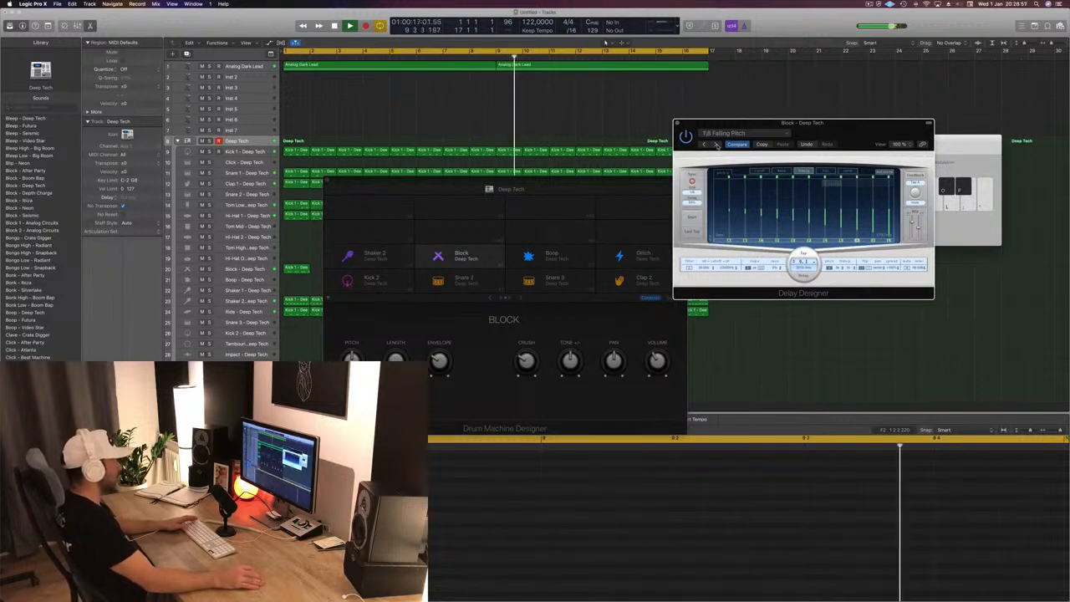
click(590, 189)
drag(590, 188, 926, 203)
click(924, 177)
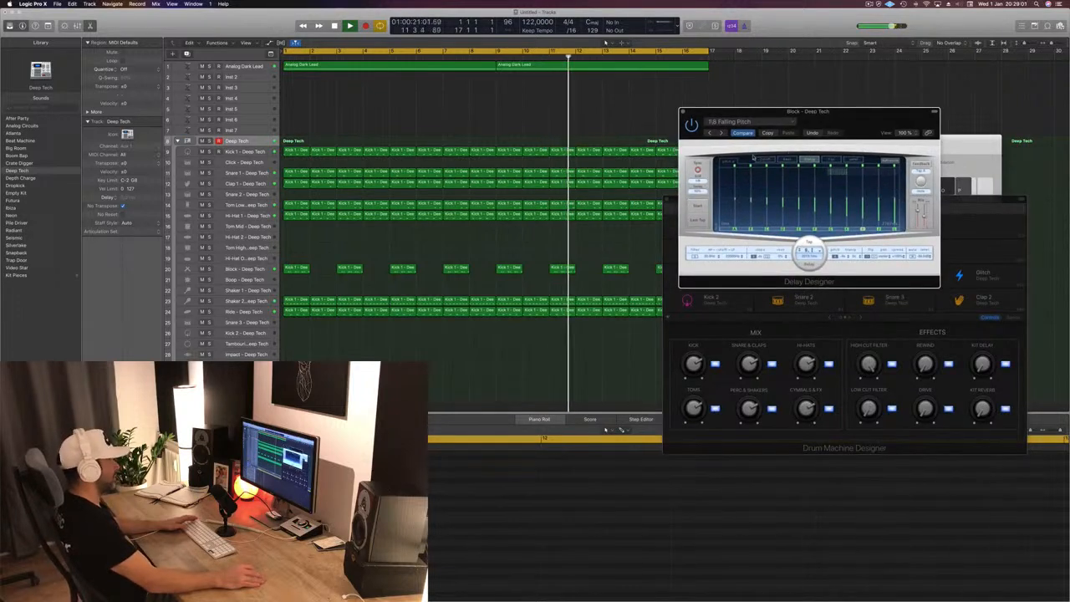
- Select the Block track and adjust the Delay Designer's mix level while playing from the start
key(Return)
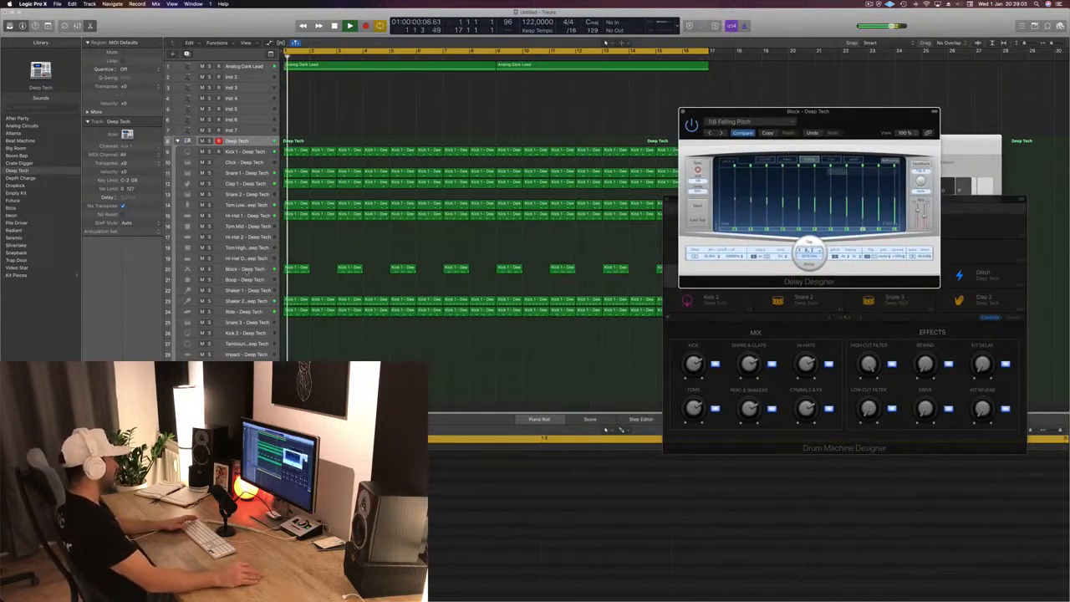
click(240, 269)
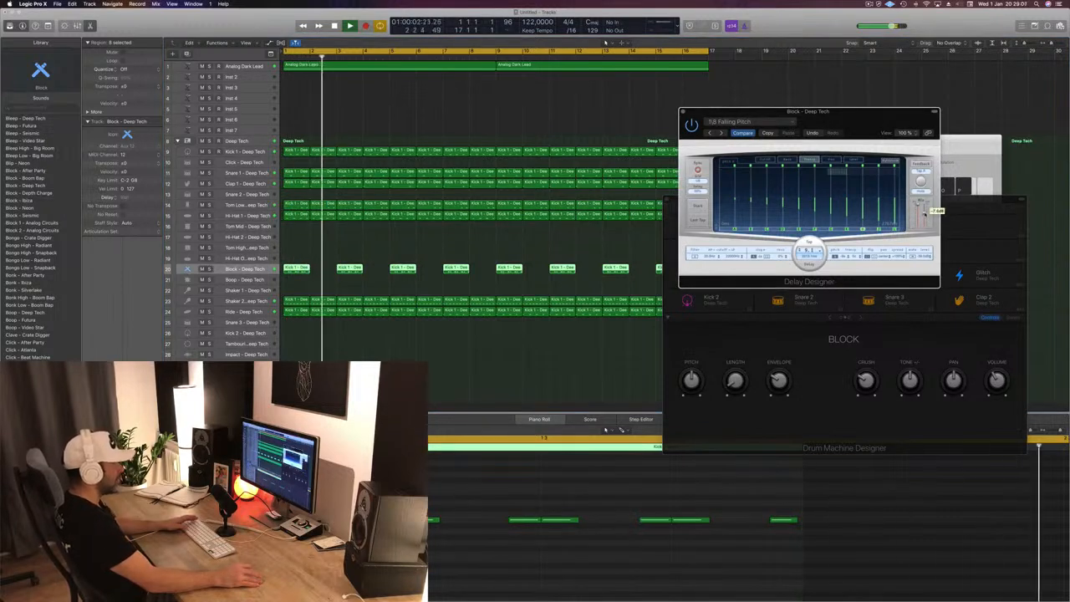
key(Return)
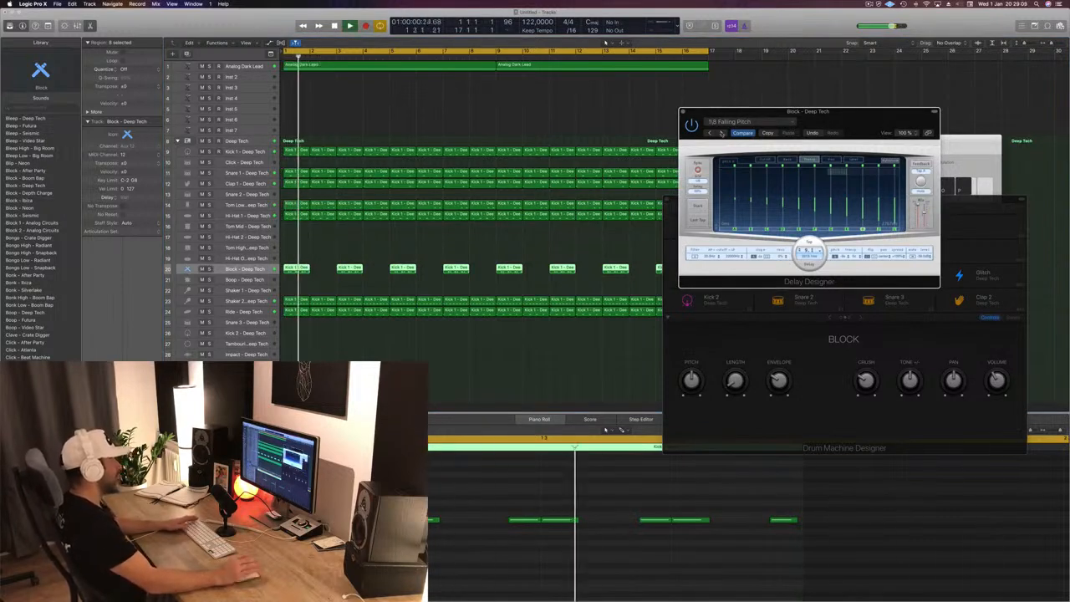
- Audition the following Delay Designer presets up to 1/16 Pitch Climber, replaying the track from the start
click(722, 133)
key(Return)
click(721, 133)
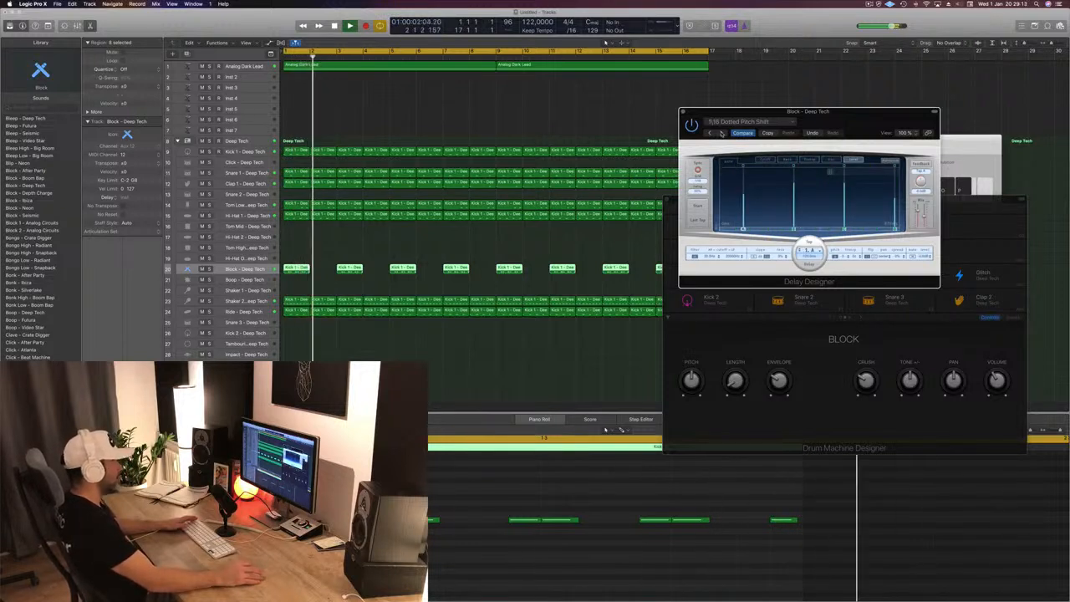
click(721, 133)
key(Return)
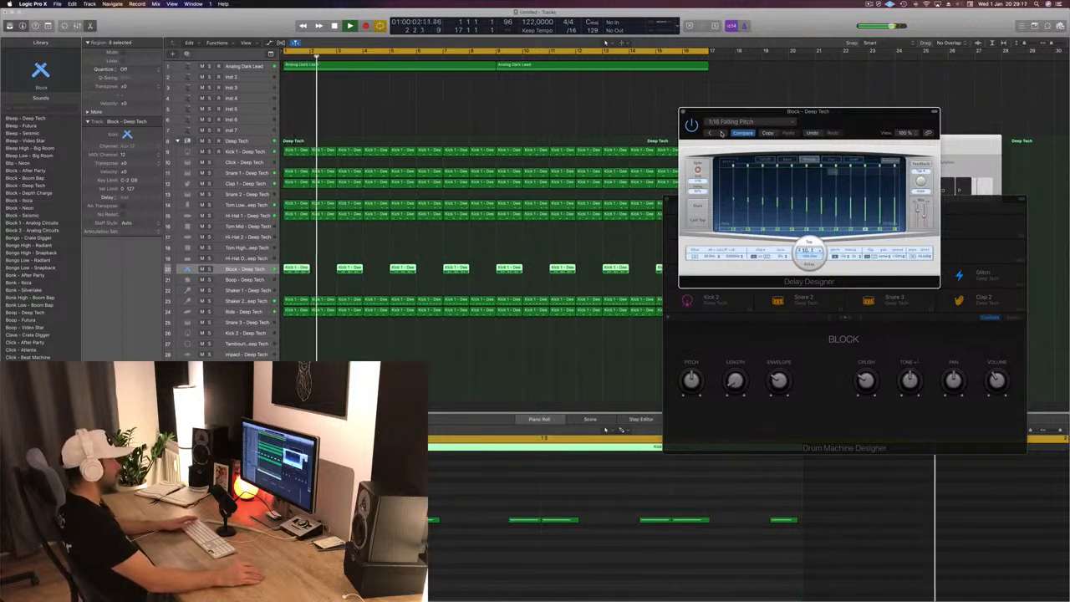
click(722, 133)
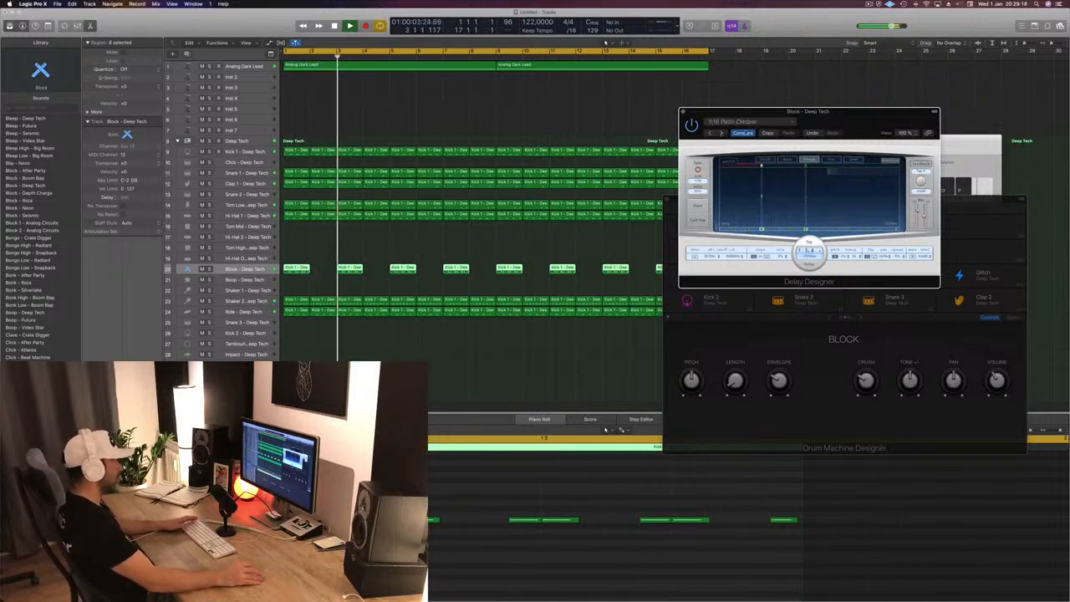
- Load the 1/8 Falling Pitch preset from Simple Pitch Shifted in the Delay Designer and move its window slightly aside
click(773, 124)
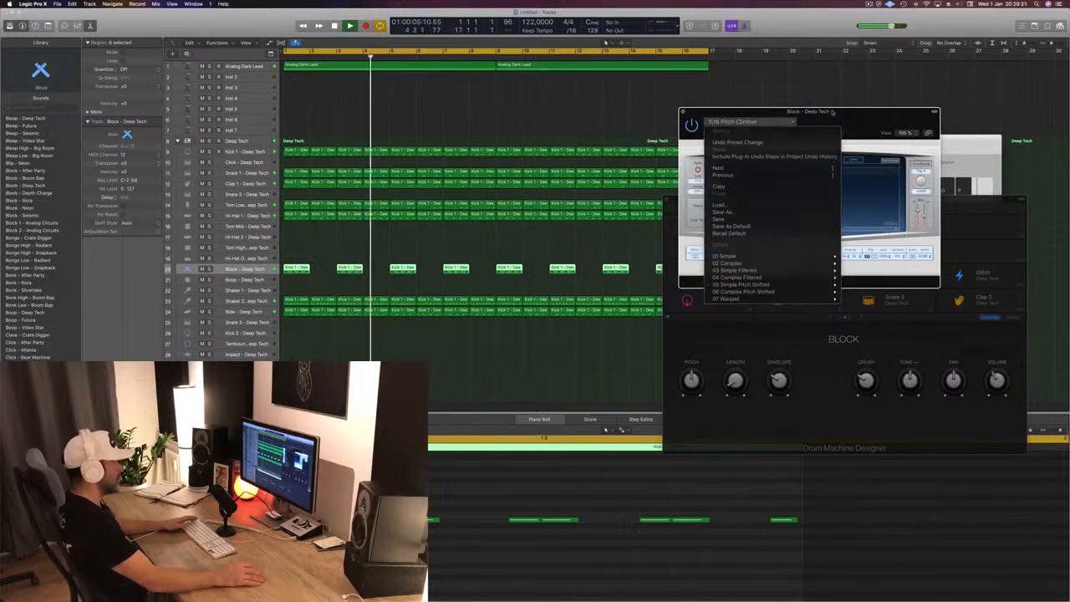
mouse_move(793, 278)
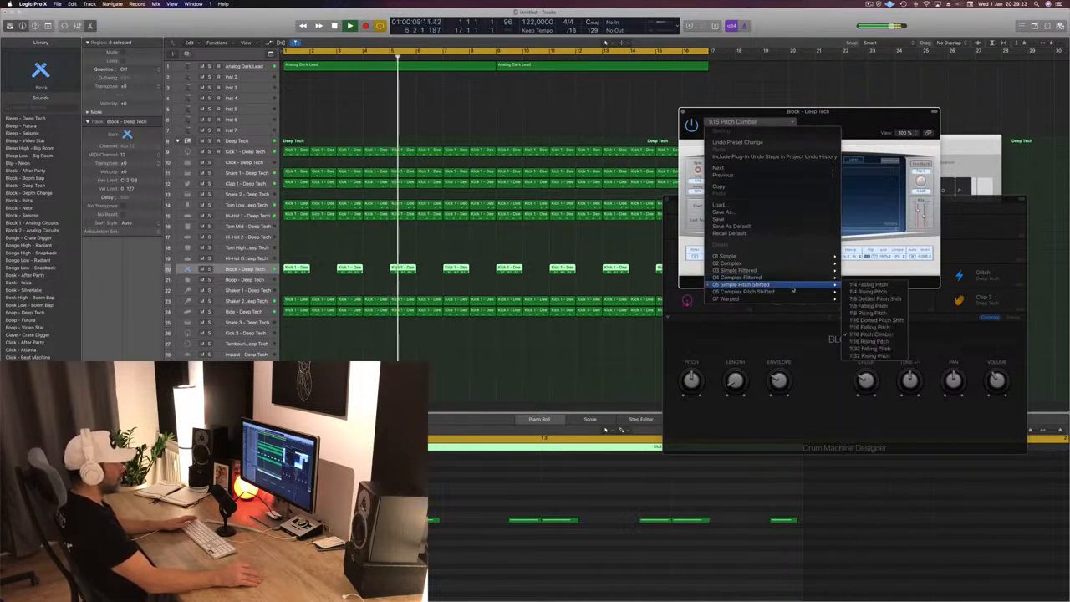
click(891, 309)
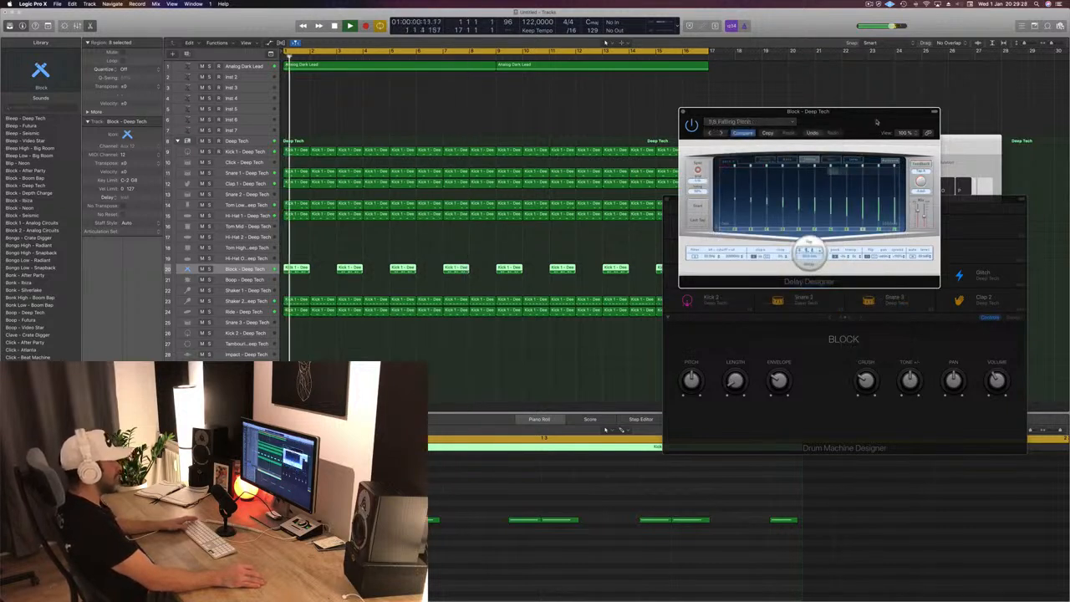
drag(877, 122, 816, 127)
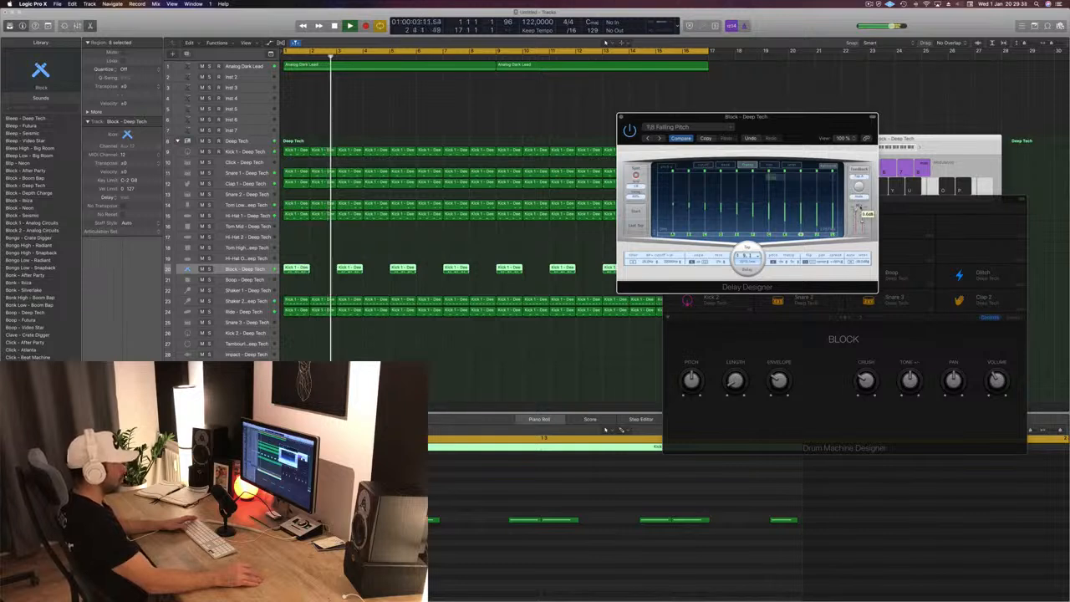
- Adjust the Delay Designer's mix level, then close the Delay Designer and Drum Machine Designer windows
drag(863, 223, 818, 206)
click(620, 117)
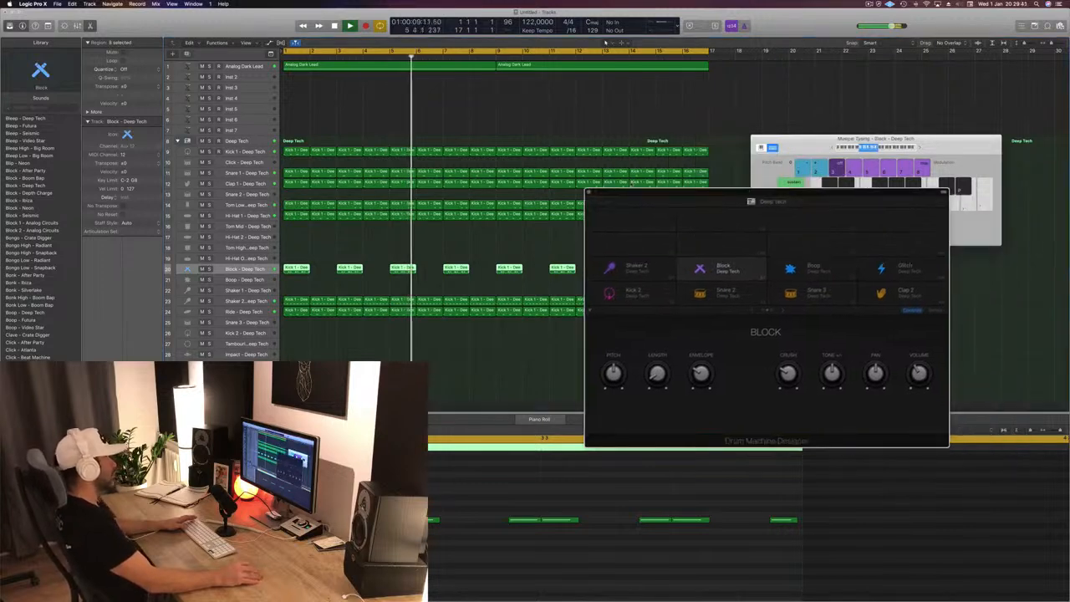
click(588, 194)
scroll(407, 244, down, 1)
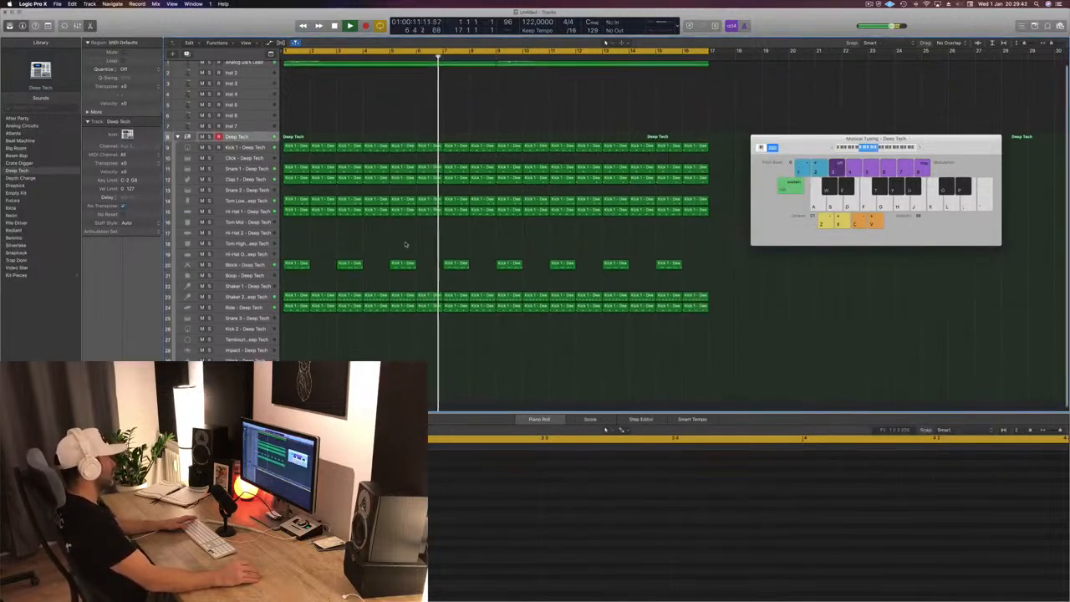
scroll(401, 123, up, 2)
scroll(401, 126, down, 1)
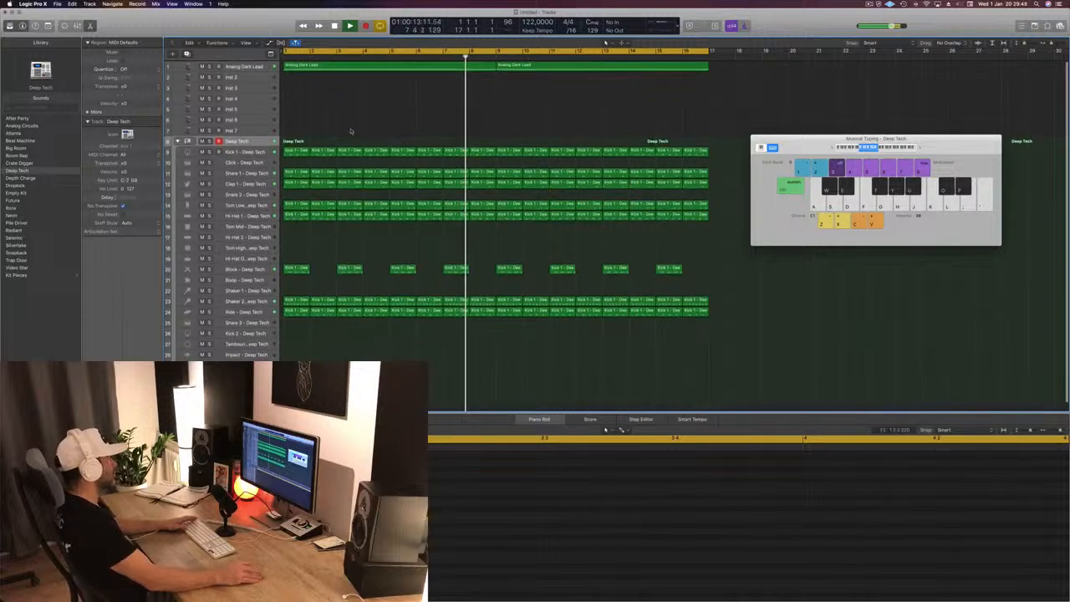
- Open Alchemy on the Inst 2 track and load the Street Boogie preset from the Brass category
click(246, 77)
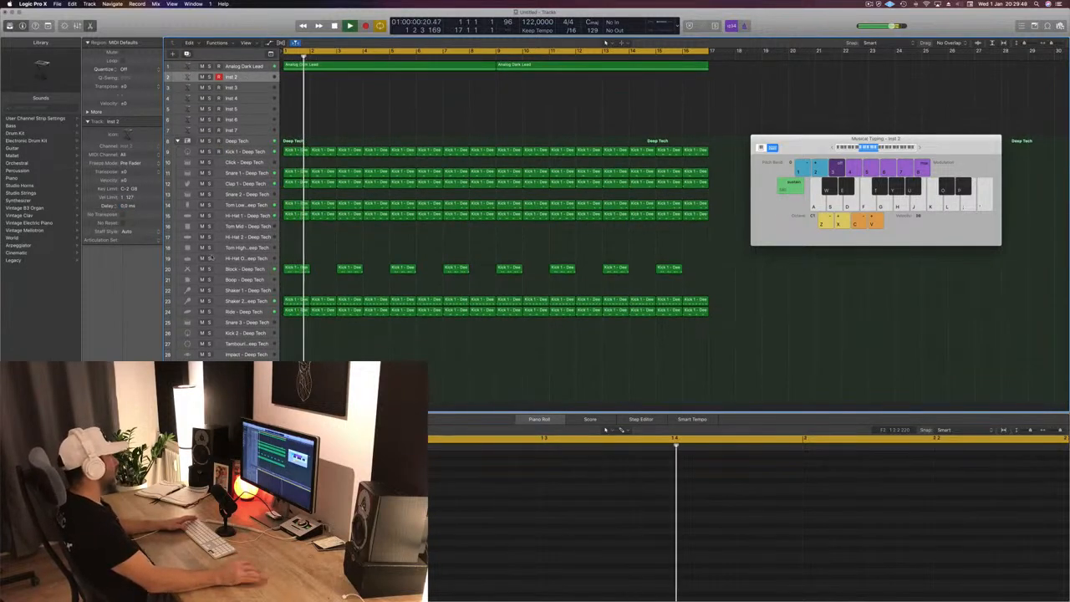
click(100, 403)
drag(252, 32, 728, 129)
scroll(801, 231, down, 5)
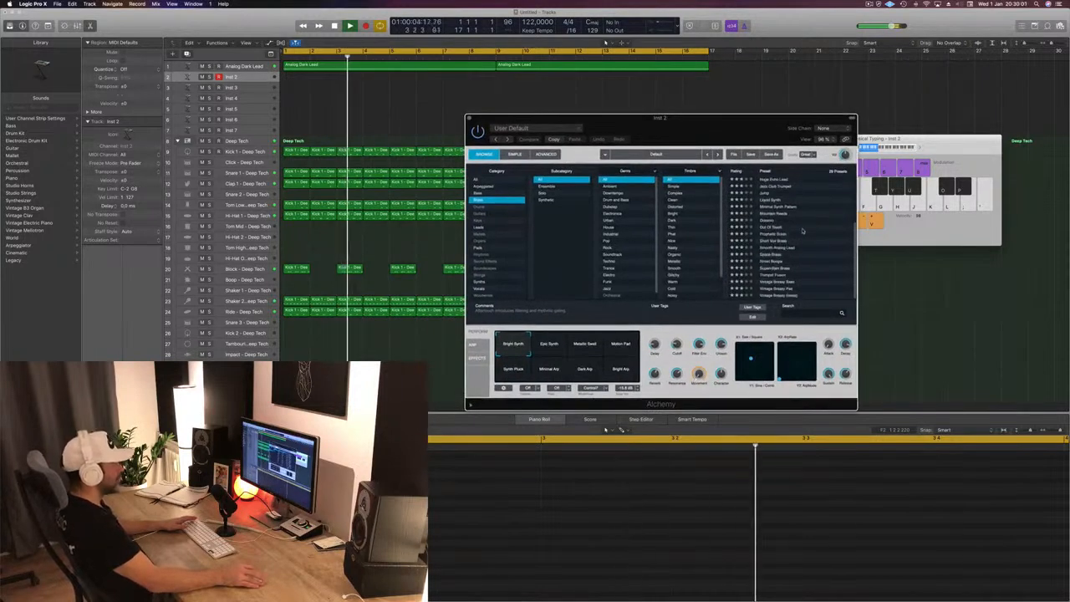
click(770, 261)
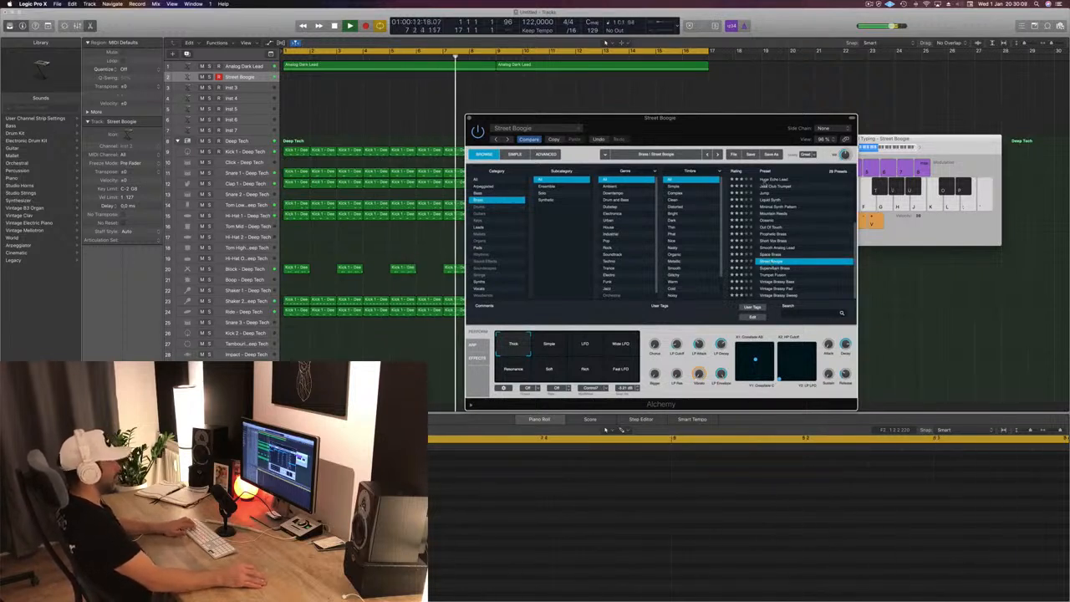
- Audition Street Boogie, Vintage Brassy Bass, Vintage Brassy Pad and Vintage Brassy Sweep, playing notes in different octaves
click(866, 150)
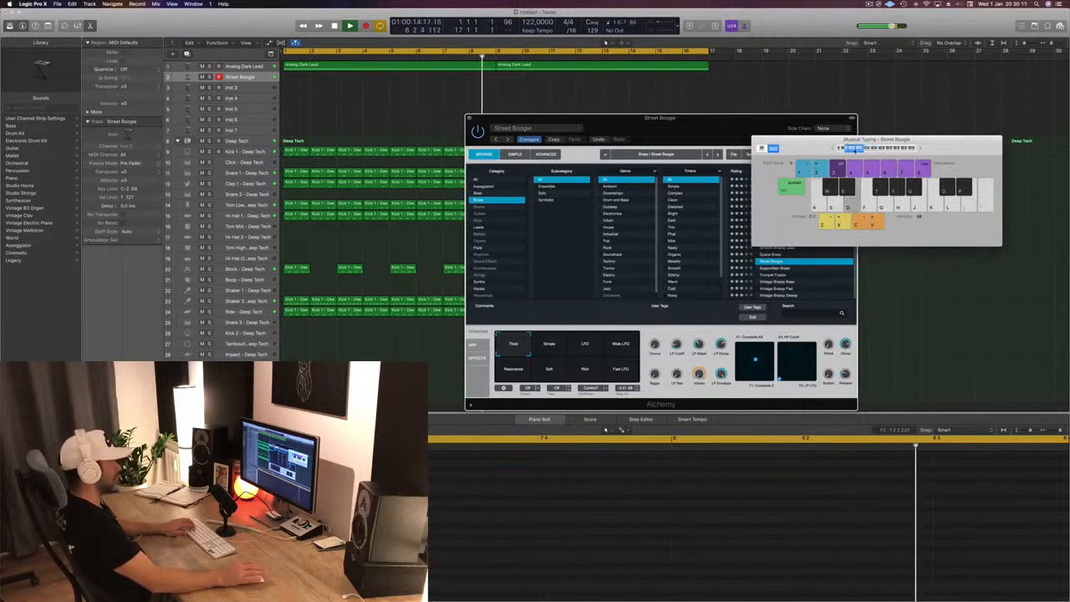
key(g)
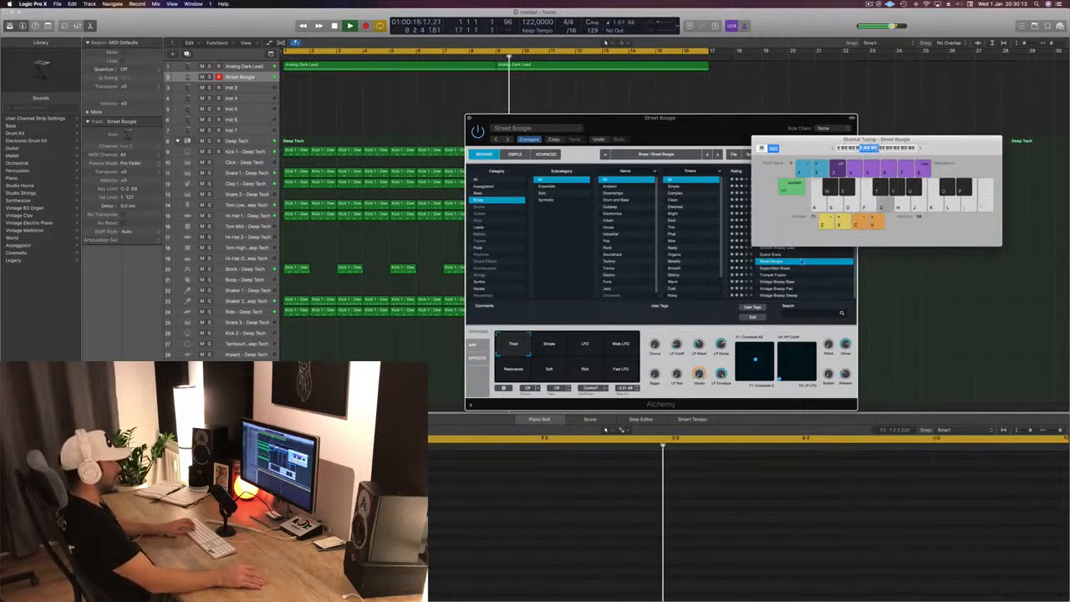
click(777, 283)
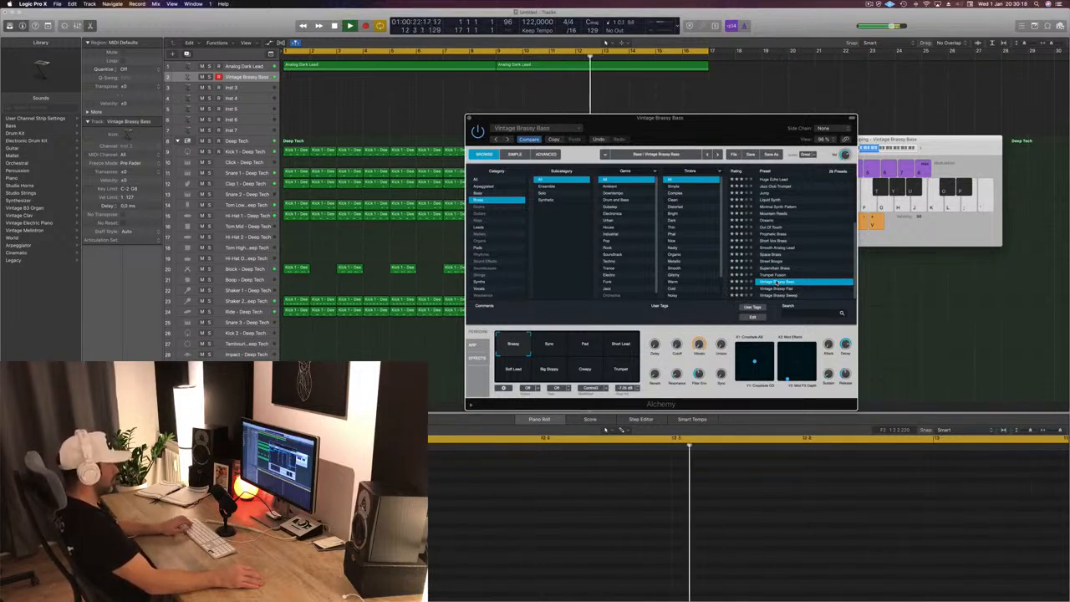
click(777, 288)
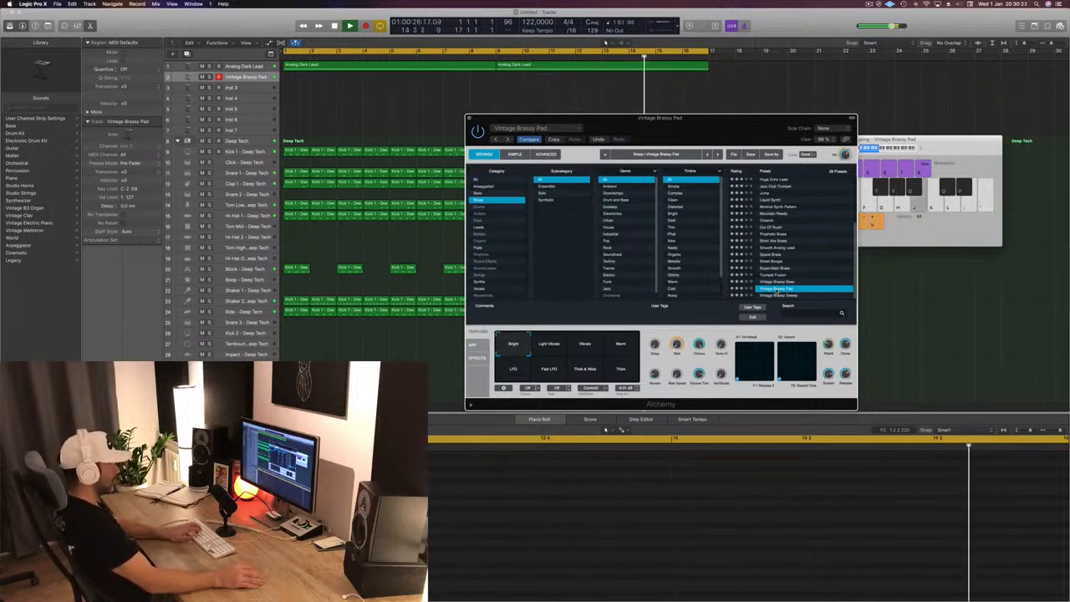
click(776, 295)
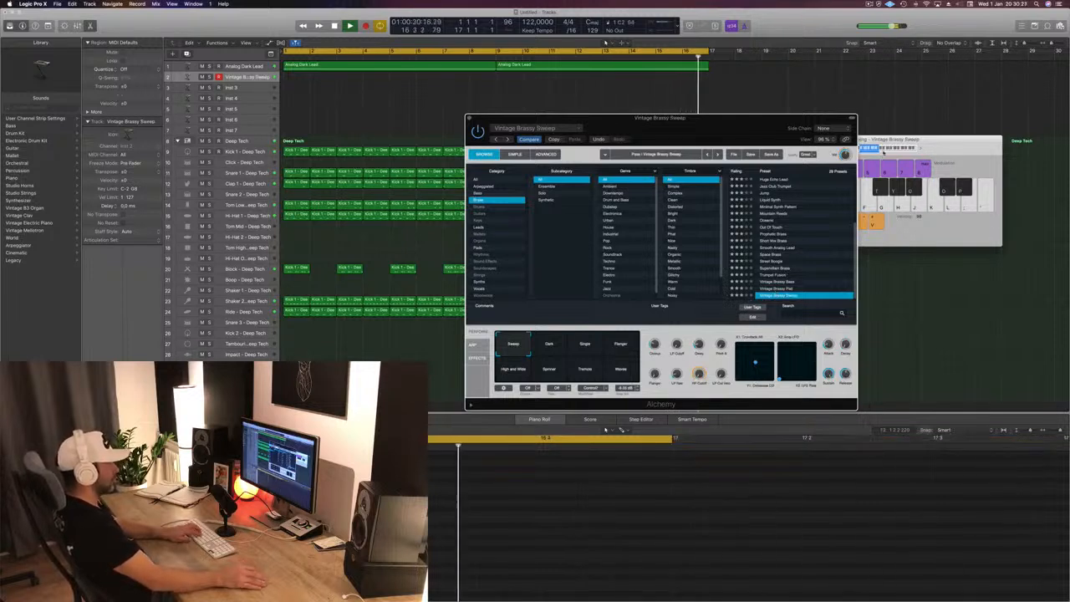
click(886, 151)
key(k)
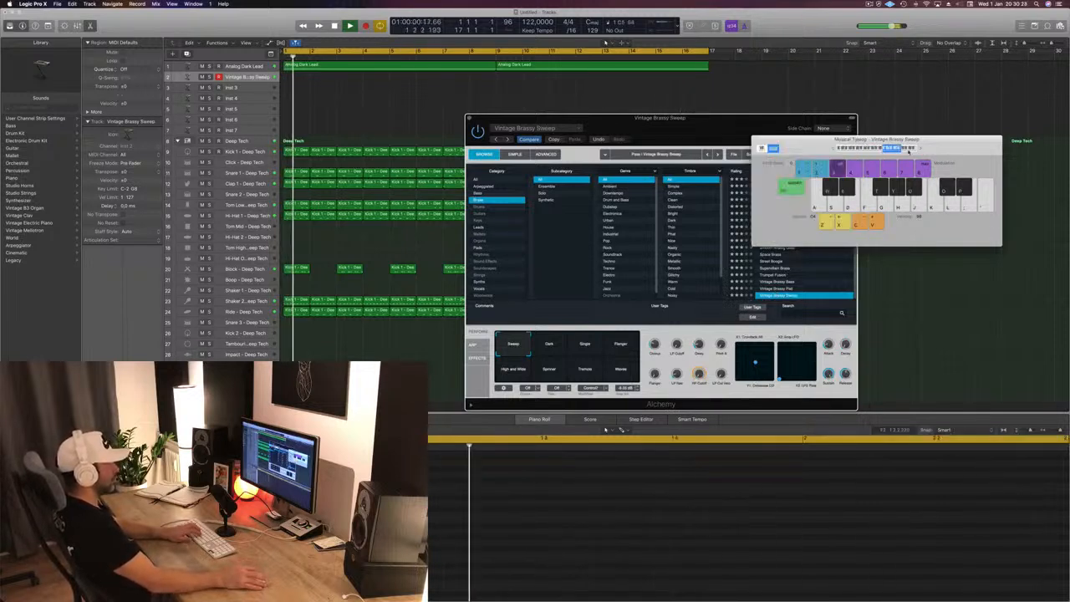
click(875, 149)
key(k)
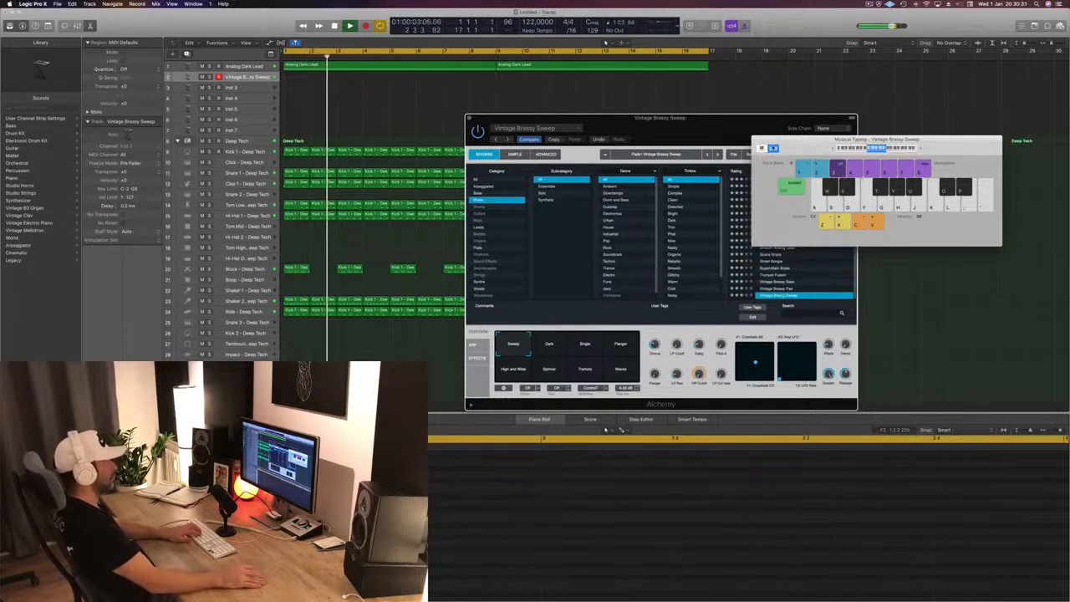
- Load Alchemy's Prophetic Brass preset, try its Warm Decay variation with low notes, and select Wow Decay
drag(773, 142, 938, 113)
click(766, 234)
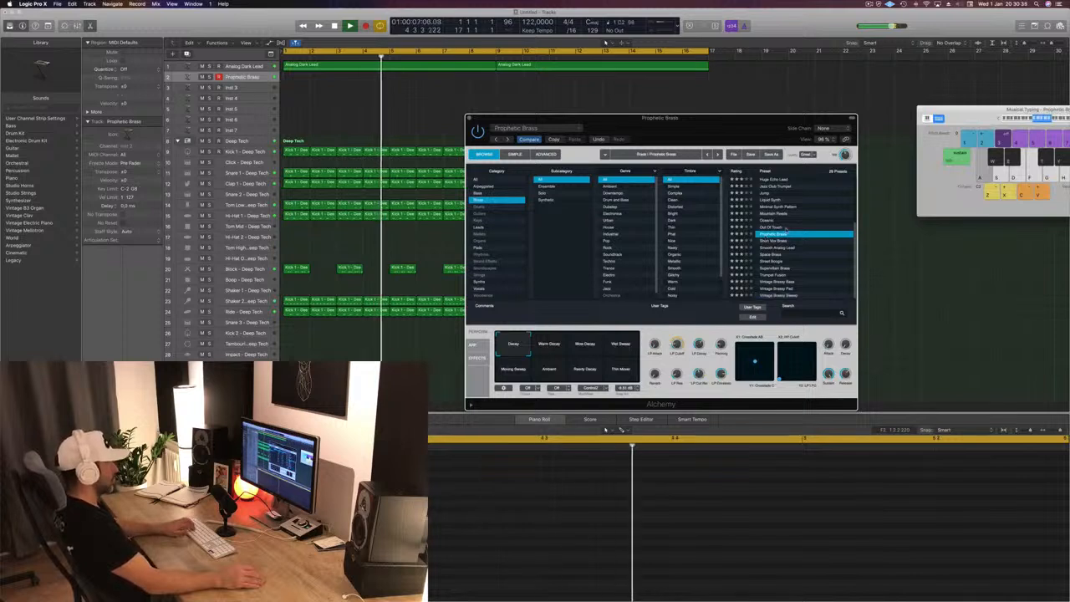
click(552, 352)
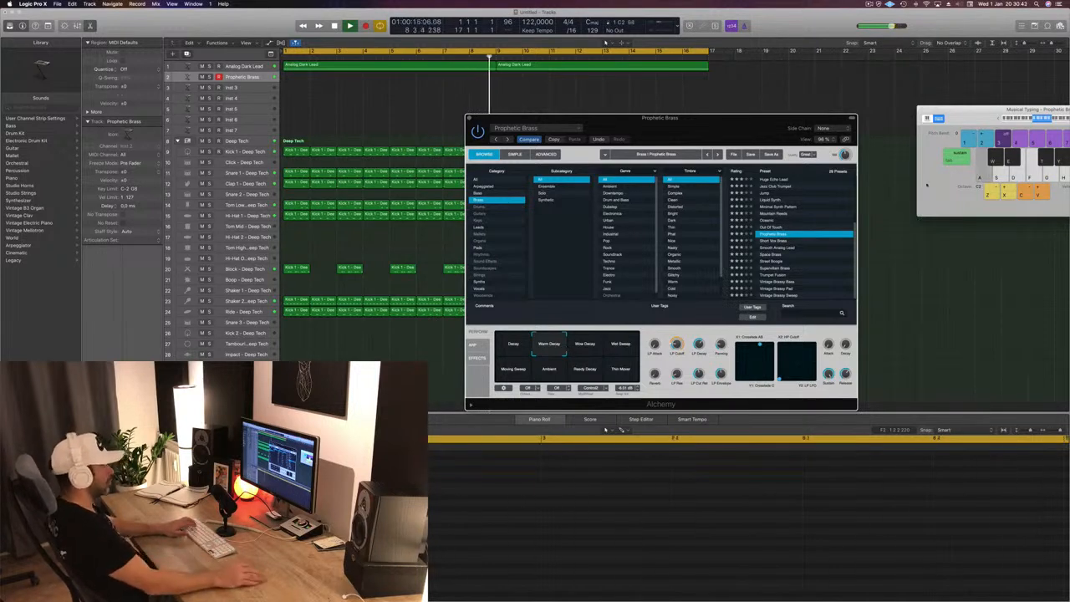
drag(1003, 110, 746, 119)
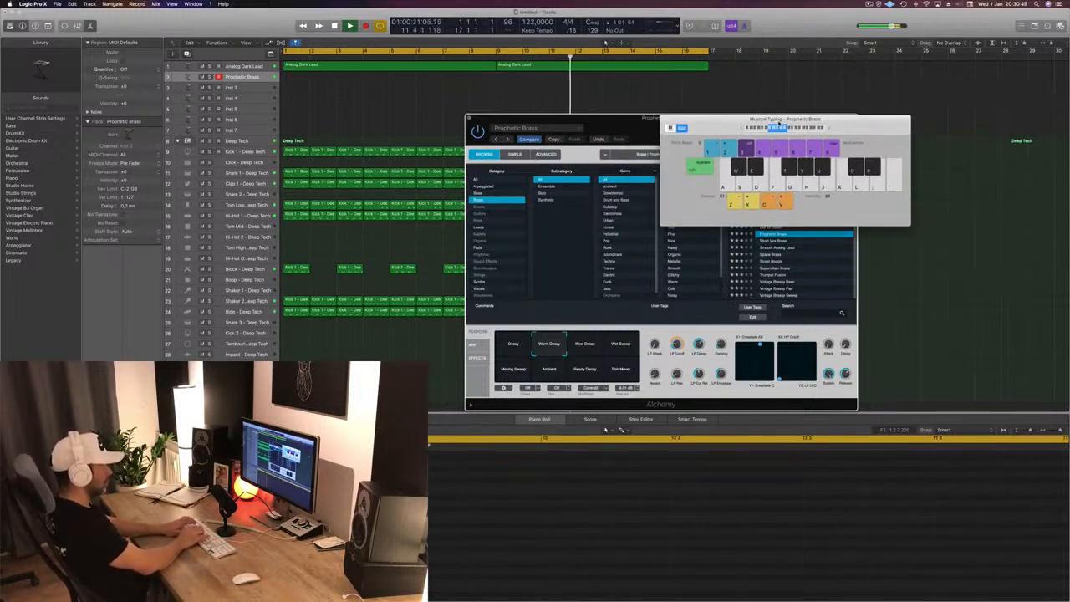
key(g)
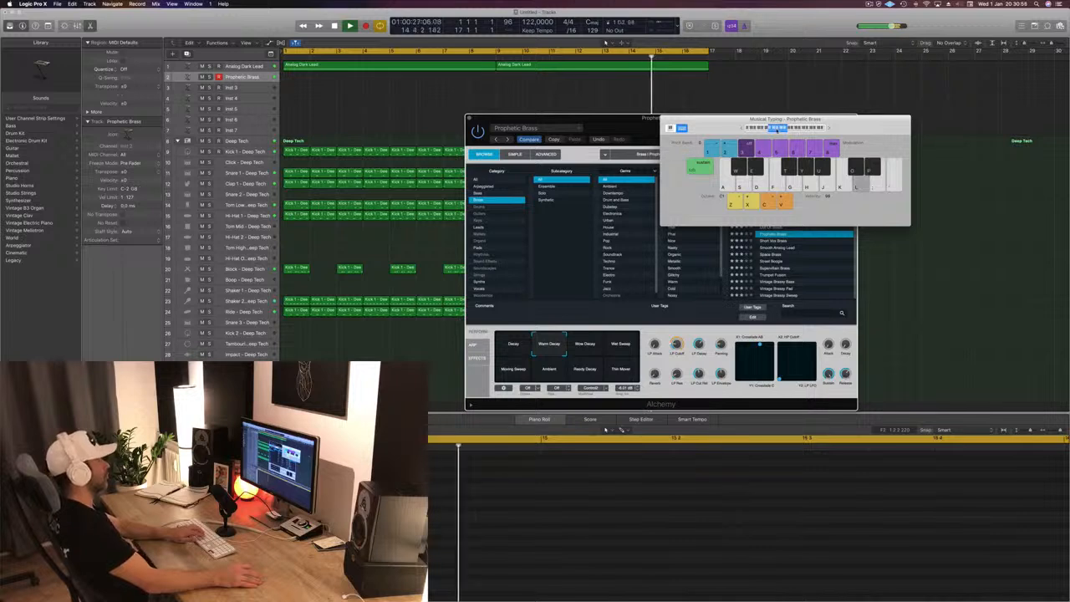
drag(786, 118, 940, 113)
click(585, 343)
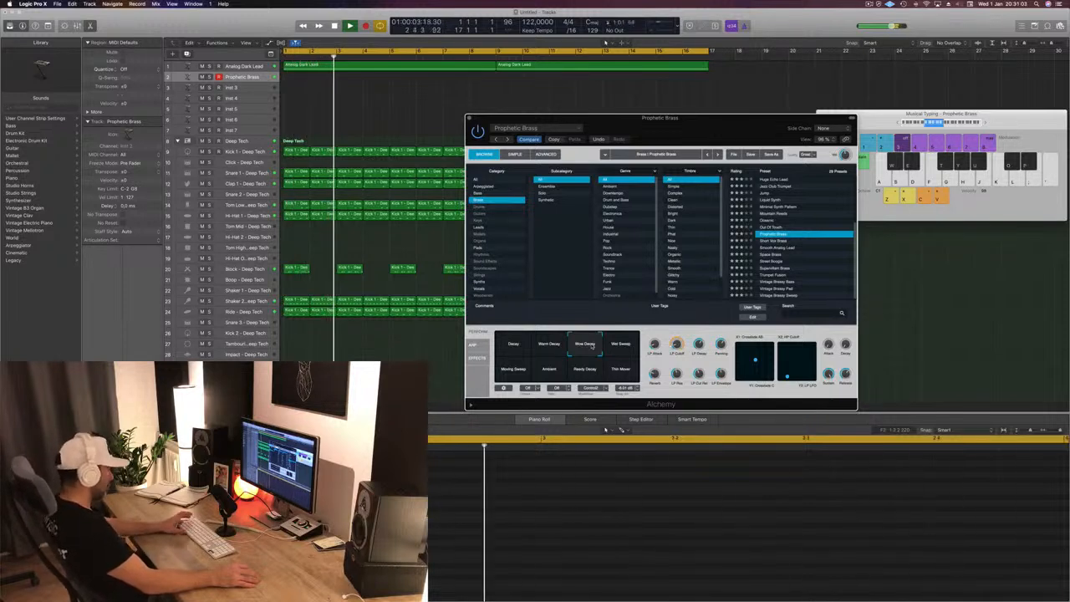
- Record a repeated long D note on the Prophetic Brass track over about eight bars during playback, then stop
key(r)
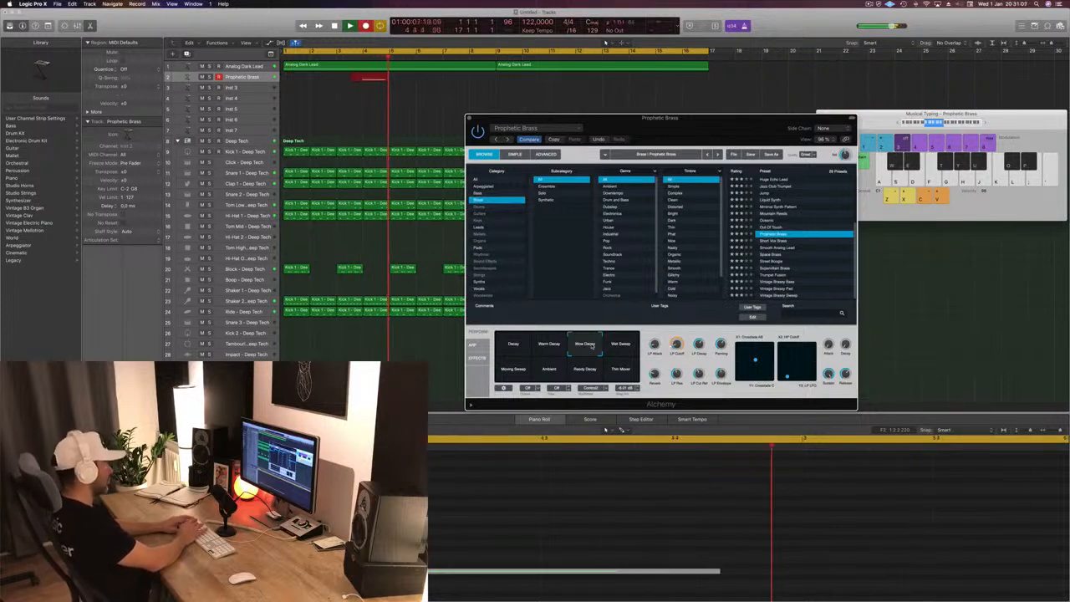
key(s)
key(s)
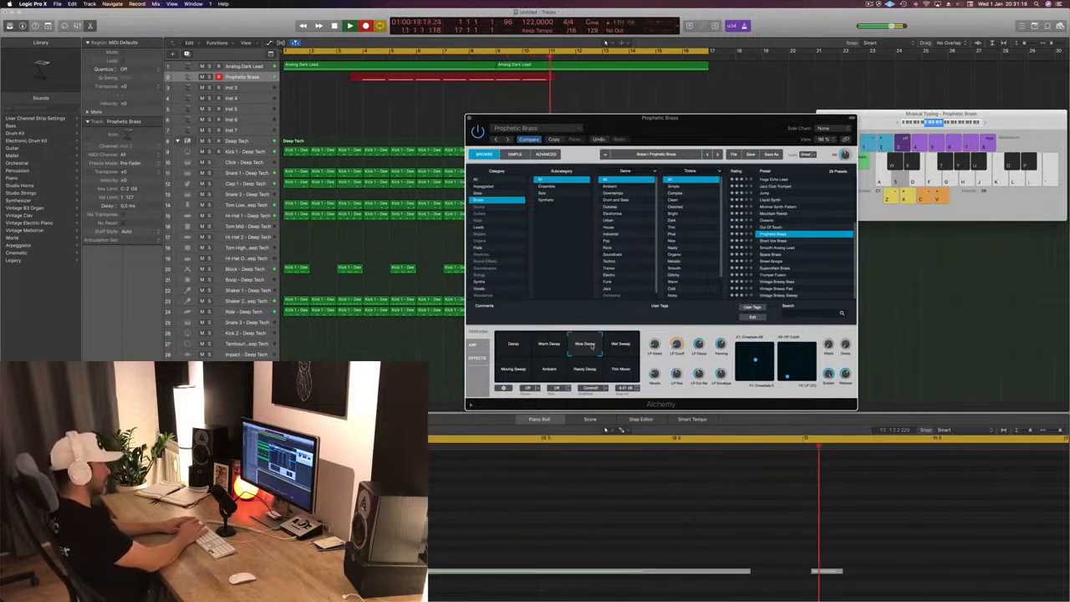
key(space)
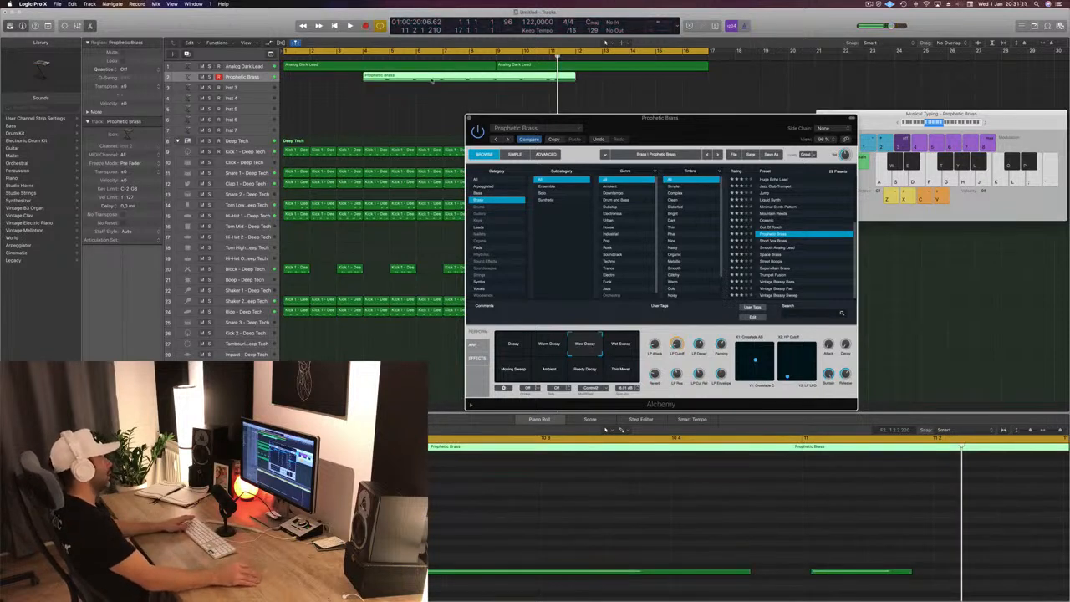
- Move the recorded Prophetic Brass region to bar 1, quantize it to 1/16 Note and play it from the start
drag(432, 80, 352, 80)
key(Return)
key(space)
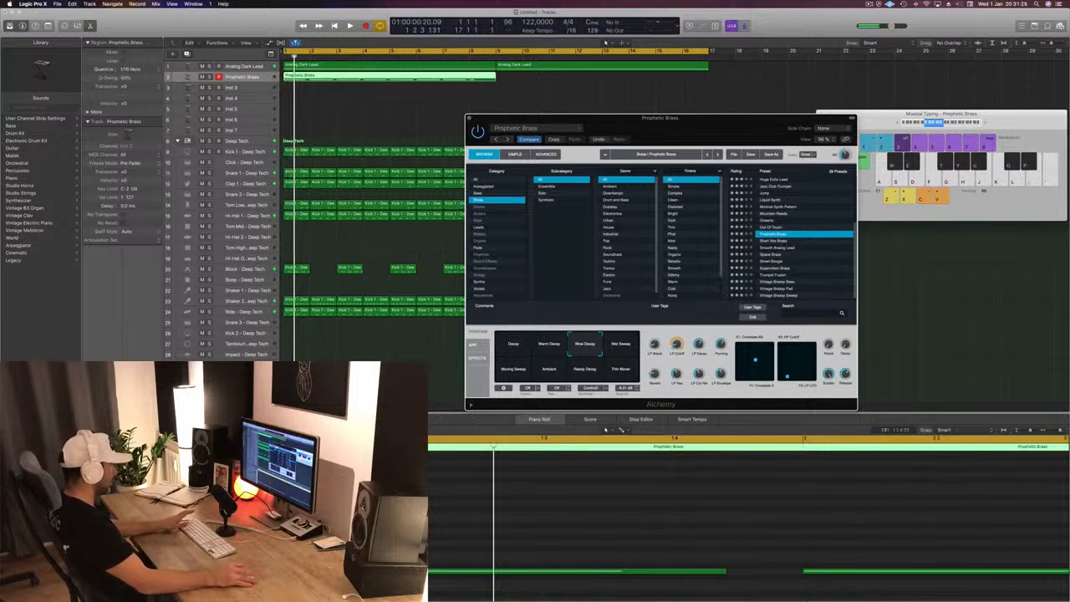
key(Return)
key(space)
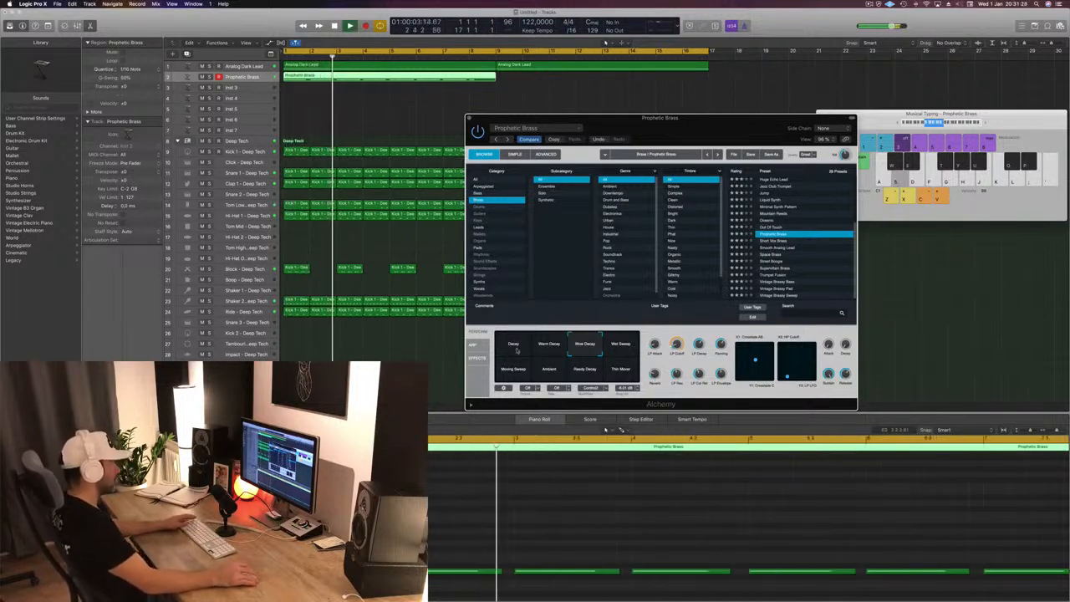
- Move Alchemy off the region's end and lengthen the last Prophetic Brass note to fill bar 8
drag(660, 118, 750, 94)
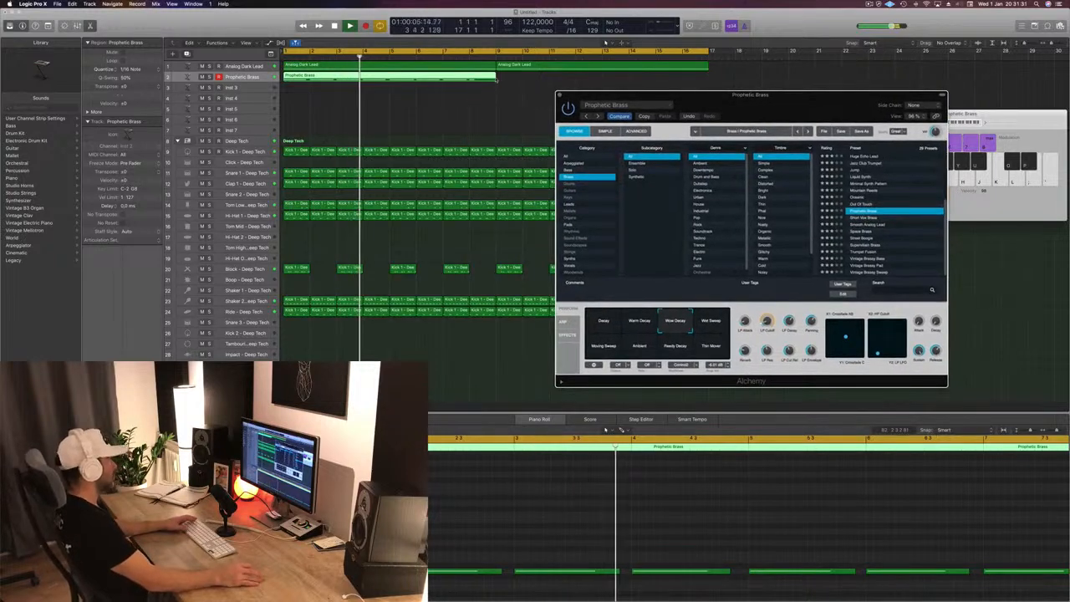
click(496, 80)
scroll(725, 482, down, 5)
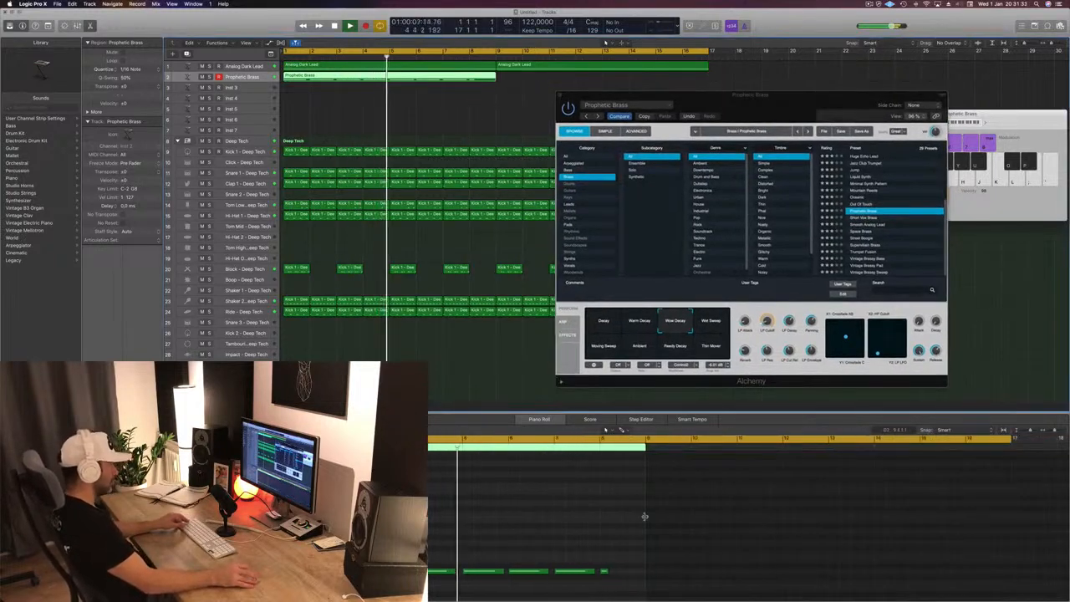
scroll(644, 517, up, 5)
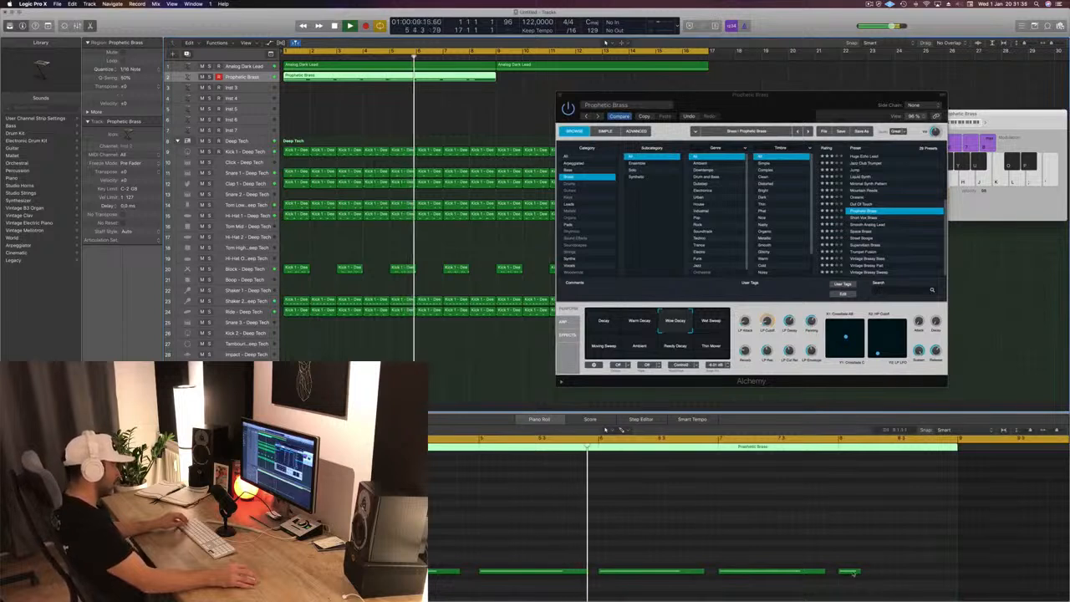
click(858, 571)
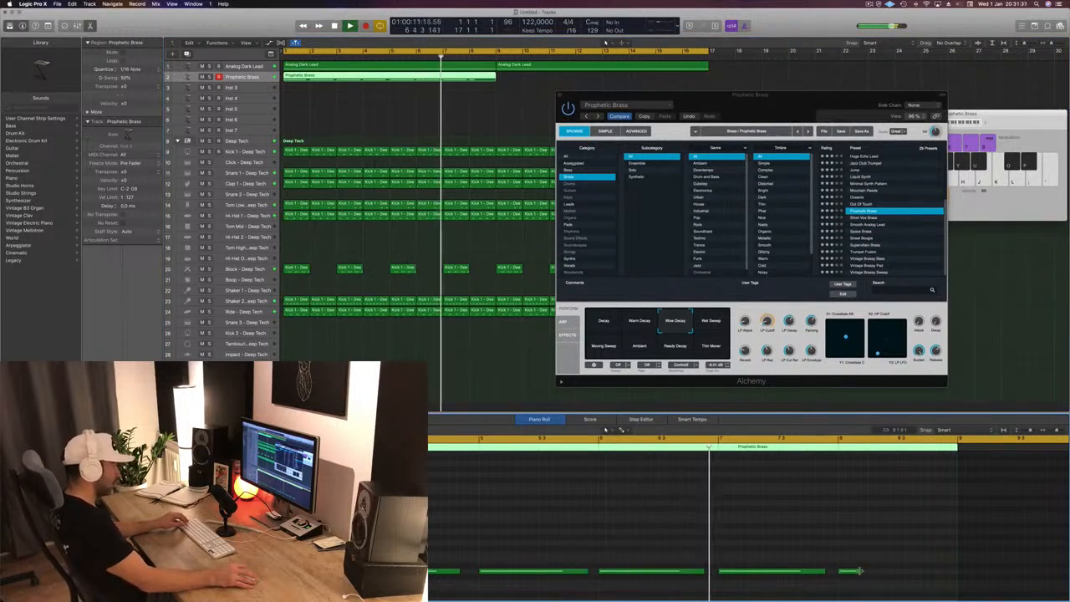
drag(858, 572, 949, 571)
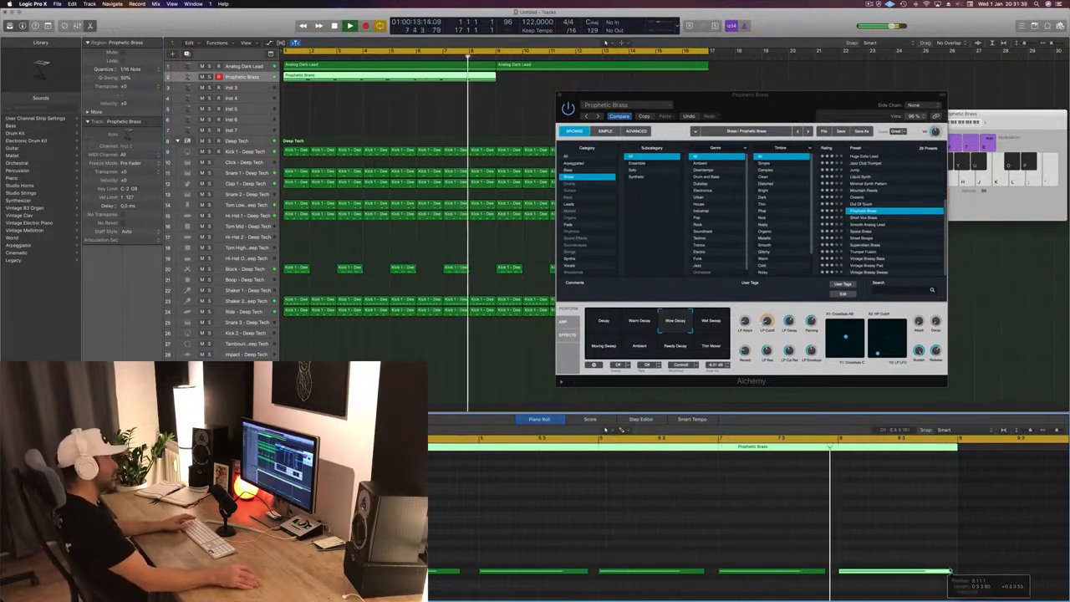
- Copy the Prophetic Brass region to bar 9, move Alchemy aside and select both regions on the track
drag(798, 106, 665, 160)
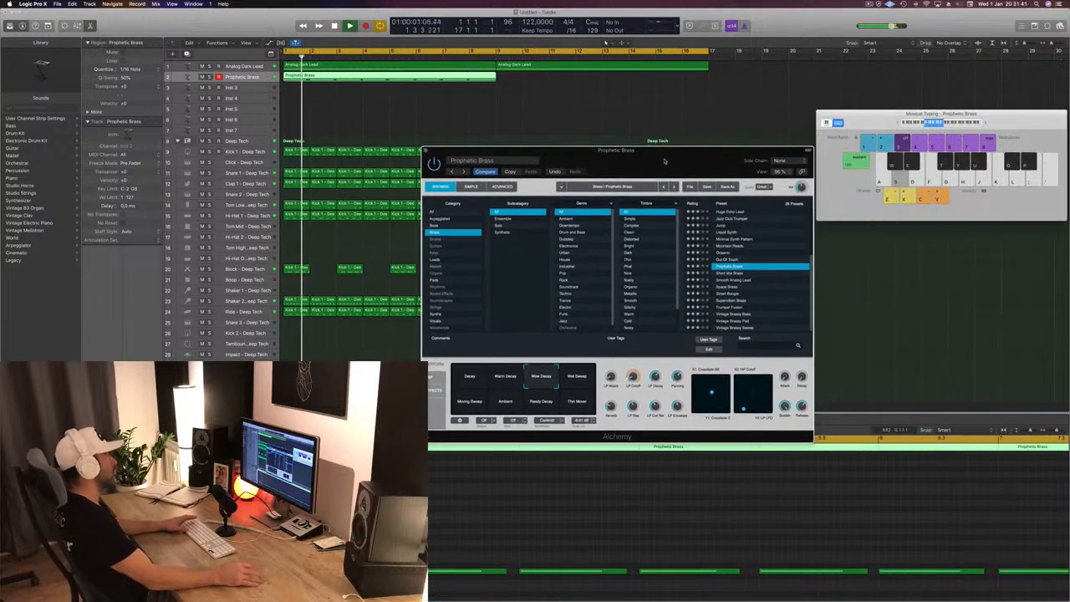
drag(363, 77, 573, 81)
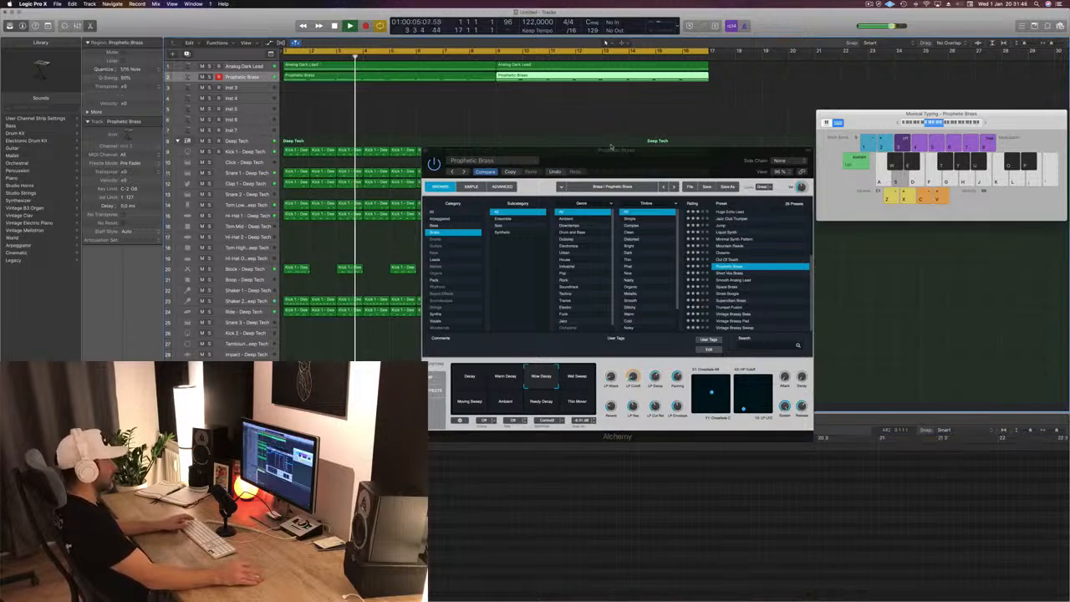
drag(621, 155, 802, 121)
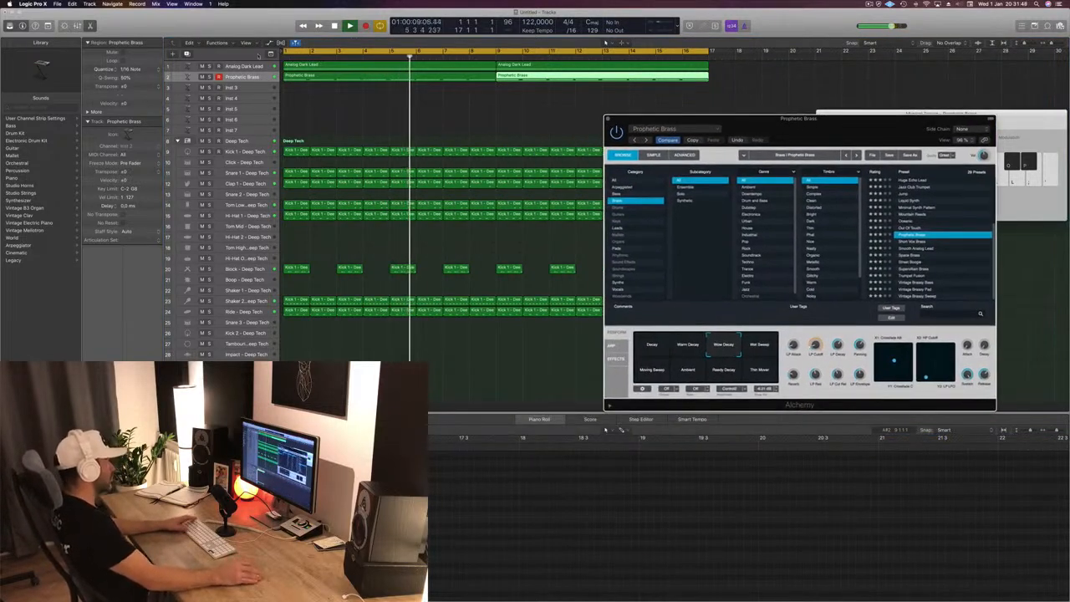
click(257, 77)
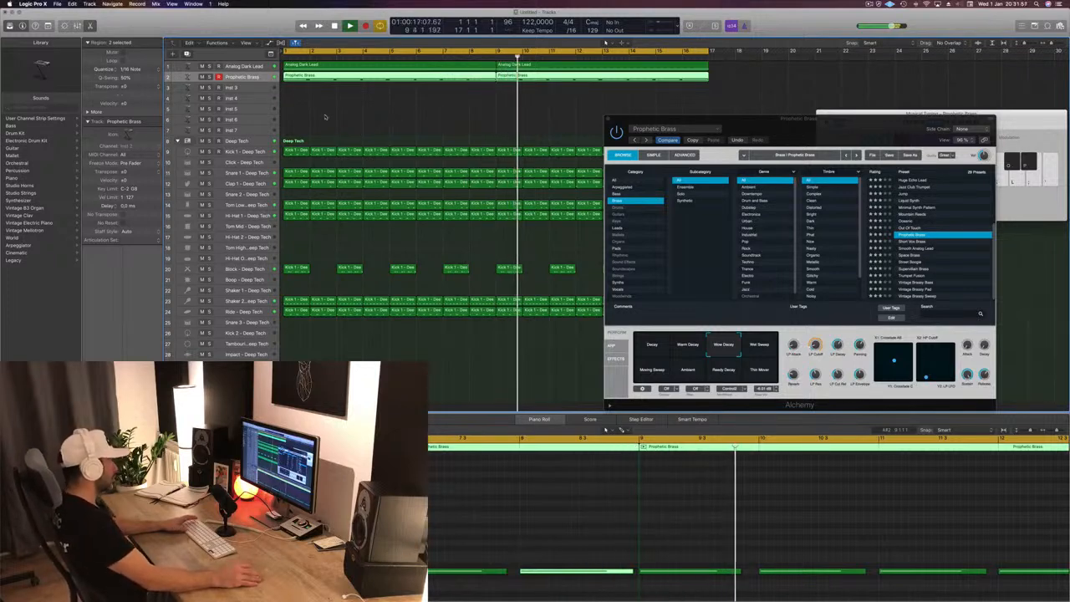
- Return the playhead to the start and select the Tom Low track
key(Return)
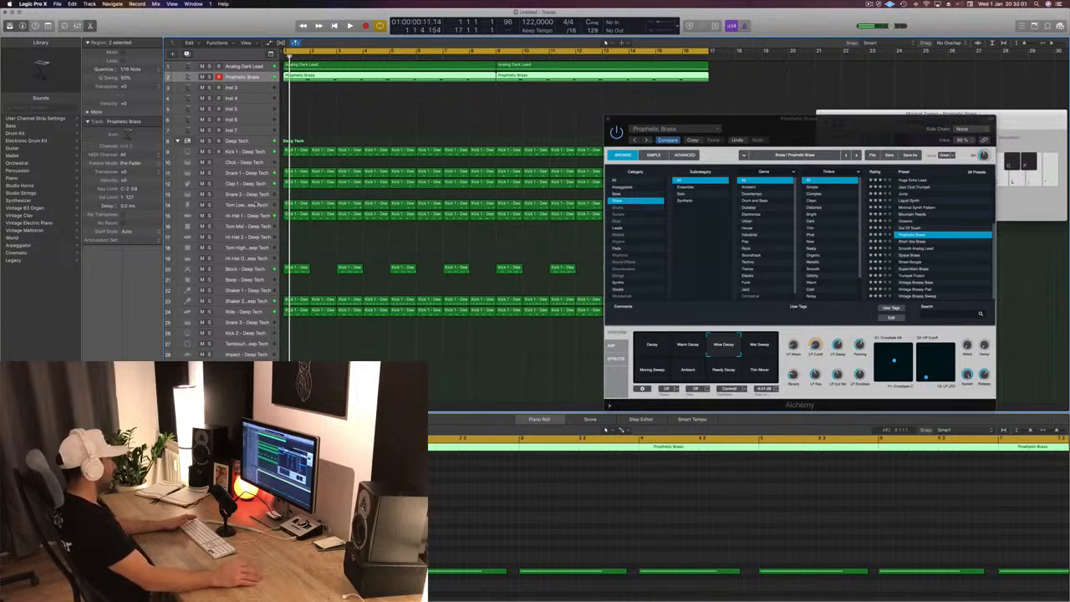
click(253, 204)
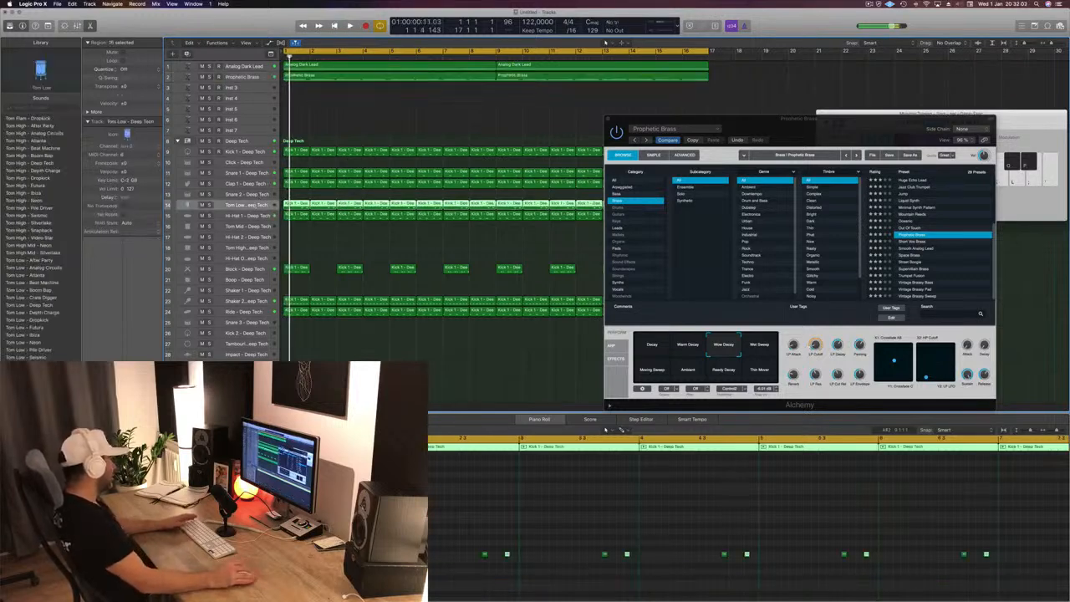
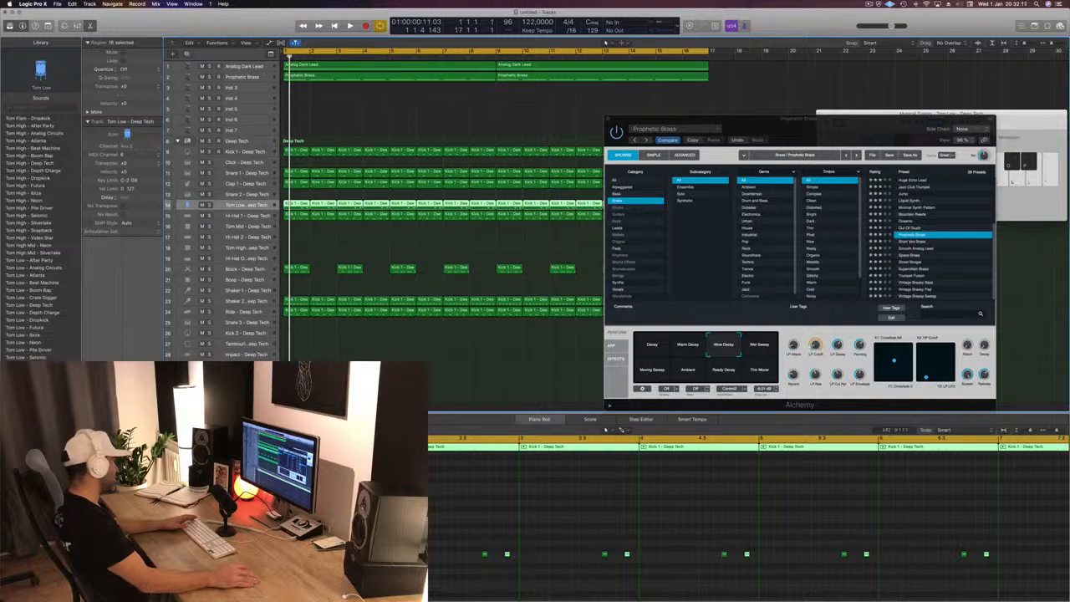
- Select the Prophetic Brass track, check its Limiter during playback and close the plug-in window
key(space)
click(259, 77)
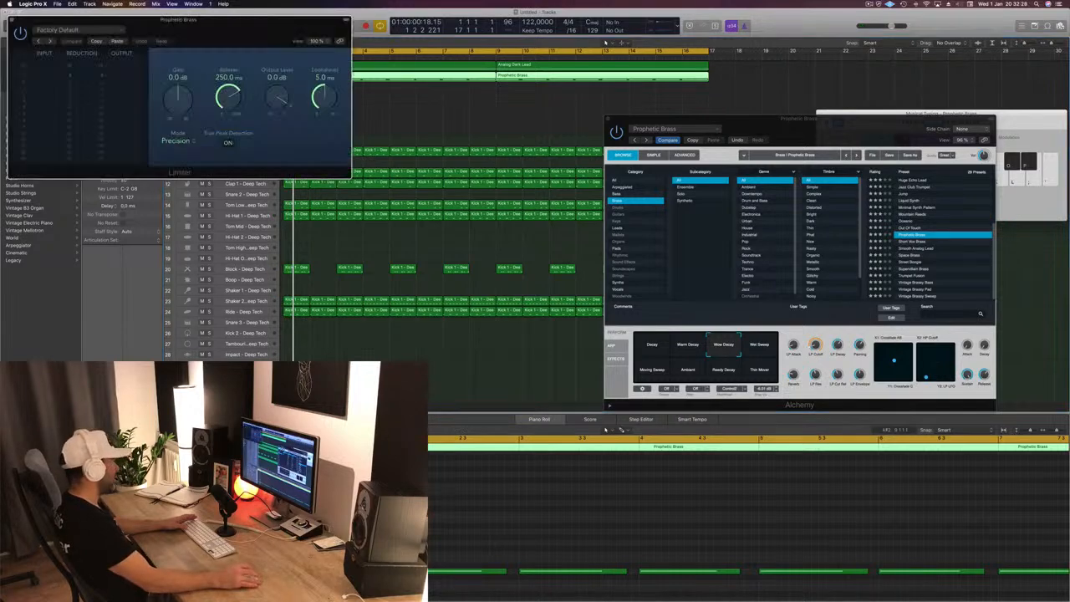
key(space)
drag(11, 19, 384, 195)
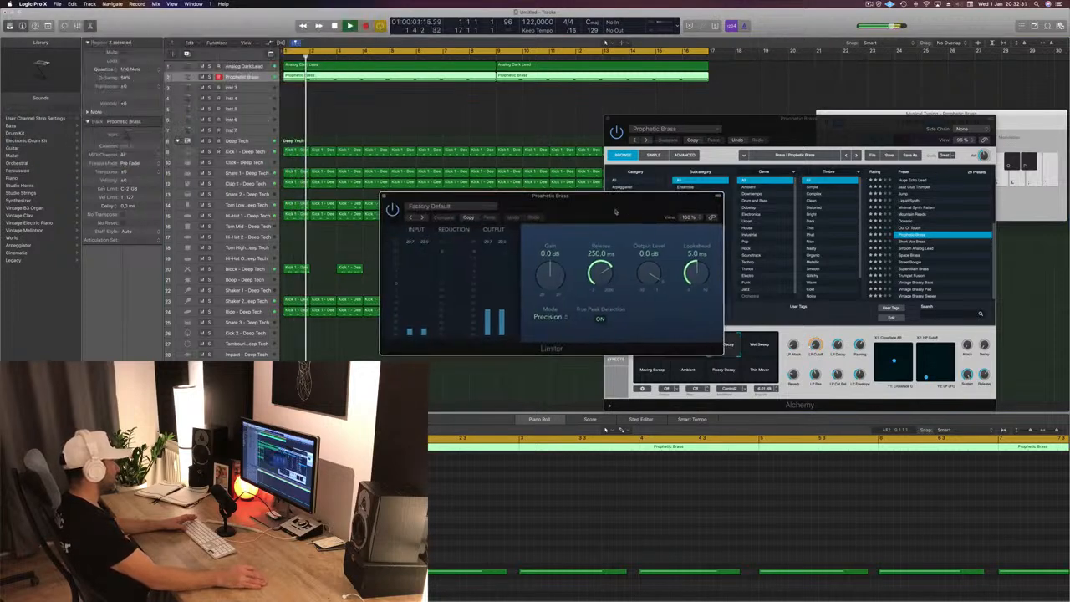
click(383, 198)
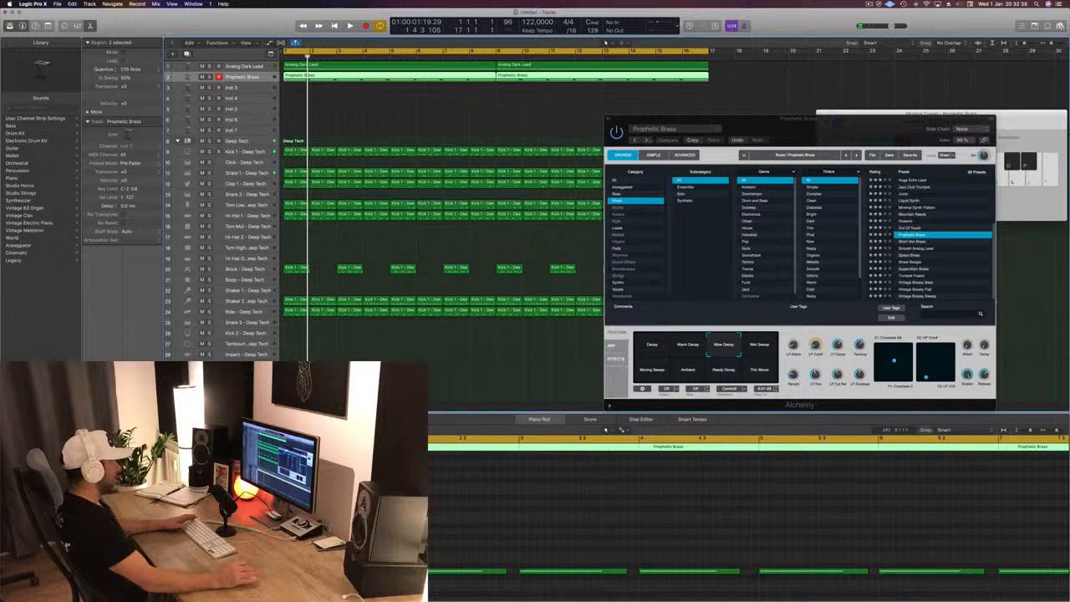
- Move Alchemy off the other windows and set its side chain to Bus 21, fed by Tom Low, during playback
drag(878, 129, 581, 165)
key(space)
key(space)
key(space)
click(658, 166)
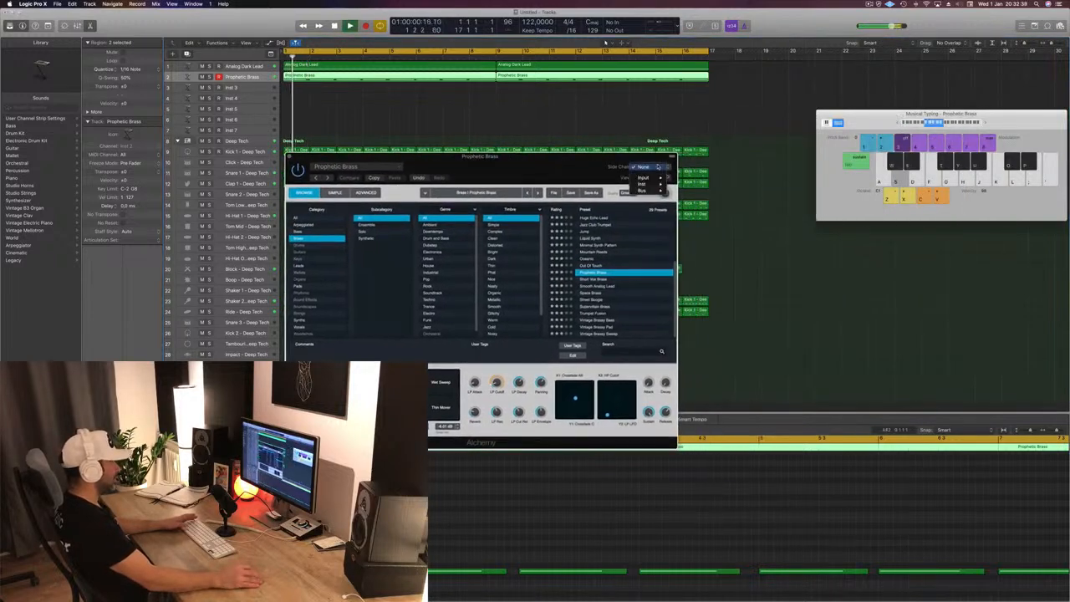
mouse_move(658, 187)
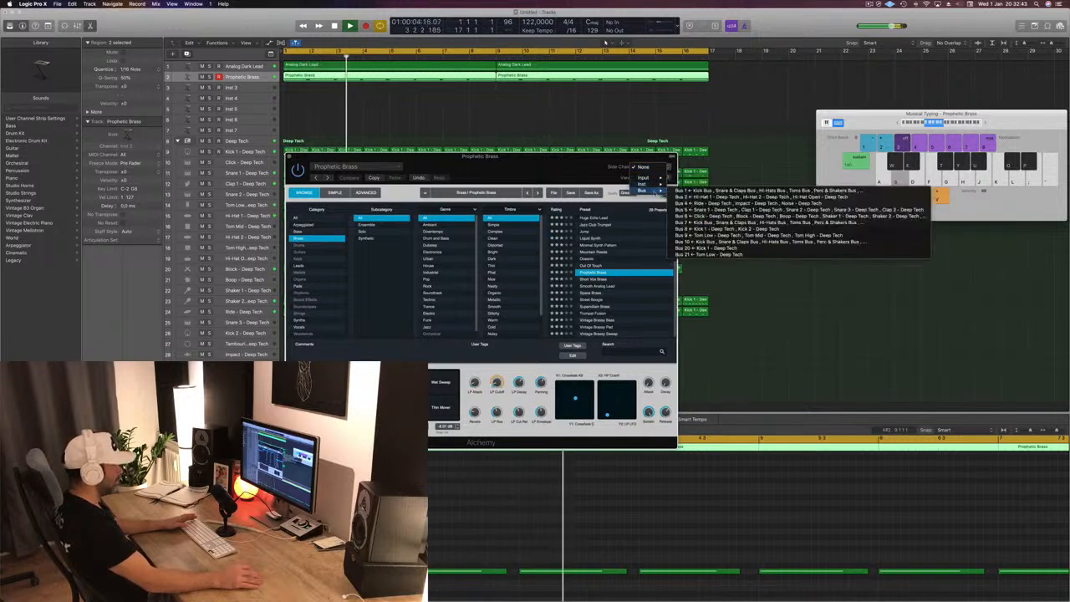
click(697, 254)
drag(530, 167, 702, 184)
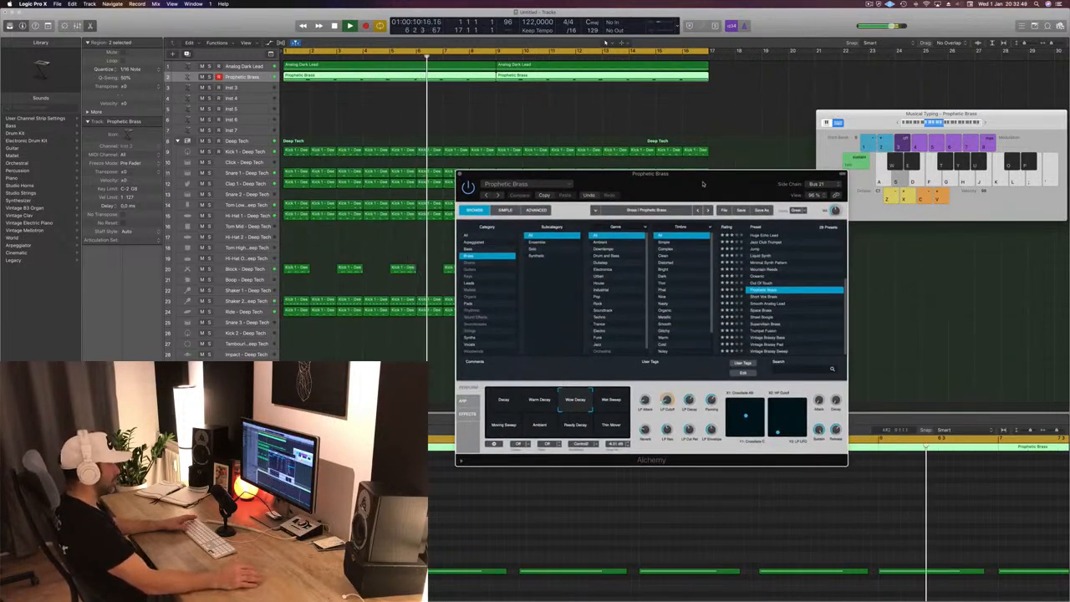
drag(702, 184, 646, 150)
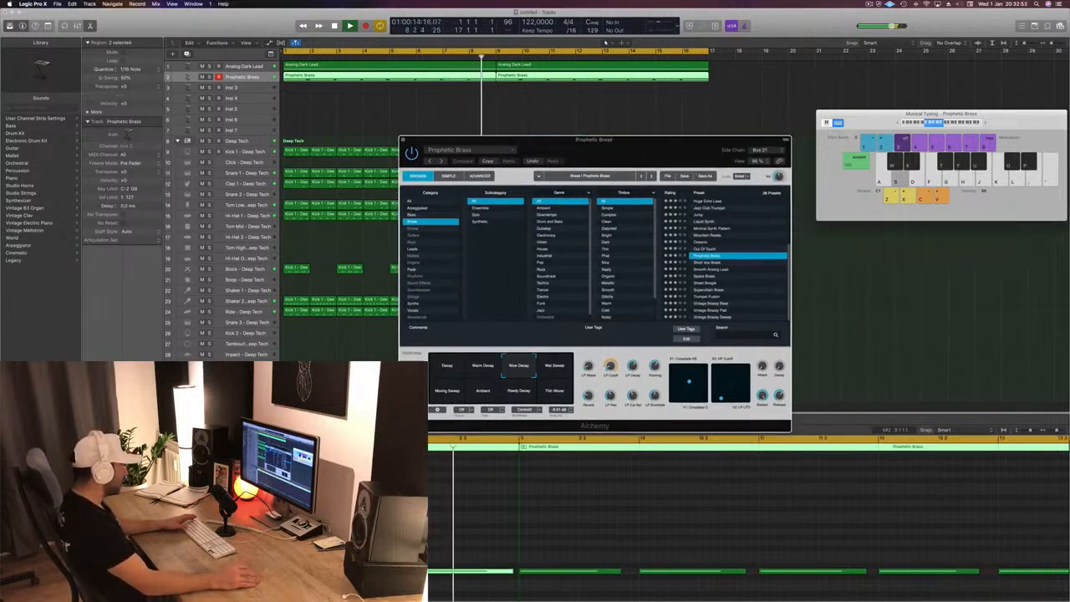
- Inspect Alchemy's extended parameters, collapse them again and stop playback
click(407, 425)
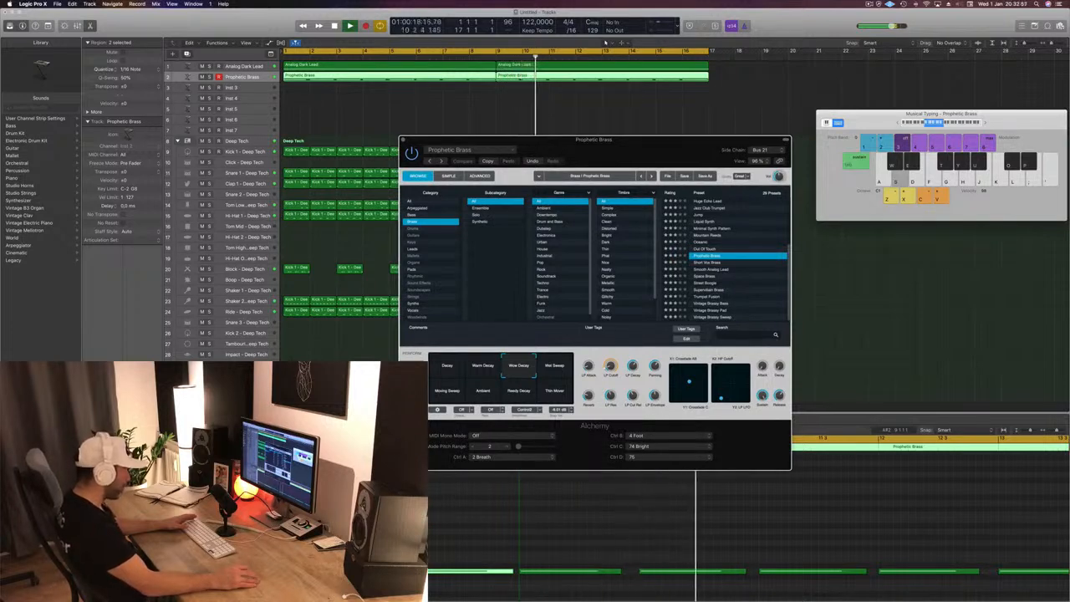
click(407, 425)
key(space)
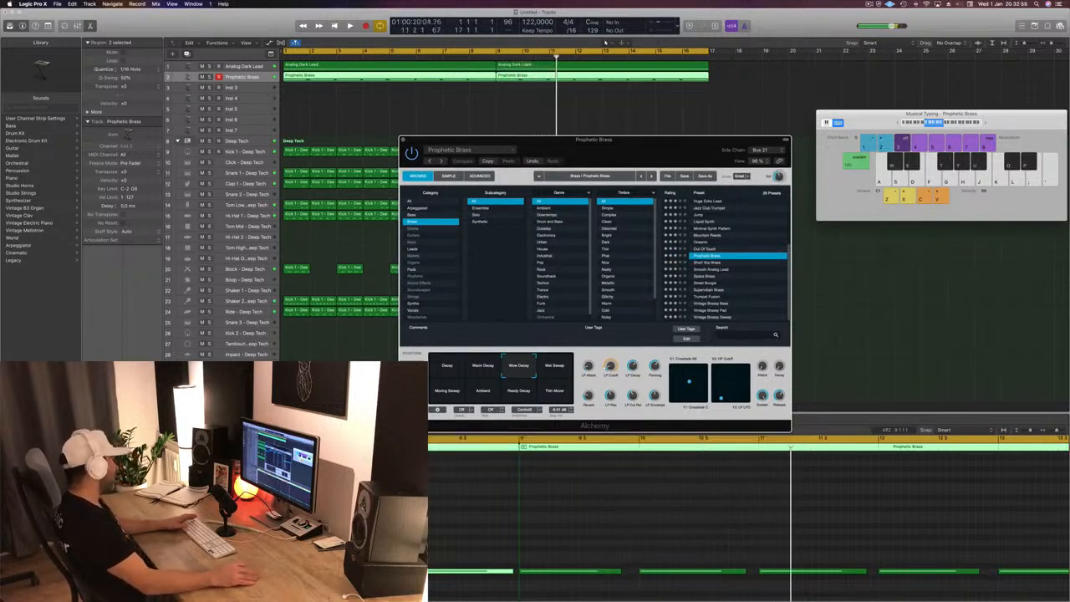
- Open a Compressor on the Prophetic Brass track and set its side chain to Bus 21, fed by Tom Low
click(861, 309)
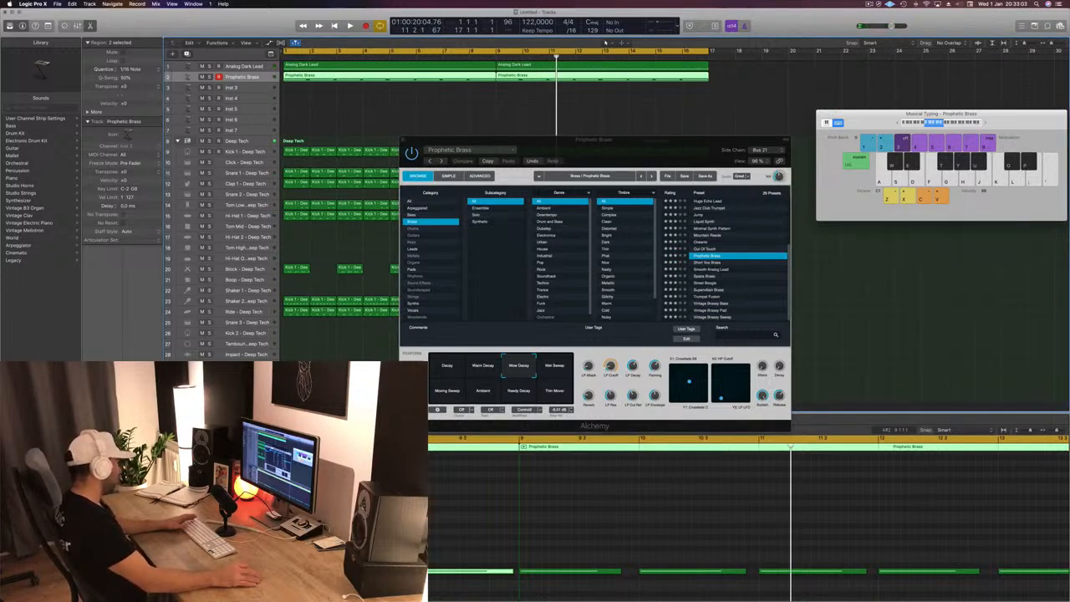
click(102, 451)
drag(188, 24, 398, 40)
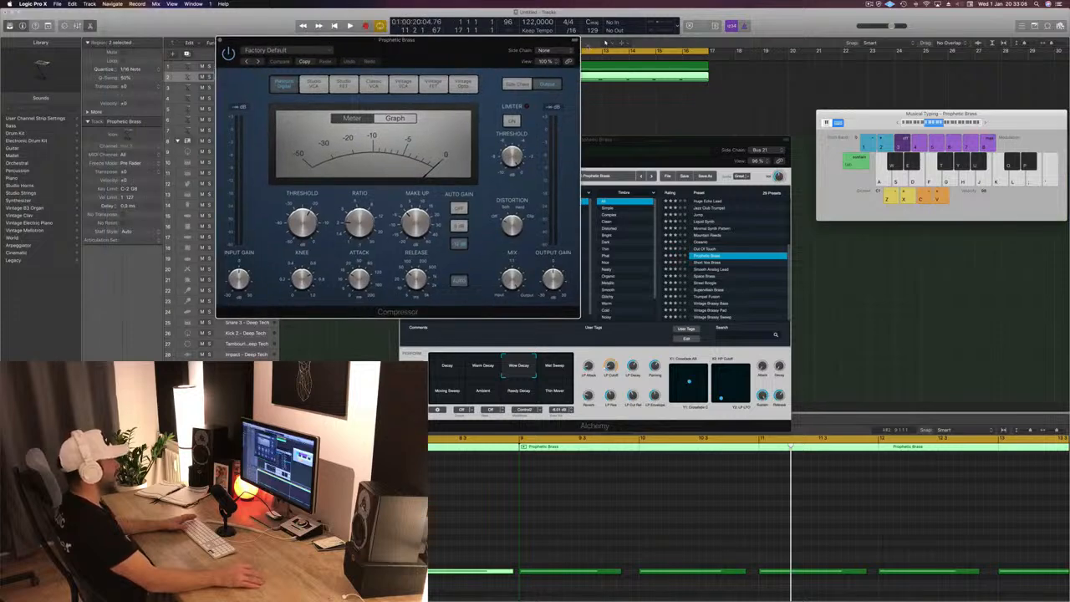
mouse_move(559, 75)
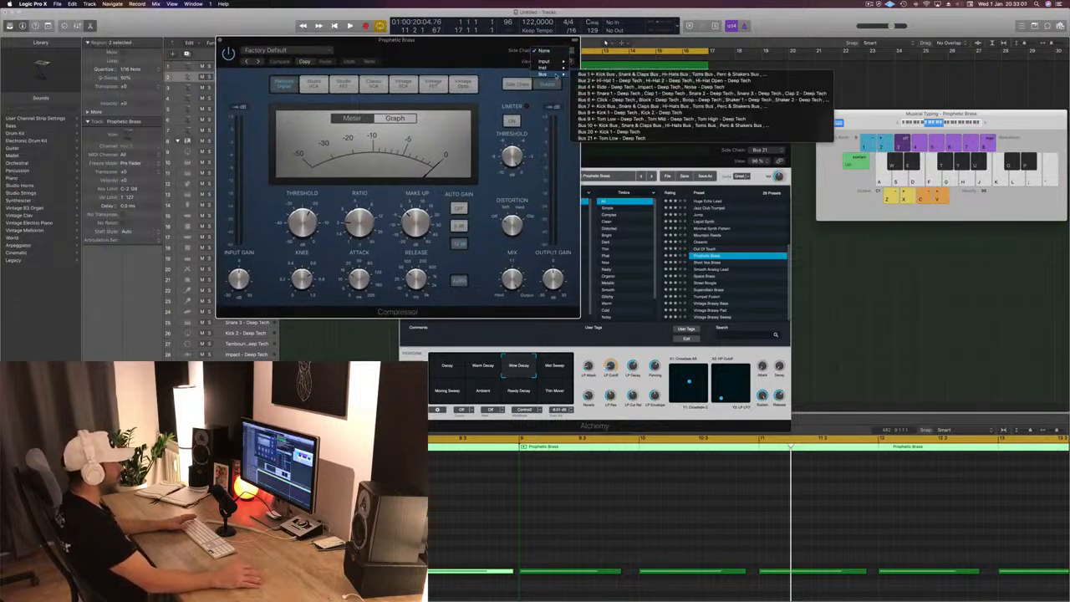
click(619, 138)
drag(438, 48, 635, 121)
- Audition the side-chained brass, deselect its regions and select the Tom Low track
key(space)
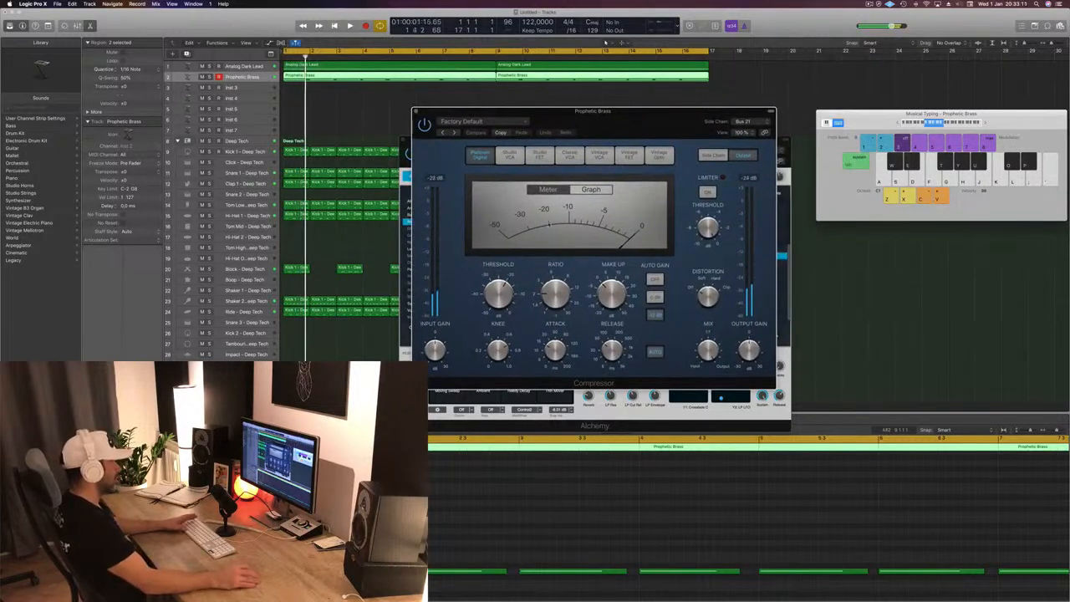
key(space)
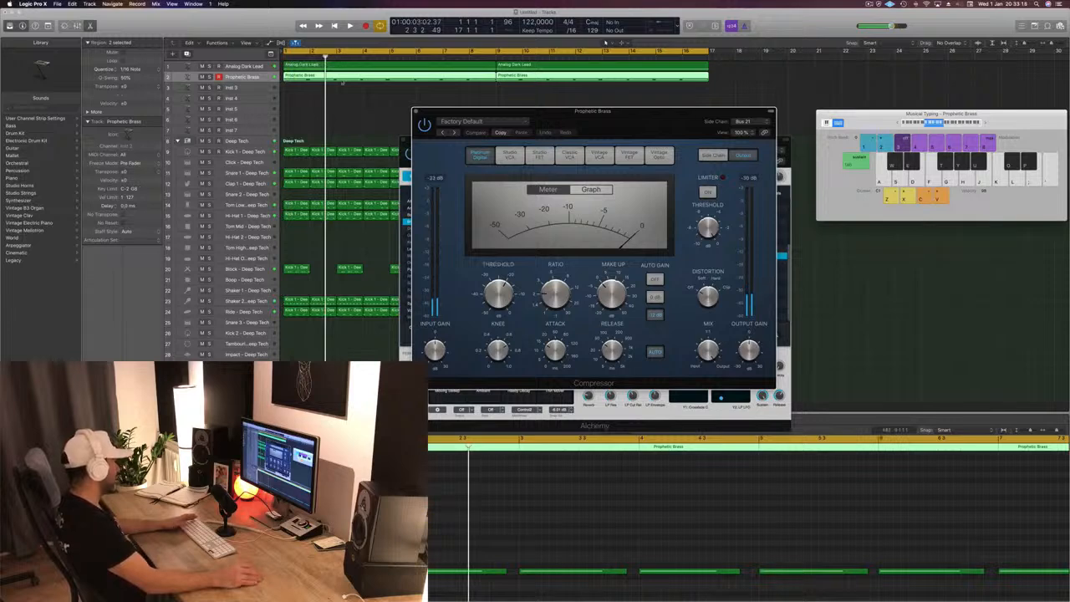
key(space)
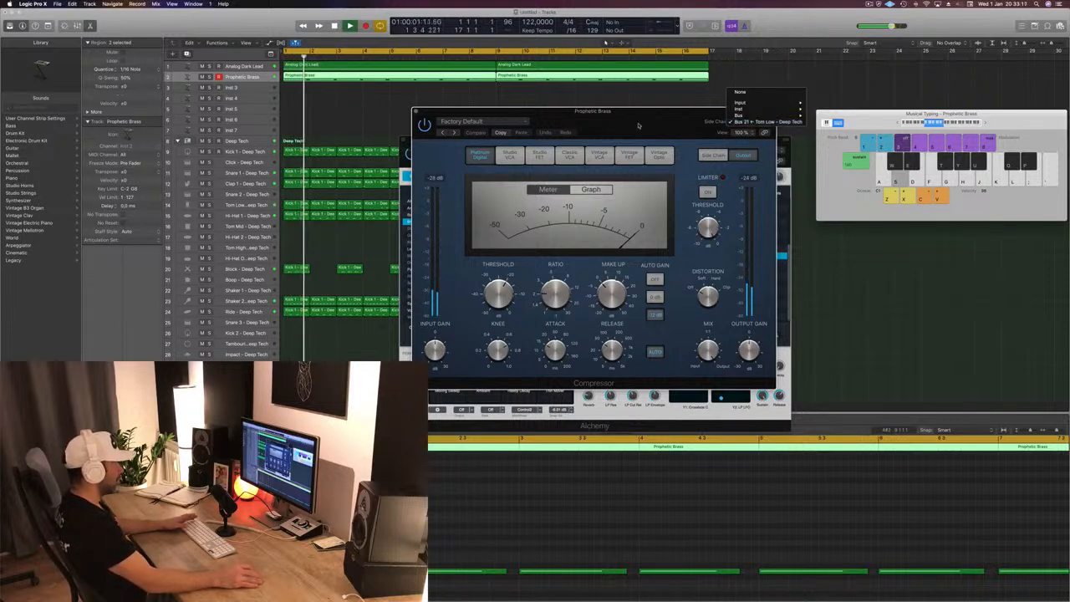
click(313, 245)
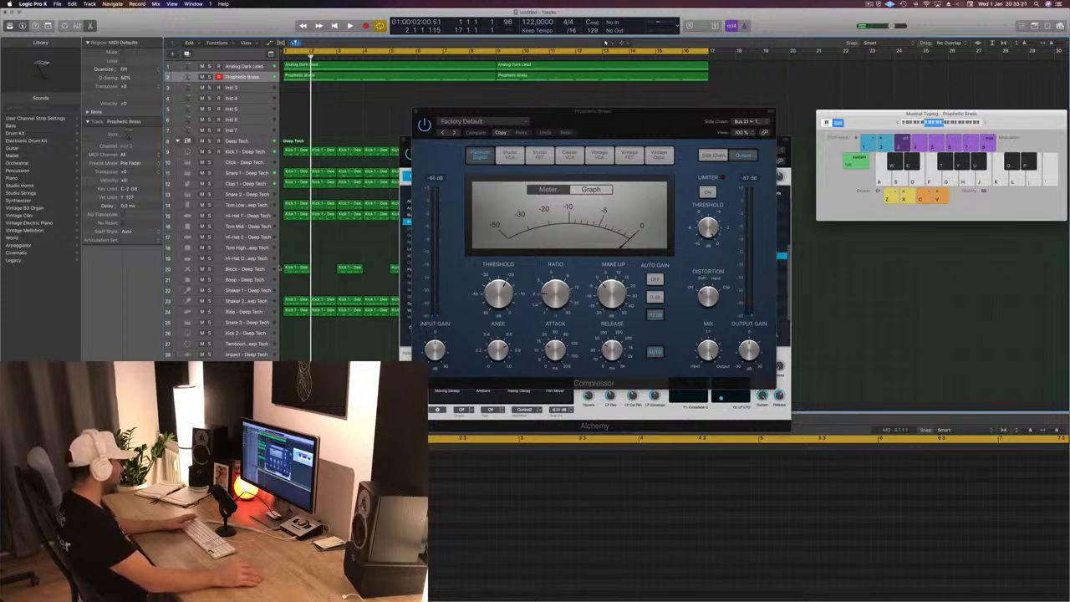
key(space)
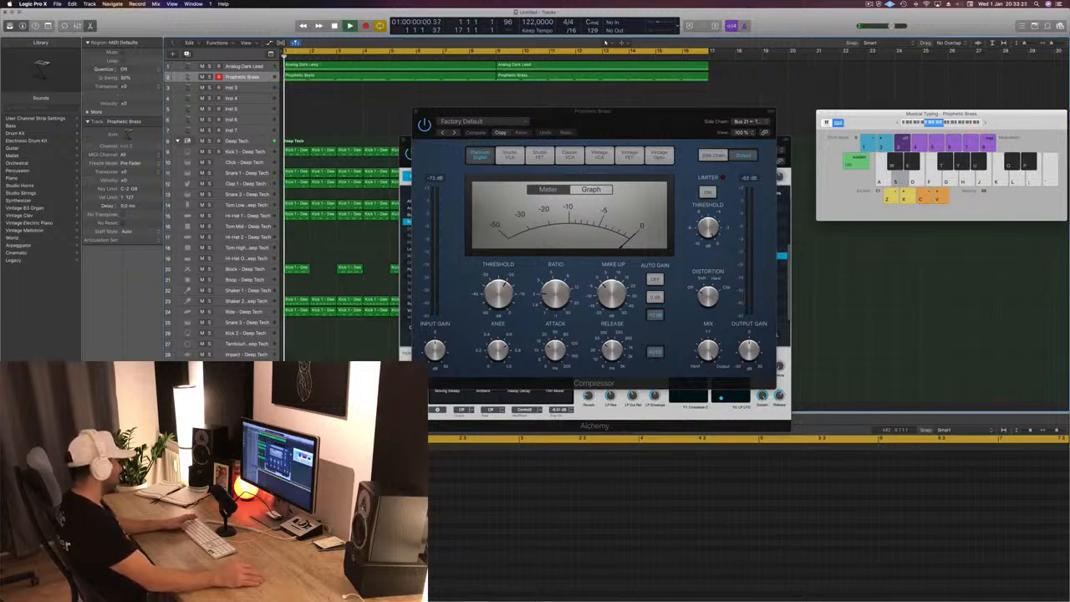
click(253, 206)
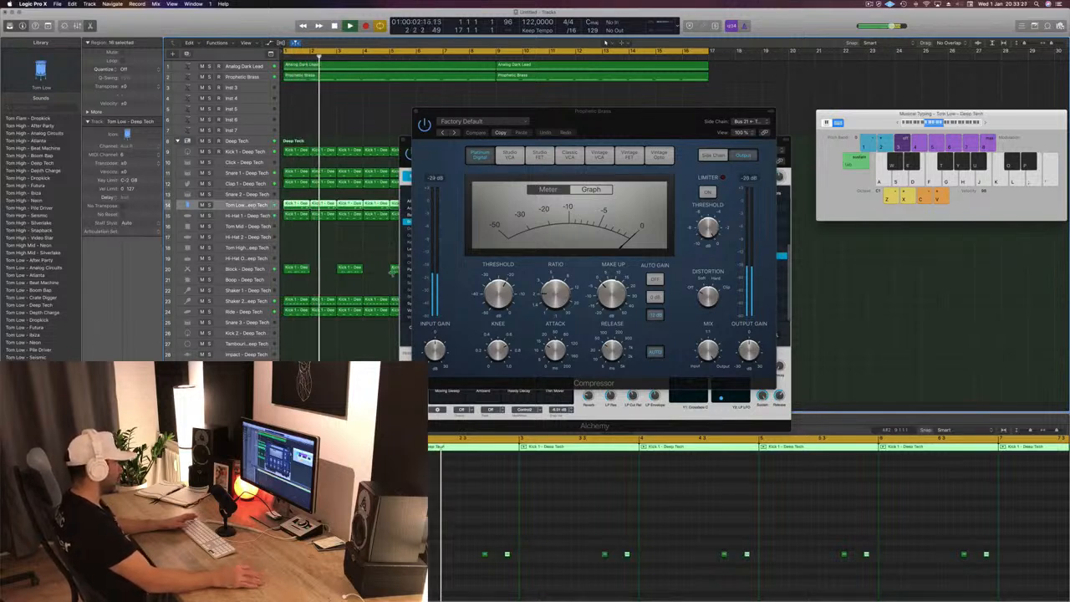
key(space)
- Set the Compressor's threshold to -21 dB and its release to 5 ms while replaying the track
click(500, 317)
key(space)
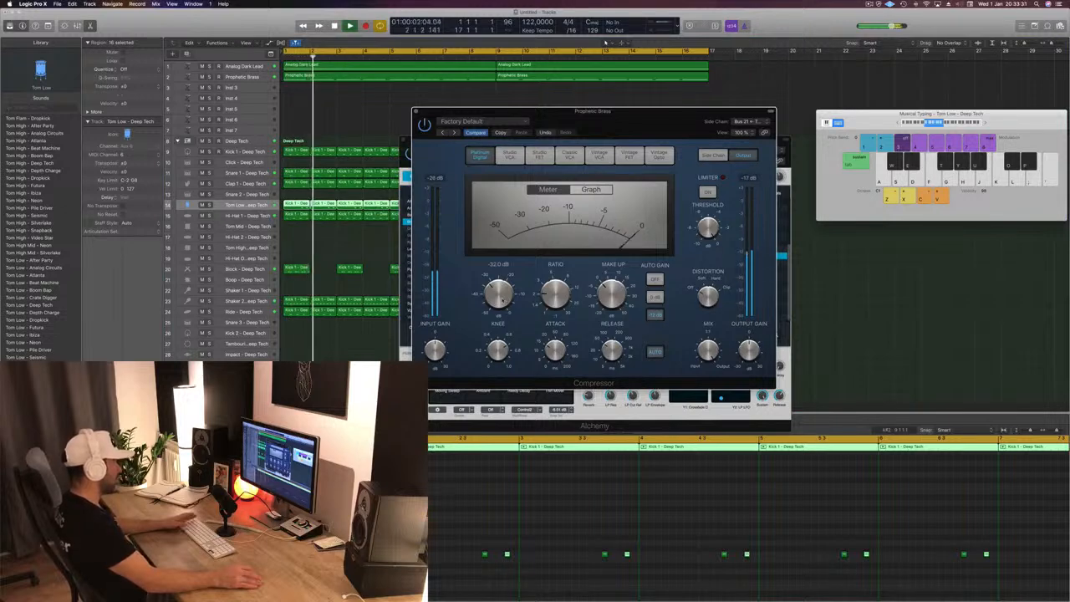
key(space)
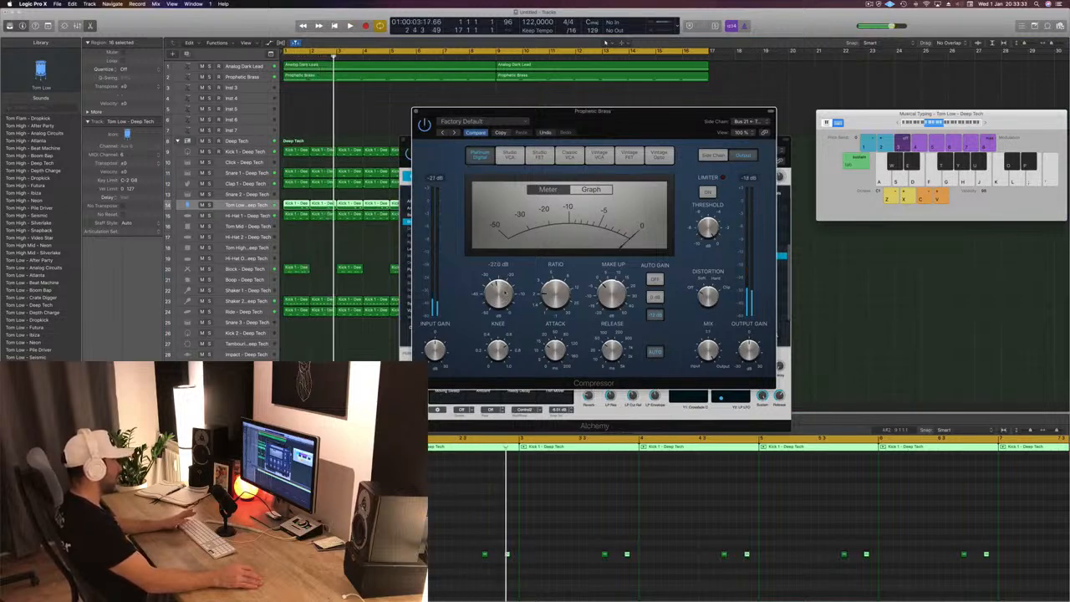
key(space)
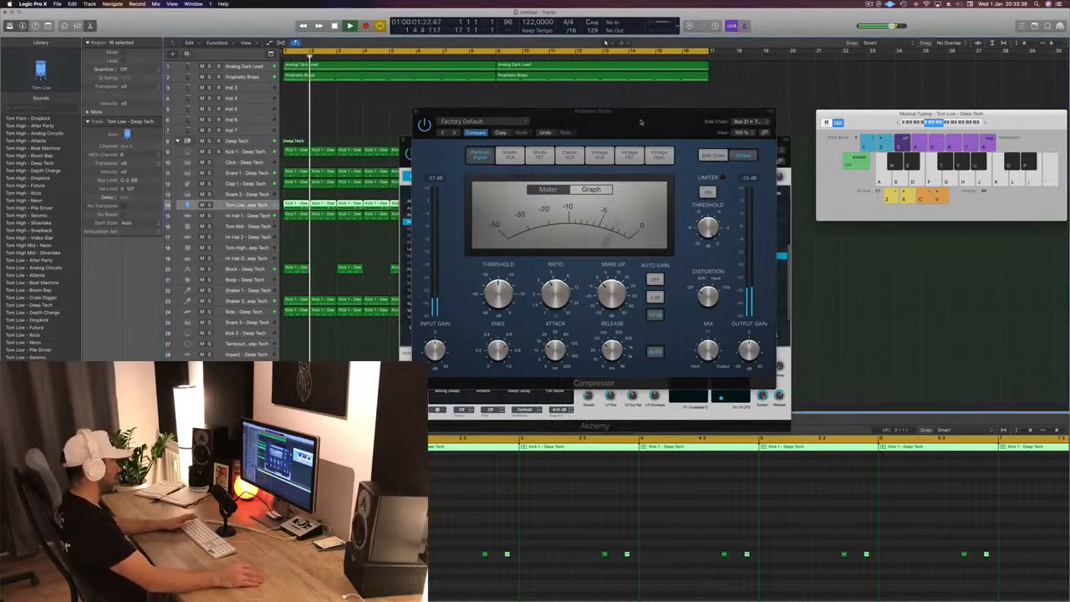
drag(641, 122, 672, 142)
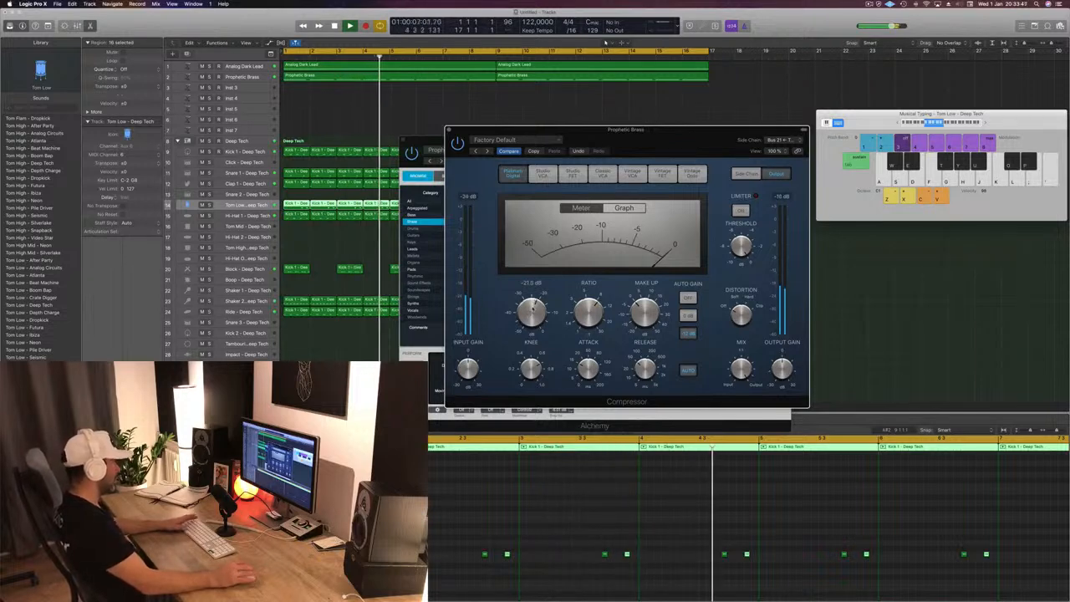
key(space)
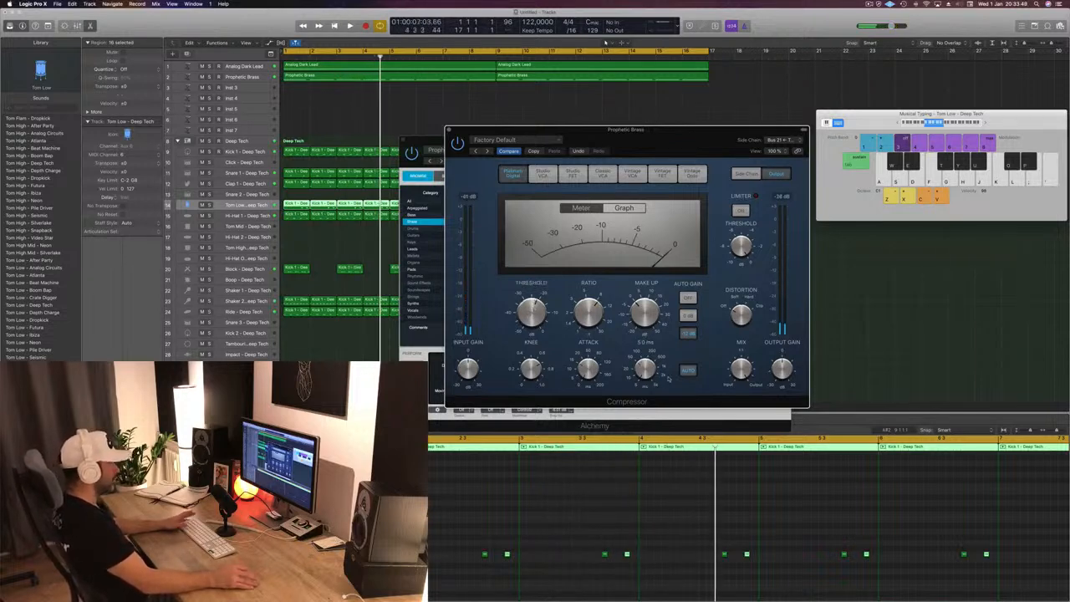
key(space)
- Show the Compressor's side-chain detection and filter settings and fine-tune its threshold during playback
click(749, 174)
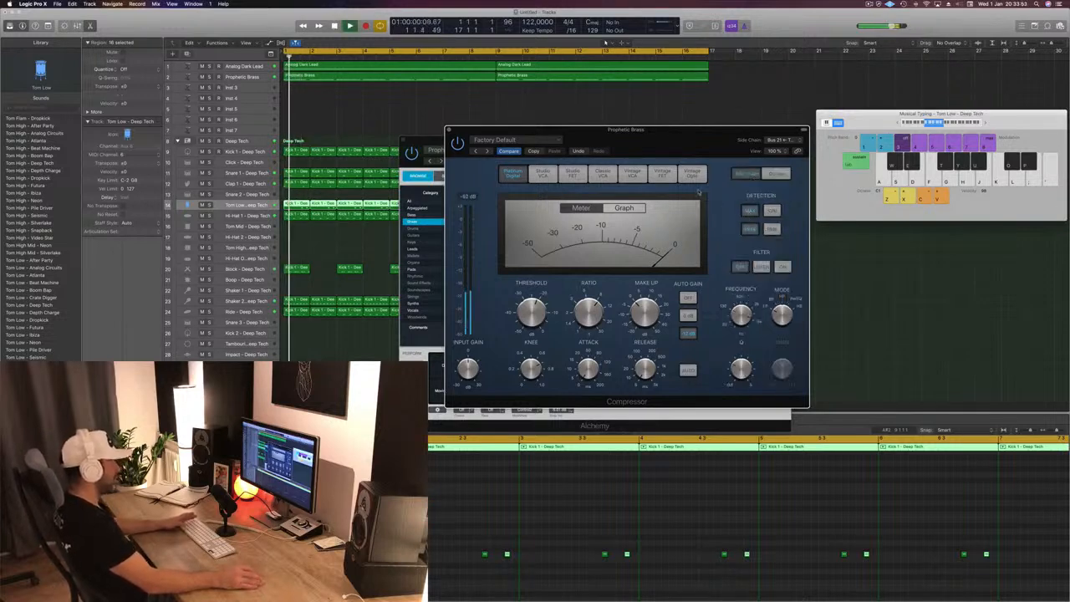
drag(725, 138, 777, 180)
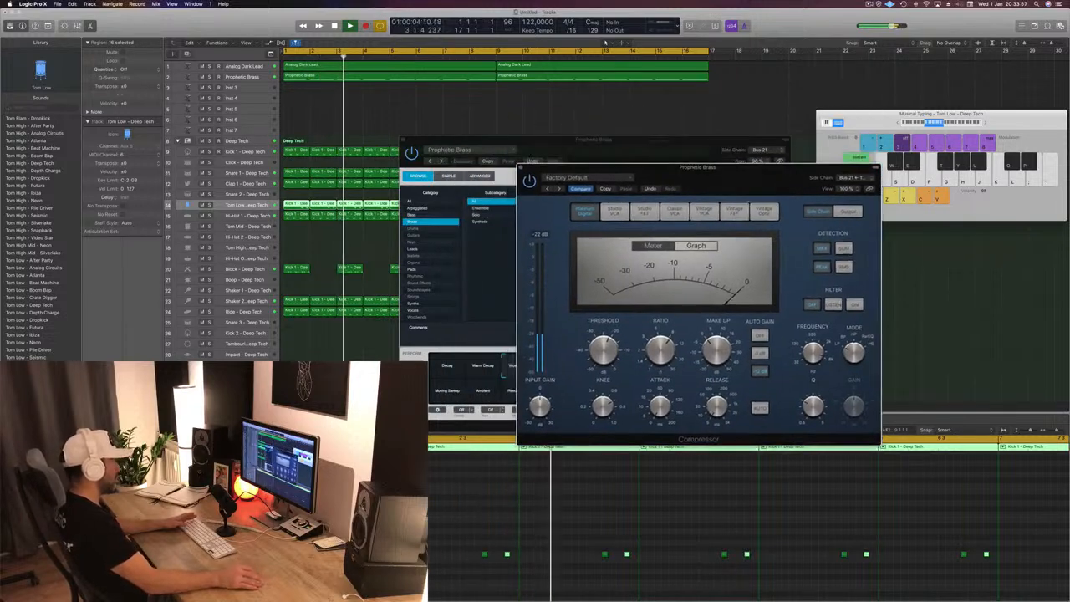
drag(609, 347, 609, 359)
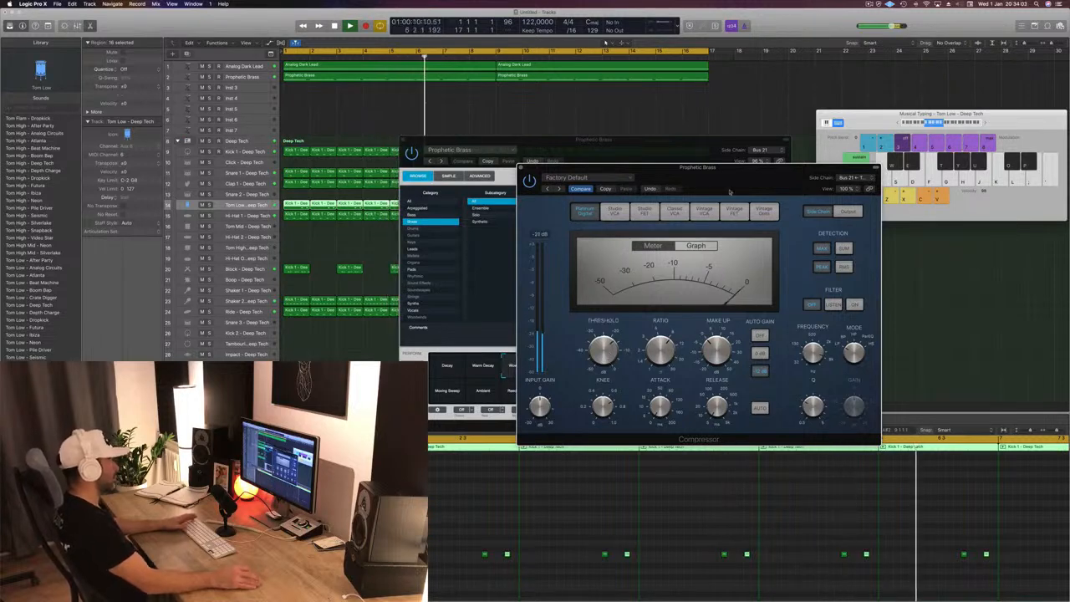
- Move the Compressor aside, audition other Alchemy performance snapshots and return to the original decay snapshot
drag(729, 191, 1053, 86)
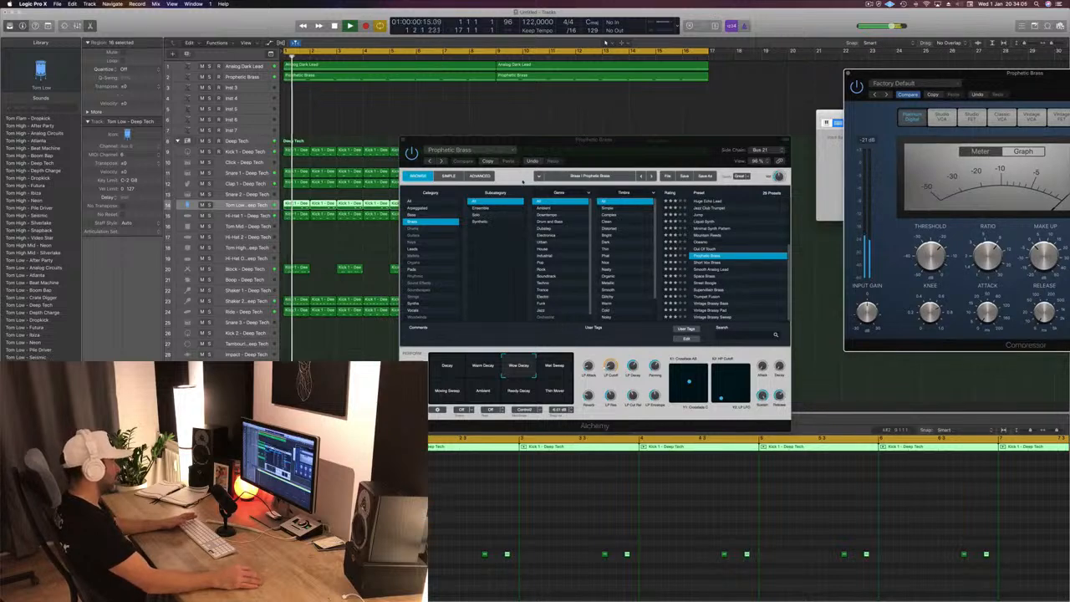
click(447, 393)
click(518, 391)
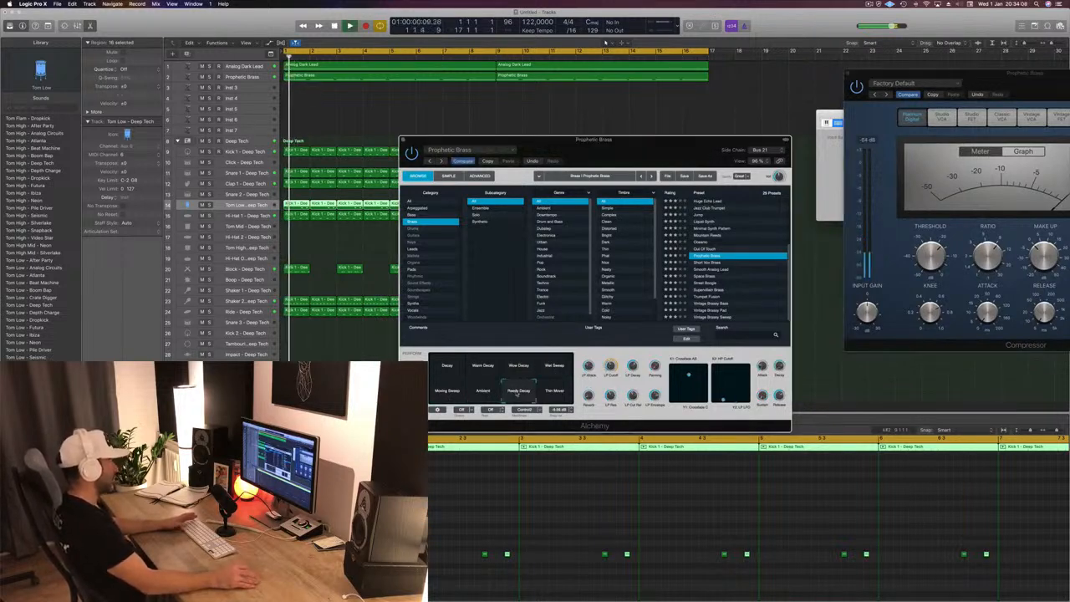
click(518, 365)
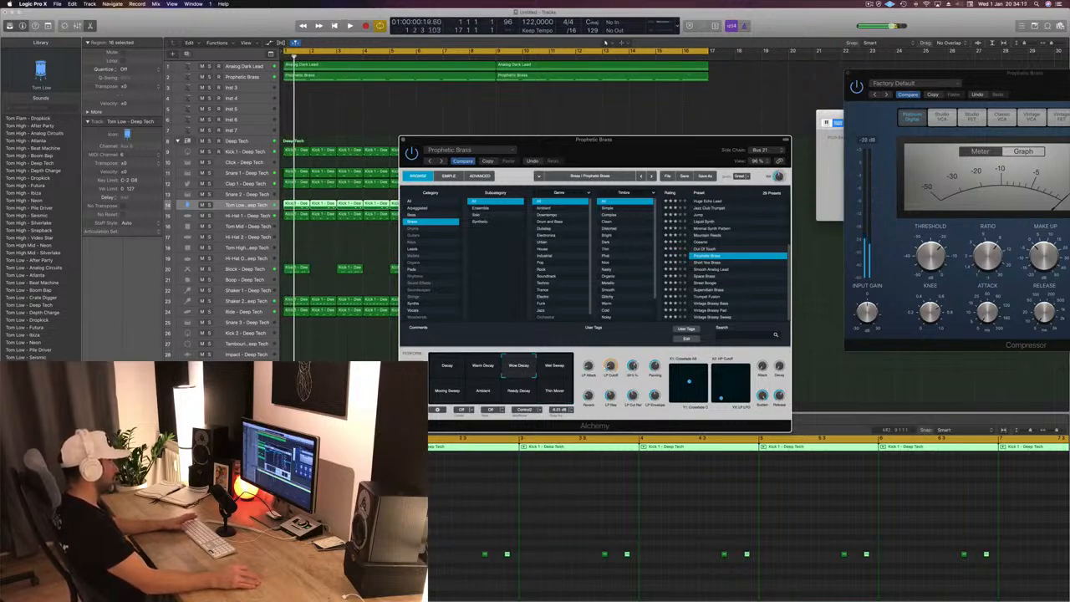
- Switch Alchemy to its Advanced view and restart playback from the beginning
key(space)
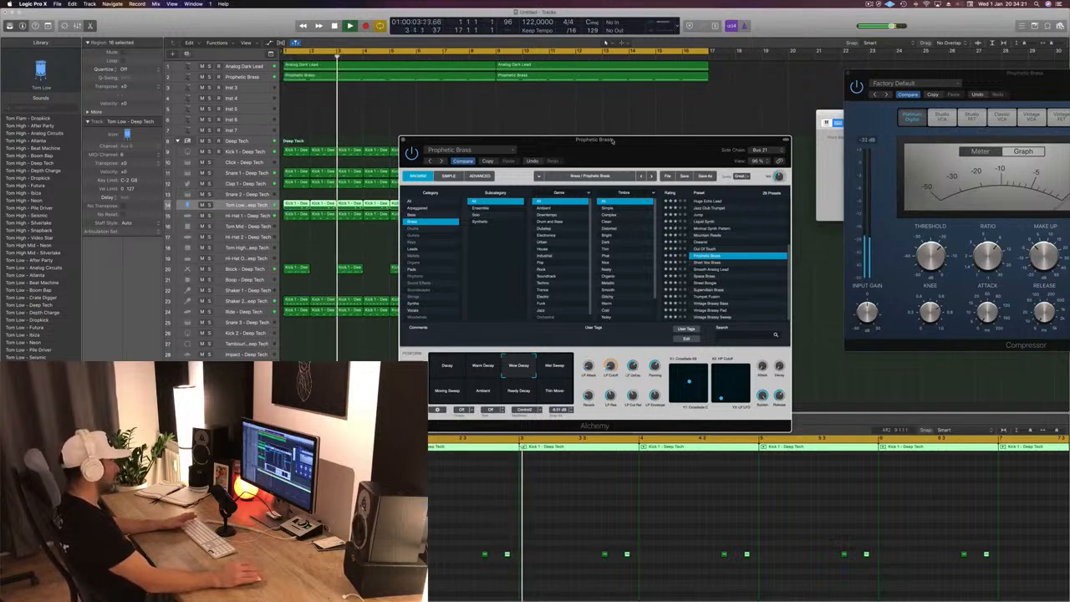
click(417, 175)
click(479, 175)
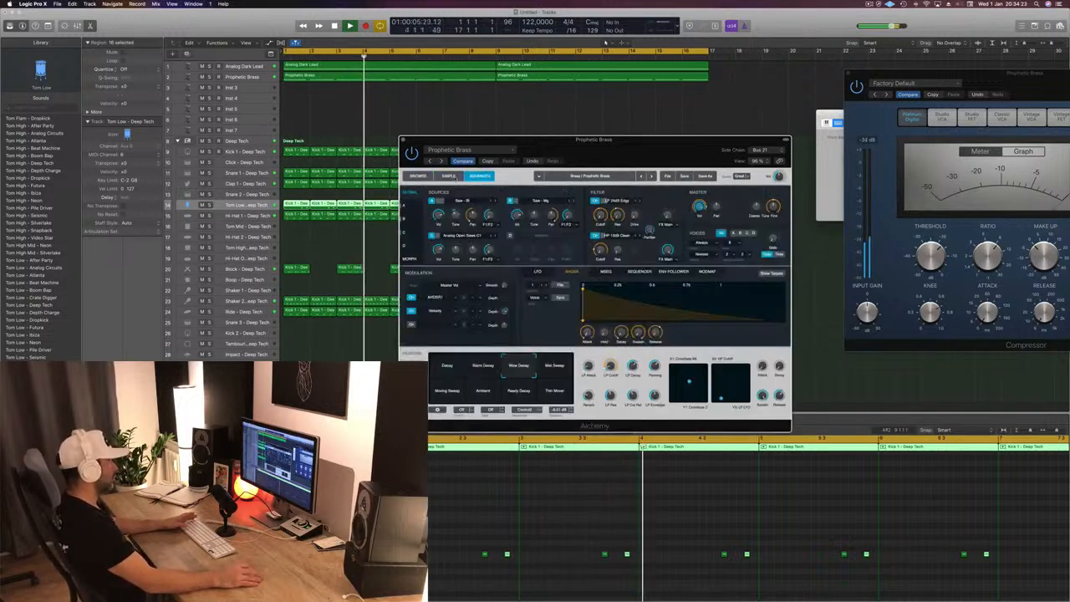
key(Return)
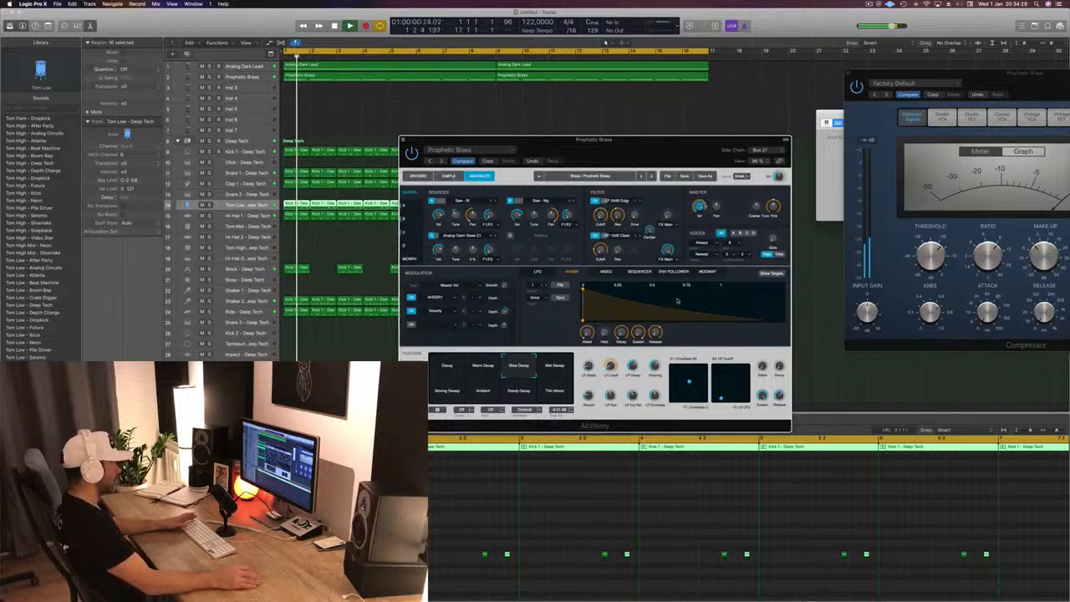
- Try lengthening the notes of the first Prophetic Brass region until they touch, audition them, and return to the original note lengths
click(422, 78)
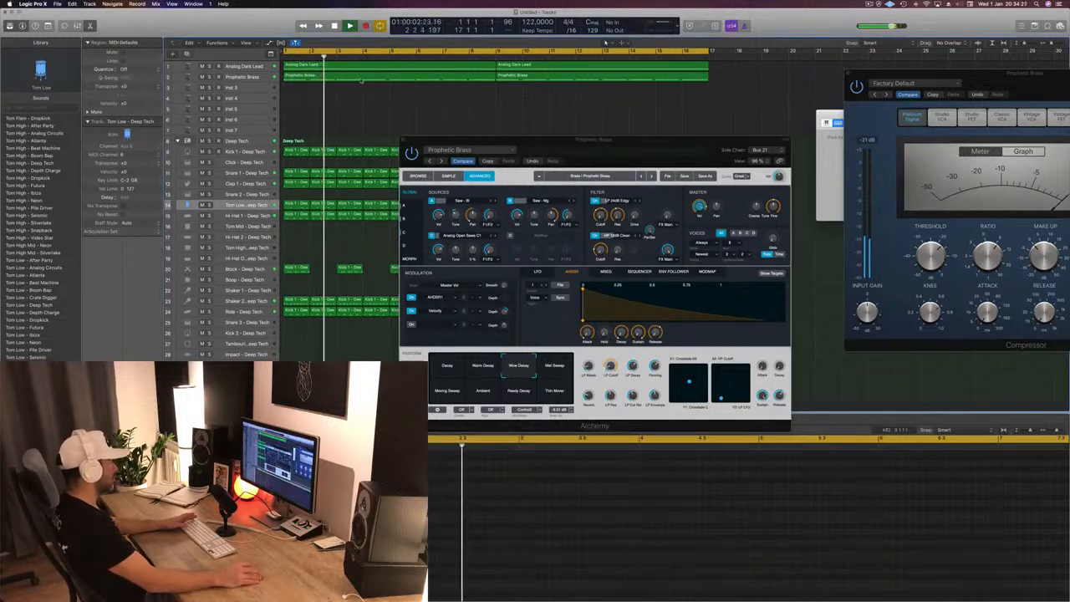
scroll(438, 504, down, 5)
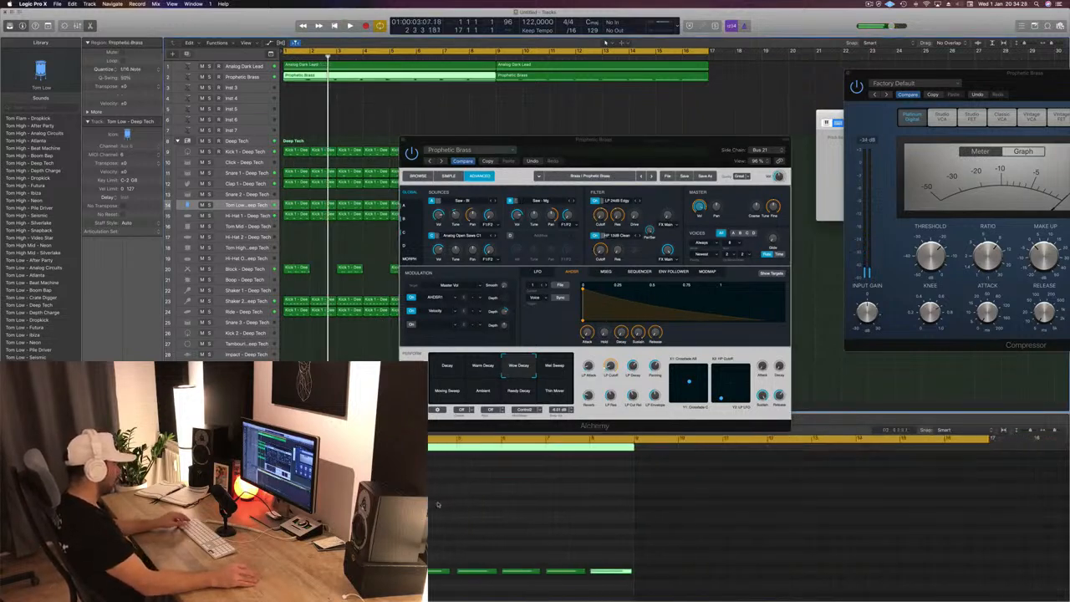
scroll(631, 470, down, 5)
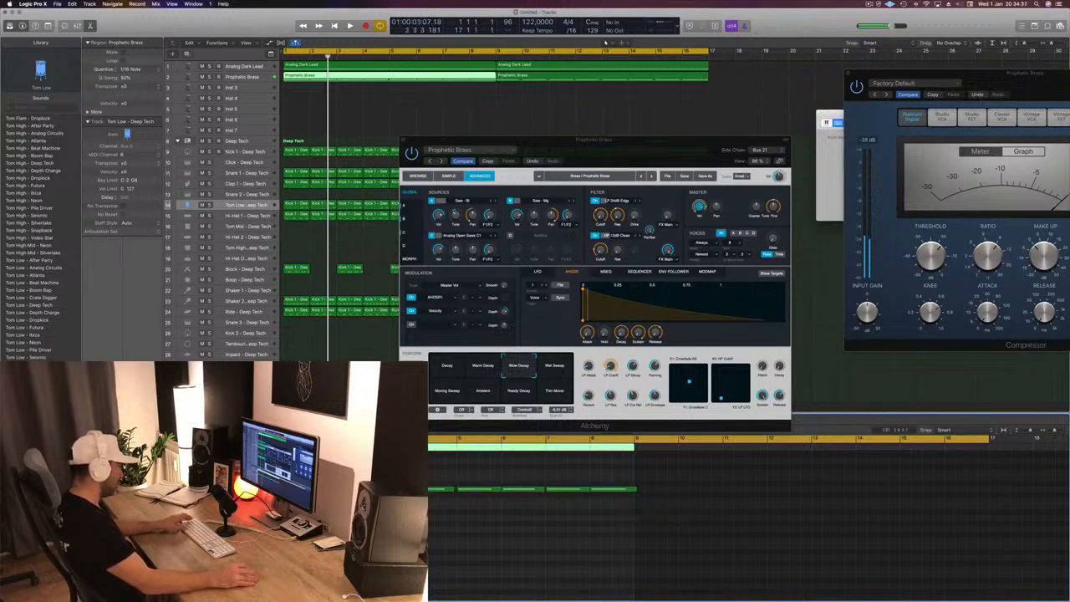
key(space)
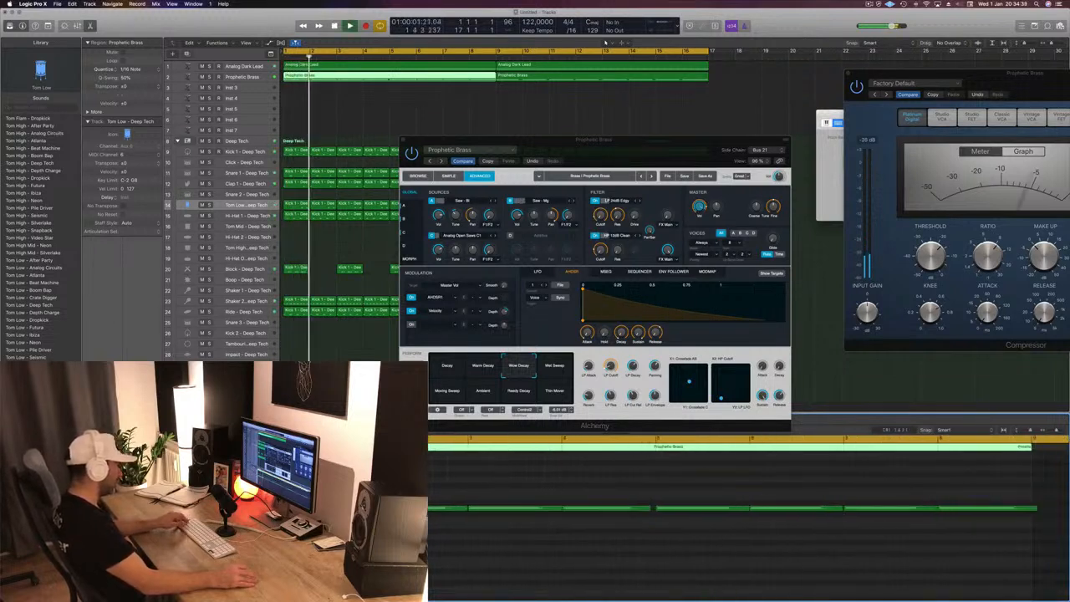
scroll(635, 510, down, 5)
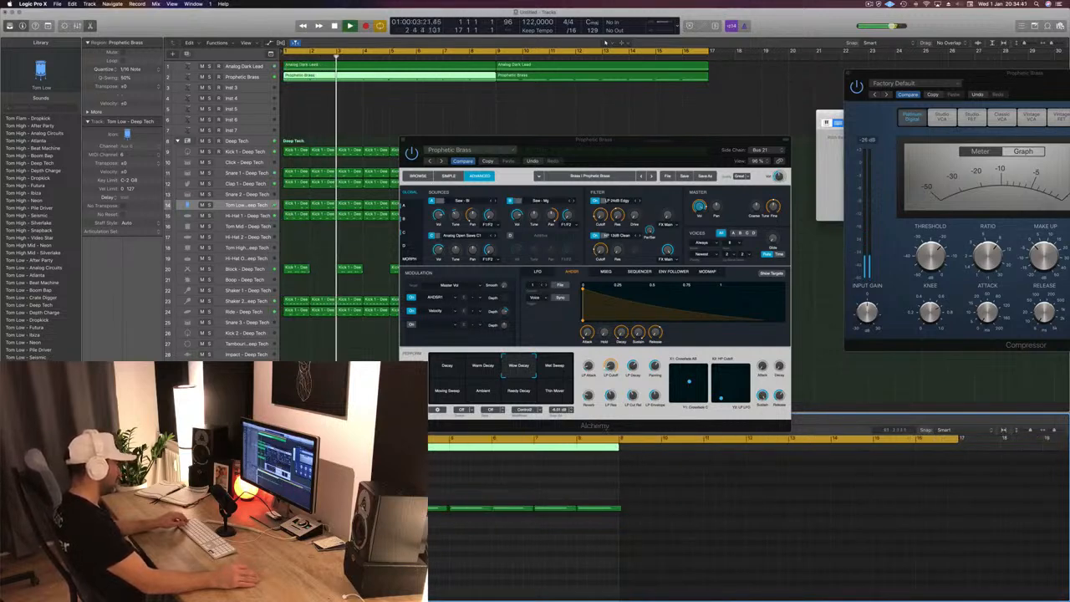
scroll(635, 510, down, 3)
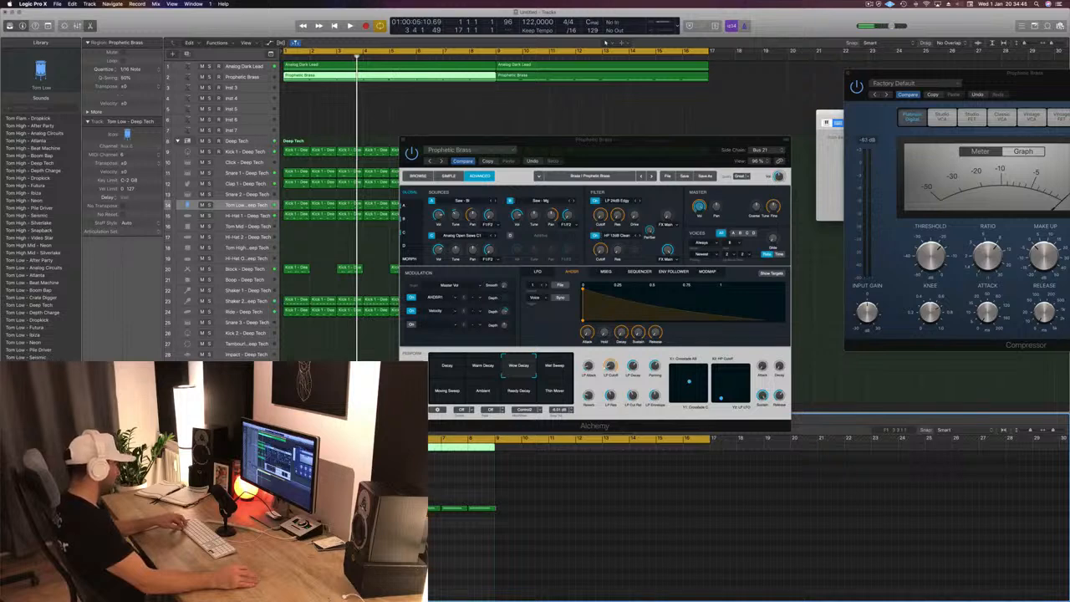
key(space)
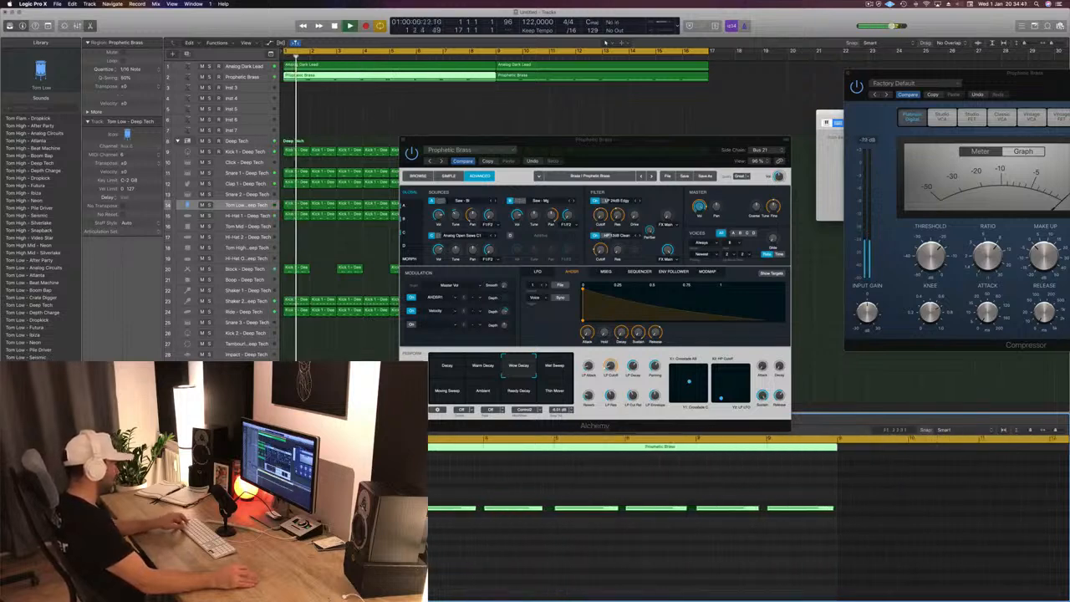
- Close the Alchemy window, select the Prophetic Brass track and replay the arrangement from the beginning
drag(416, 140, 453, 130)
click(441, 131)
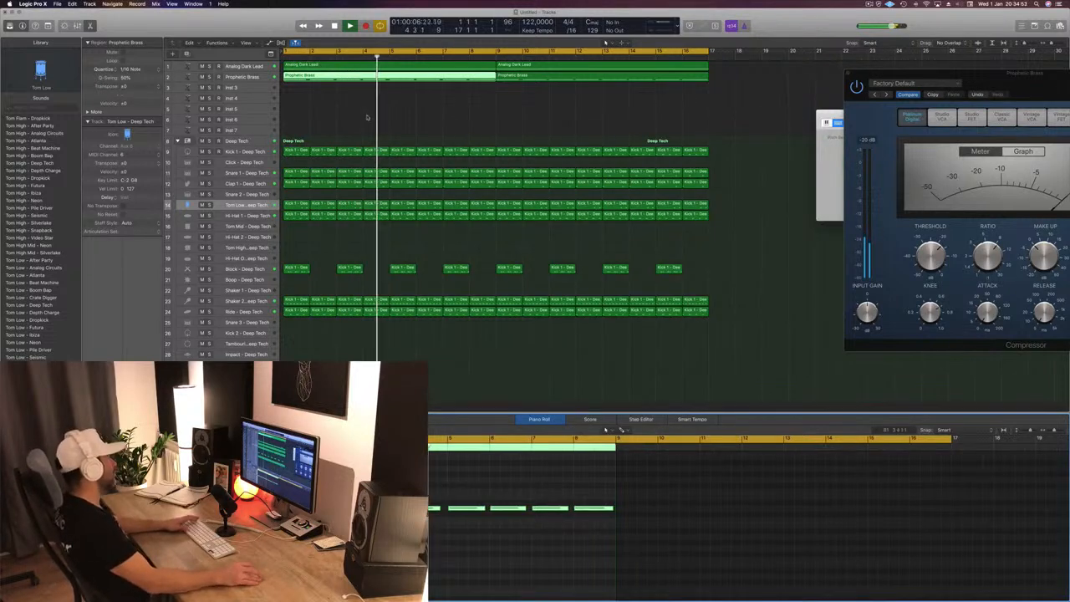
key(Return)
click(245, 77)
key(Return)
key(space)
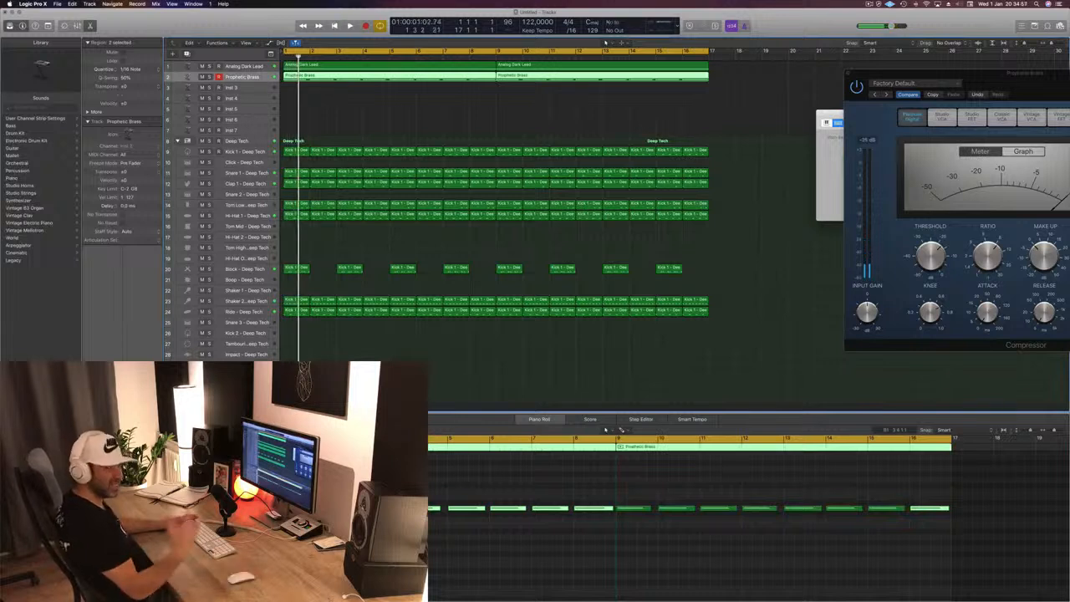
- Route Prophetic Brass to Aux 35 through Bus 22 and insert SilverVerb there, replaying the track in between
key(space)
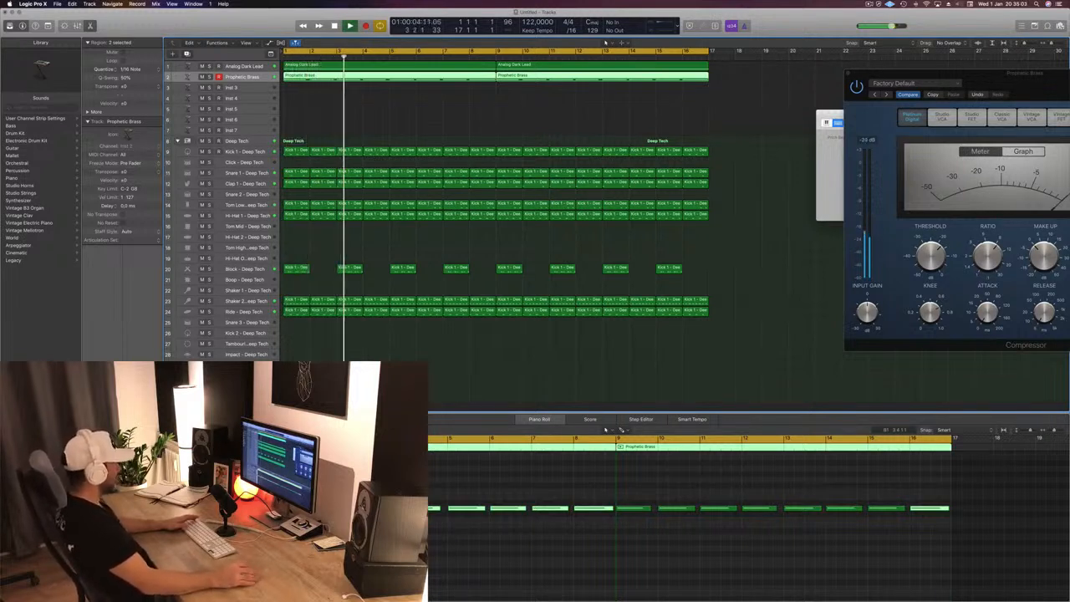
key(Return)
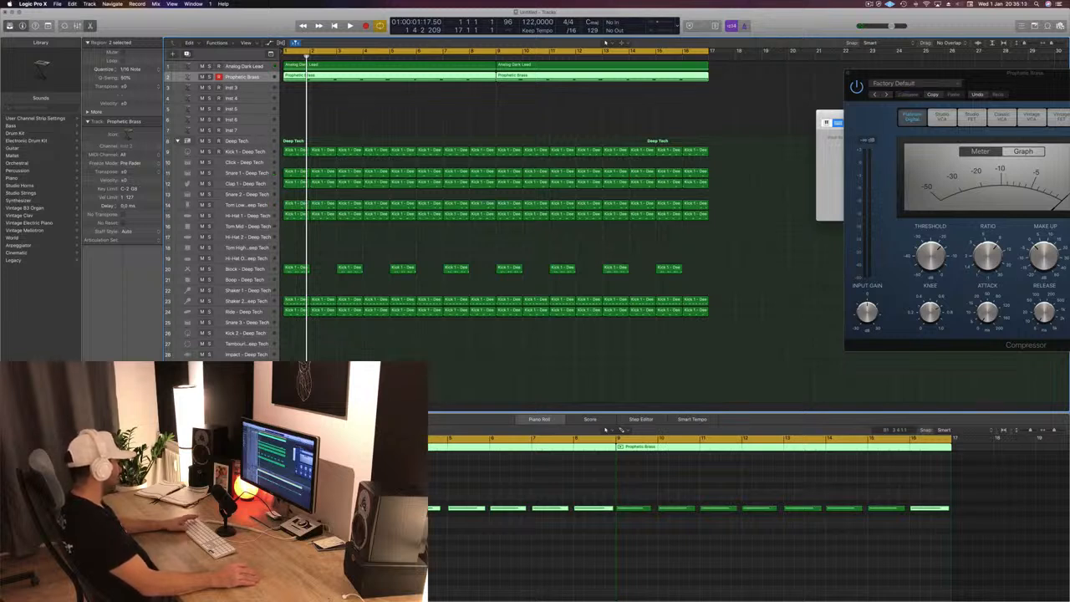
key(space)
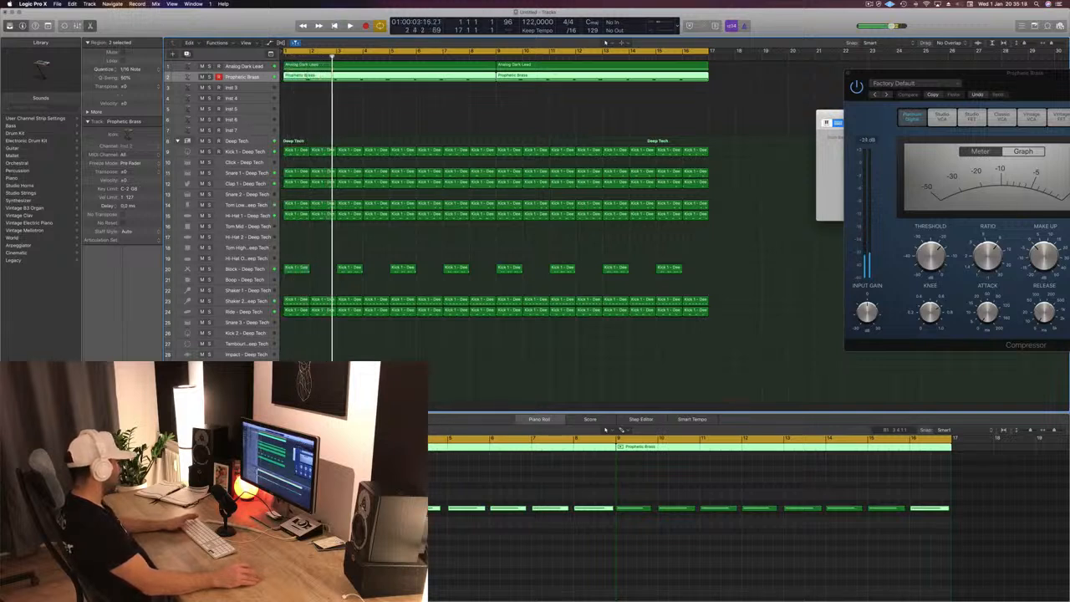
key(space)
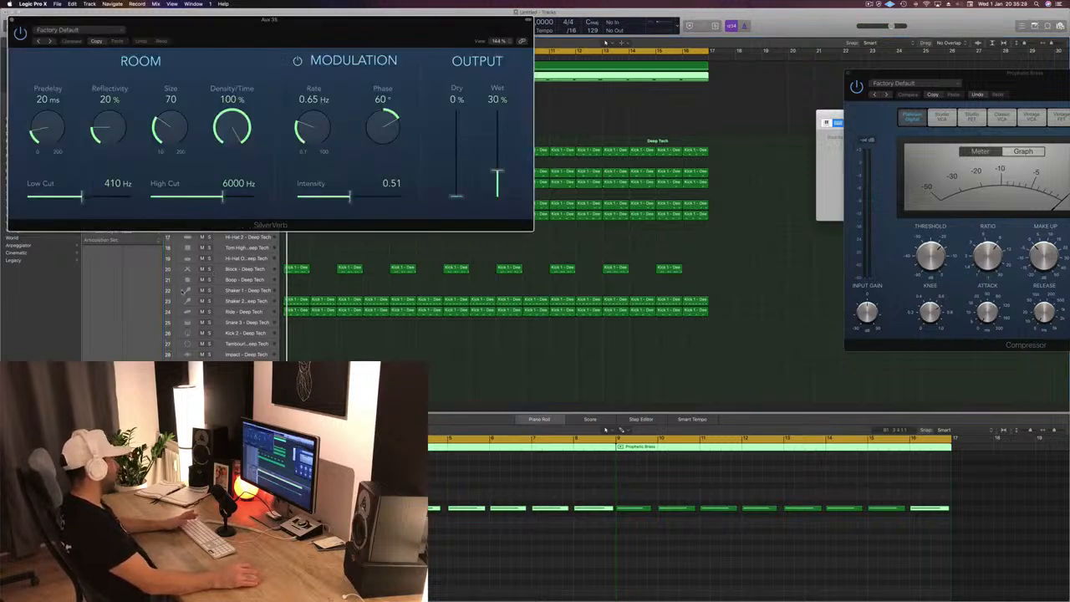
- Load the grandiose preset in the Aux 35 SilverVerb and audition it with its window moved aside
drag(308, 35, 781, 95)
click(544, 90)
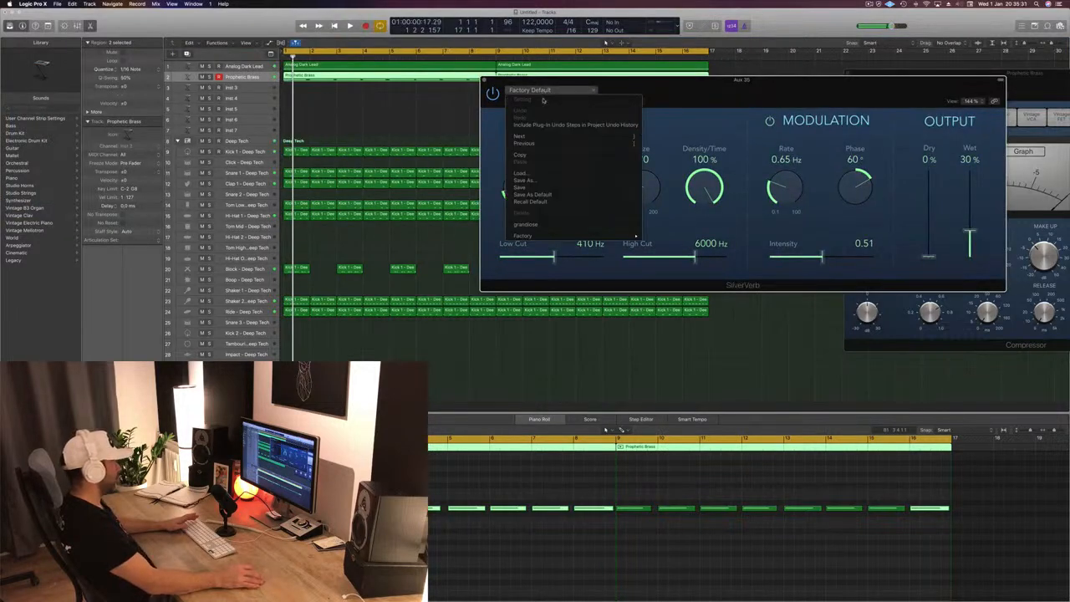
click(553, 225)
key(space)
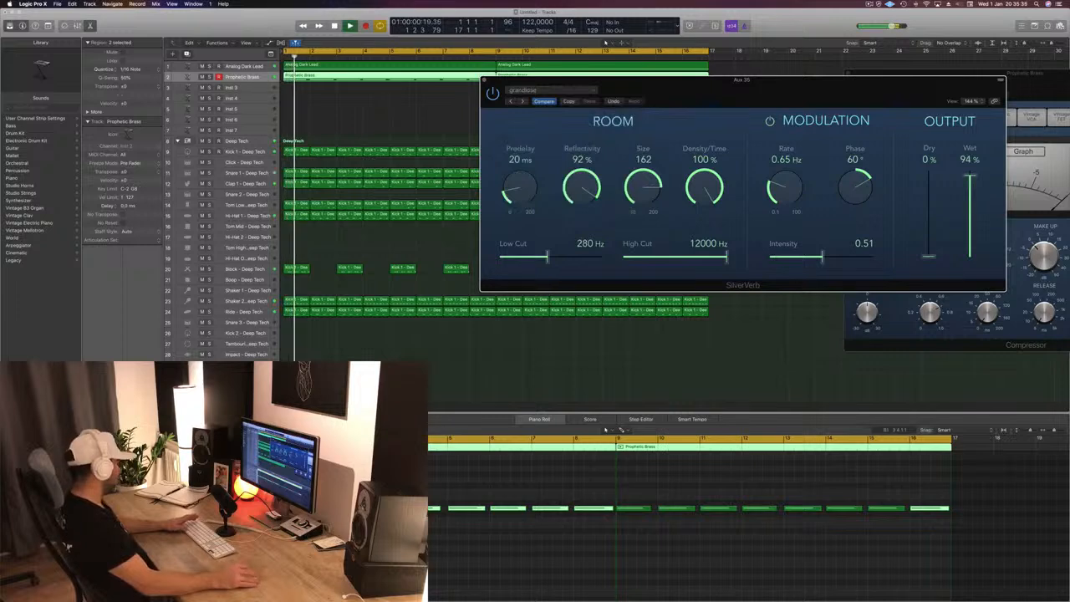
drag(806, 87, 770, 177)
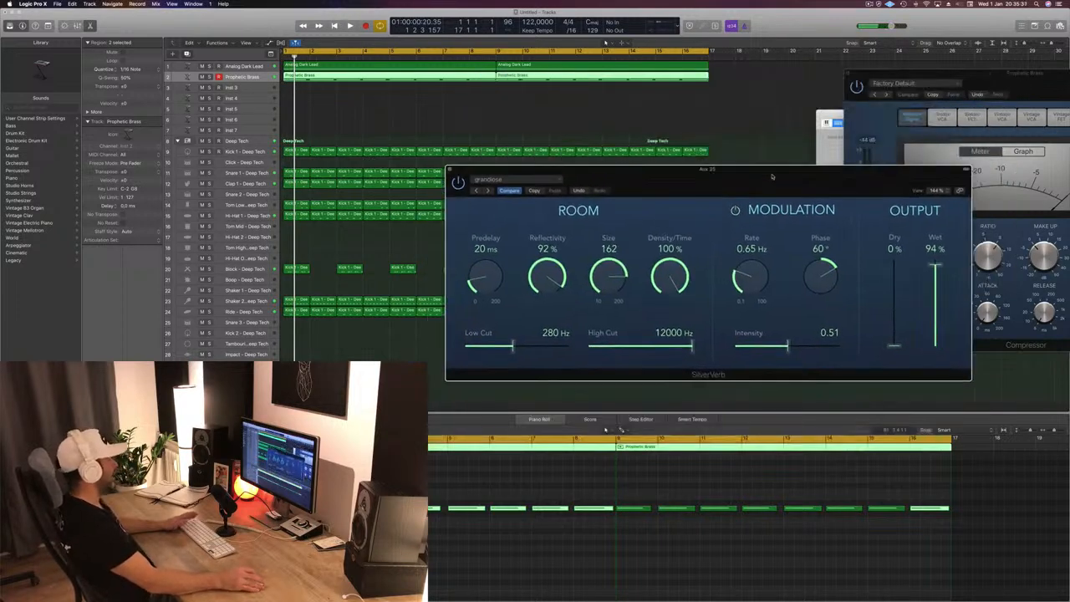
click(605, 429)
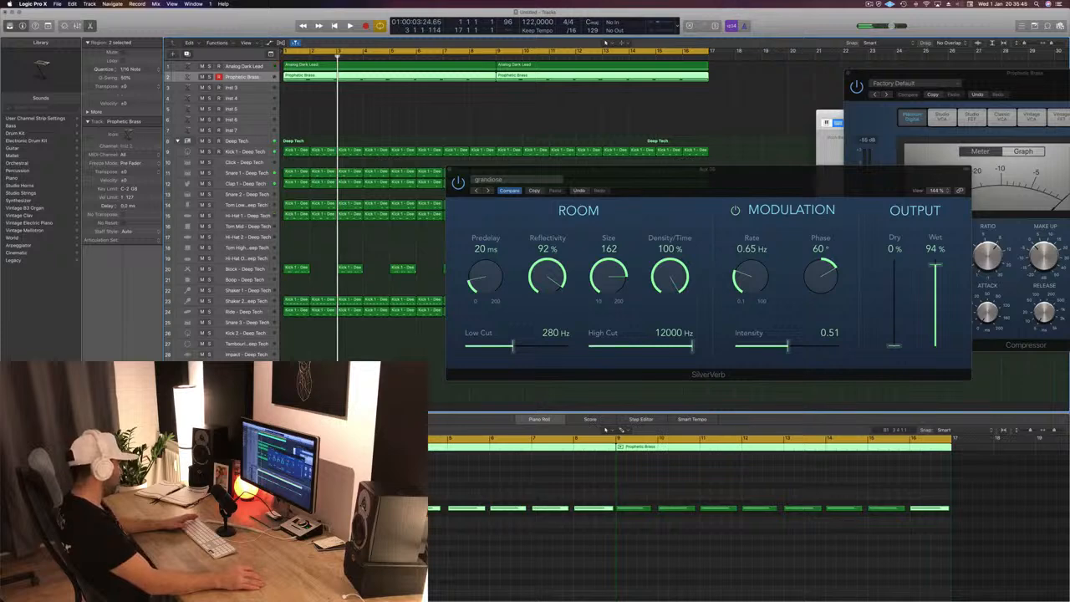
- Add a Compressor to Aux 35, side-chain it to Bus 21 (Tom Low - Deep Tech) and show its side-chain settings
drag(304, 20, 588, 58)
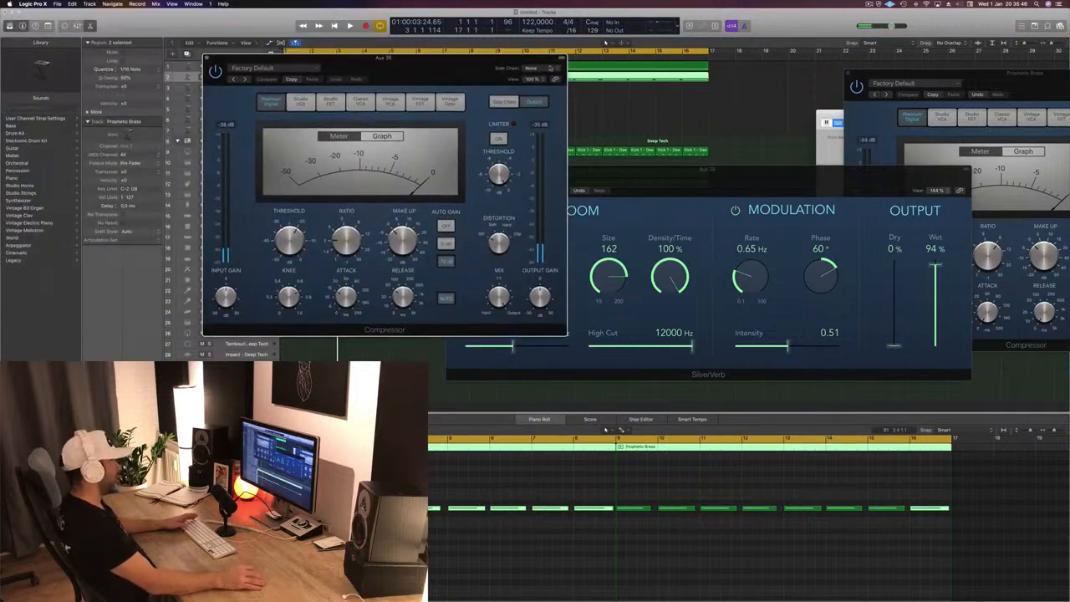
mouse_move(547, 93)
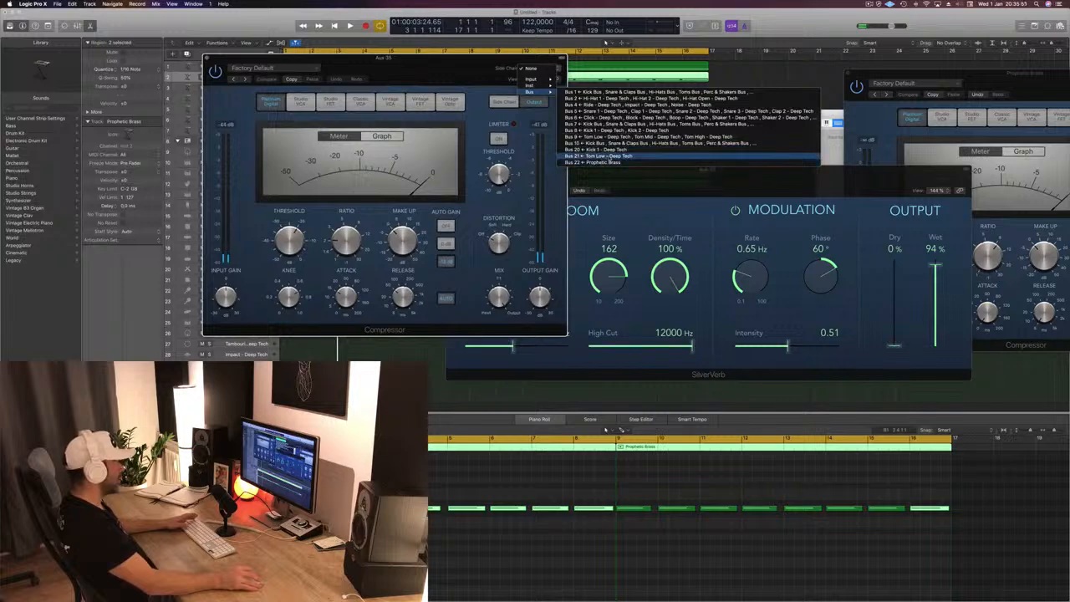
click(602, 157)
drag(432, 70, 760, 151)
key(space)
click(835, 183)
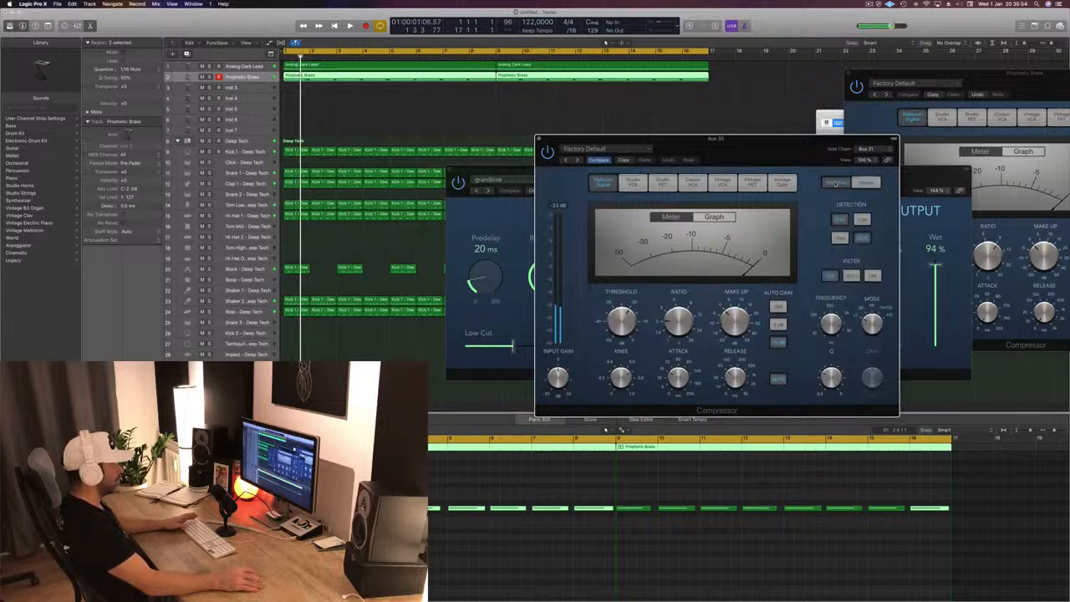
- Lower the threshold of the Aux 35 Compressor during playback and move its window aside
key(space)
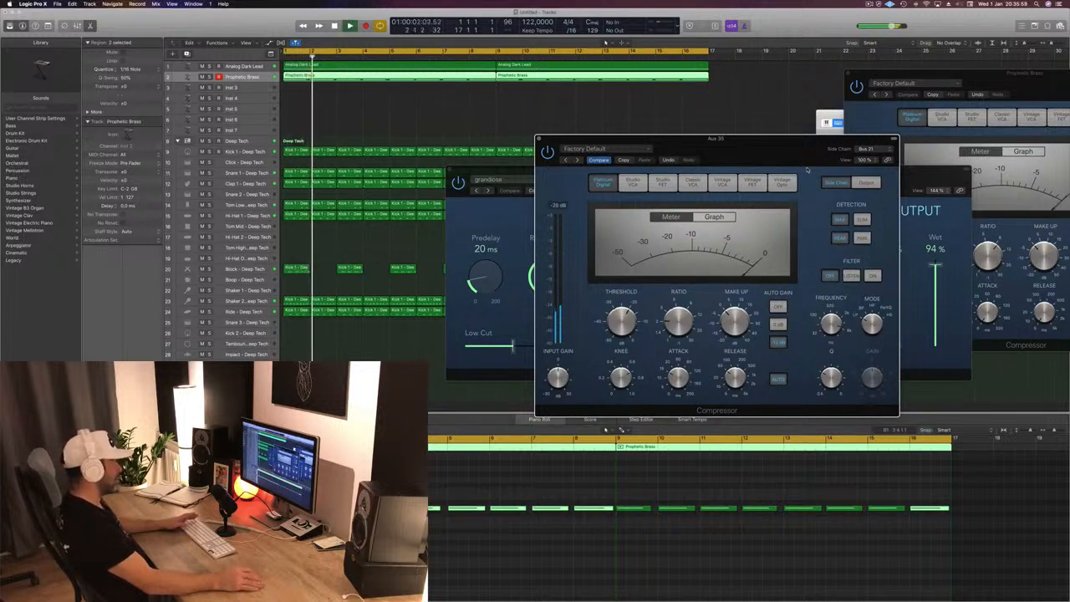
drag(772, 156, 764, 180)
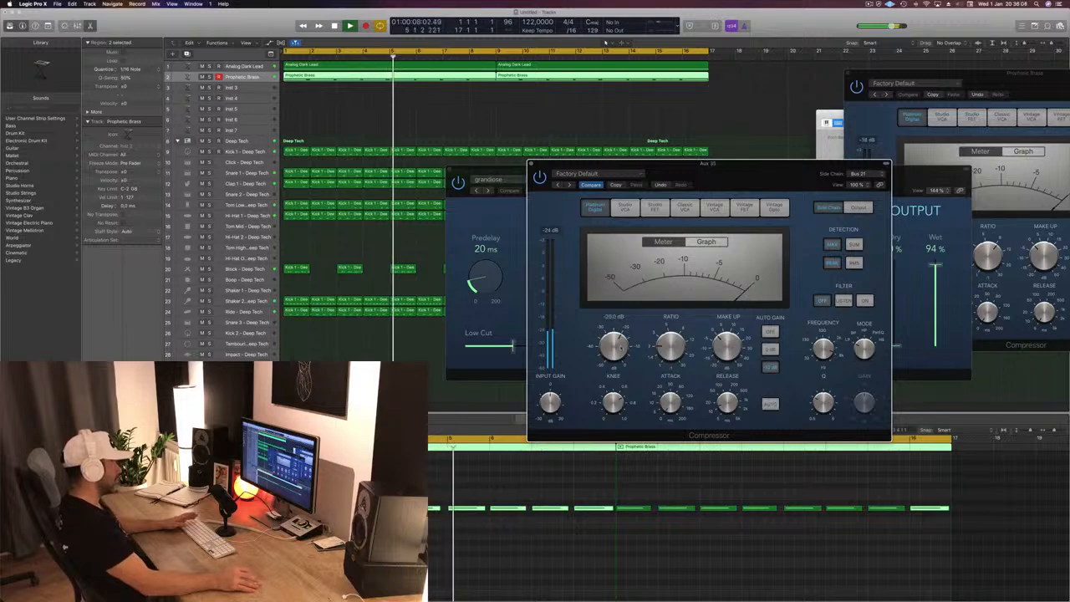
drag(732, 233, 798, 148)
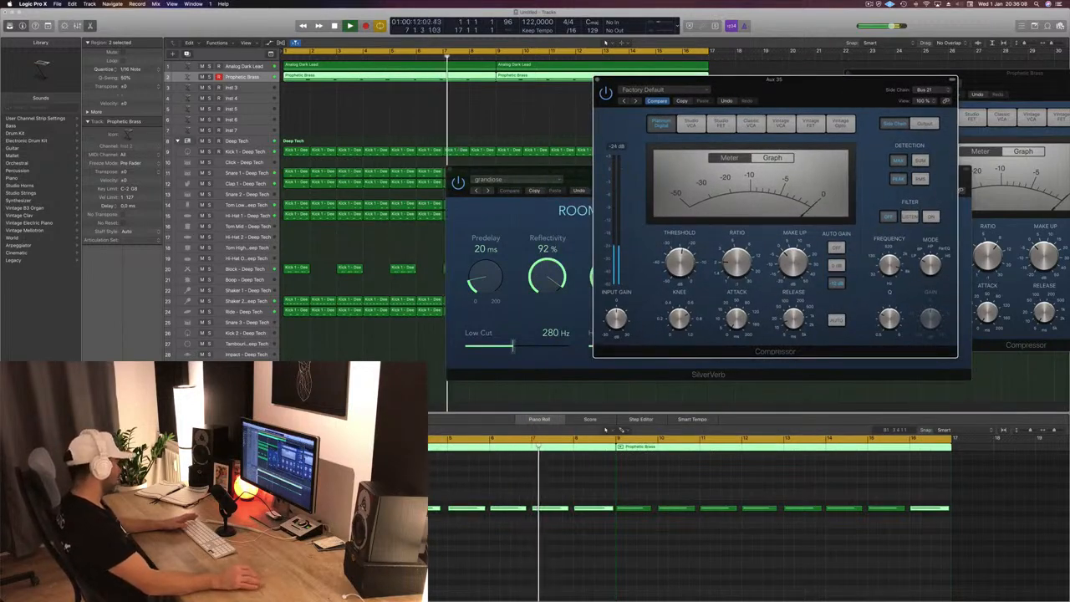
- Add a Channel EQ to Aux 35, cut the lows below 156 Hz at 24 dB/Oct and close the EQ
click(395, 91)
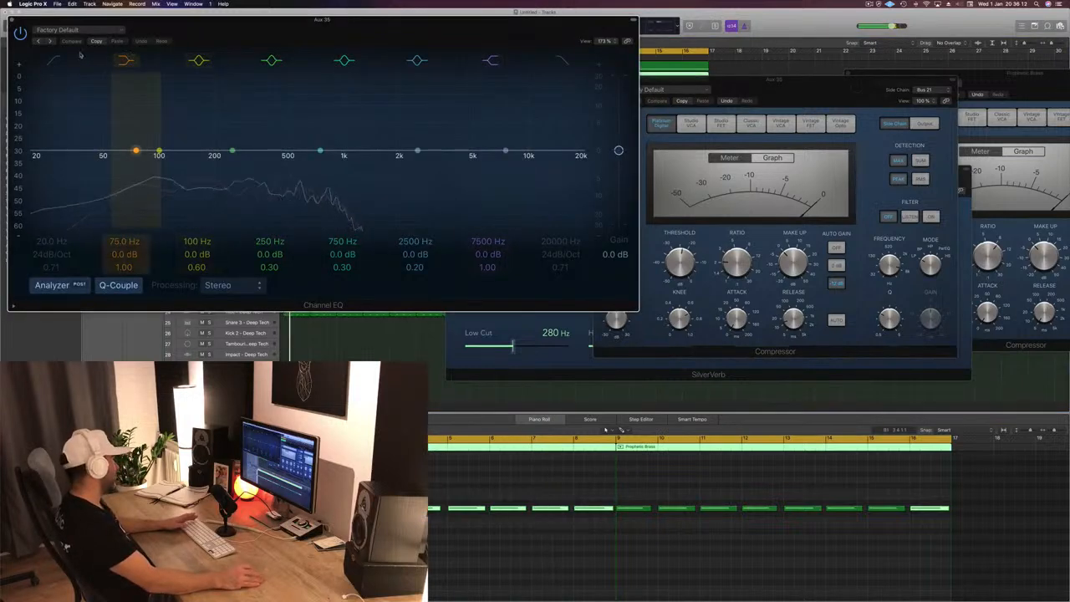
drag(61, 138, 193, 163)
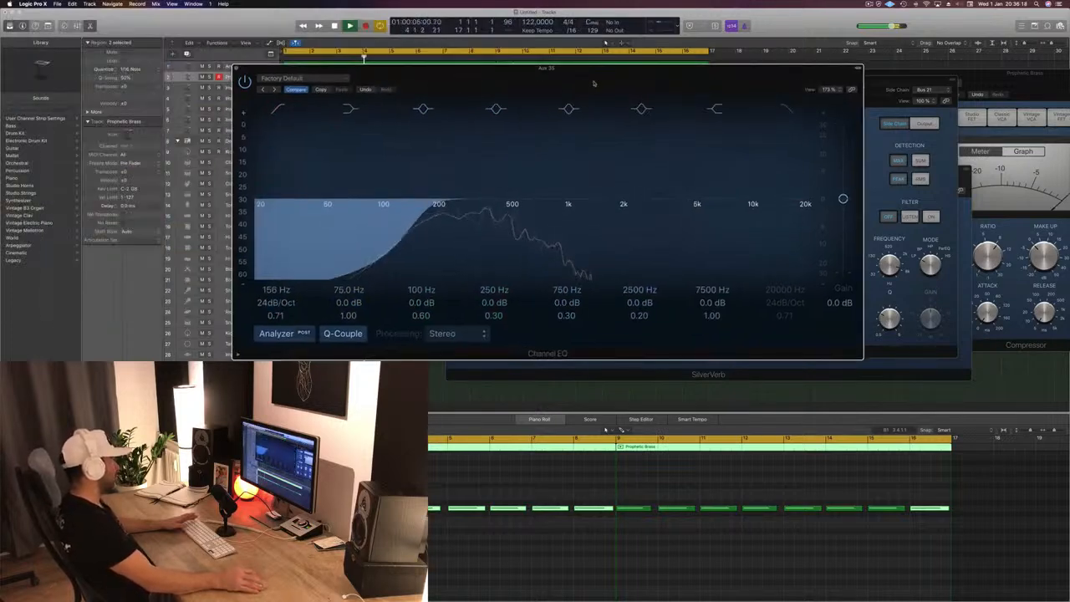
drag(593, 83, 567, 106)
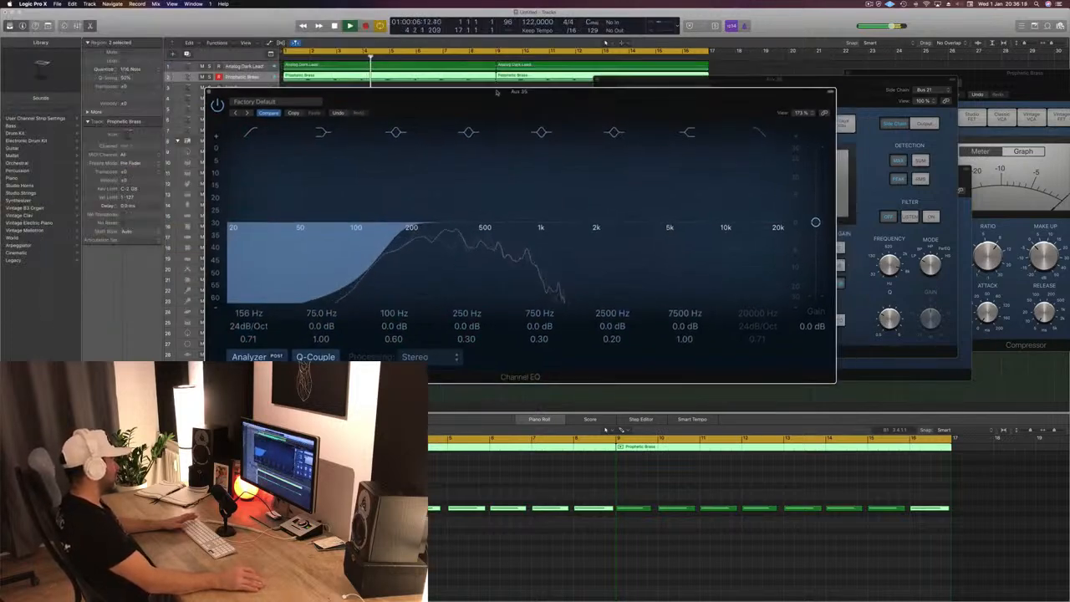
click(209, 91)
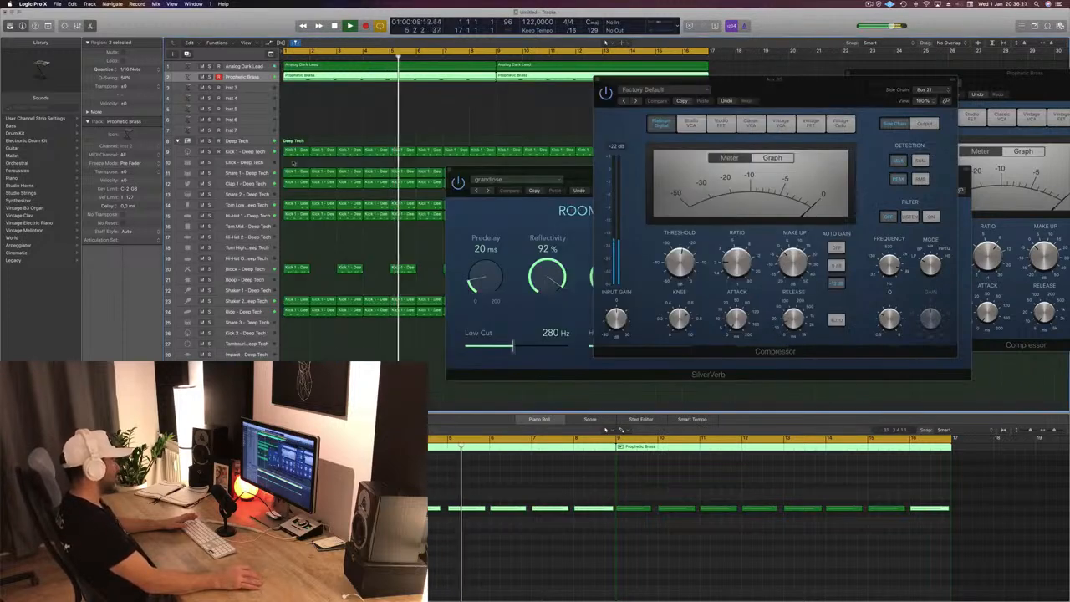
- Set the release of the Aux 35 Compressor to 5 ms while replaying the track
drag(795, 81, 727, 141)
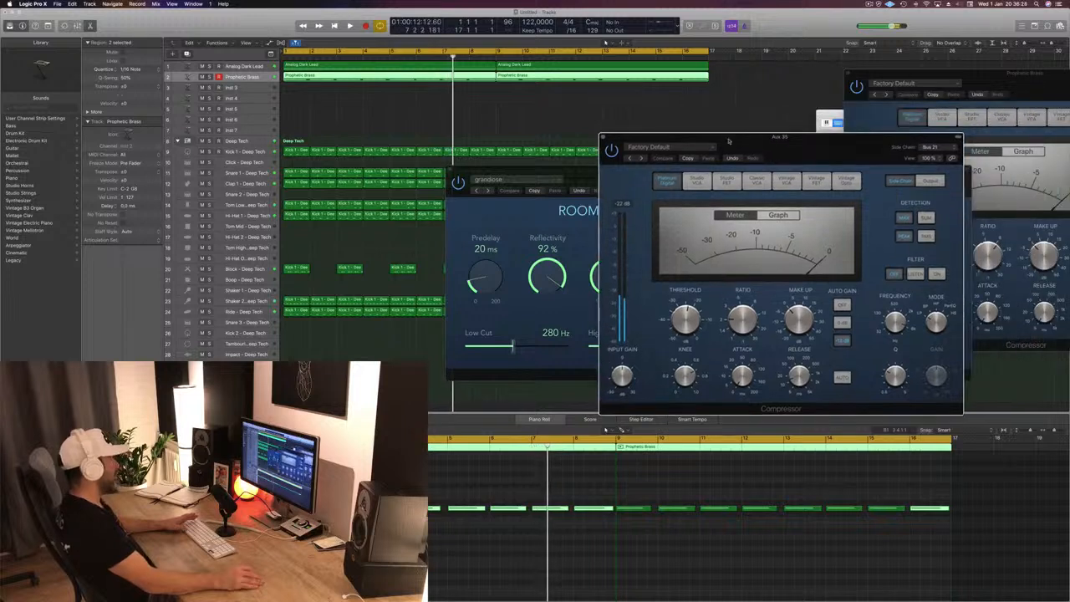
key(space)
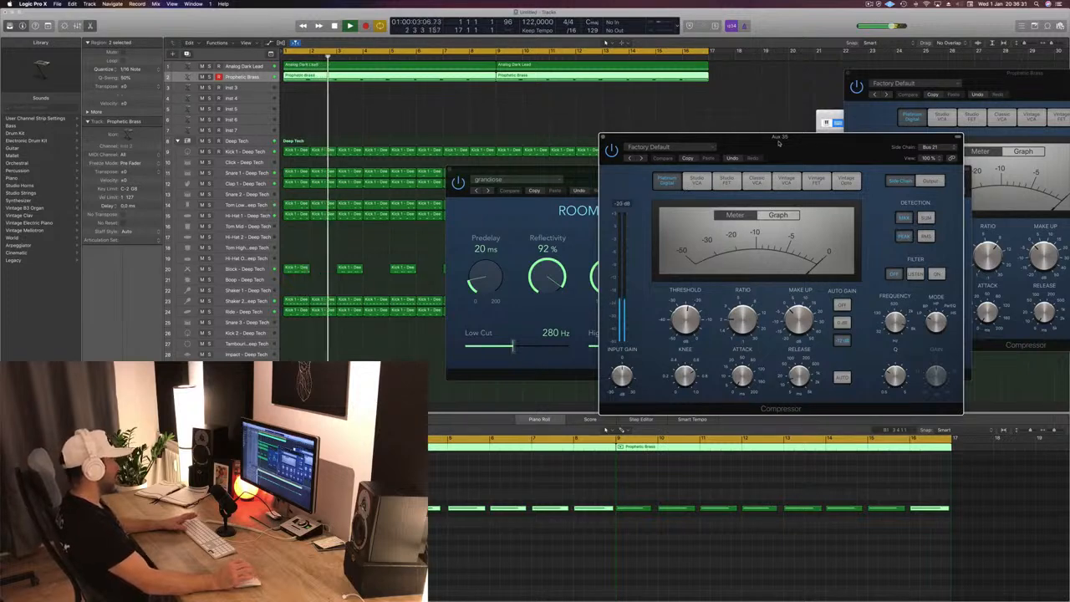
drag(840, 142, 838, 139)
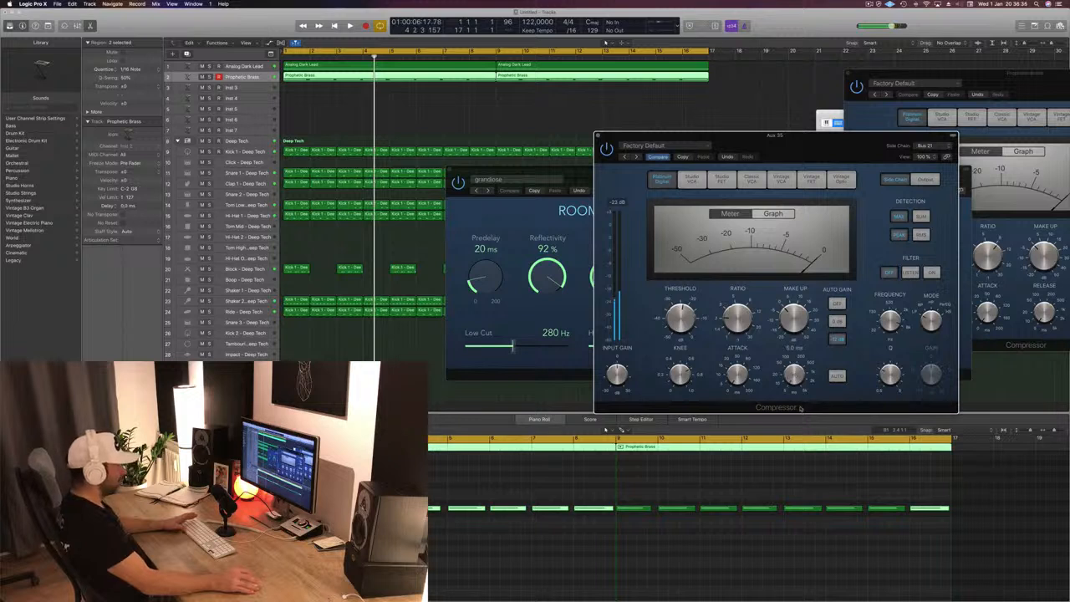
- Adjust the Aux 35 Compressor's side-chain filter frequency, try its Listen and On modes during playback, and display the gain-reduction graph
key(space)
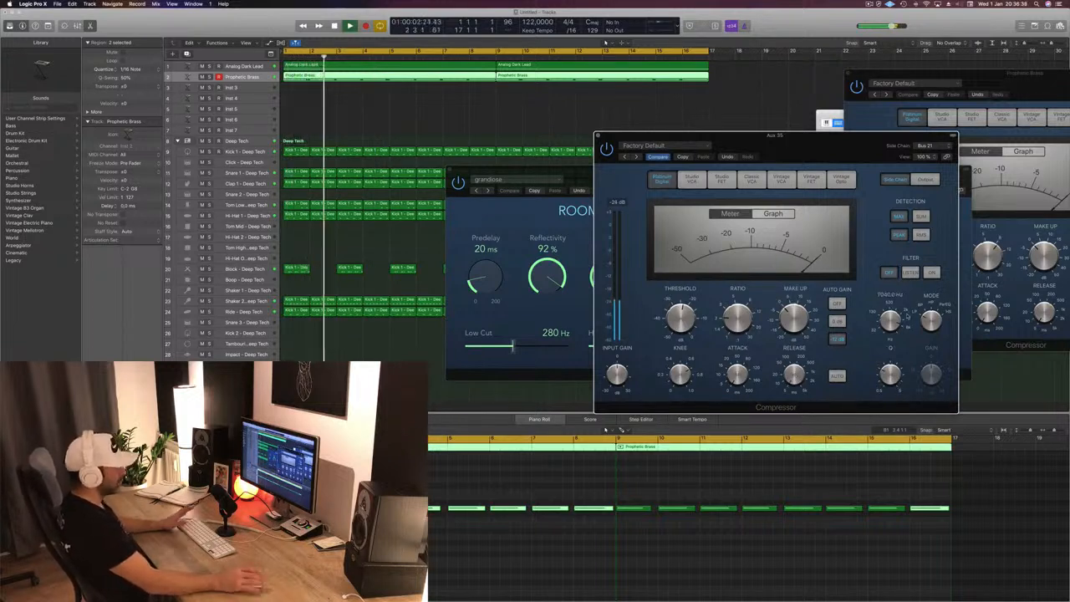
key(space)
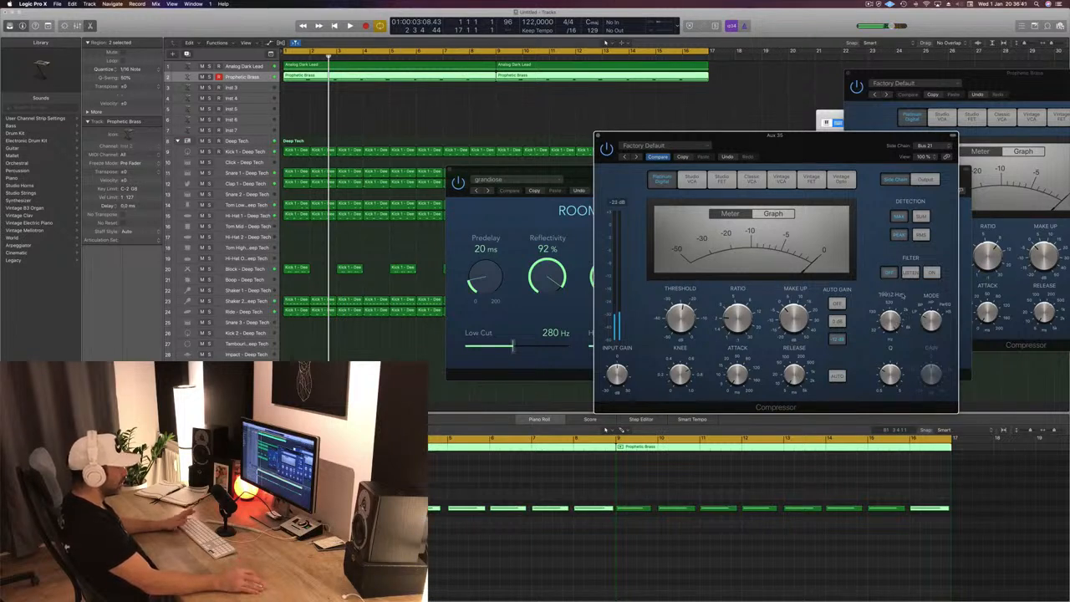
key(space)
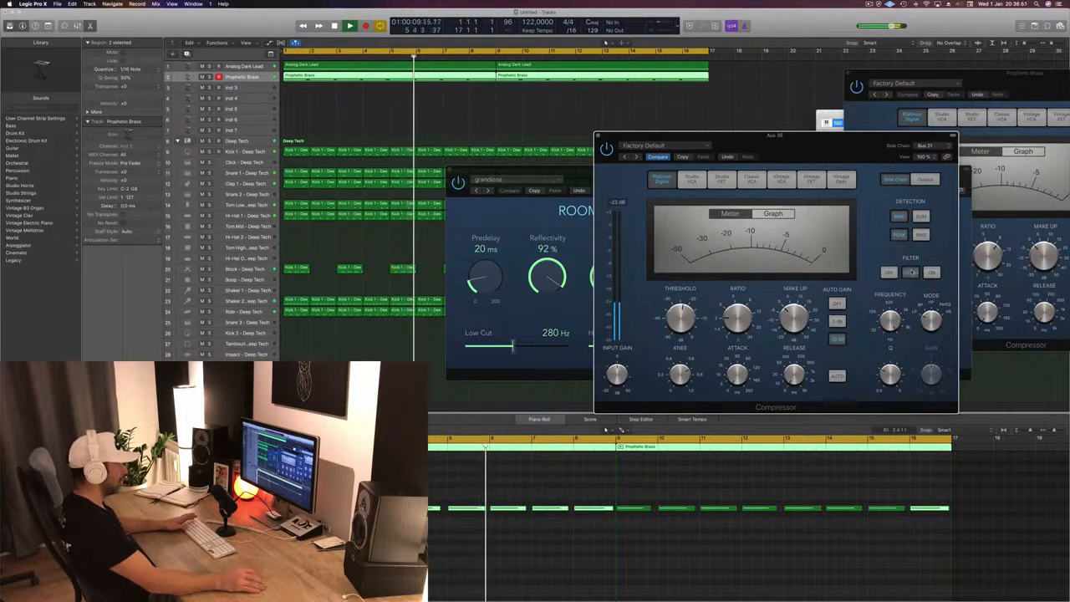
click(752, 214)
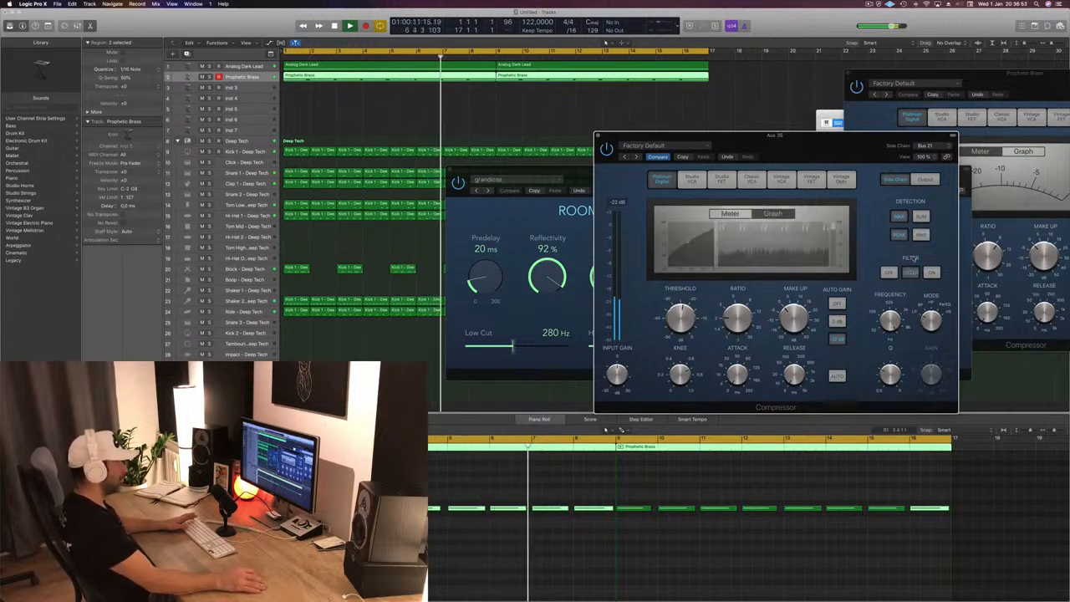
click(933, 273)
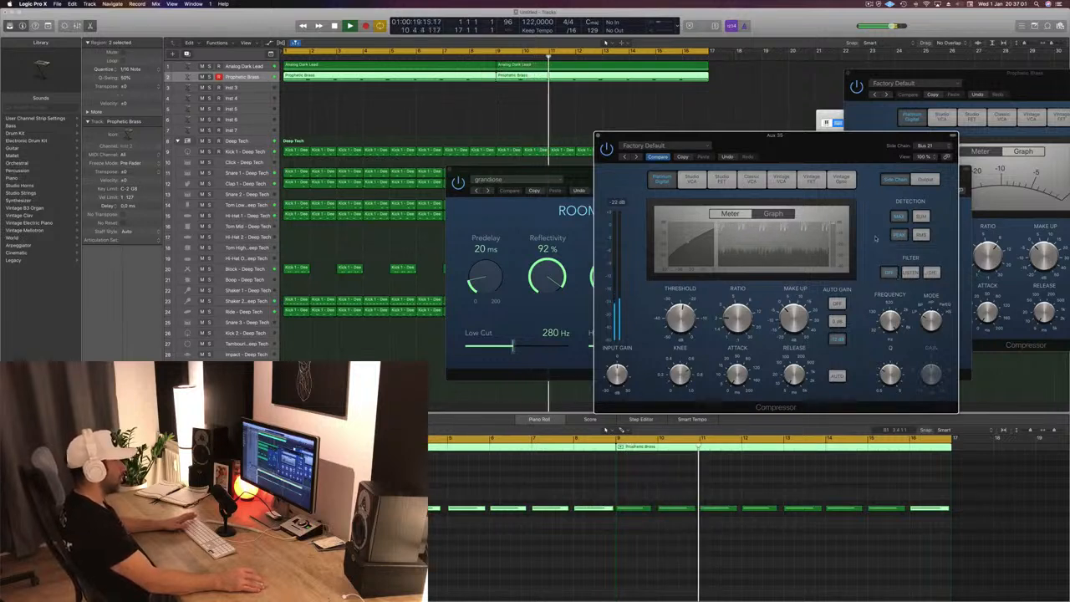
- Switch the Aux 35 Compressor's side-chain filter to On during playback and move its window aside
drag(869, 136, 812, 144)
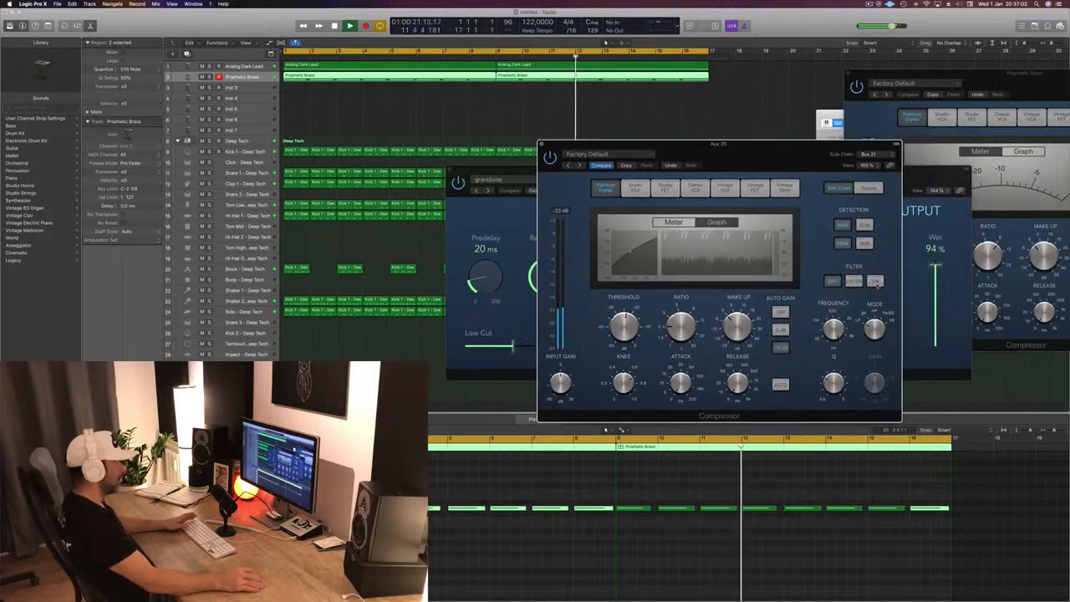
click(875, 280)
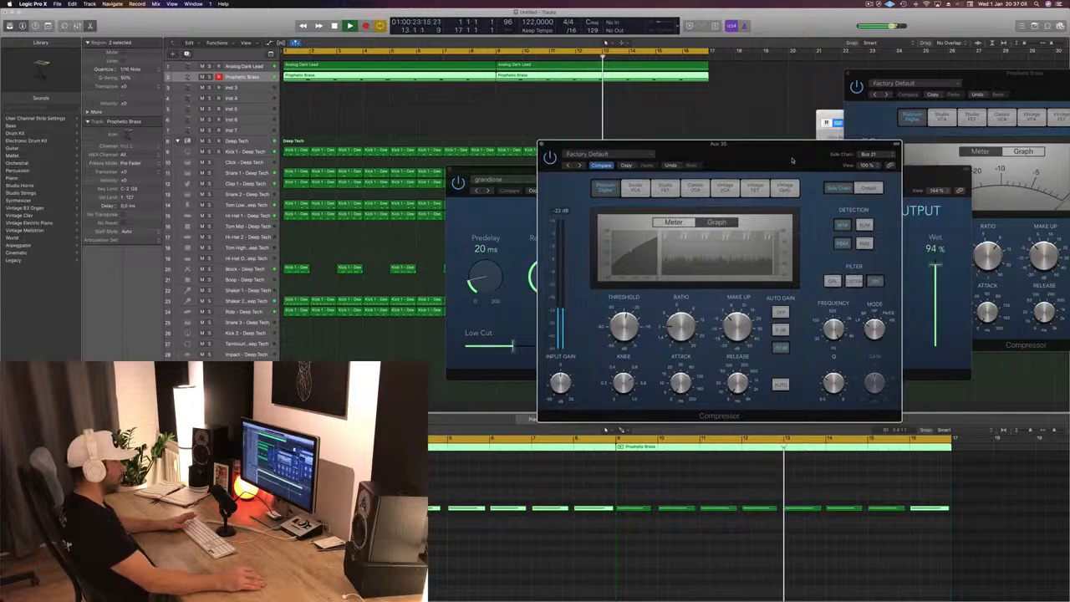
drag(792, 161, 983, 134)
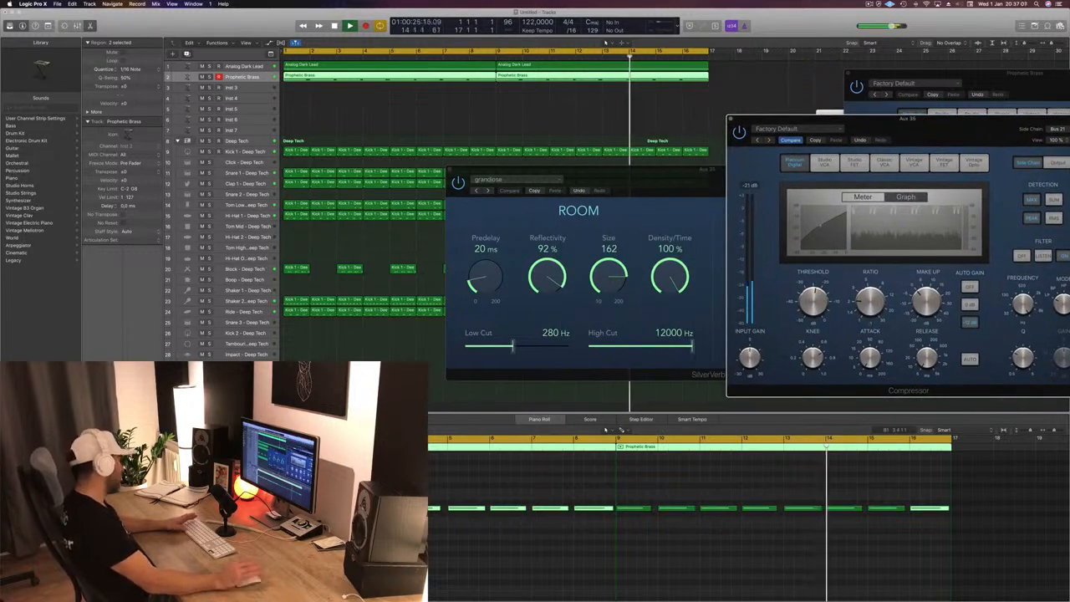
key(space)
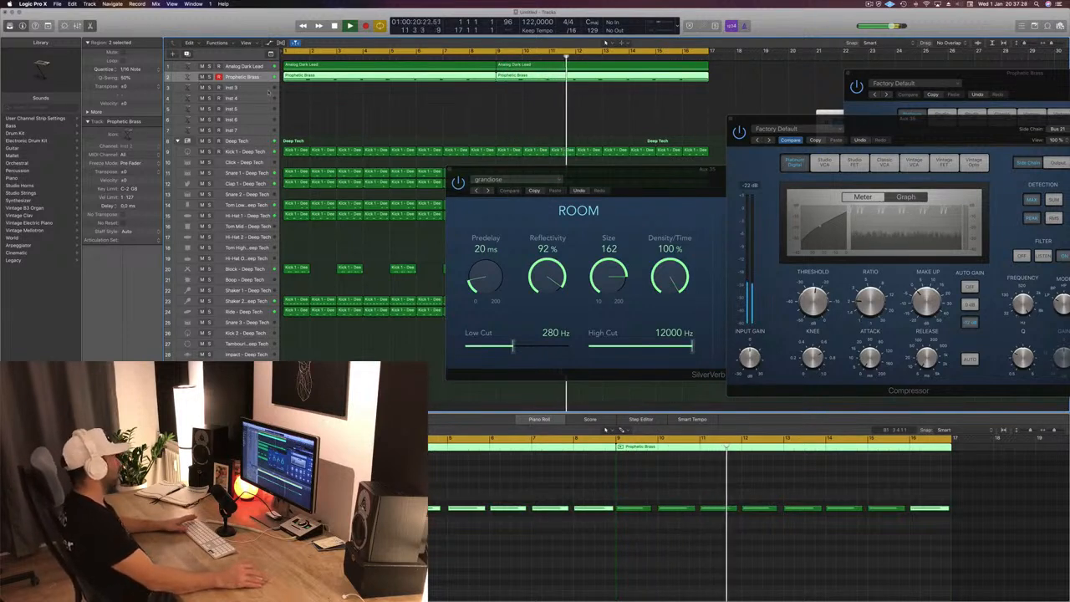
- Select the Inst 3 track and replay the arrangement from the start
key(Down)
click(869, 5)
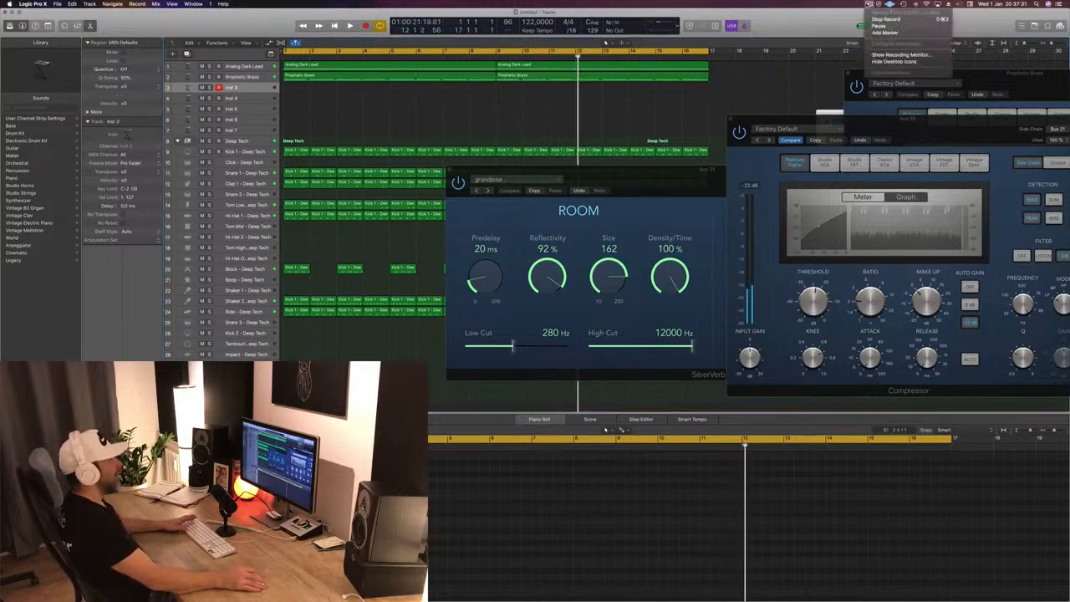
key(space)
key(space)
key(space)
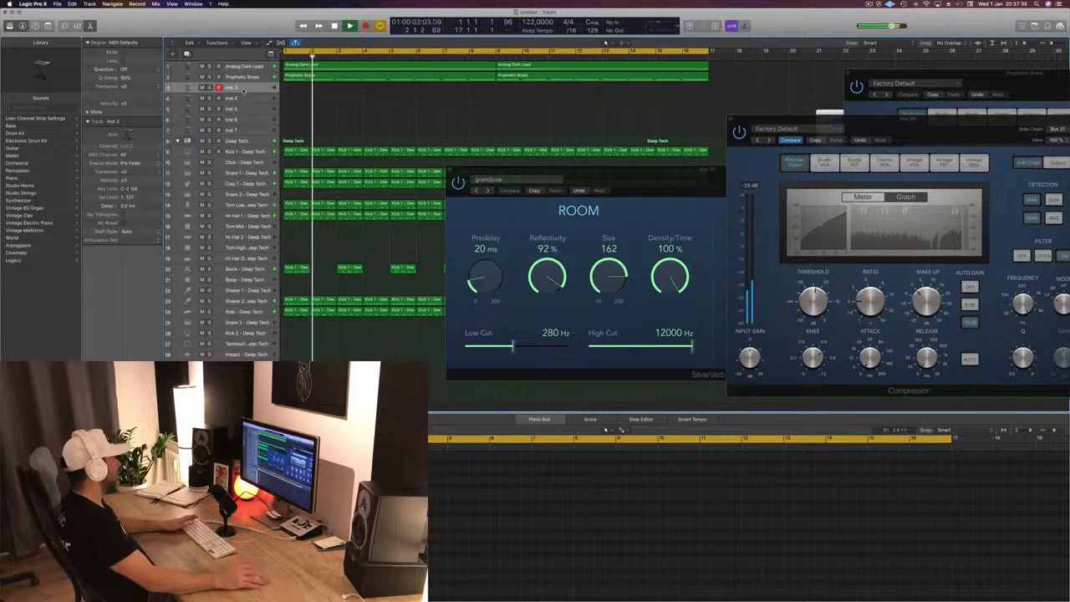
- Select the Block - Deep Tech track and close the SilverVerb and Compressor windows of Aux 35
click(261, 269)
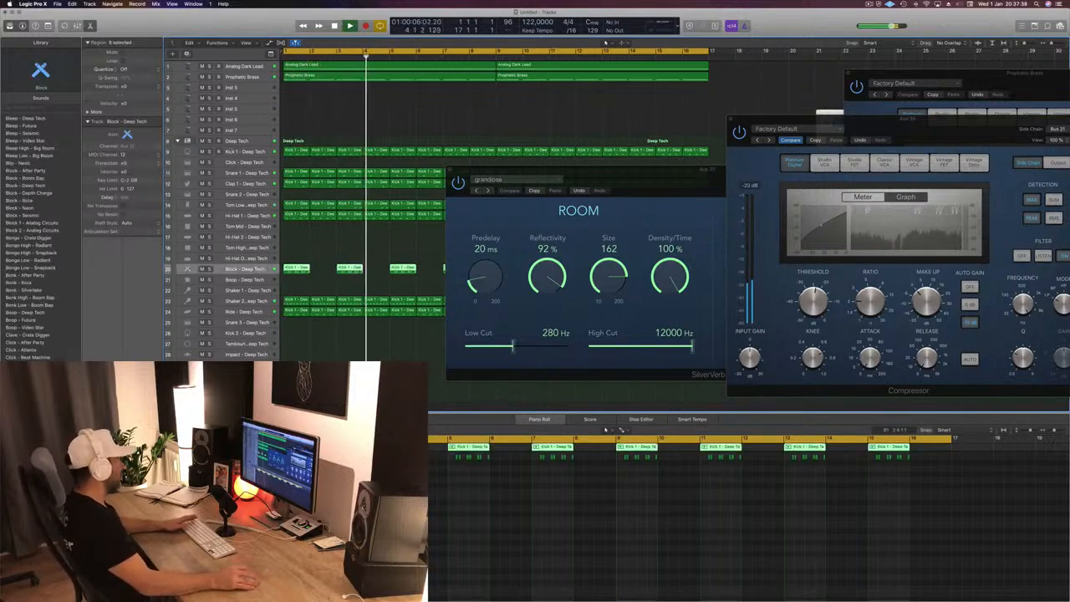
click(383, 261)
drag(627, 180, 642, 188)
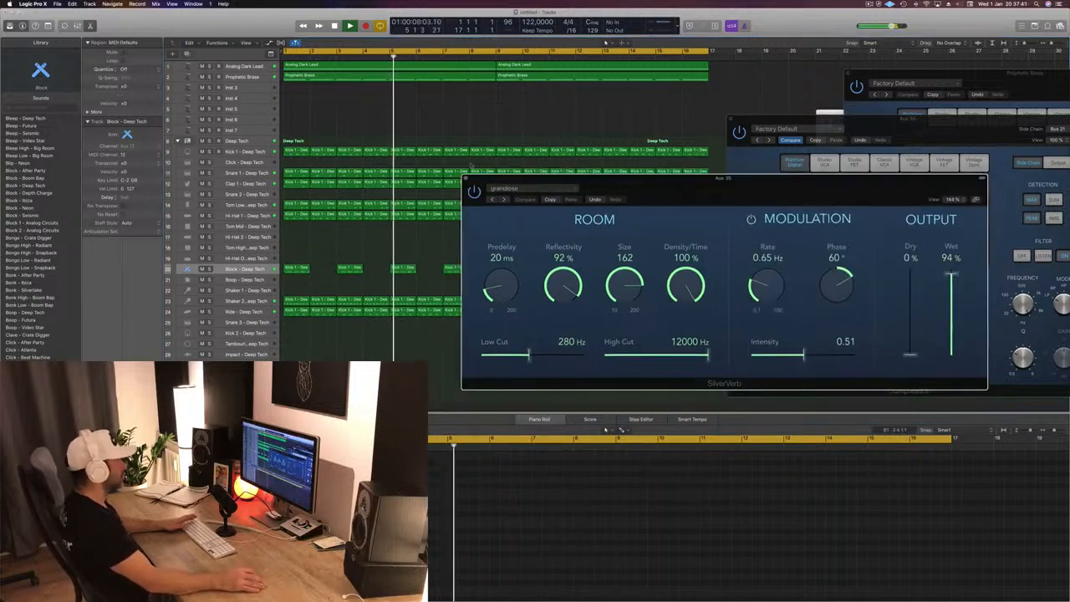
click(467, 179)
drag(733, 122, 533, 129)
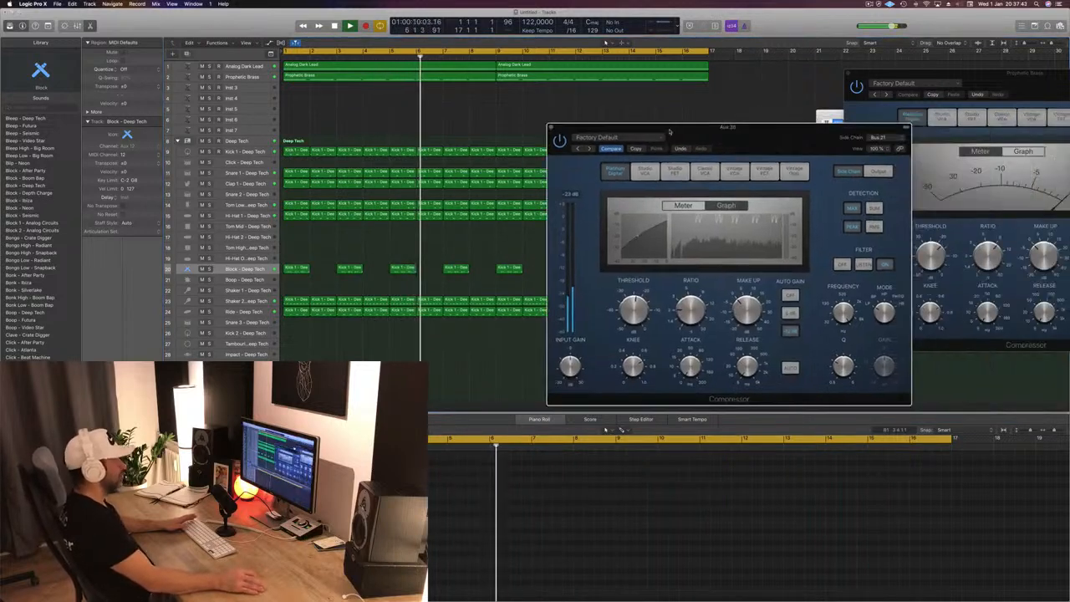
click(532, 130)
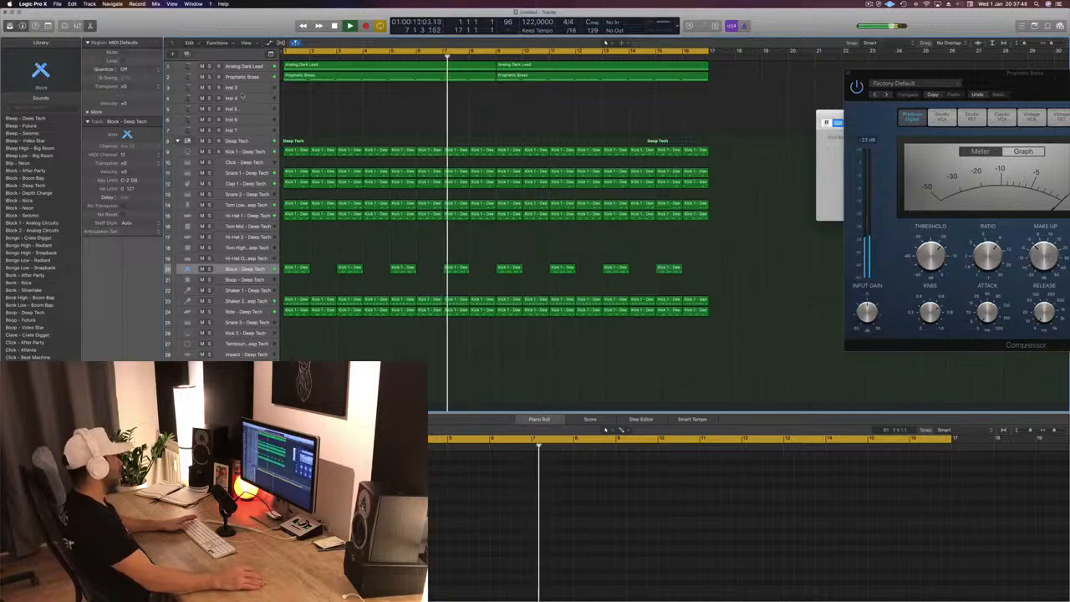
- Open the Alchemy synth on the Inst 3 track and load the Brass preset 80s Slow Pop Sweep
click(248, 91)
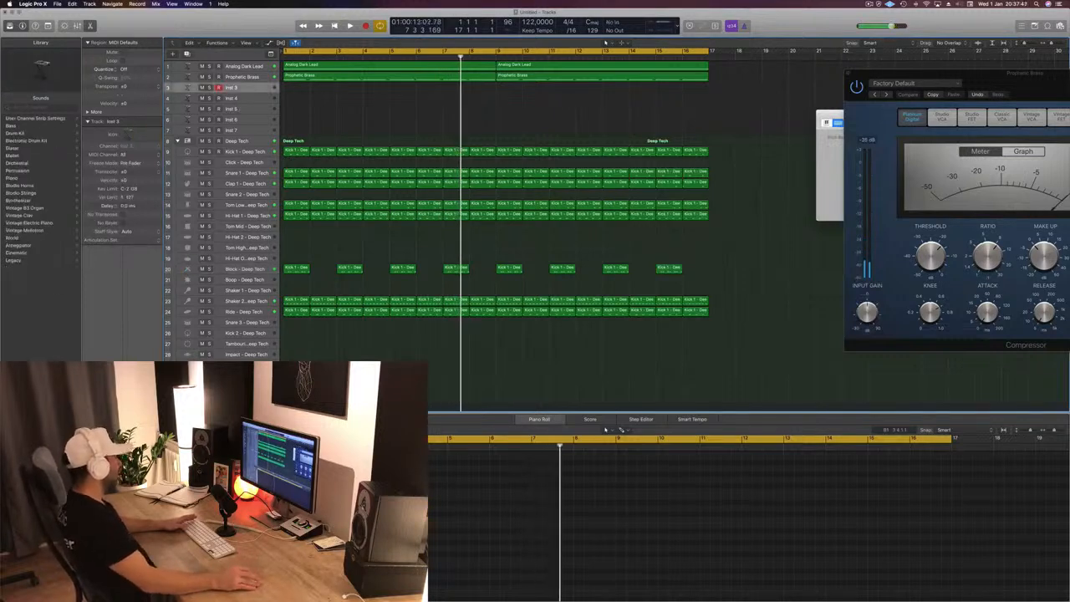
double_click(188, 88)
drag(296, 22, 622, 133)
click(361, 214)
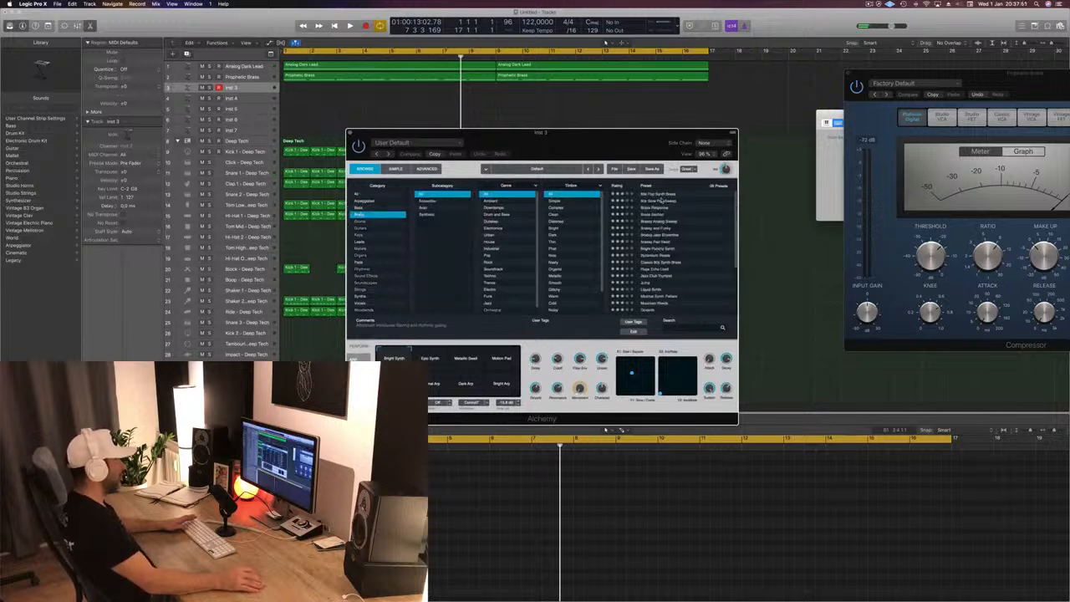
click(832, 159)
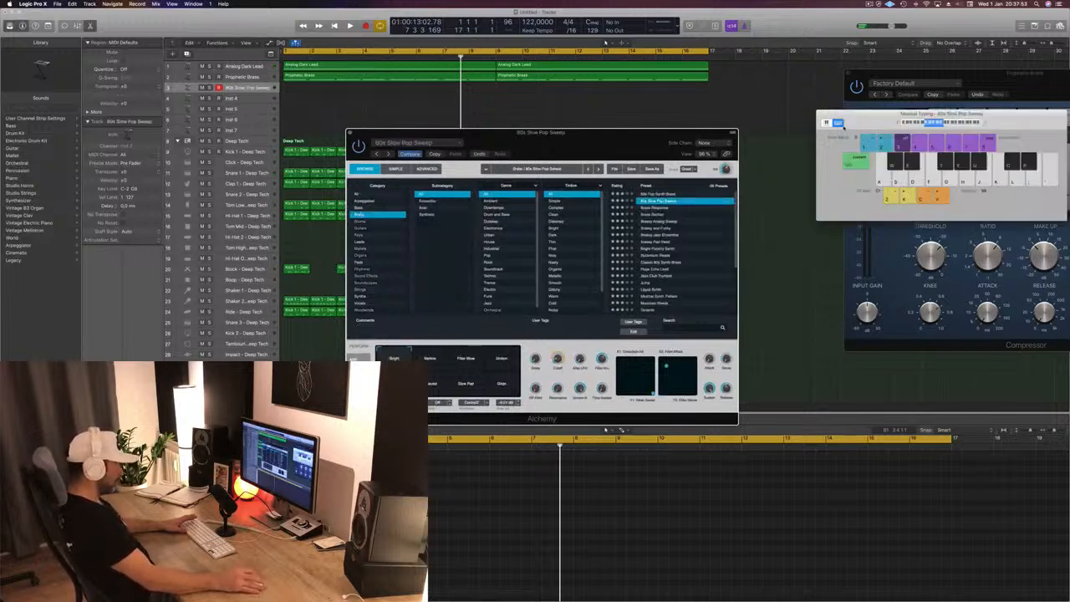
- Try out 80s Slow Pop Sweep with Musical Typing, rearrange both windows and play the beat along with it
drag(876, 120, 663, 145)
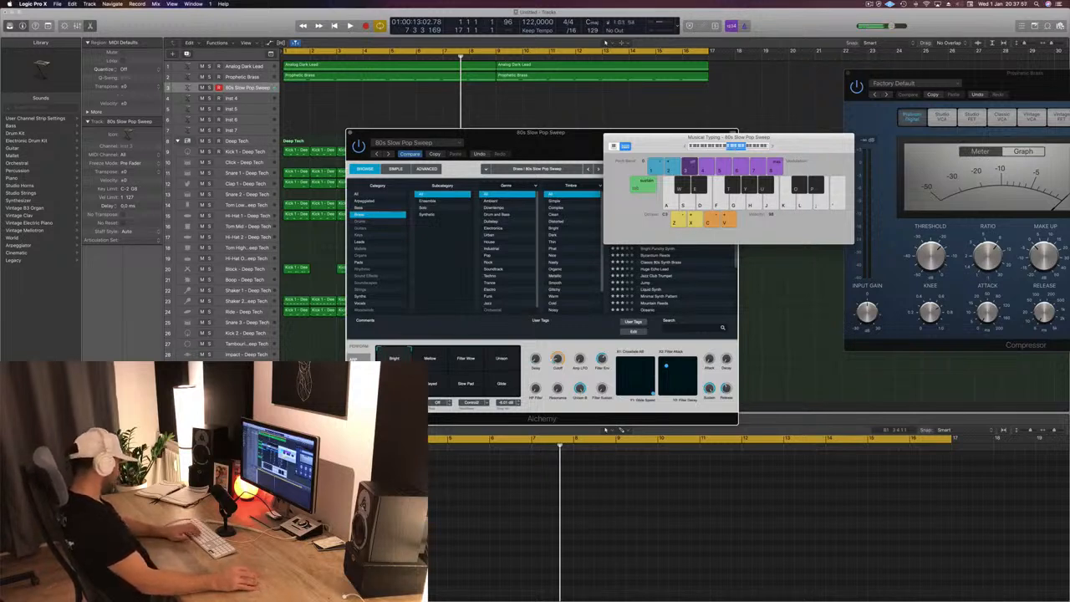
click(636, 109)
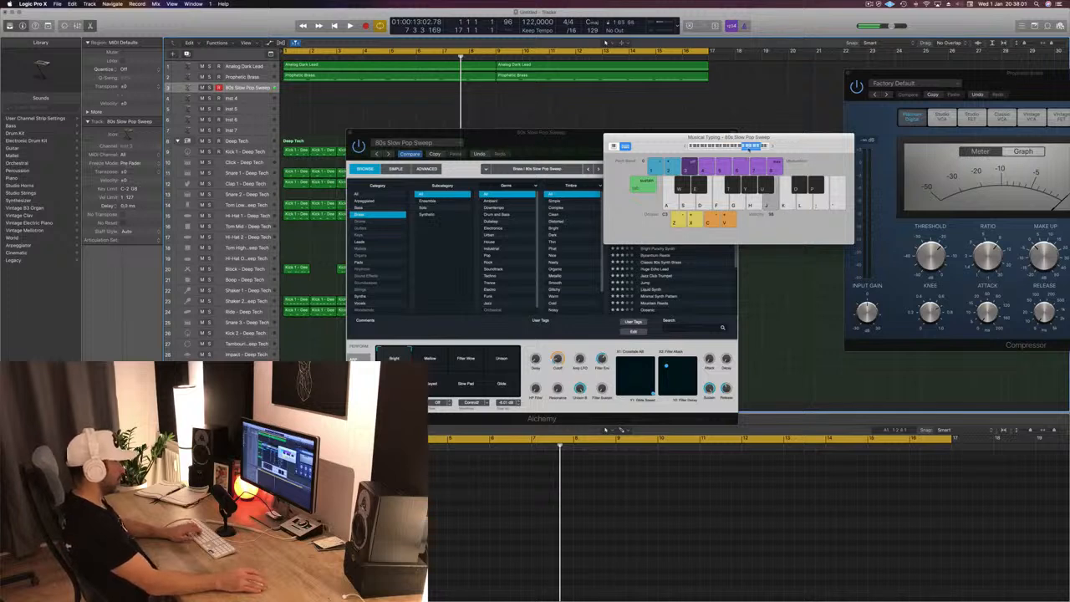
drag(632, 137, 818, 114)
drag(595, 132, 802, 124)
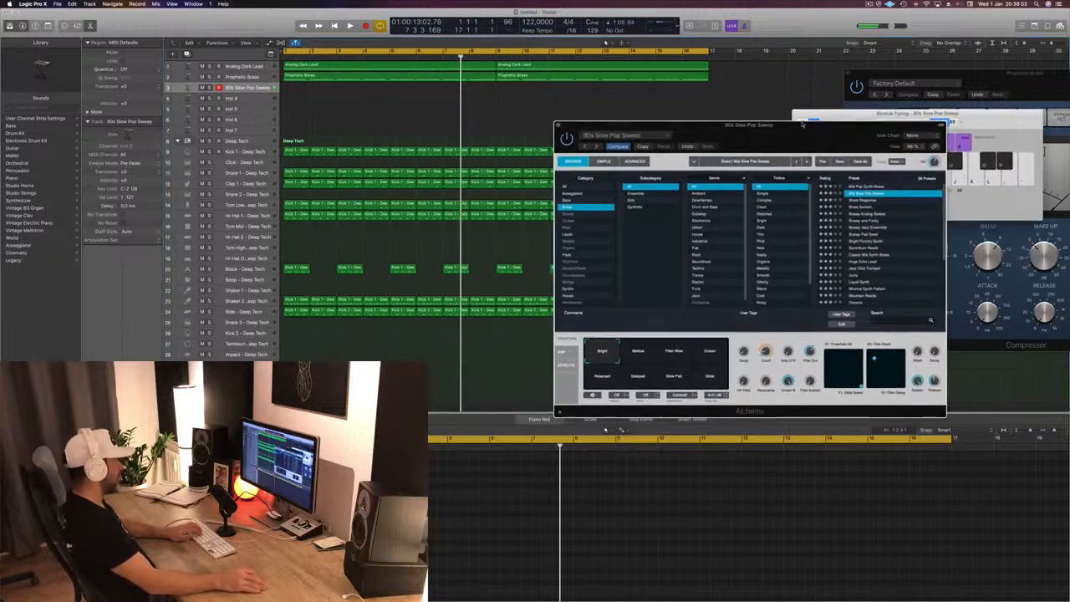
key(space)
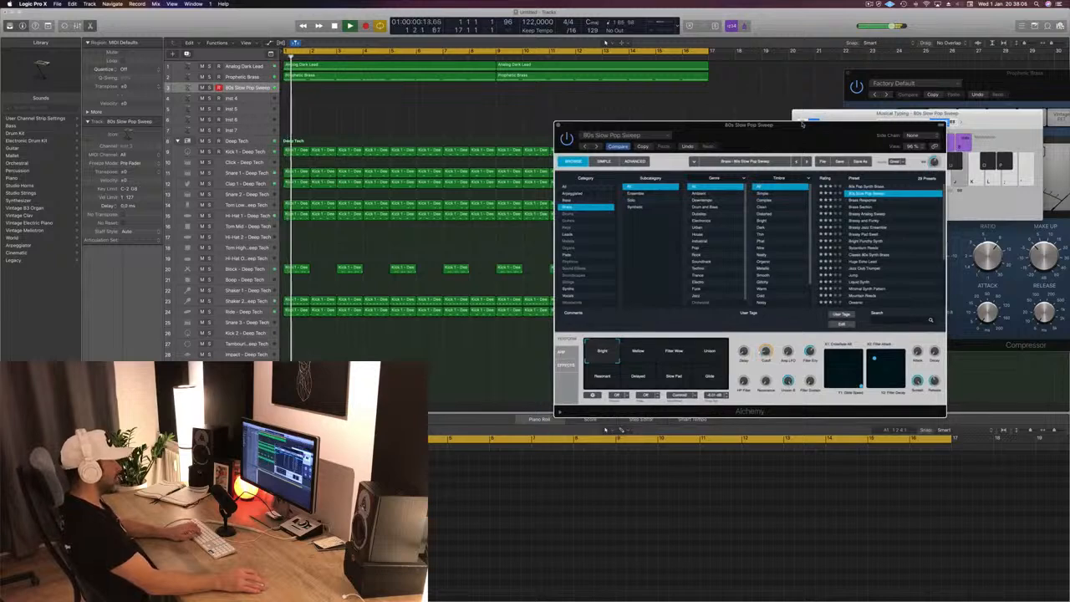
drag(801, 124, 758, 124)
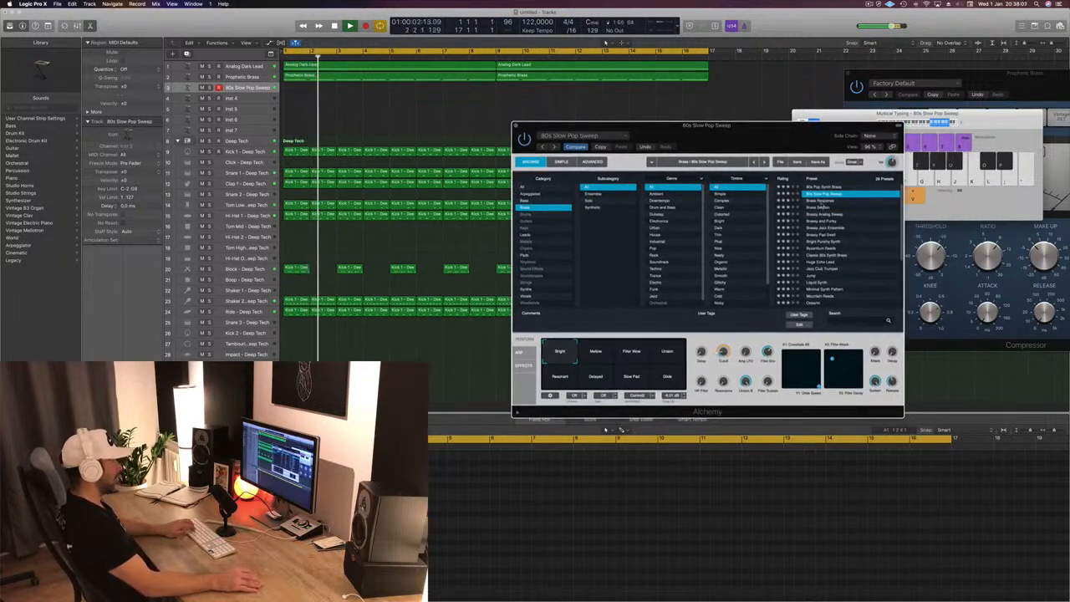
- Audition Brass Response, Brass Section and Classic 80s Synth Brass over the beat, and load the Brassy Analog Sweep preset
click(821, 201)
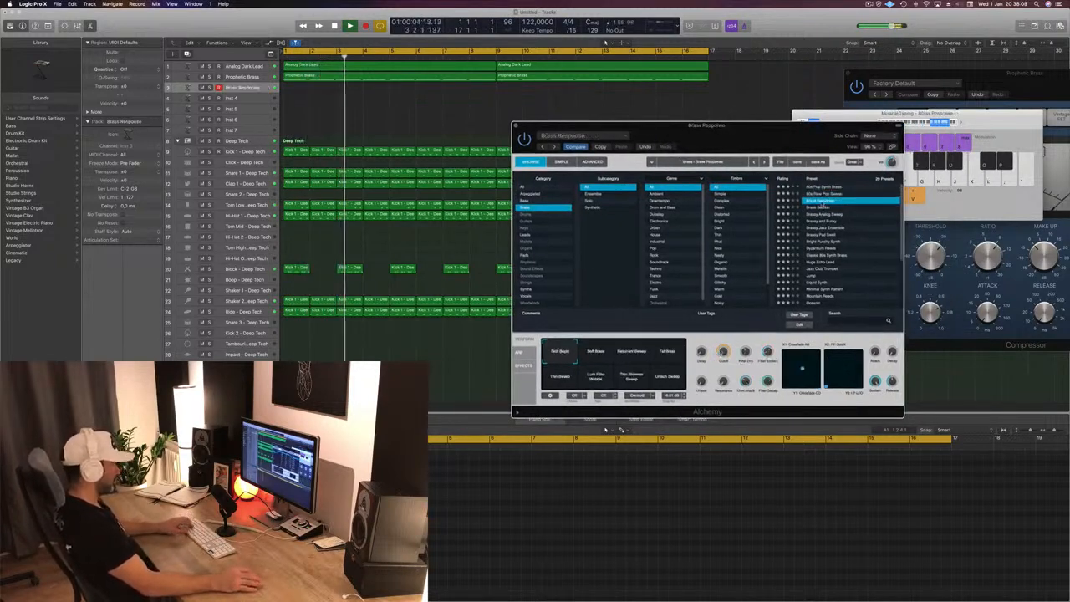
click(823, 207)
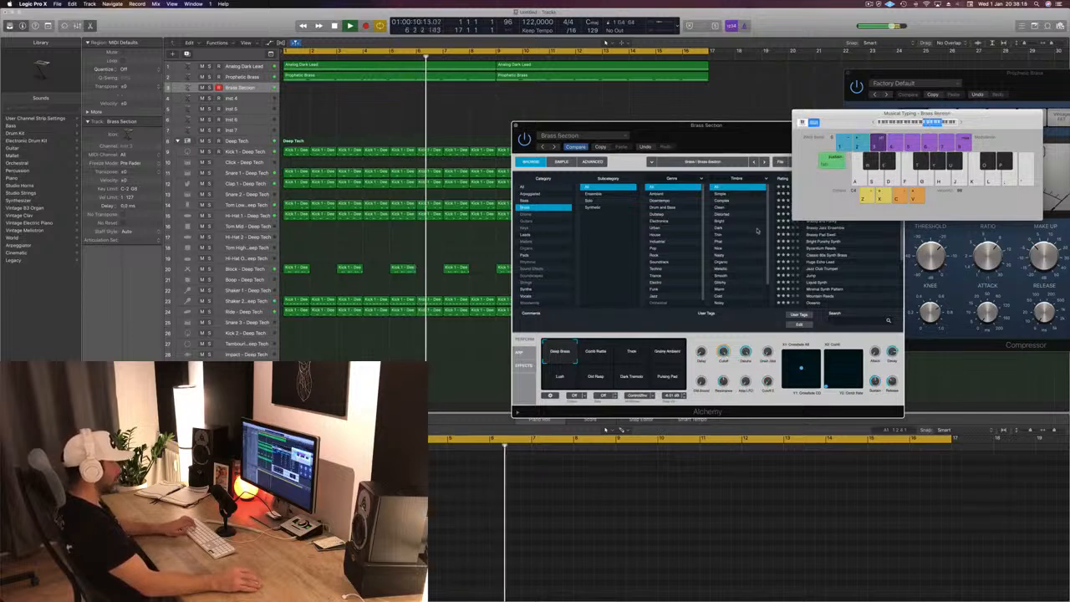
click(824, 255)
click(819, 208)
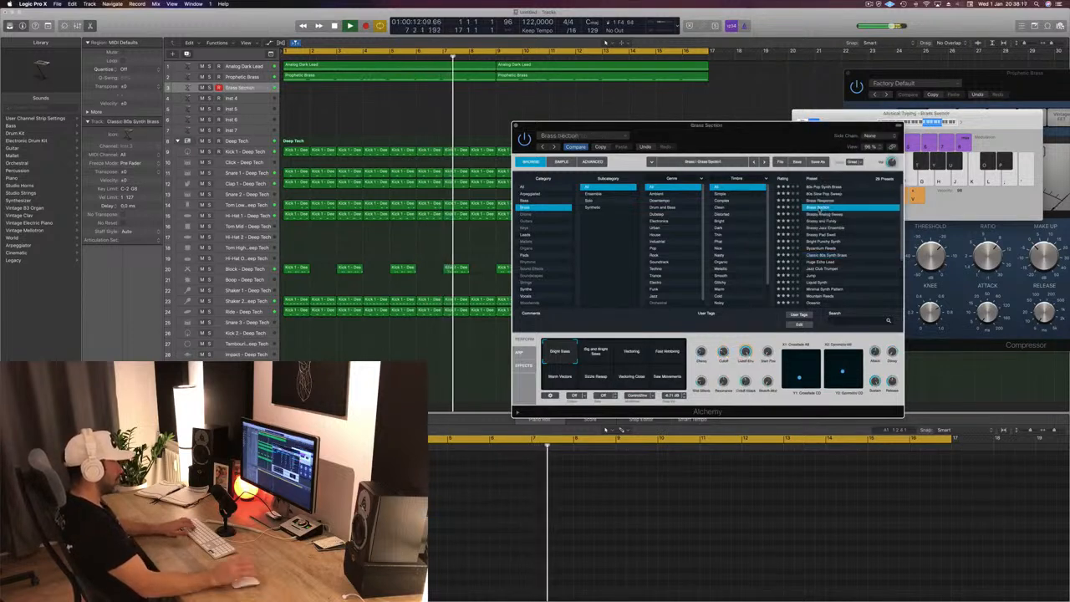
key(Down)
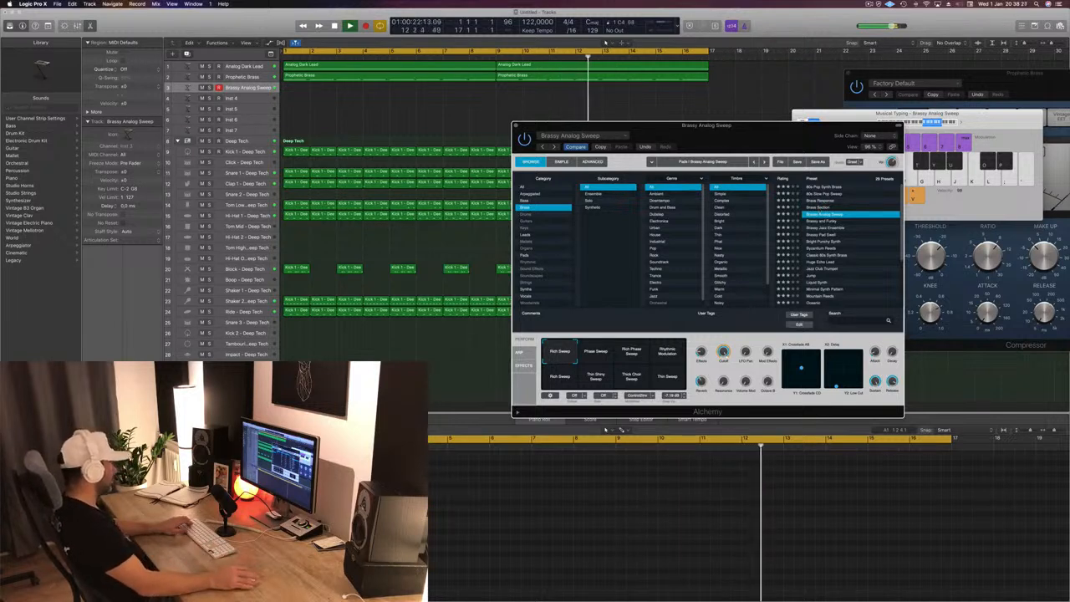
- Audition Brassy Analog Sweep's performance snapshots, including Phase Sweep, Rhythmic Modulation and Thick Choir Sweep, and return to the first Rich Sweep
key(super+w)
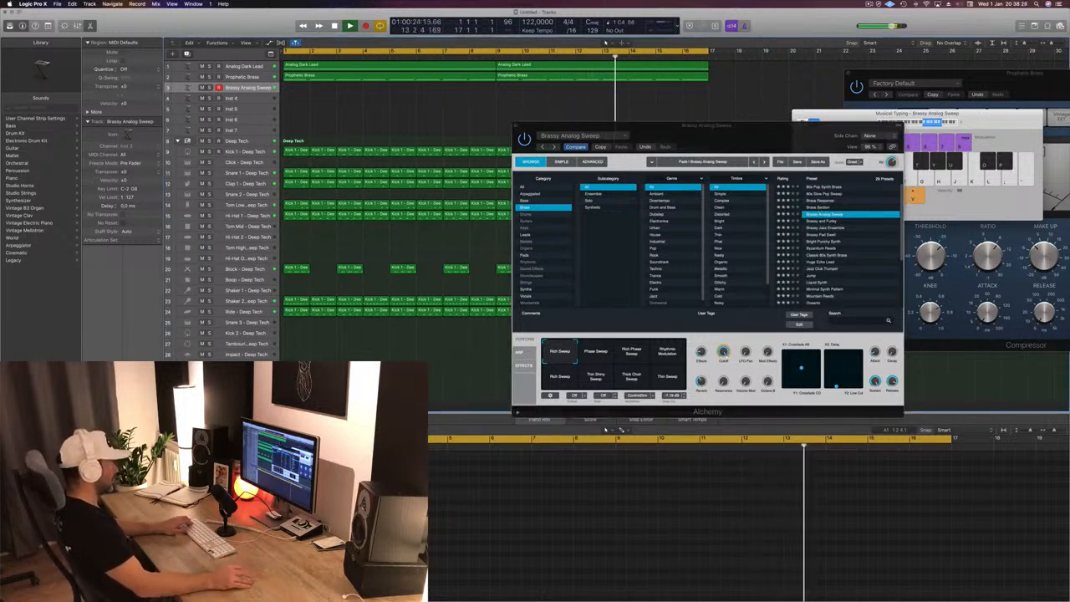
click(595, 356)
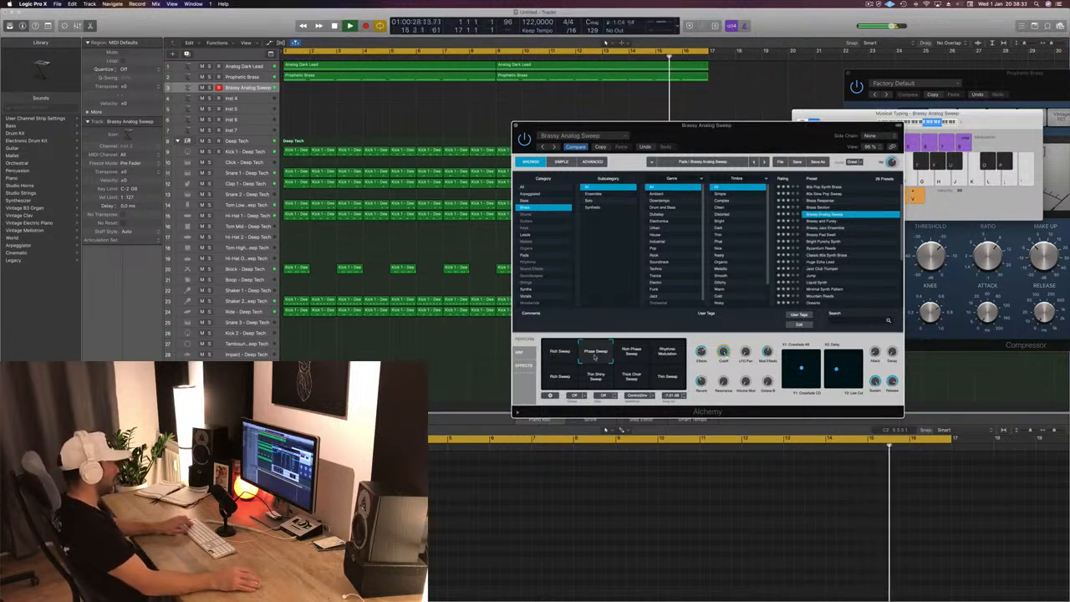
click(633, 353)
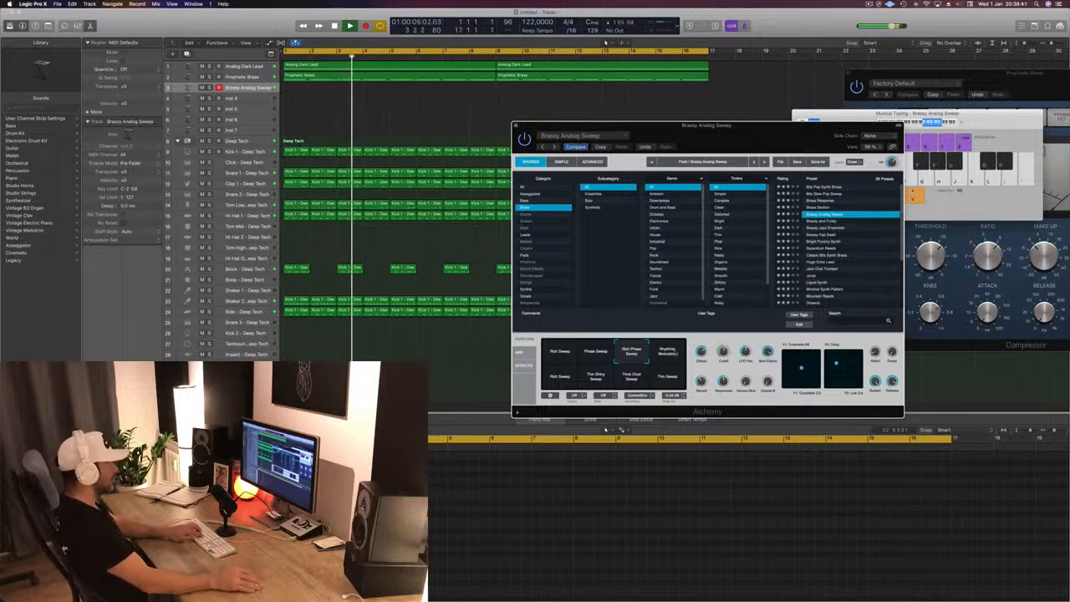
click(672, 354)
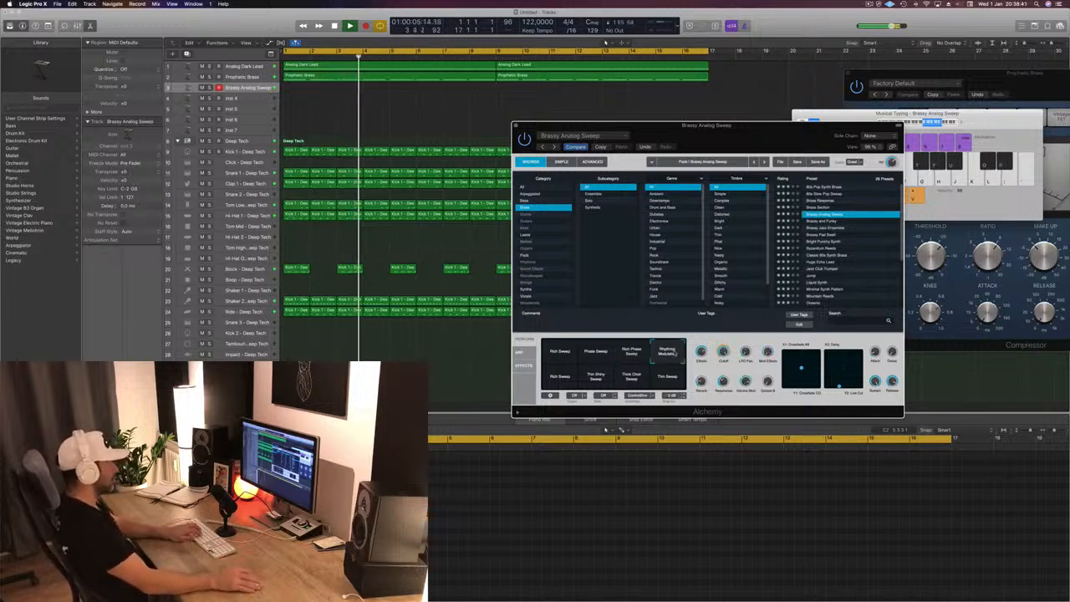
click(560, 378)
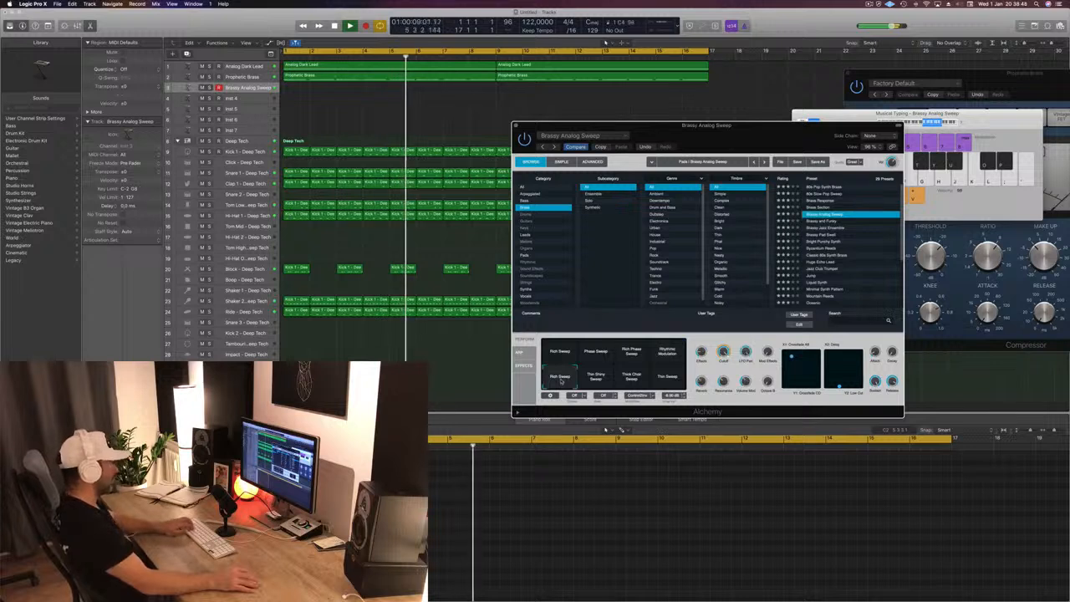
click(607, 378)
click(622, 379)
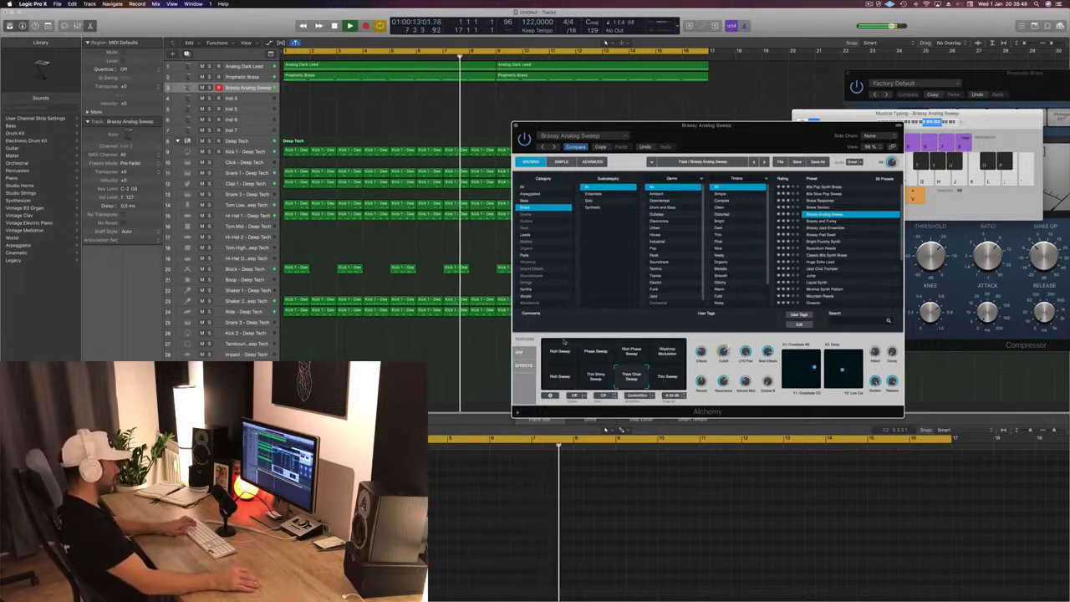
click(558, 351)
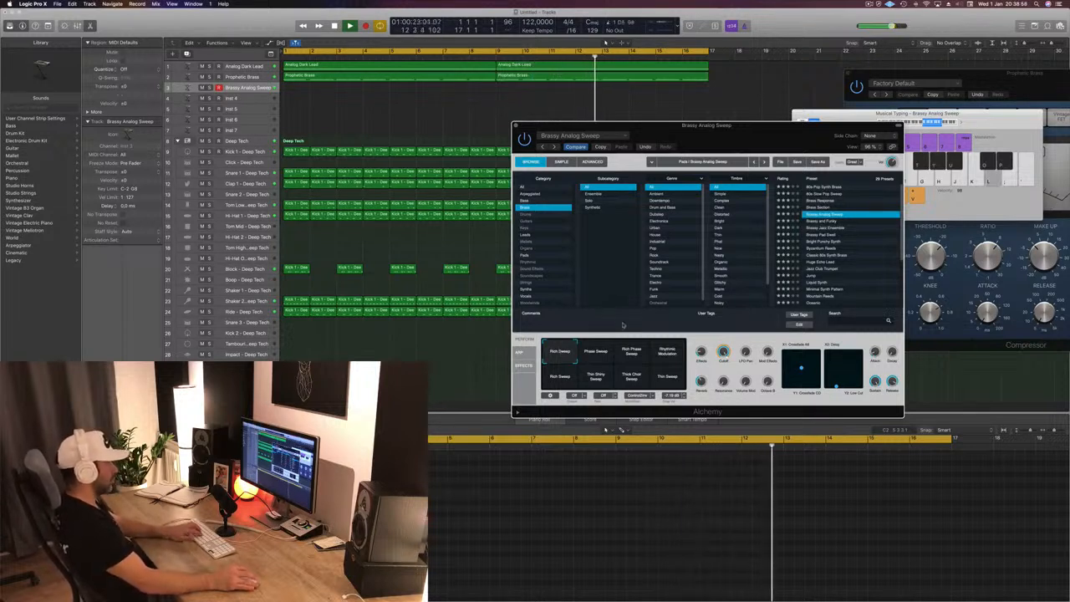
- Move the Alchemy window clear of Musical Typing, lower the keyboard octave to C1 and try low notes over the beat
drag(764, 147, 868, 151)
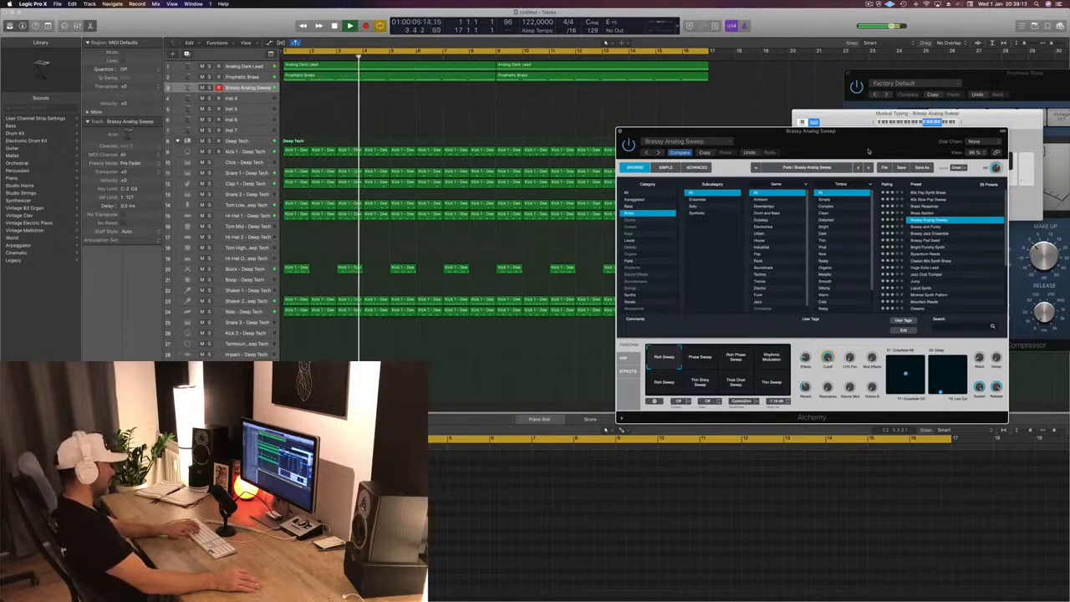
drag(869, 151, 809, 160)
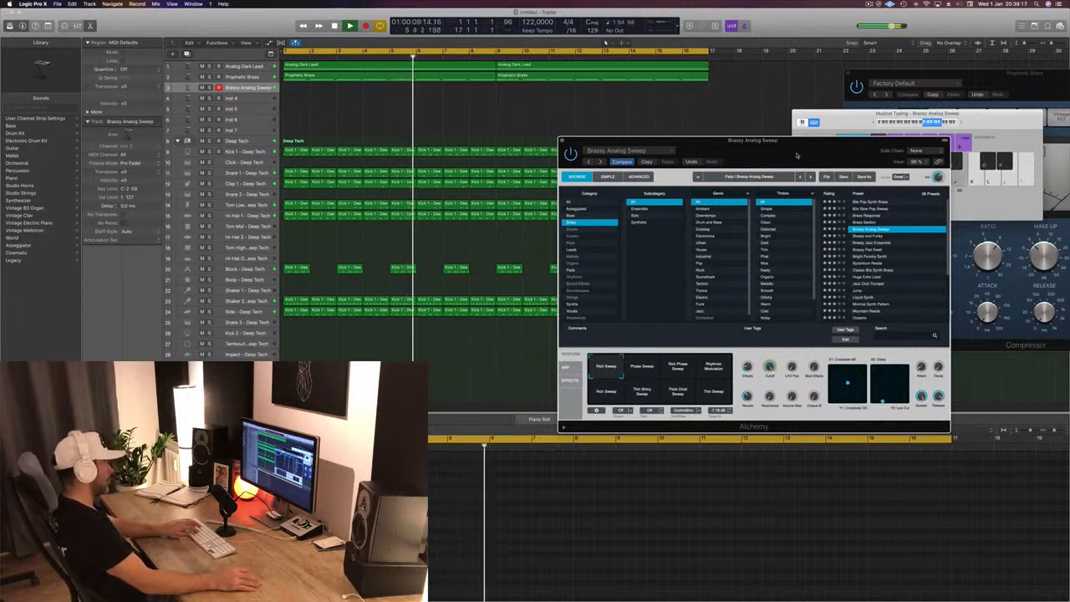
drag(797, 154, 737, 172)
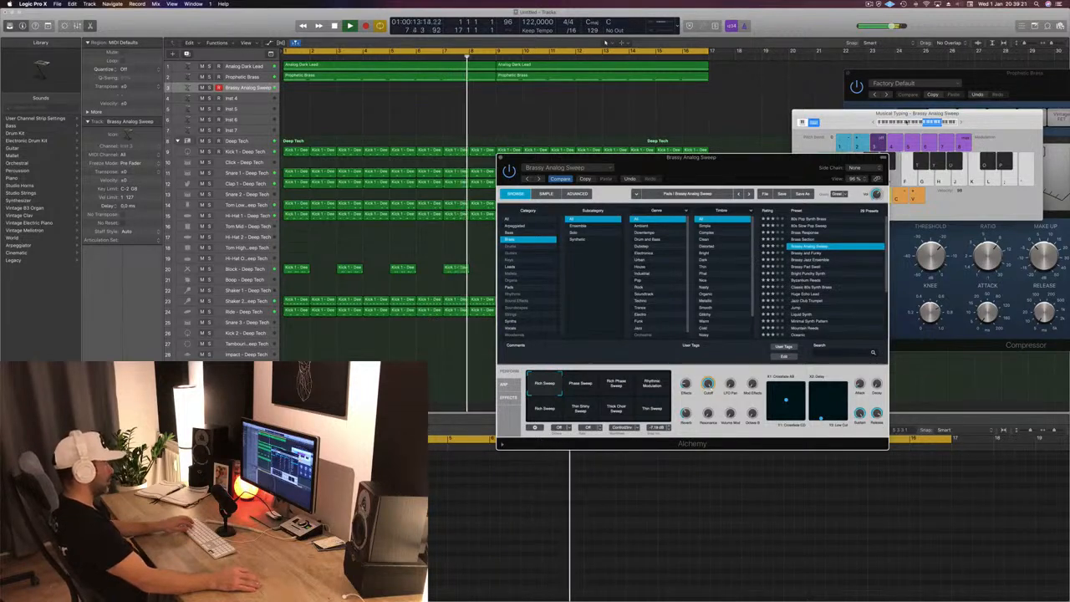
click(908, 123)
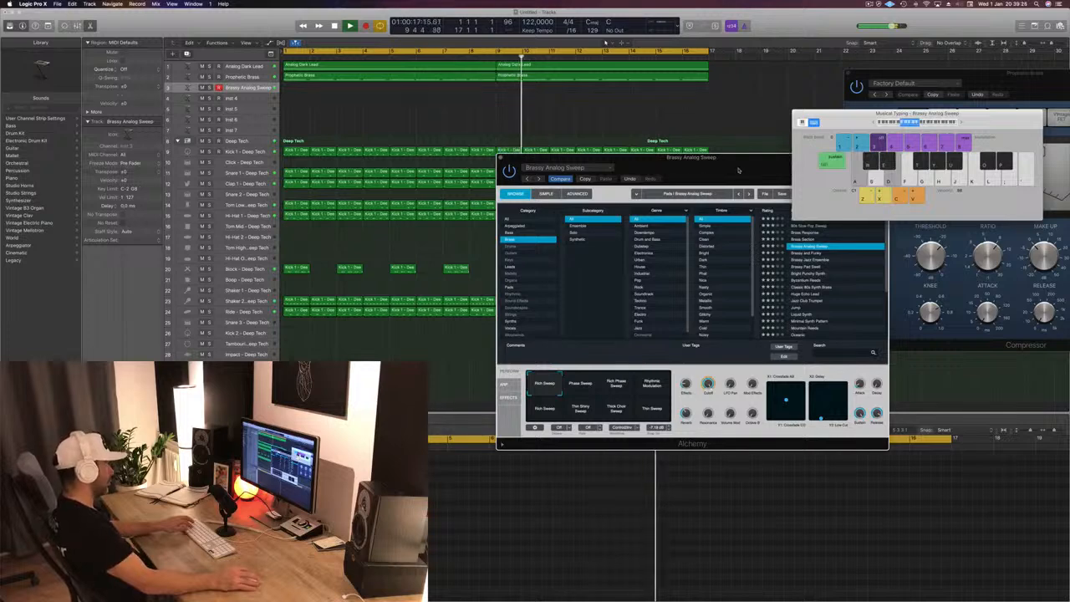
drag(738, 171, 660, 167)
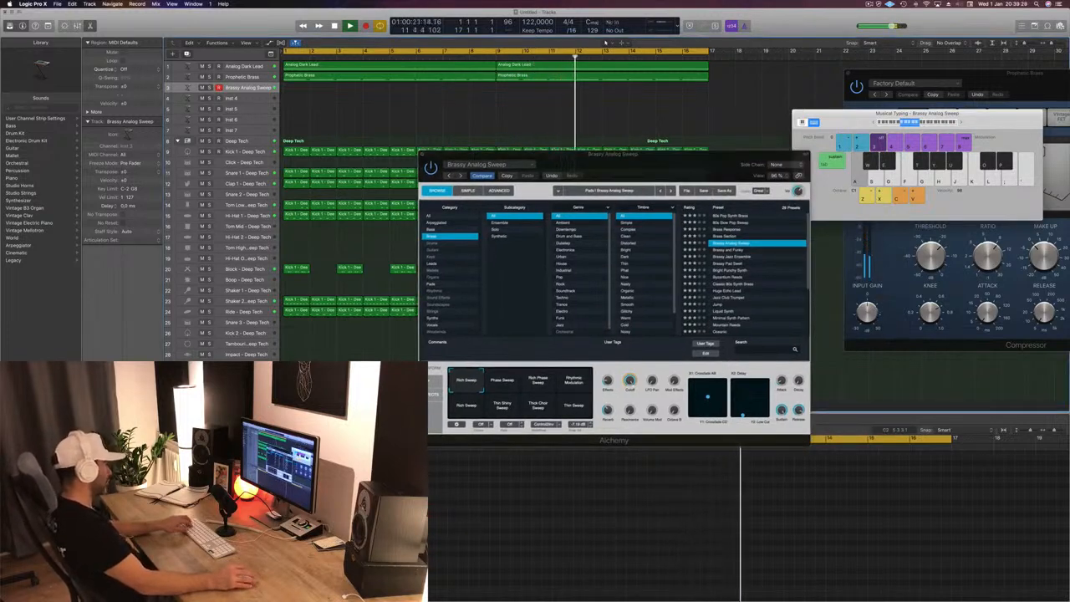
key(s)
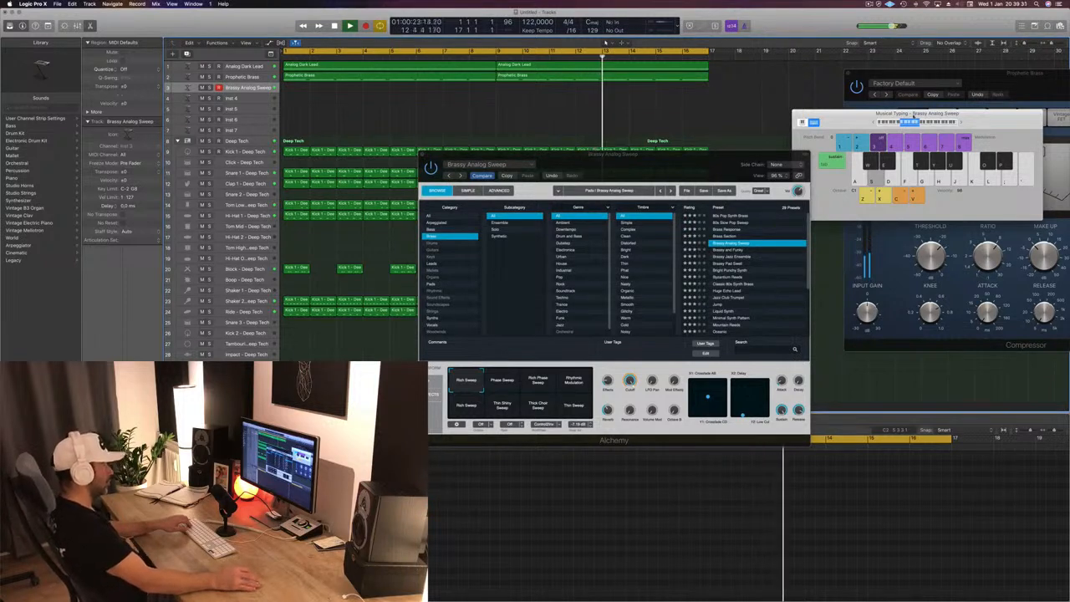
- Raise Musical Typing to octave C2 and record a Brassy Analog Sweep part over the beat from bar 3 to bar 16
click(896, 123)
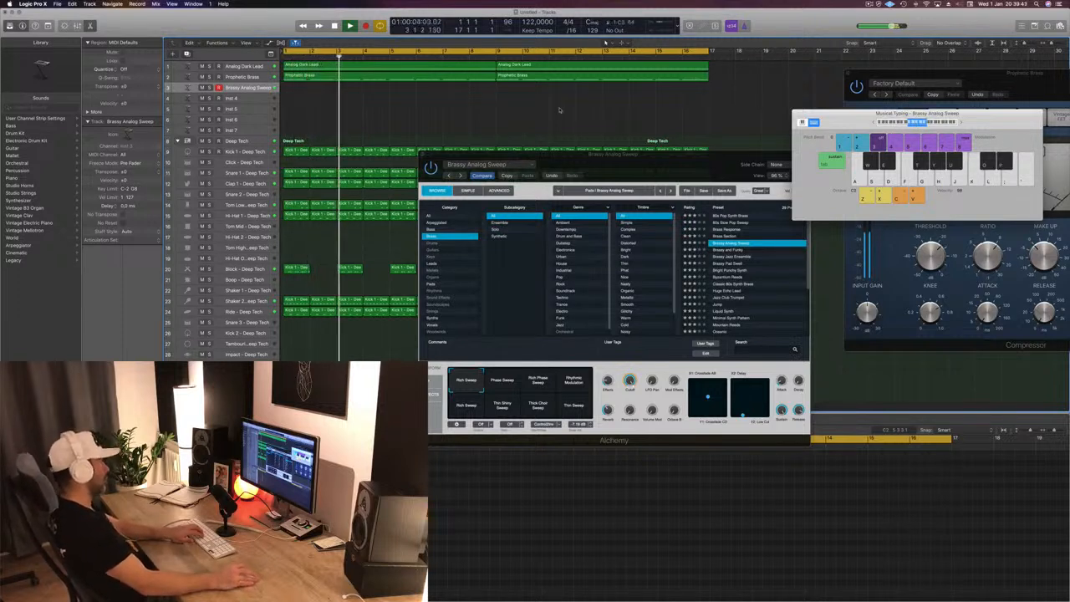
key(r)
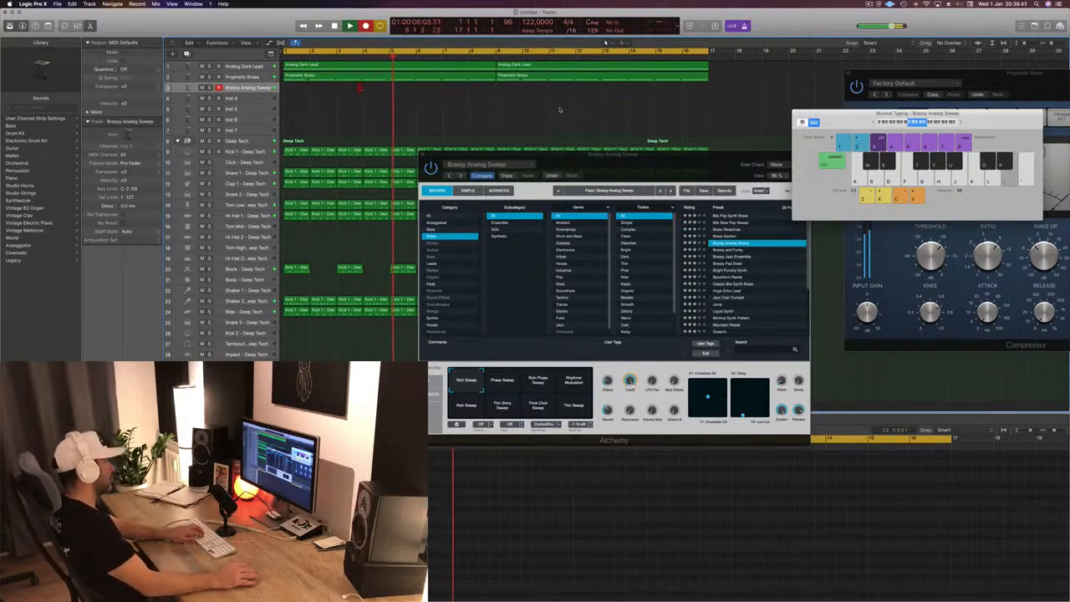
key(h)
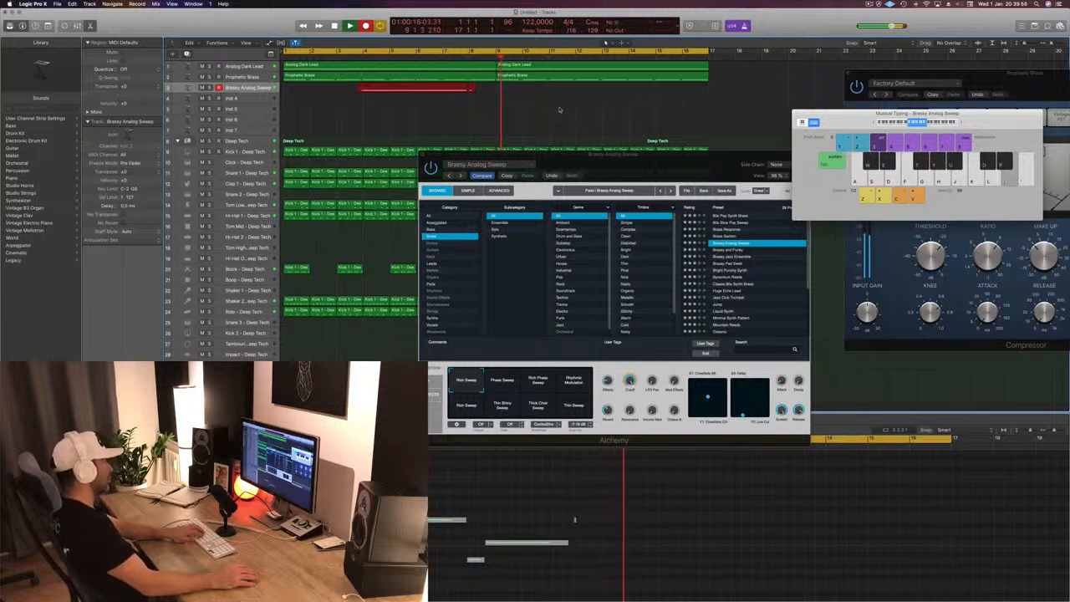
key(h)
key(k)
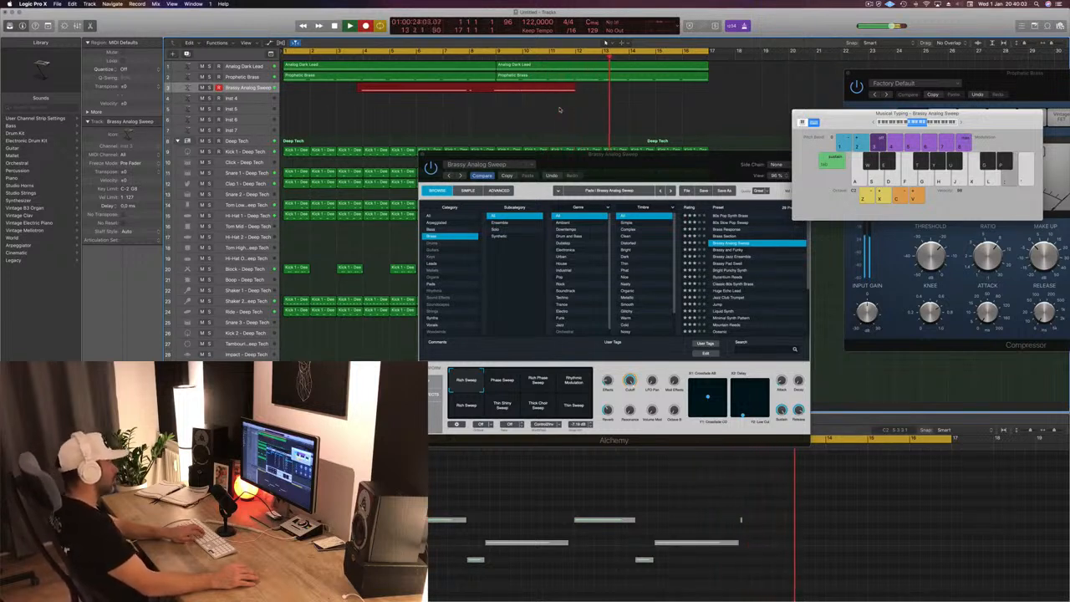
key(k)
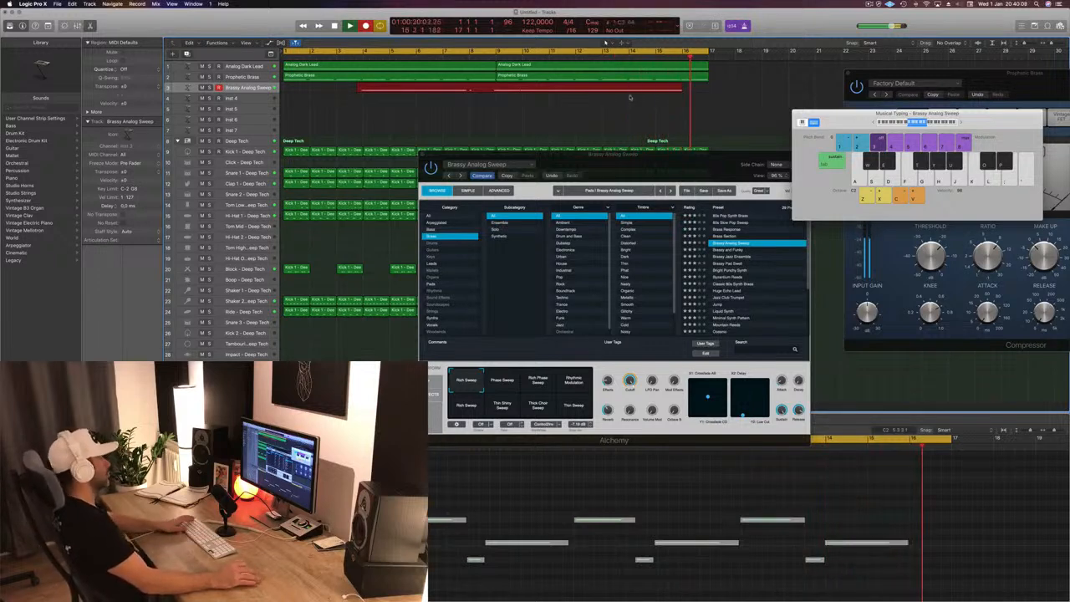
key(space)
key(space)
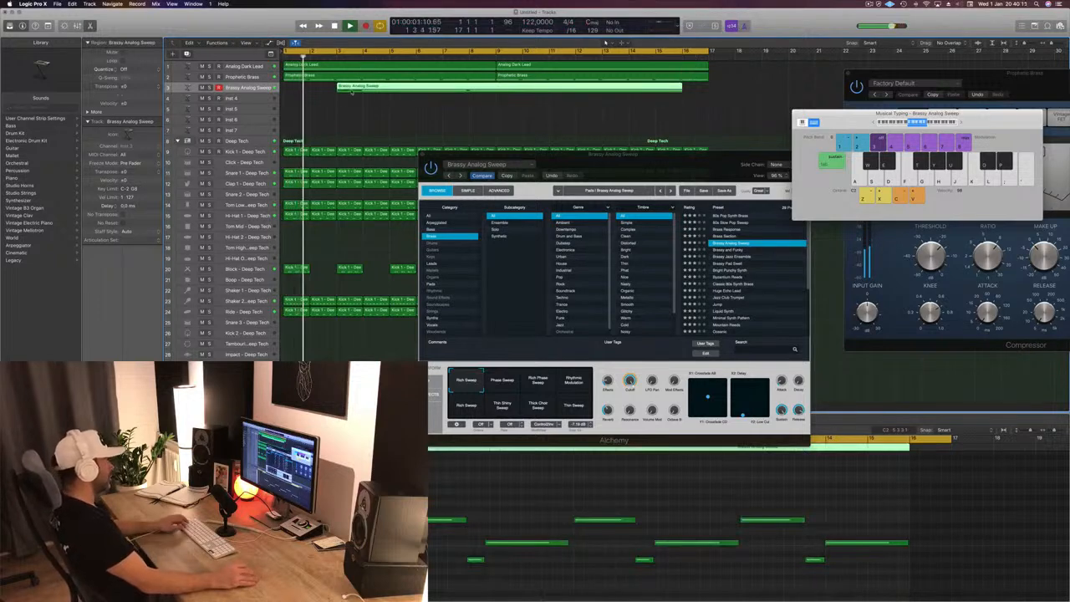
- Cut the first bar off the recorded Brassy Analog Sweep region, splitting crossing notes, and move the rest to bar 1
key(super+t)
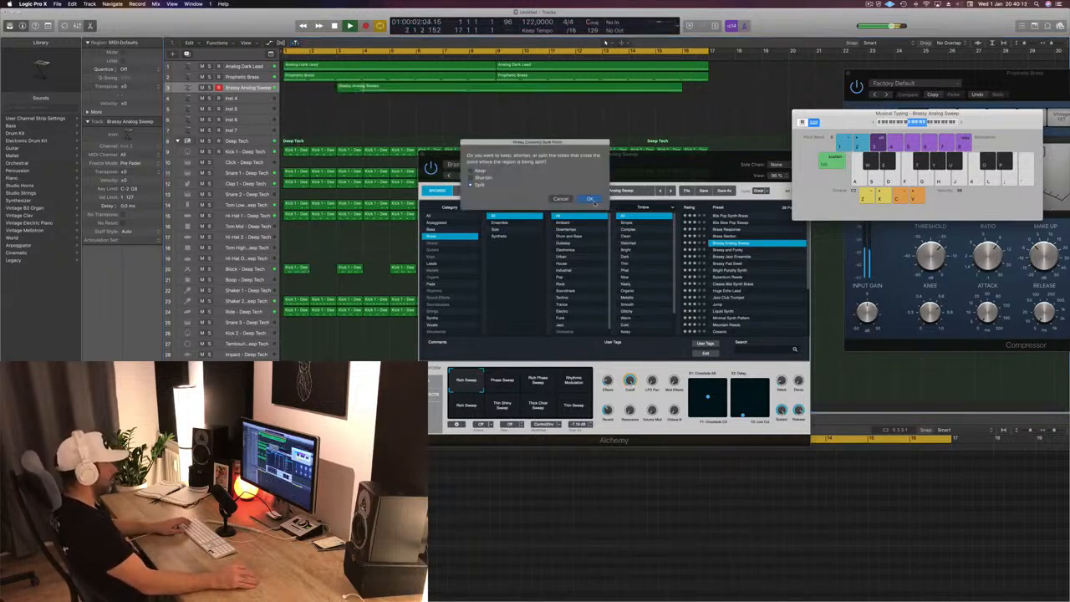
click(590, 199)
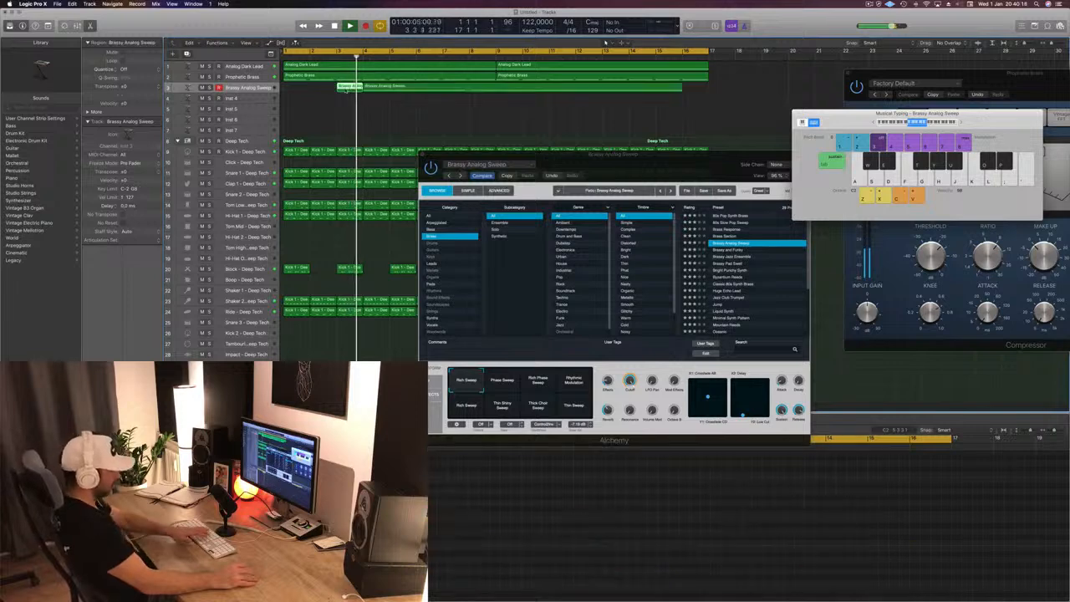
key(Delete)
drag(425, 87, 351, 90)
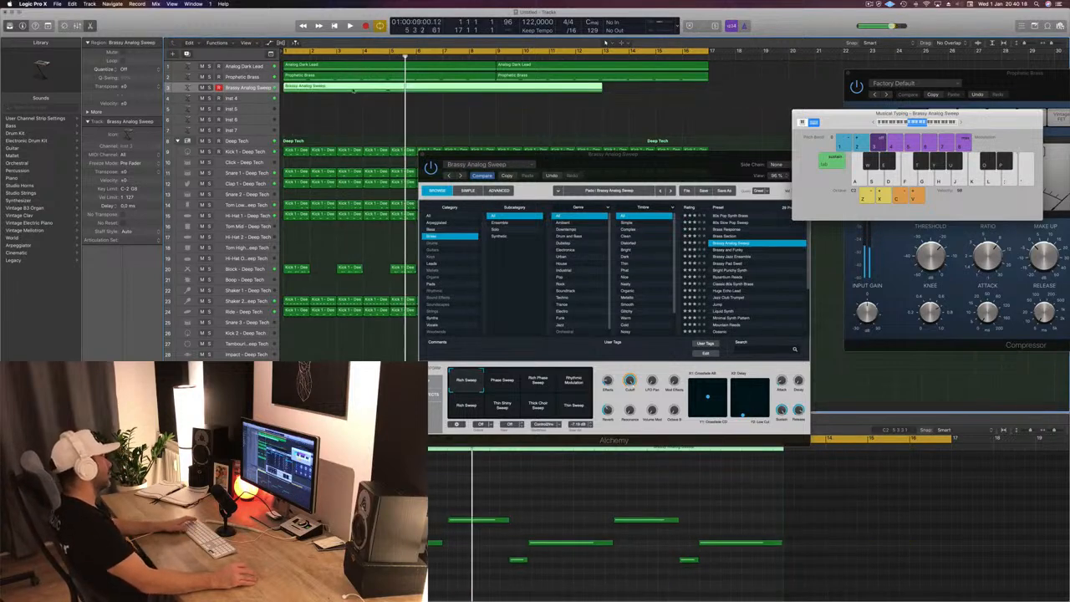
key(Return)
key(space)
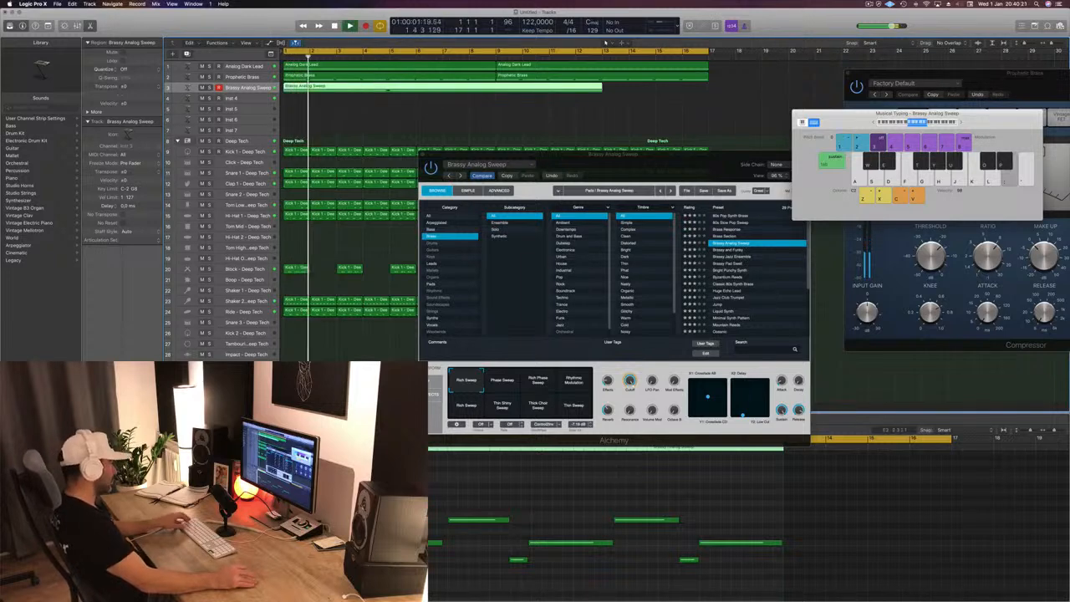
- Quantize all regions to 1/16 Note and play the Brassy Analog Sweep region from the start
key(super+a)
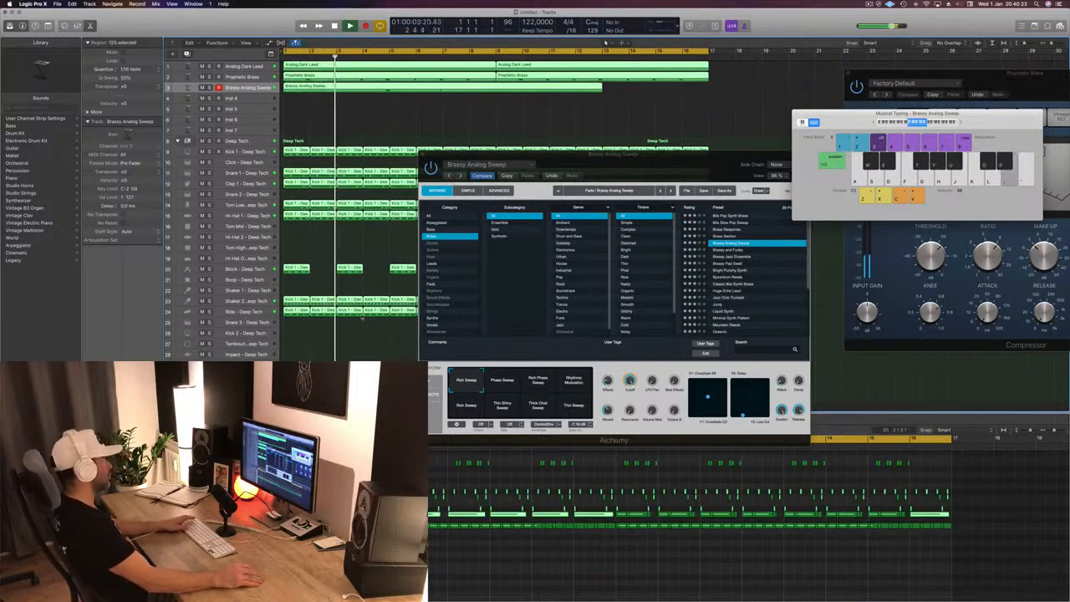
click(361, 317)
click(323, 86)
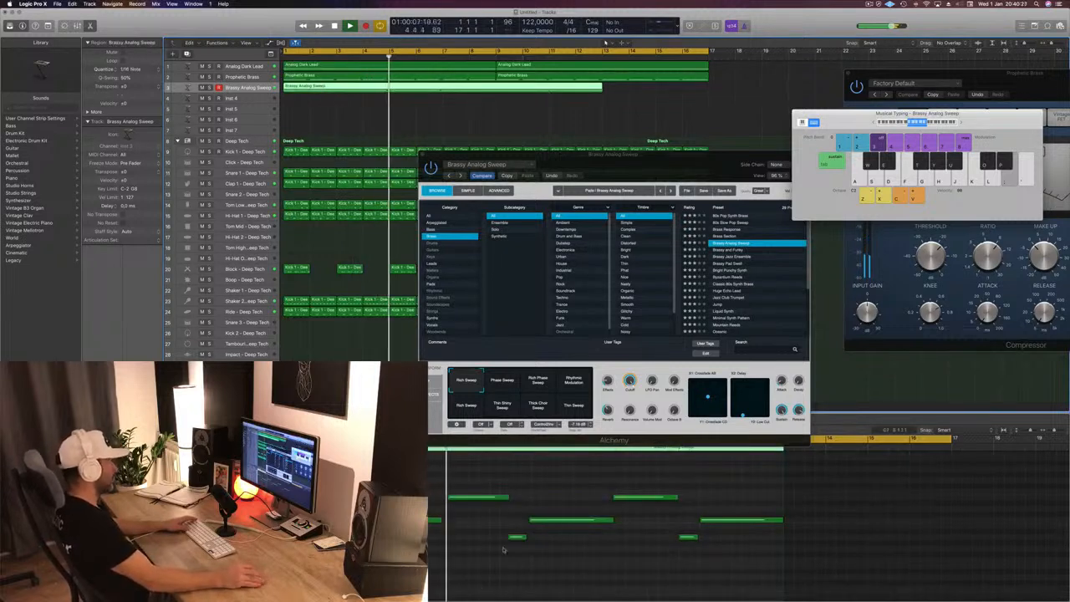
key(Return)
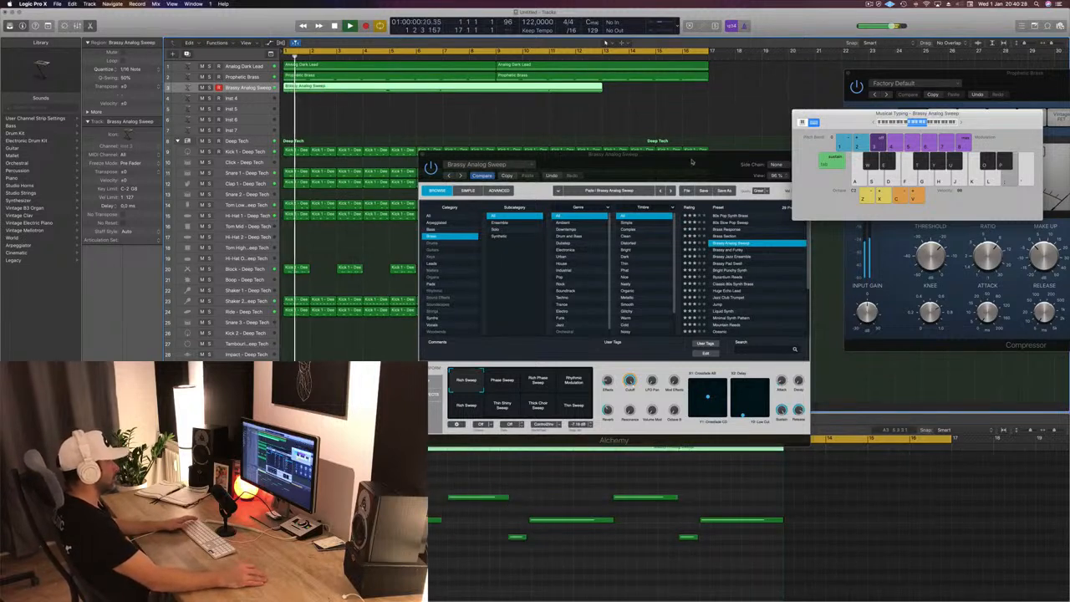
- Undo the 1/16 Note quantization, reselect only the Brassy Analog Sweep region and play it from the start
drag(691, 162, 749, 174)
click(360, 124)
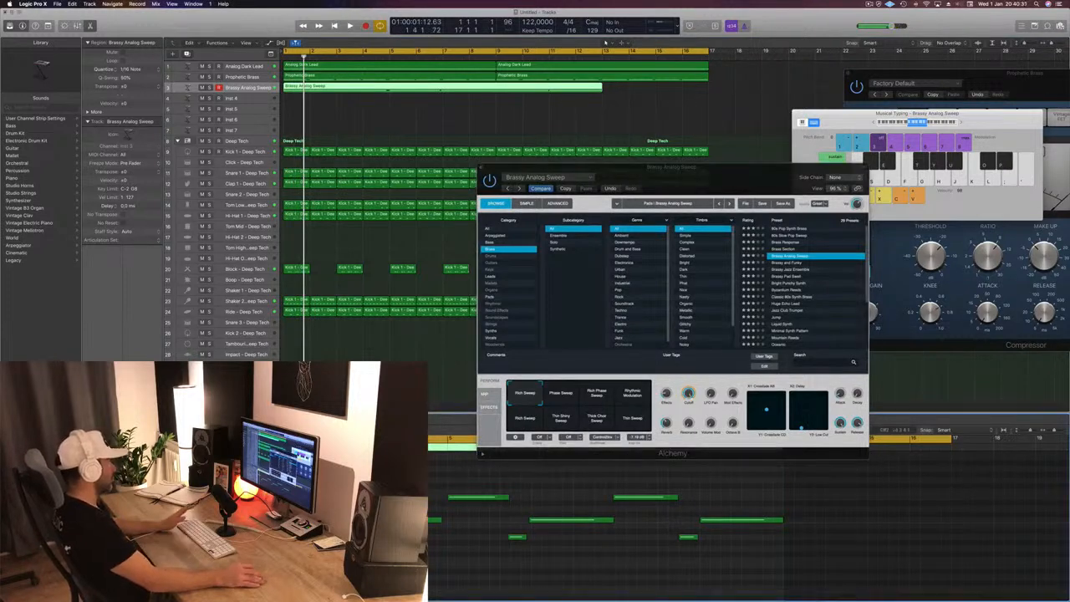
key(space)
key(super+a)
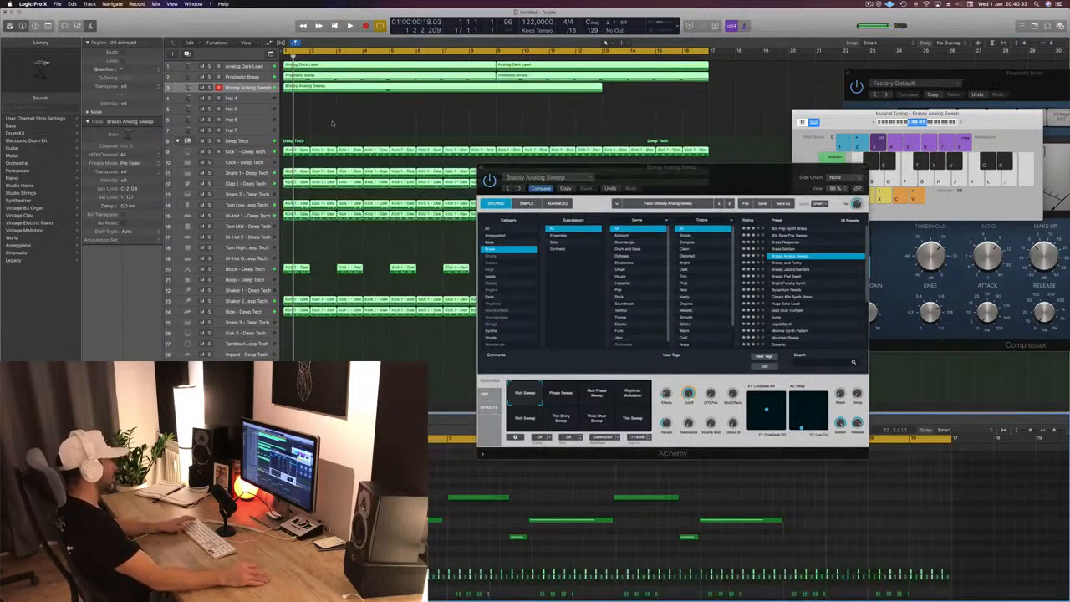
key(space)
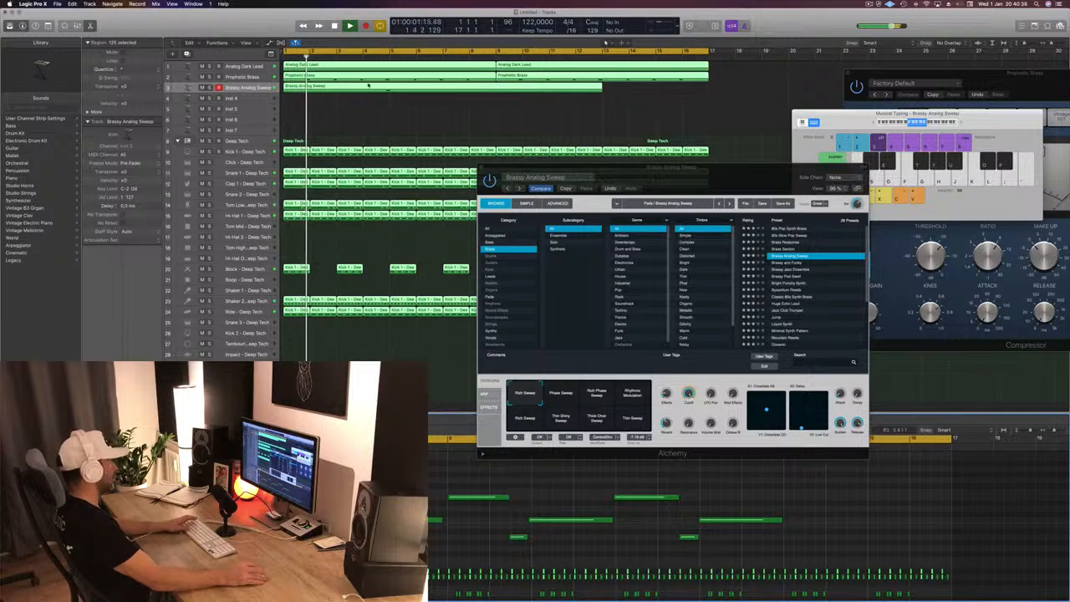
click(367, 104)
click(368, 88)
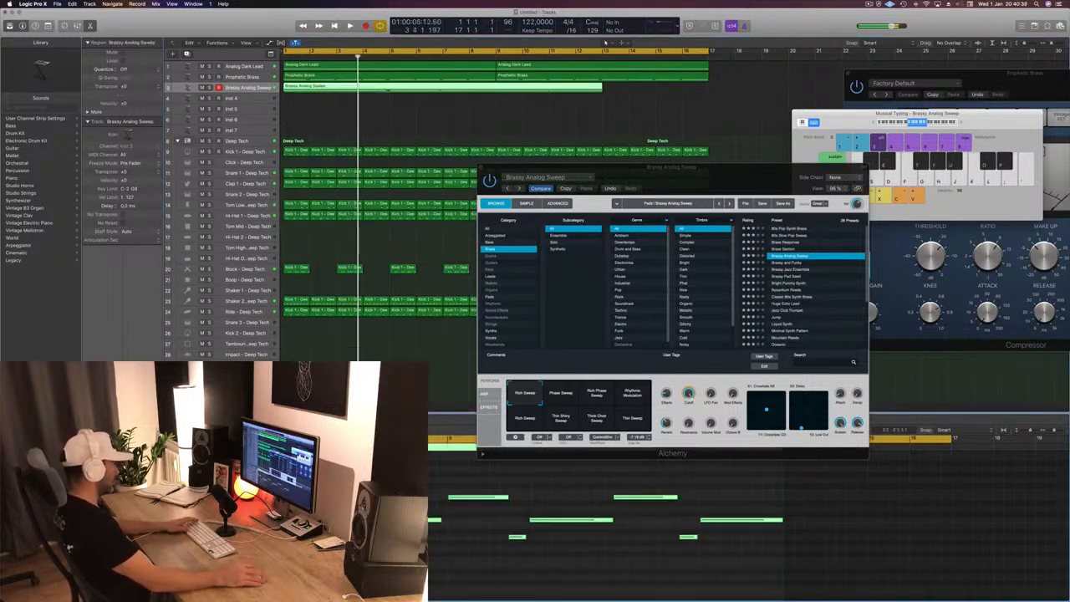
key(Return)
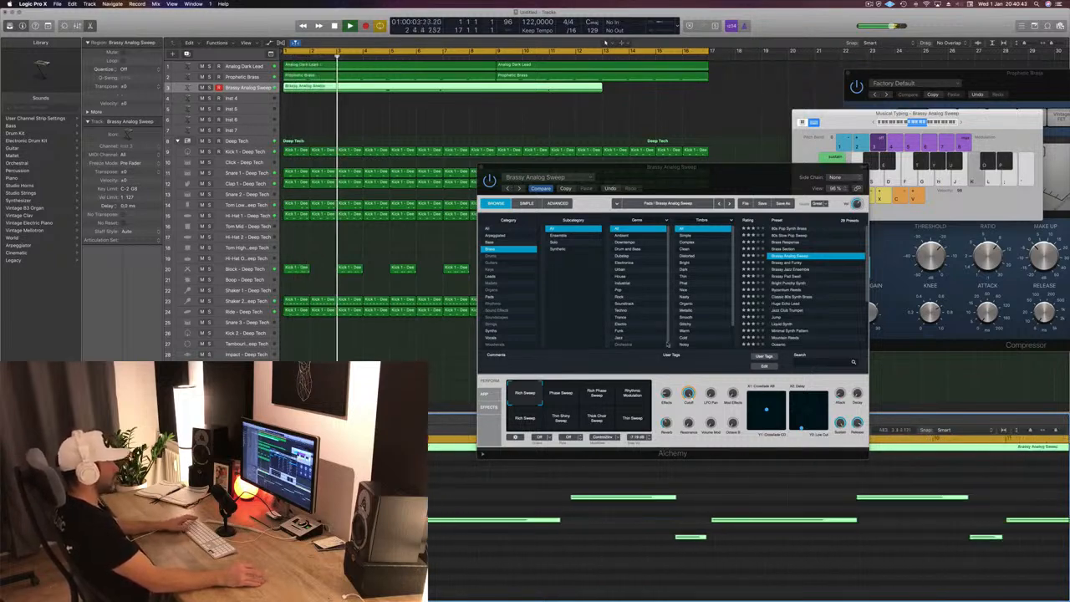
- Audition the Phase Sweep and Thick Choir Sweep snapshots over the recorded part and return to the first Rich Sweep
click(575, 403)
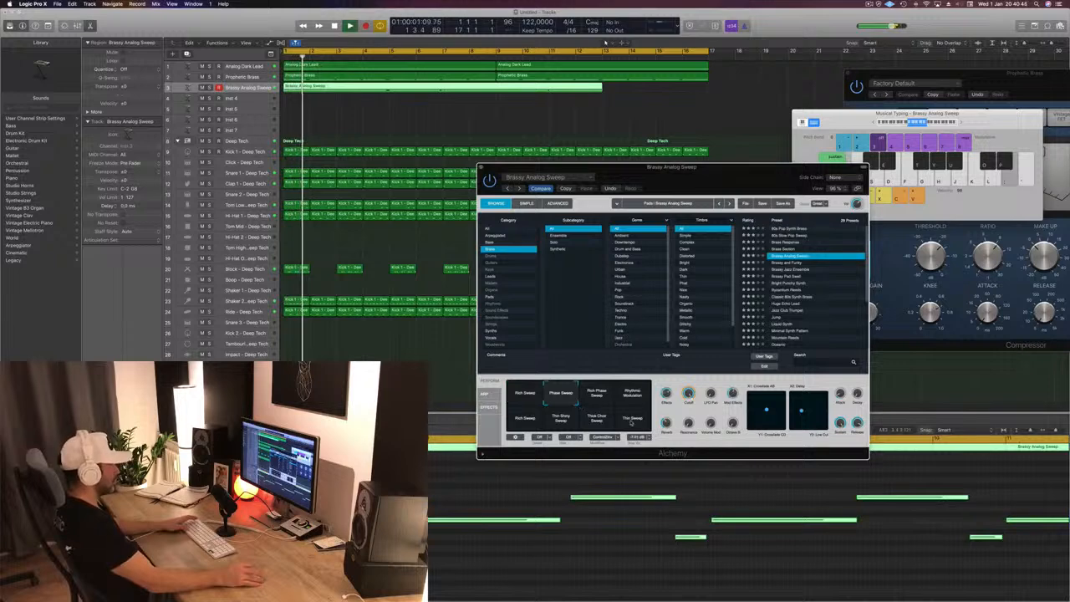
click(596, 418)
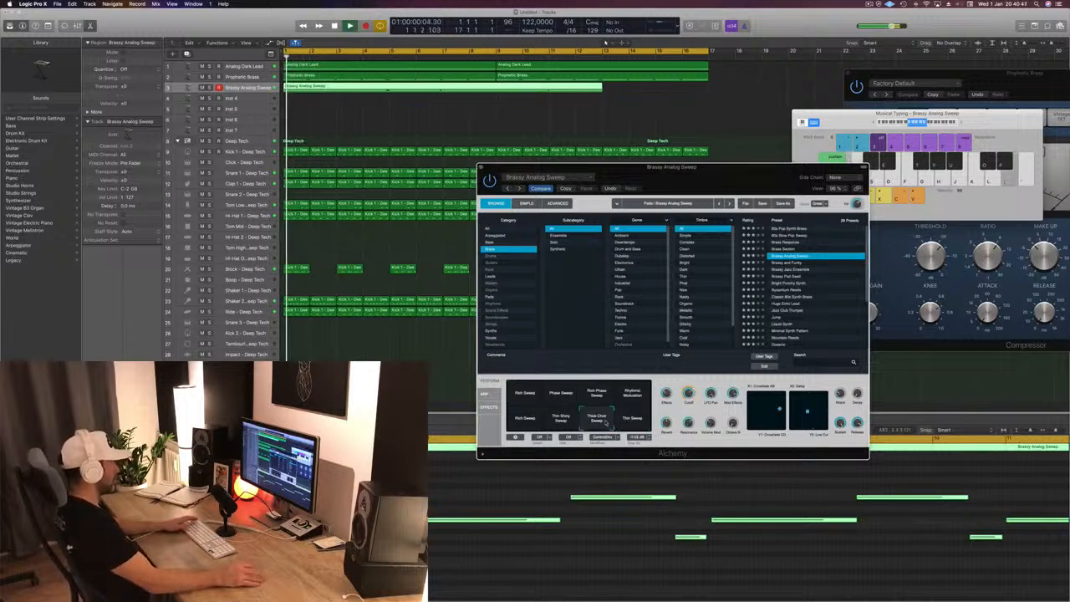
drag(753, 168, 657, 141)
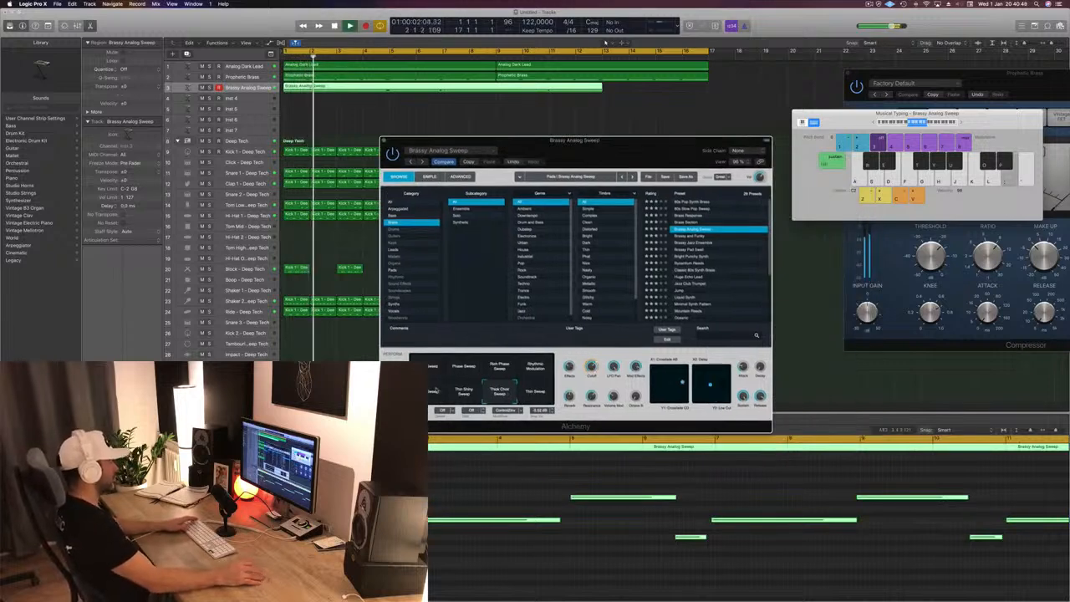
click(430, 369)
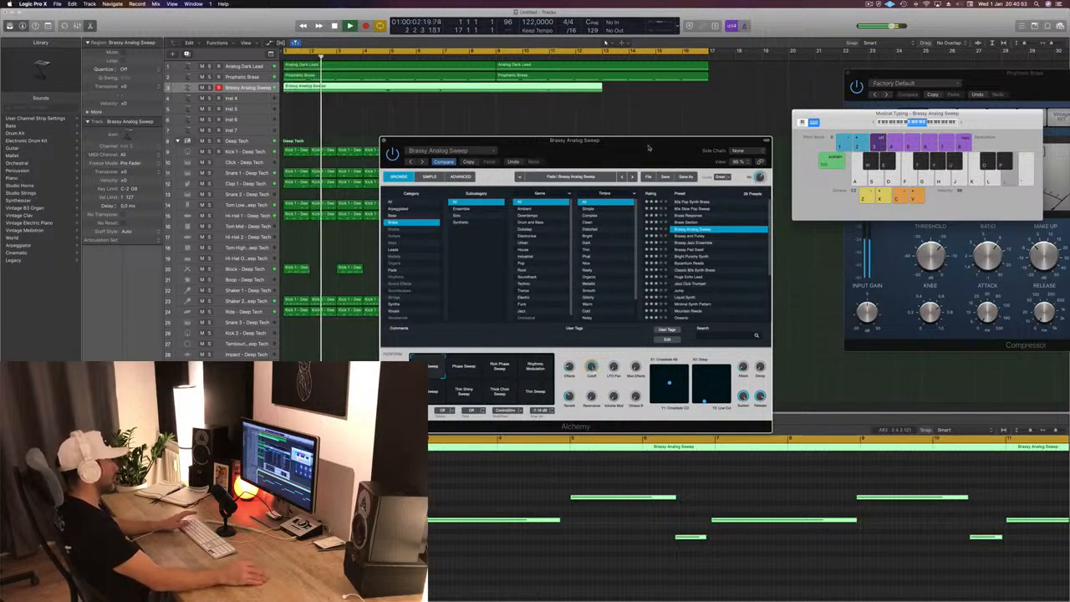
- Move the Alchemy window clear of the arrangement, split the Brassy Analog Sweep region at bar 5 and delete everything after it
drag(647, 148, 949, 124)
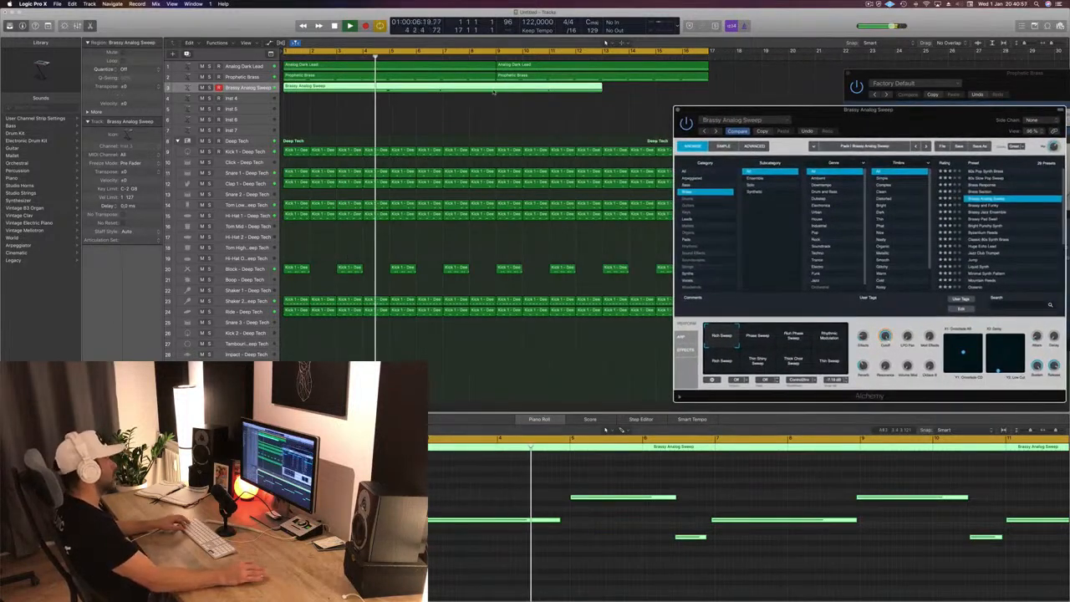
click(382, 98)
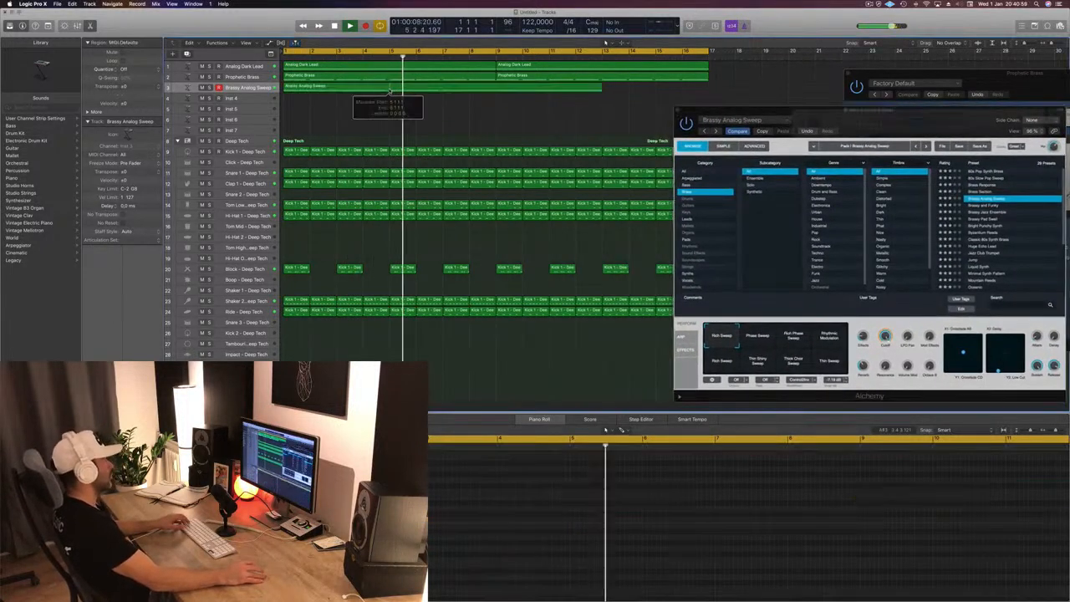
super+double_click(388, 88)
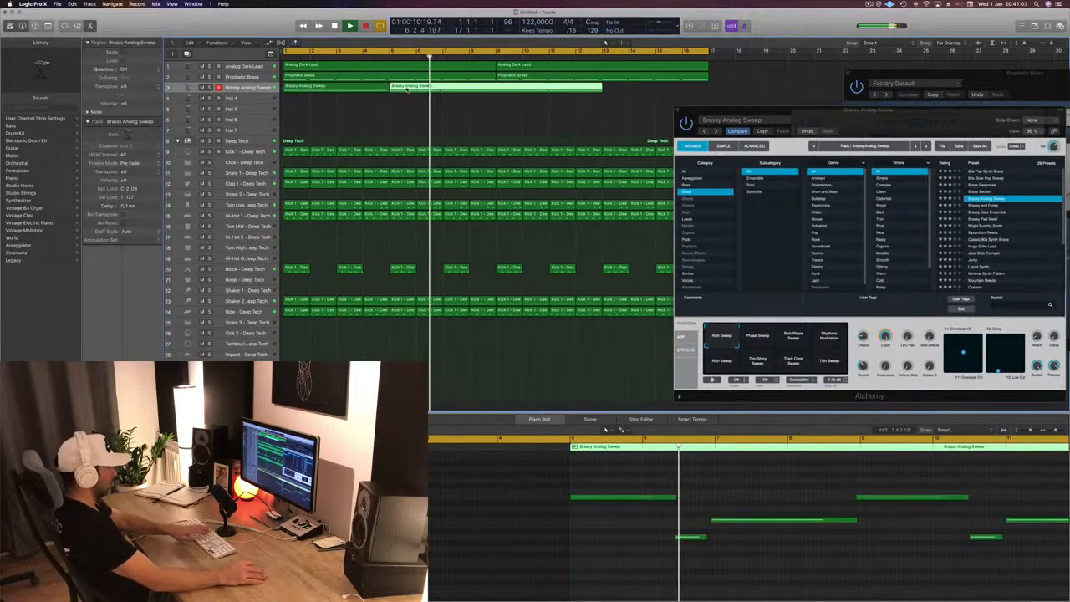
key(Delete)
key(space)
- Copy the four-bar Brassy Analog Sweep region to bar 5, and copy both regions to bar 9 to fill the 16 bars
click(342, 89)
alt+drag(342, 90, 447, 93)
key(space)
drag(525, 94, 562, 95)
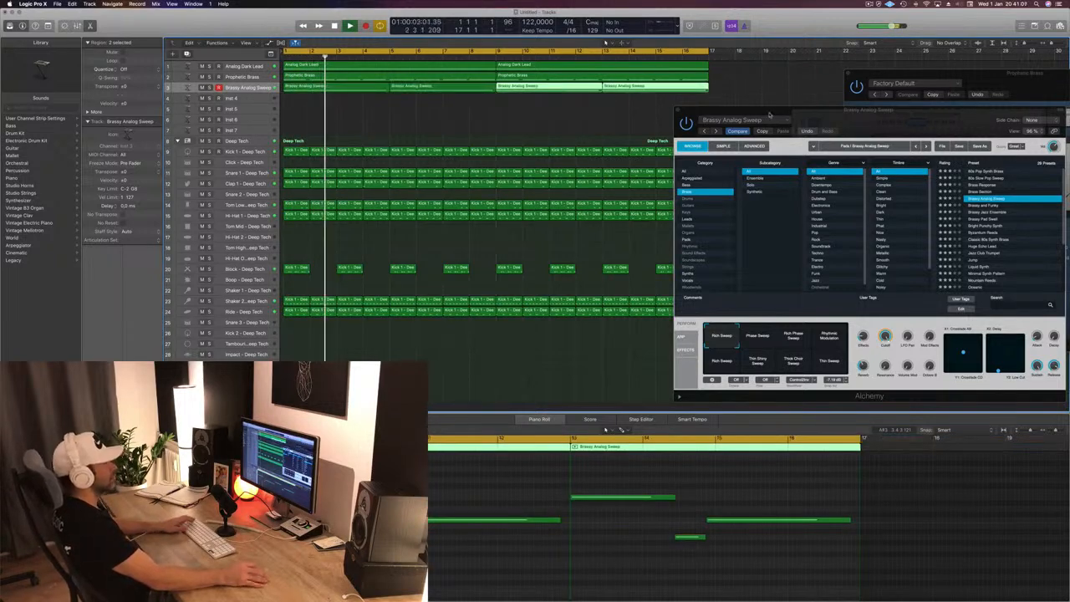
- Audition the brass presets Brassy and Funky, Brassy Jazz Ensemble and Bright Punchy Synth on the looped part
drag(769, 115, 695, 136)
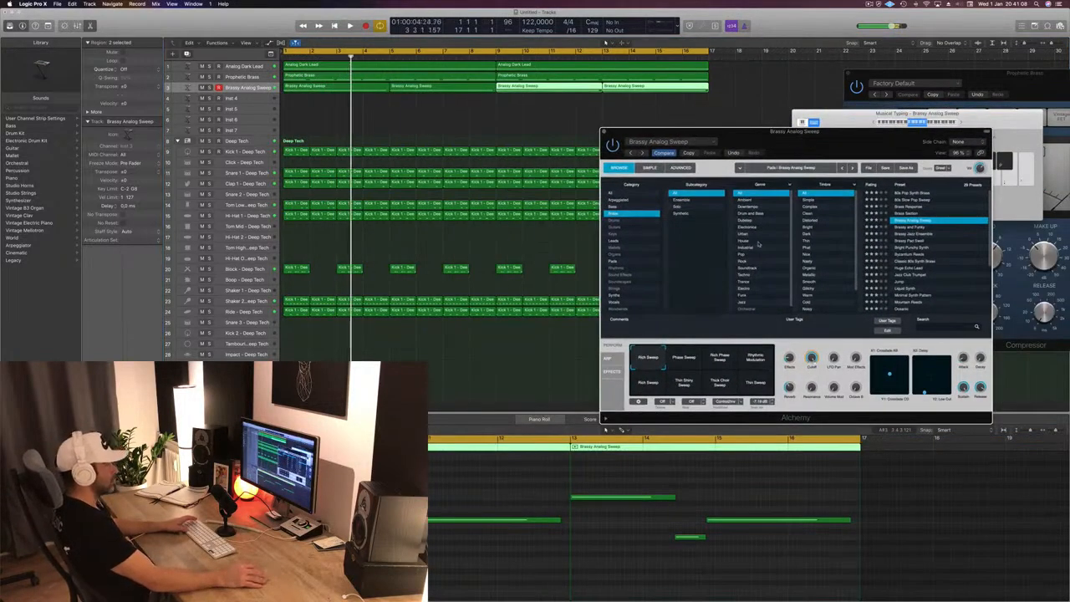
click(910, 227)
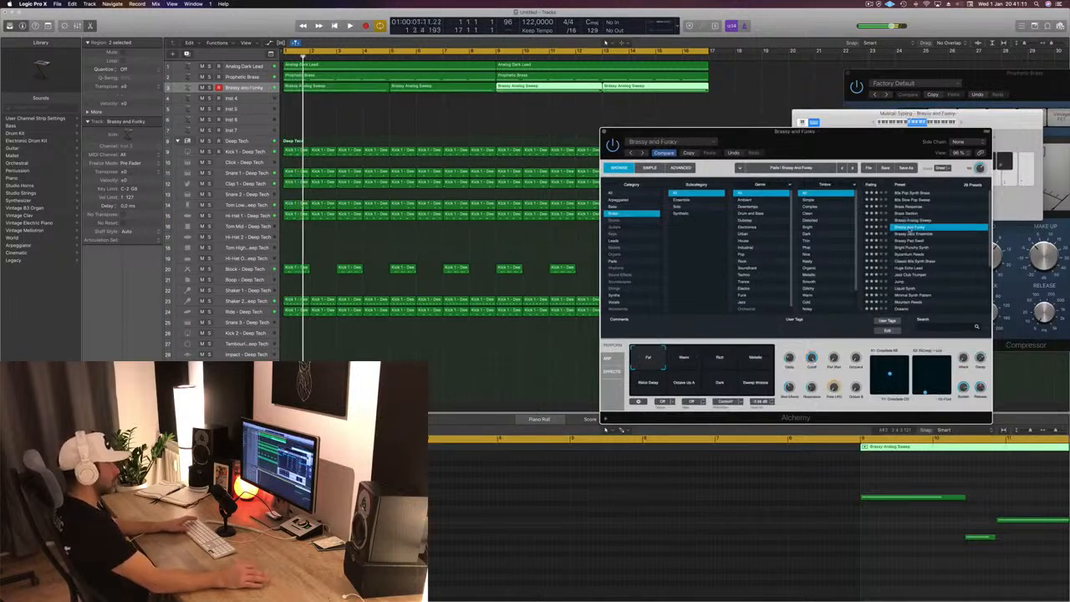
click(916, 235)
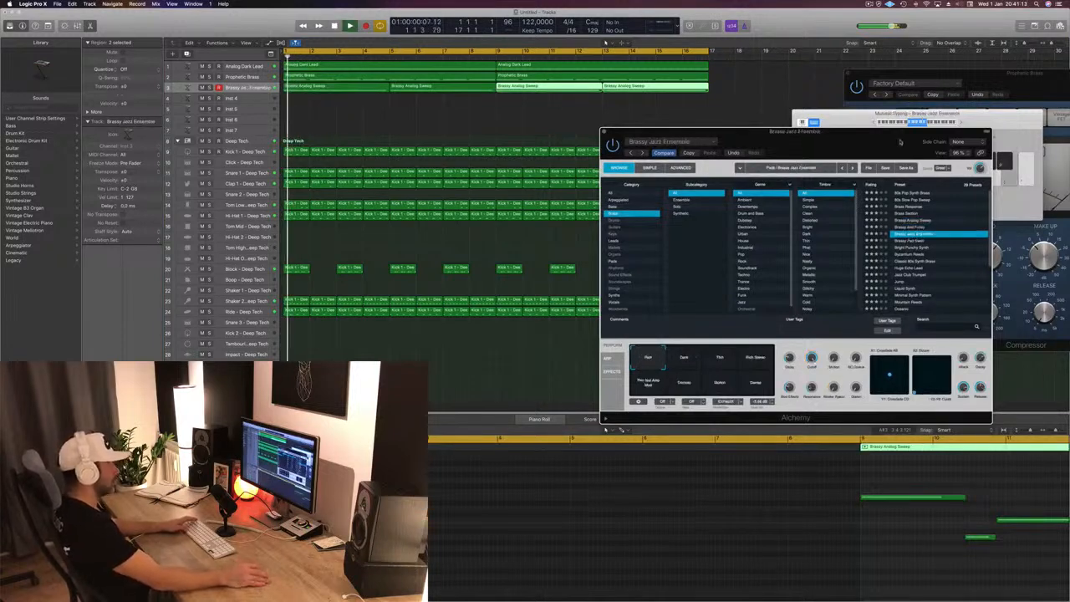
drag(900, 142, 798, 152)
click(807, 258)
key(space)
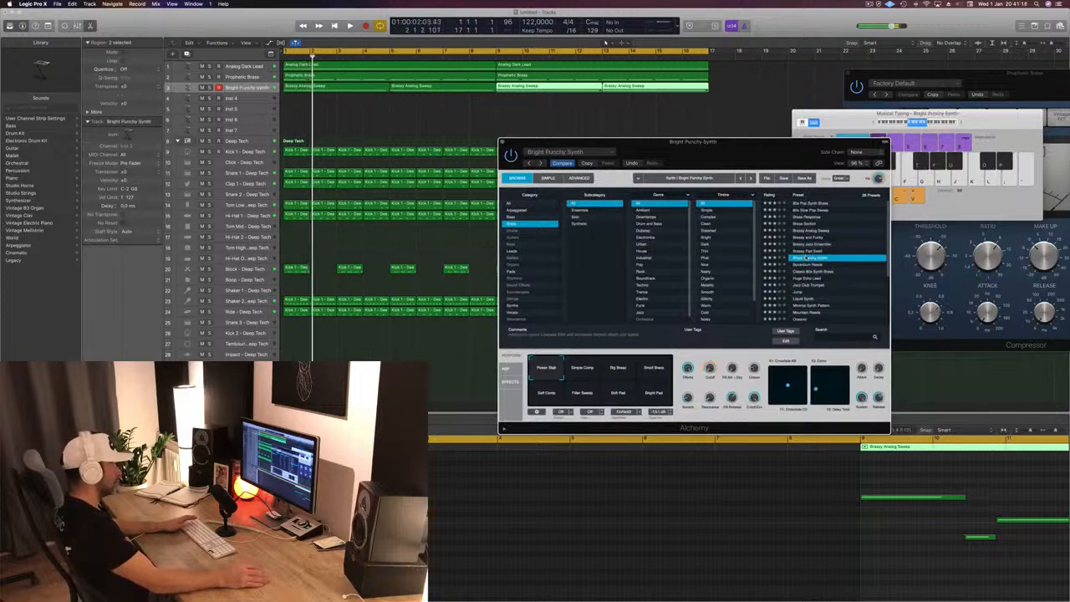
- Audition the presets Byzantium Reeds, Huge Echo Lead and Jazz Club Trumpet on the looped part
click(813, 264)
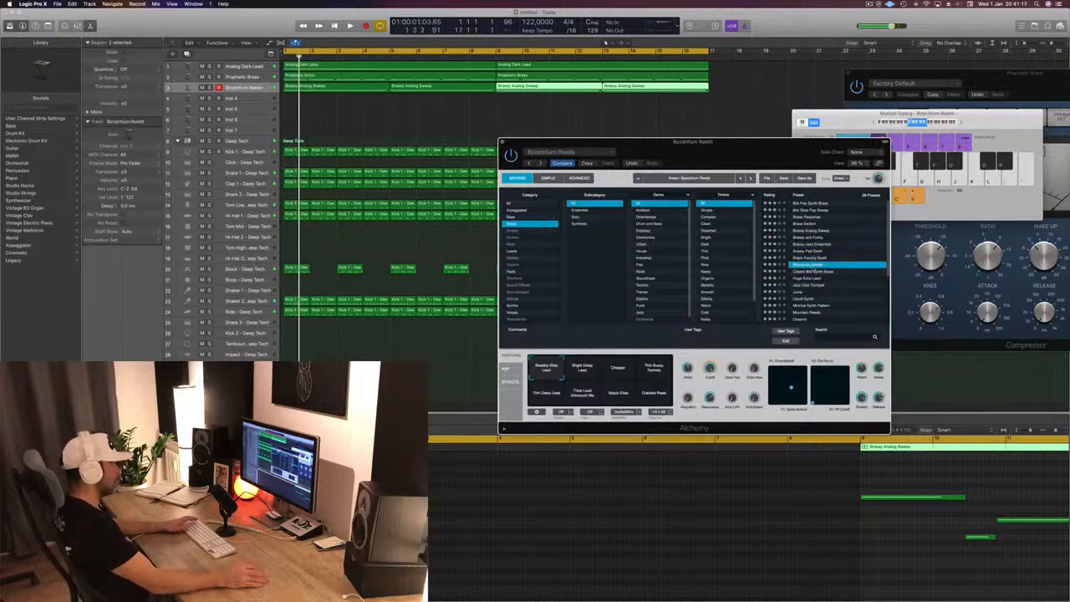
scroll(831, 271, down, 3)
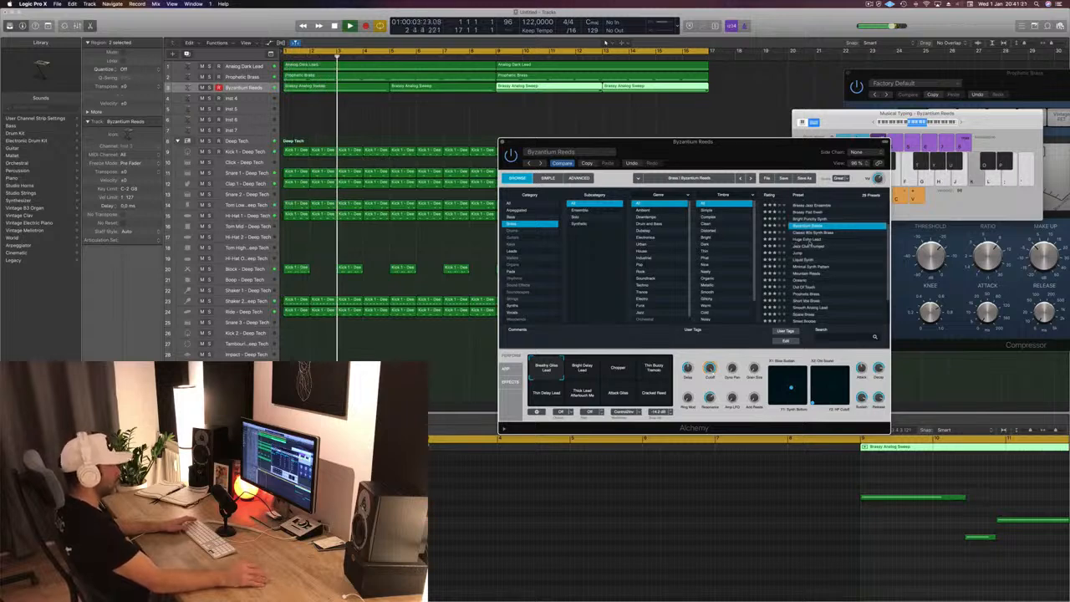
click(807, 240)
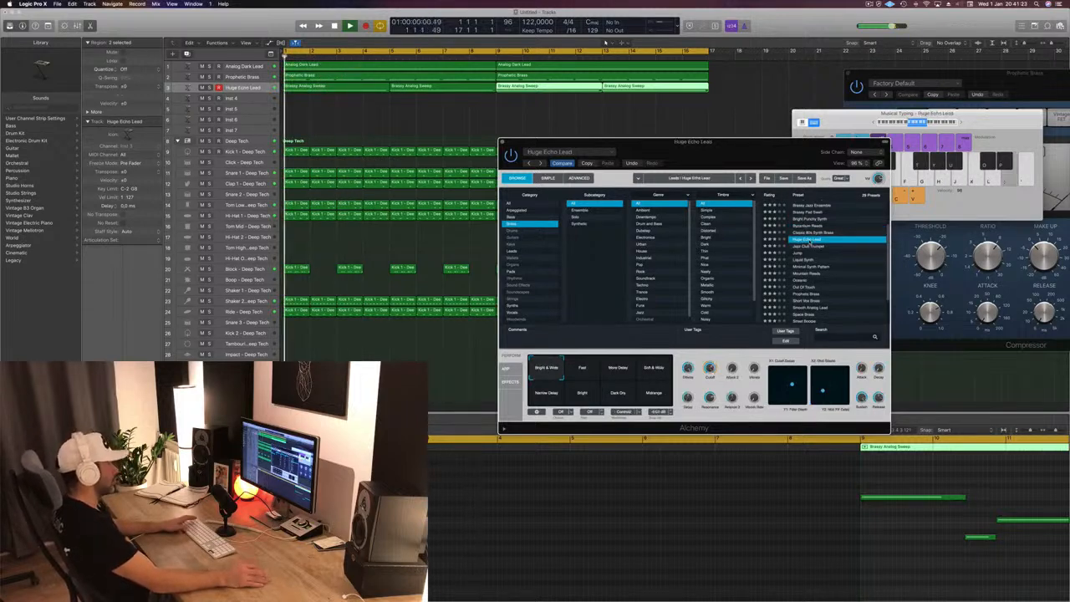
scroll(833, 247, down, 1)
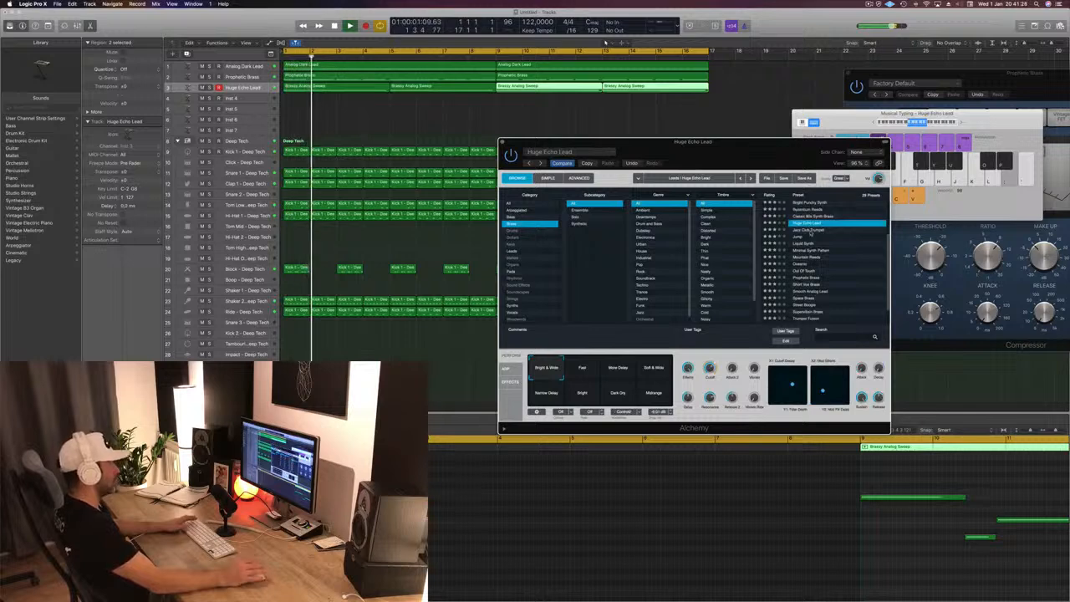
click(810, 232)
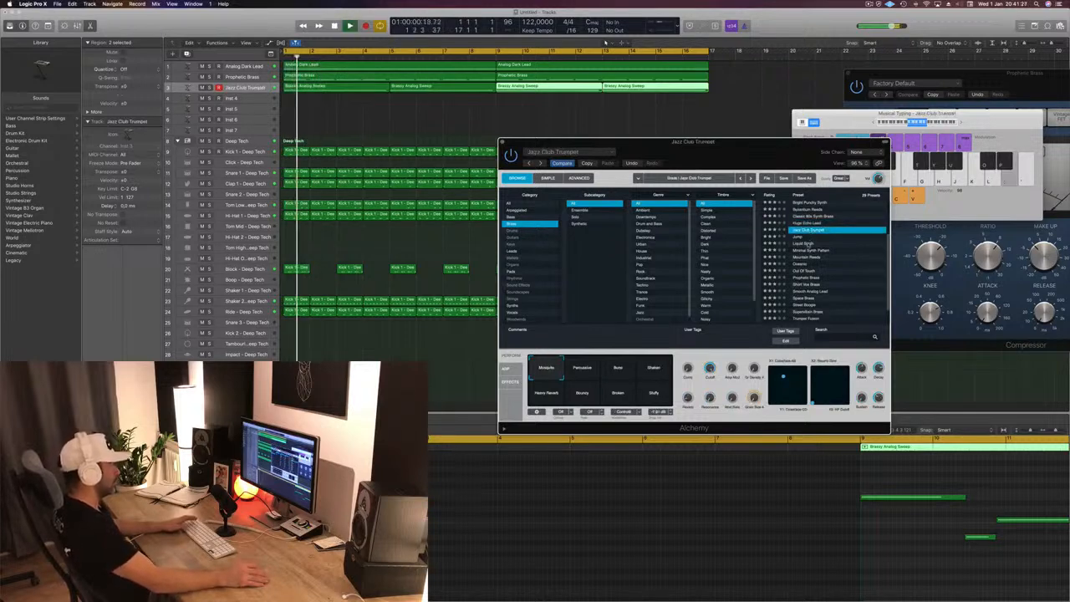
- Audition the brass presets Liquid Synth, Prophetic Brass and Vintage Brassy Pad on the looped part
click(806, 243)
scroll(830, 240, down, 2)
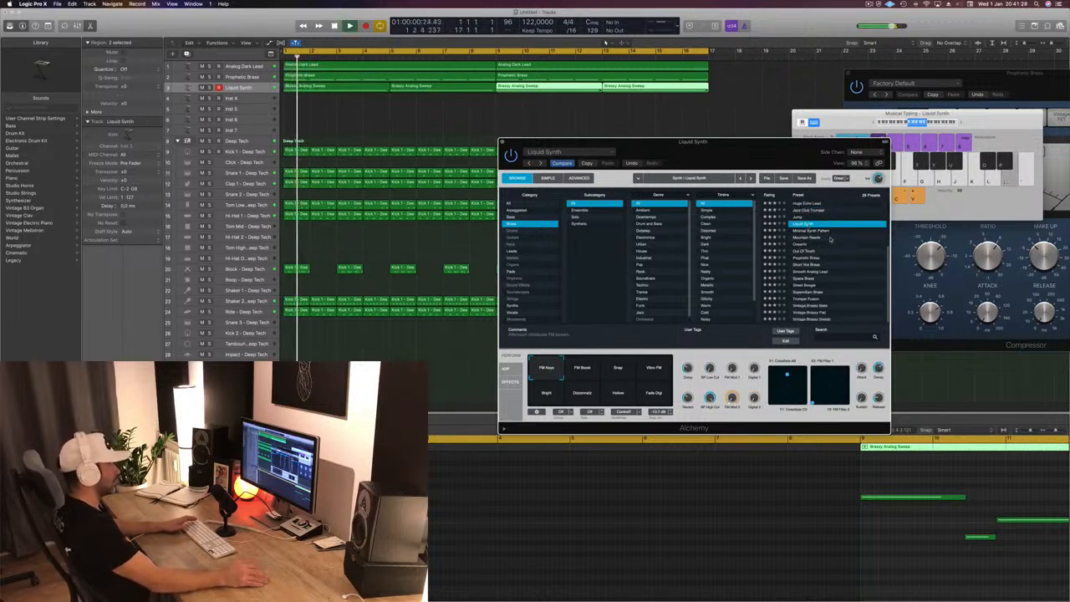
click(817, 257)
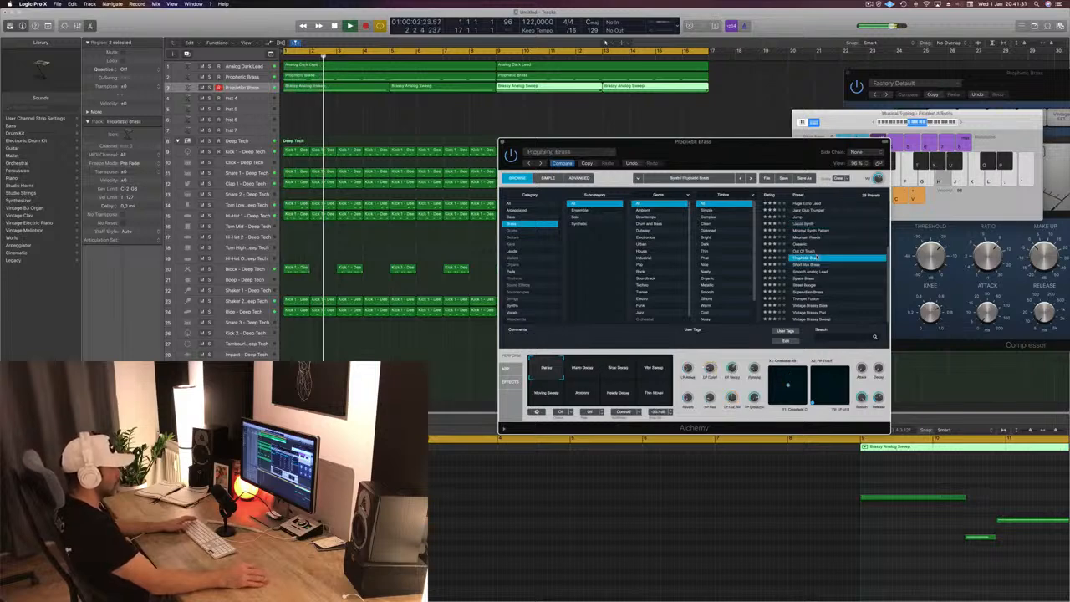
click(815, 312)
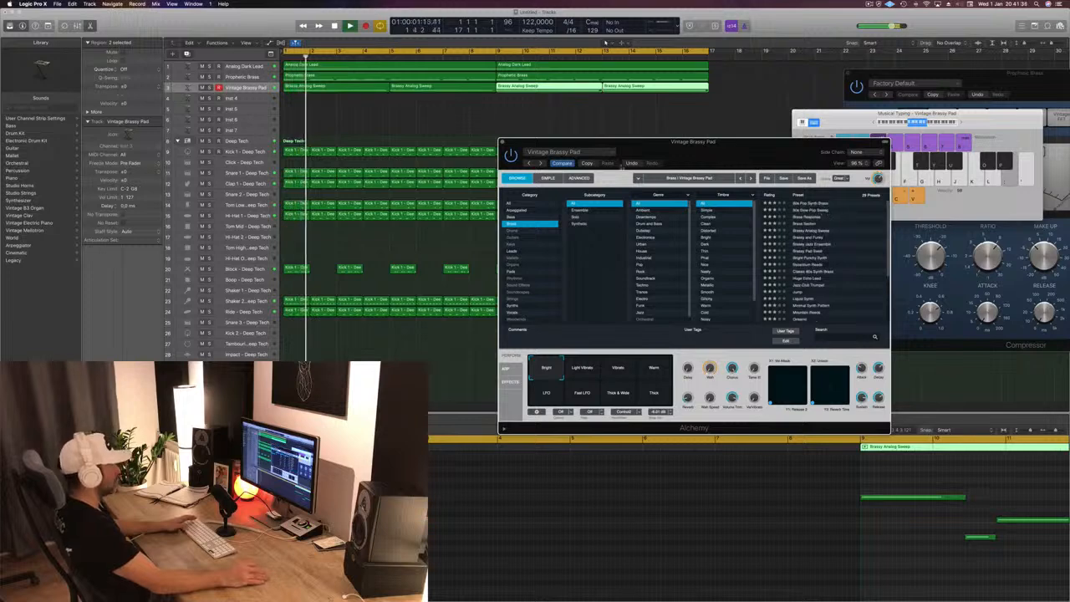
- Compare with the default sound, audition Brass Section and load the Brassy Analog Sweep preset again
click(561, 163)
key(space)
key(space)
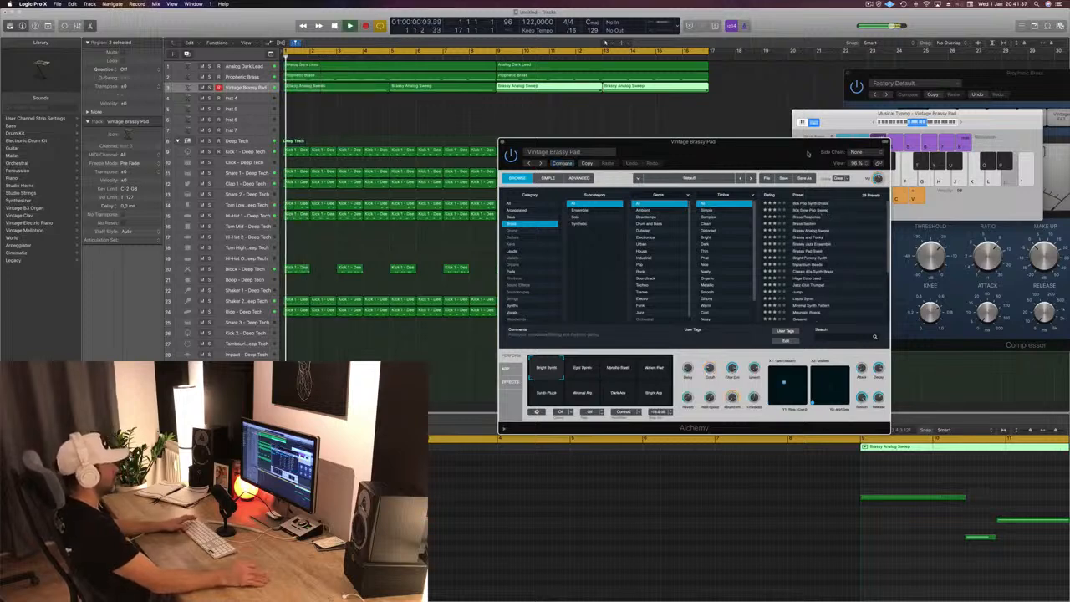
click(819, 224)
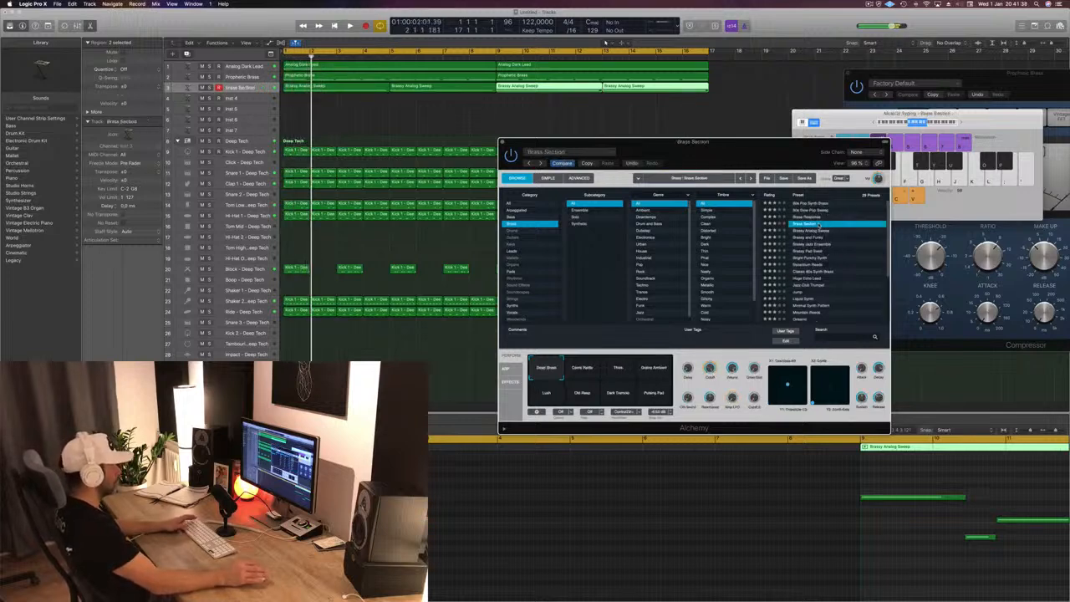
click(814, 230)
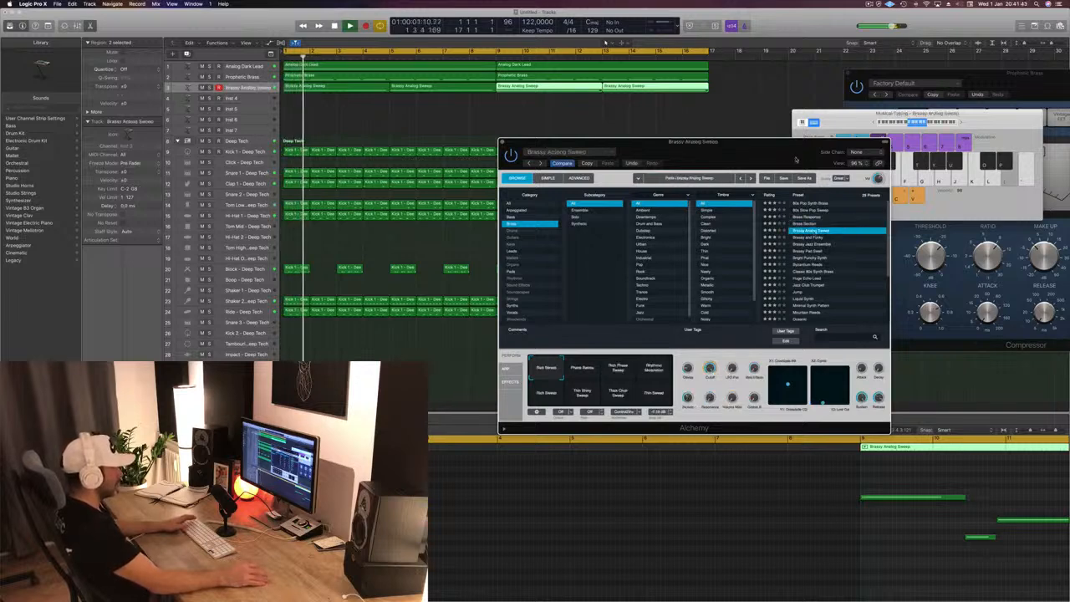
- Move the Alchemy window clear of the first bars and filter the preset browser to the Pads category
drag(779, 139, 873, 106)
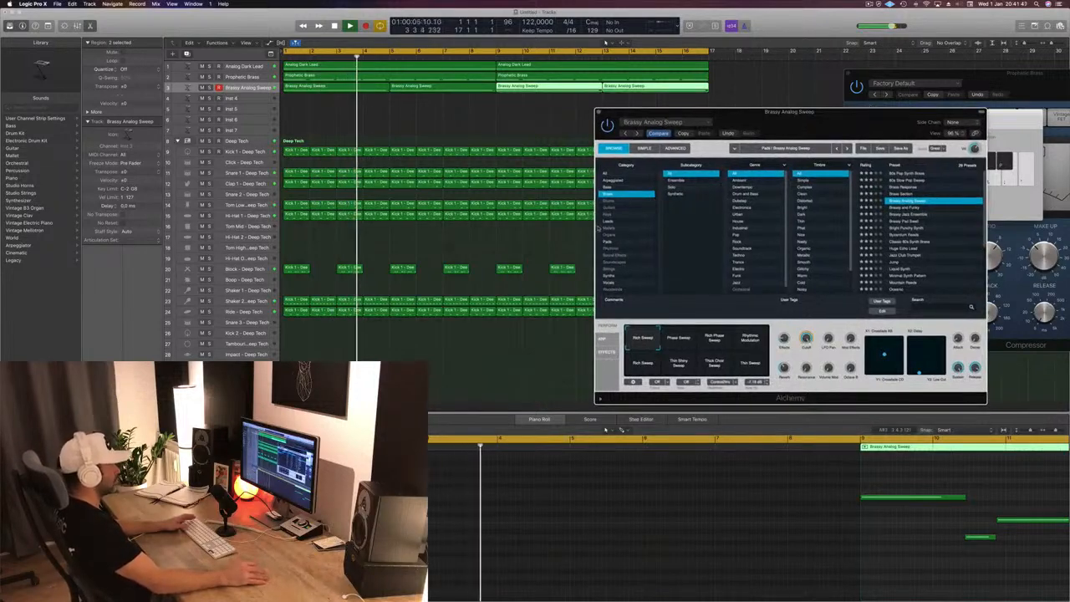
click(609, 242)
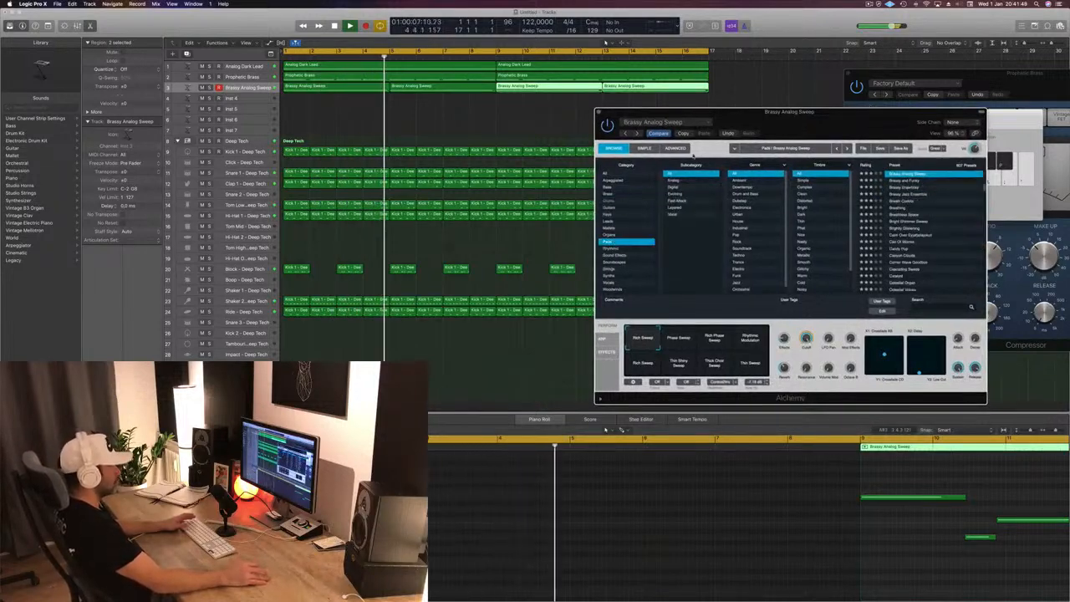
click(615, 243)
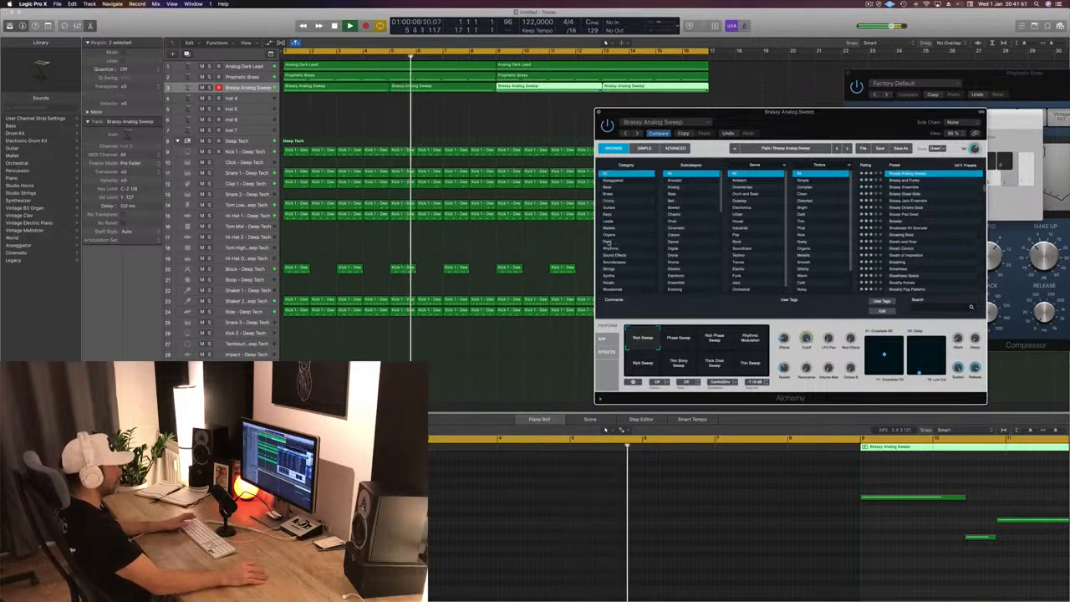
click(616, 242)
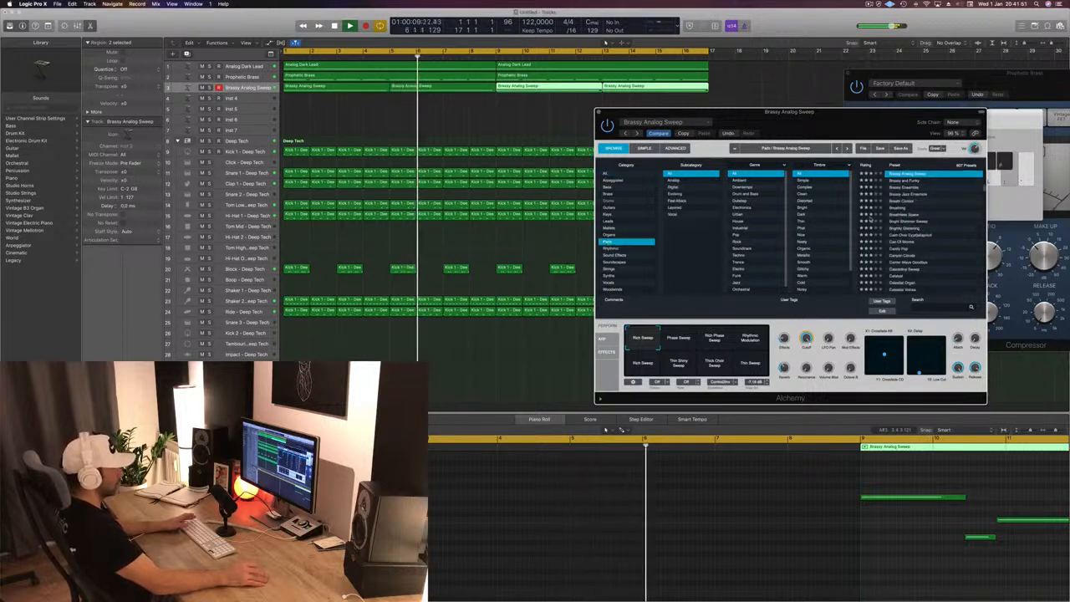
- Audition the pad presets Calm Over Eyjafjallajokull, Breathing, Candy Pop, Chameleon Pad and Choir Synth on the looped part
click(902, 235)
key(space)
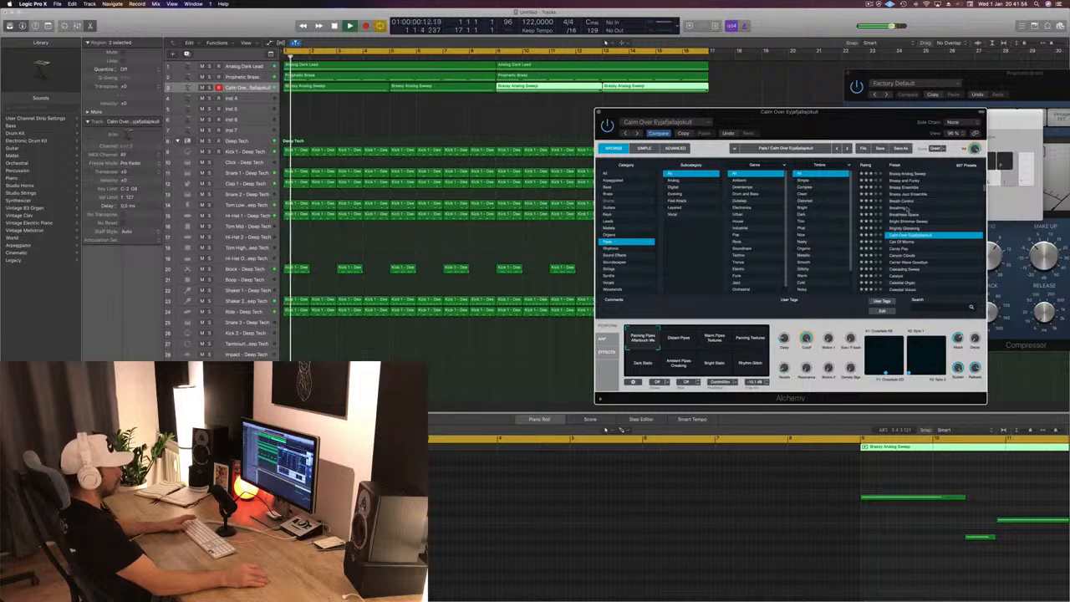
click(901, 208)
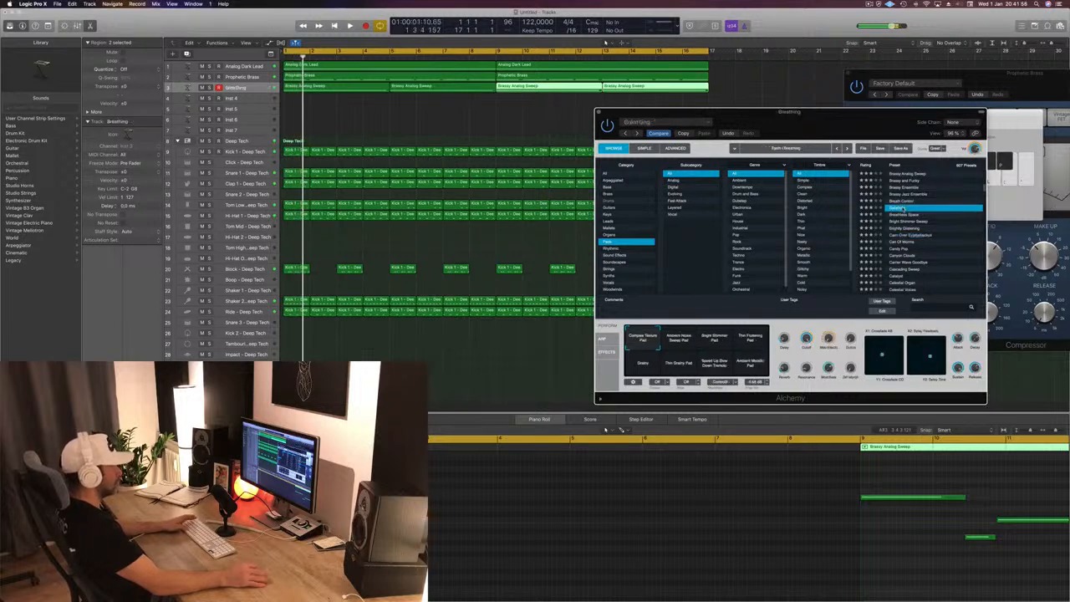
scroll(928, 214, down, 3)
click(903, 209)
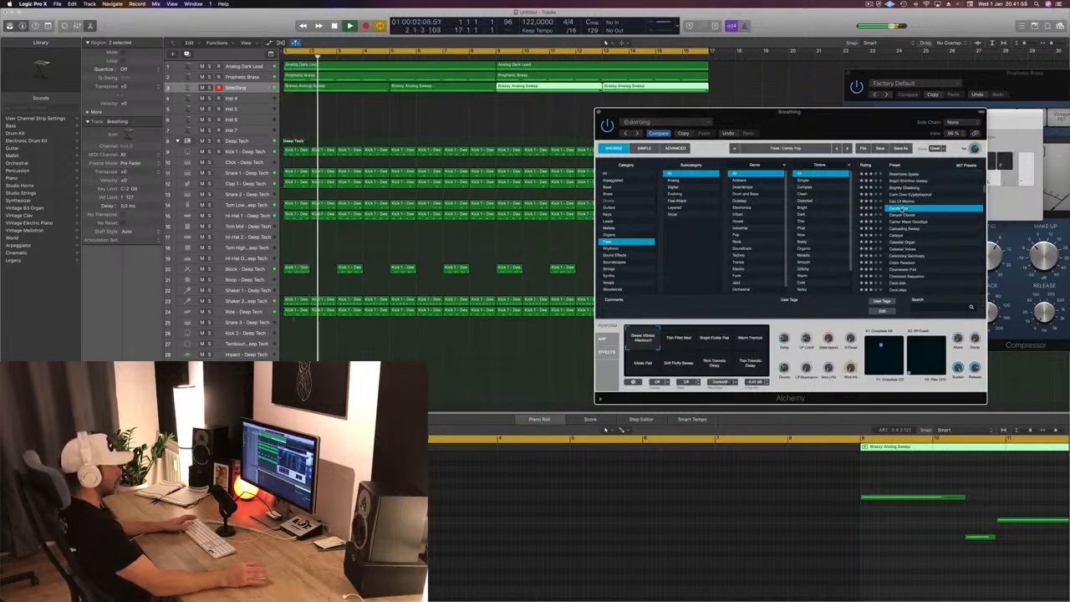
scroll(903, 209, down, 3)
click(915, 224)
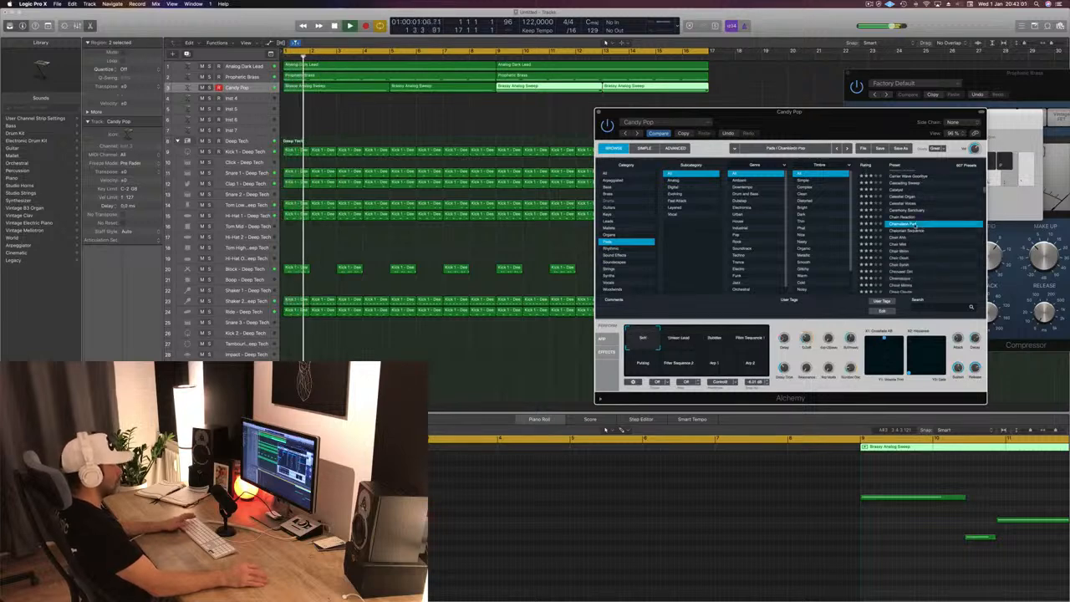
scroll(952, 234, down, 3)
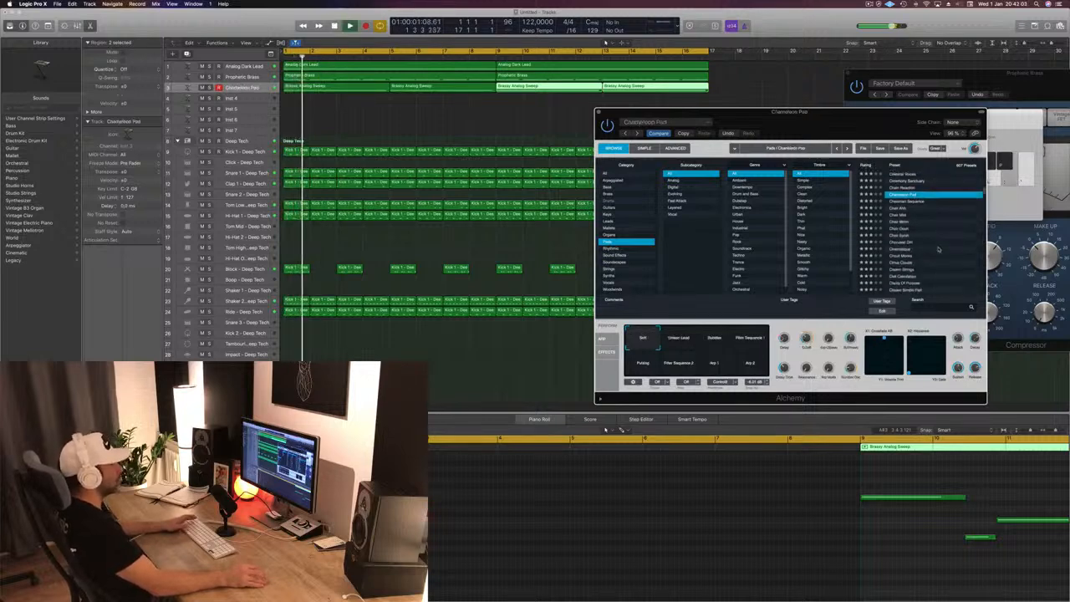
click(904, 229)
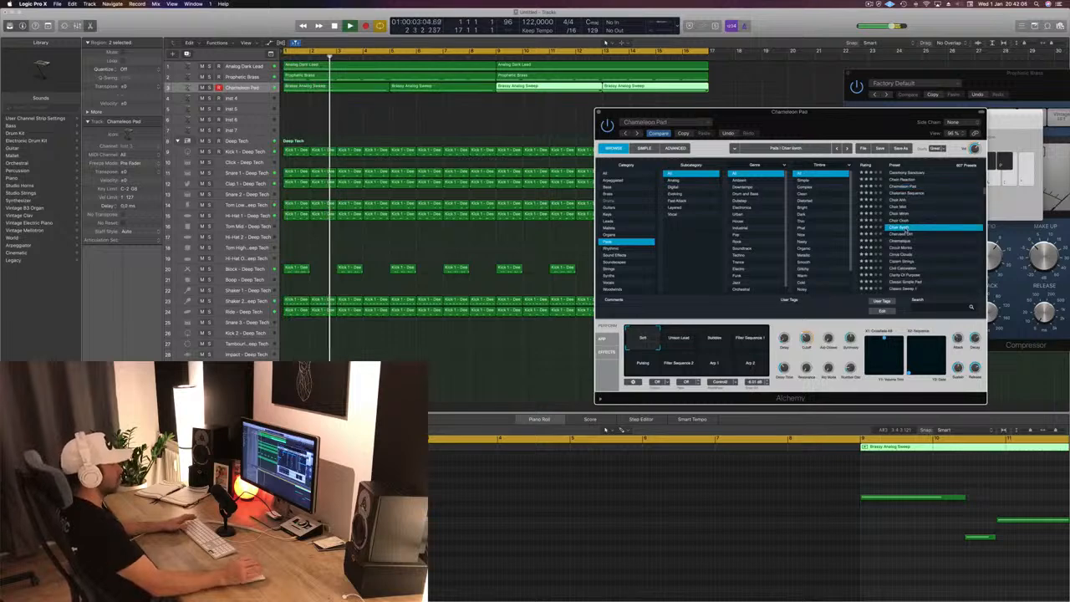
- Load the pad preset Cinematique on the third track, play it from the start and select all the track's regions
click(919, 240)
key(Return)
key(space)
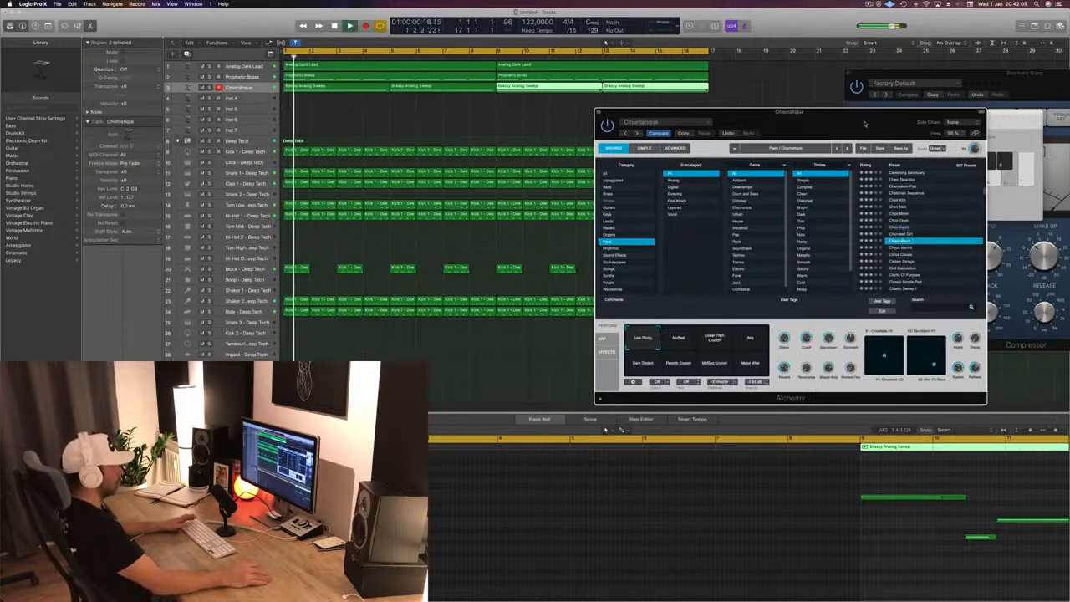
drag(865, 123, 942, 69)
click(246, 89)
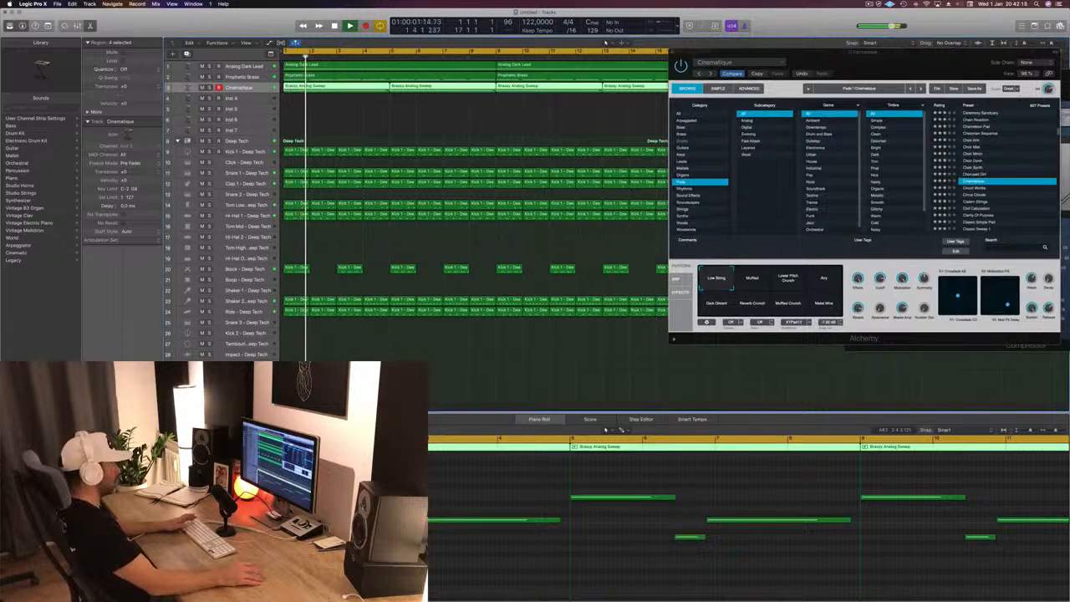
- Listen to the Cinematique layer with the full beat from the start and close its Alchemy window
drag(842, 68, 801, 81)
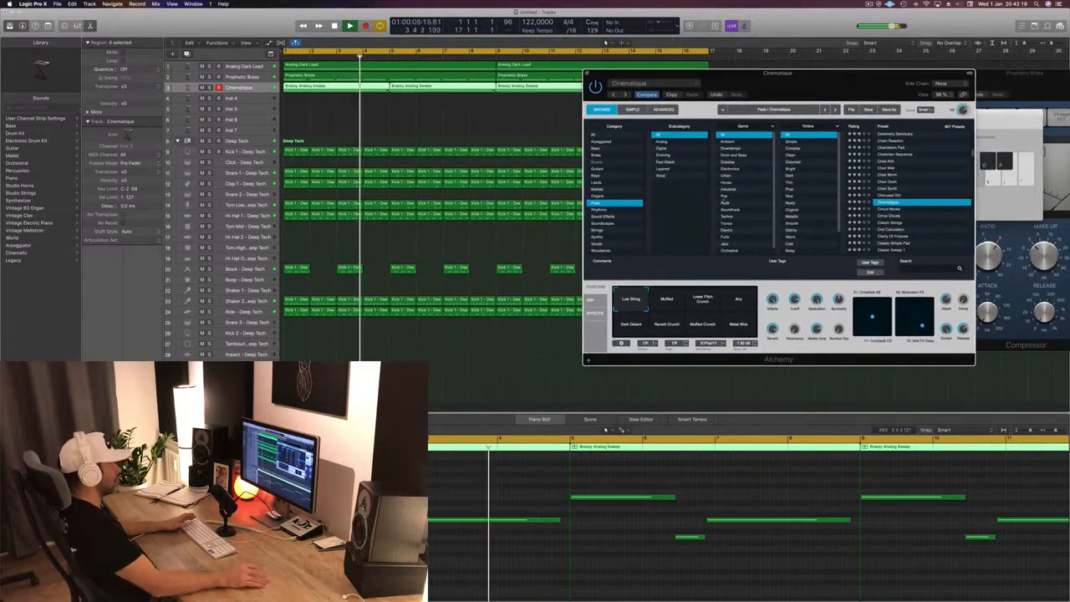
click(243, 88)
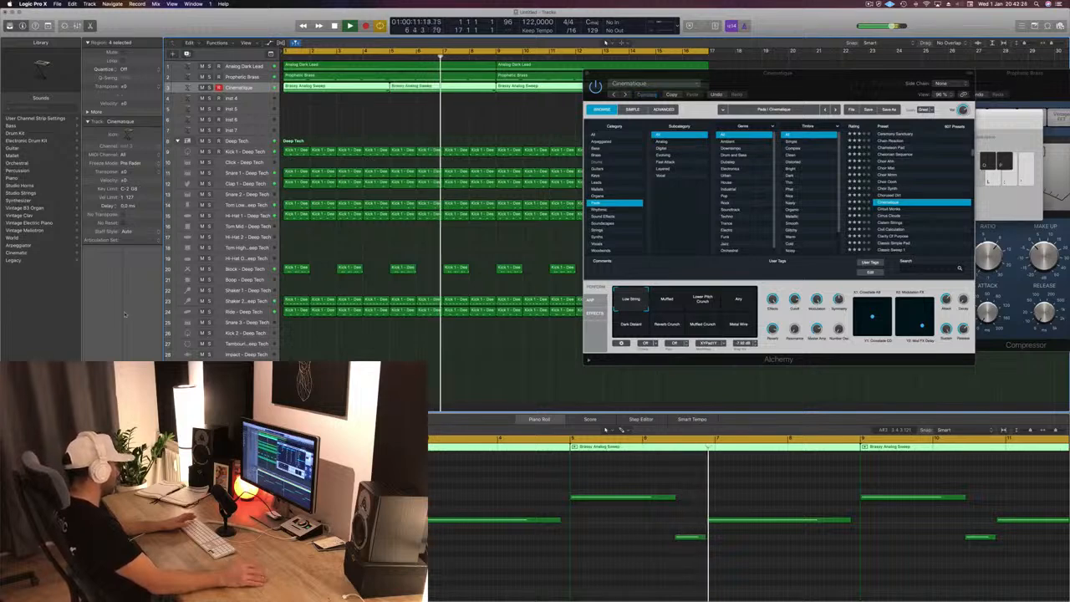
key(Return)
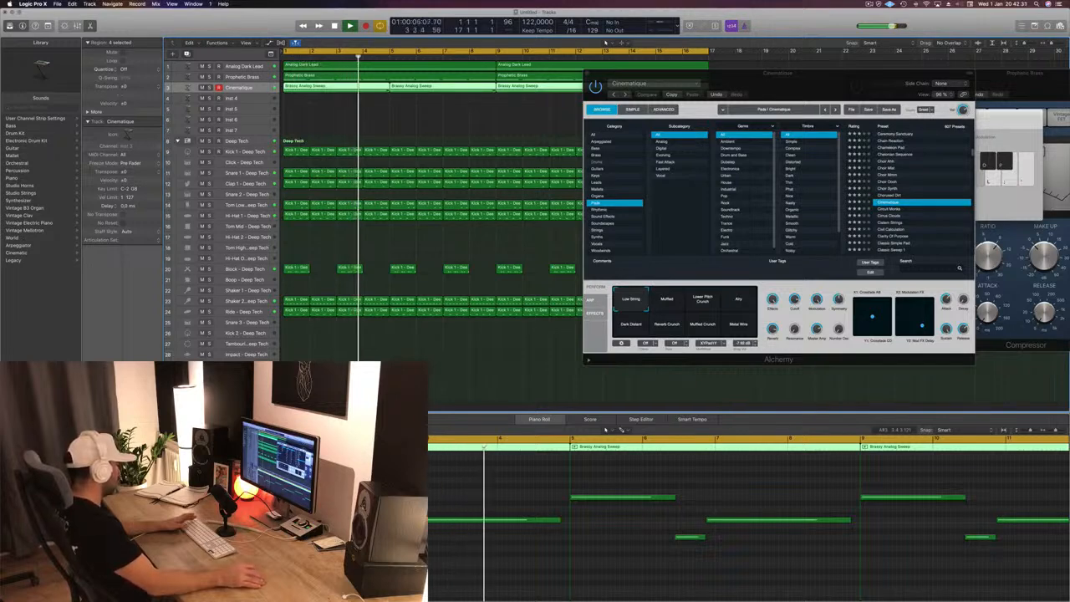
key(Return)
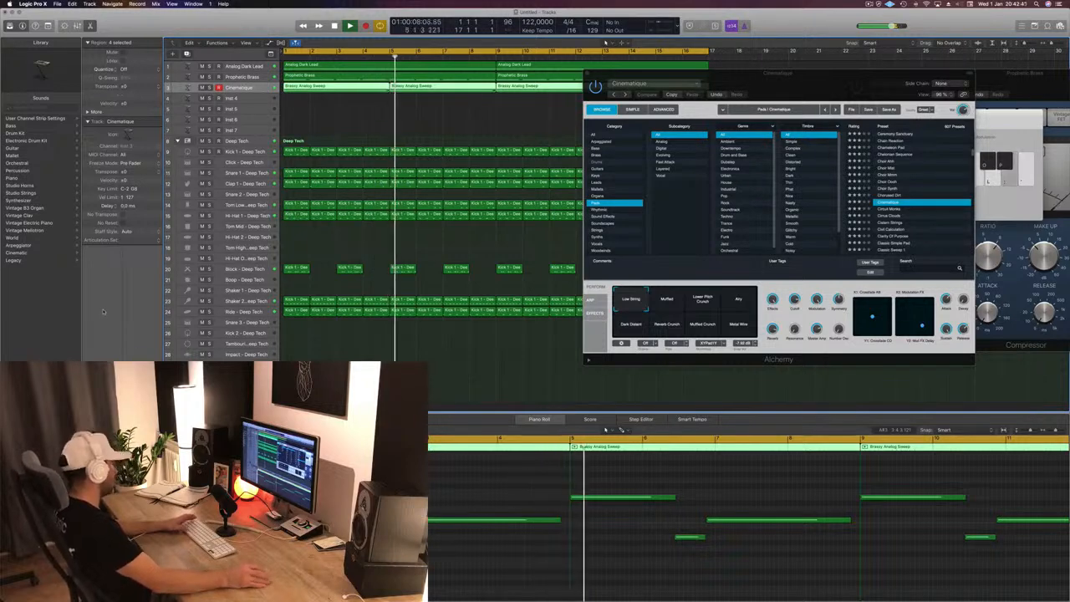
drag(805, 73, 732, 103)
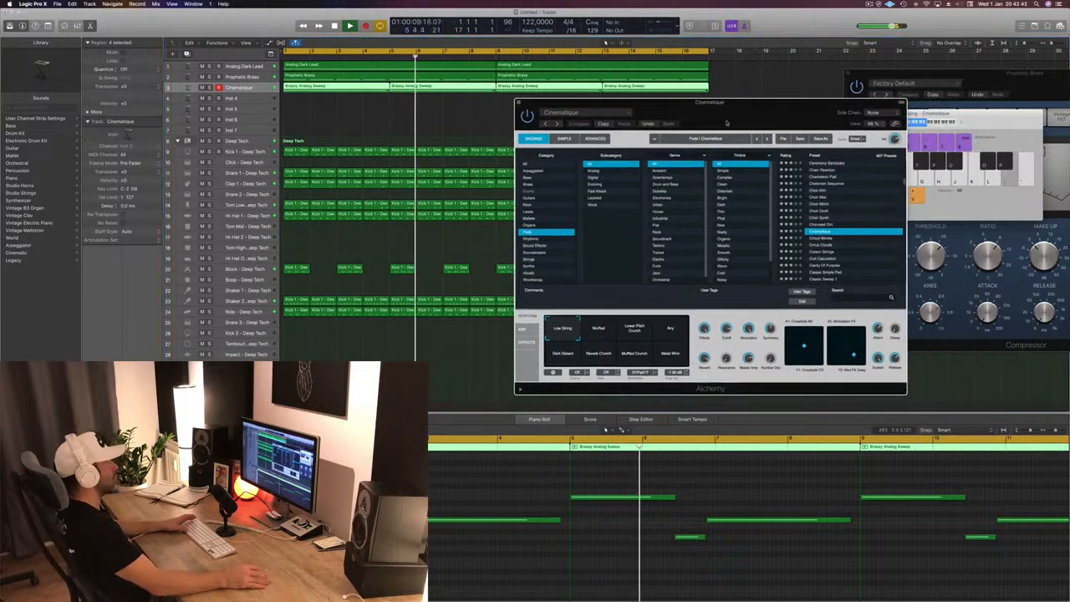
click(514, 102)
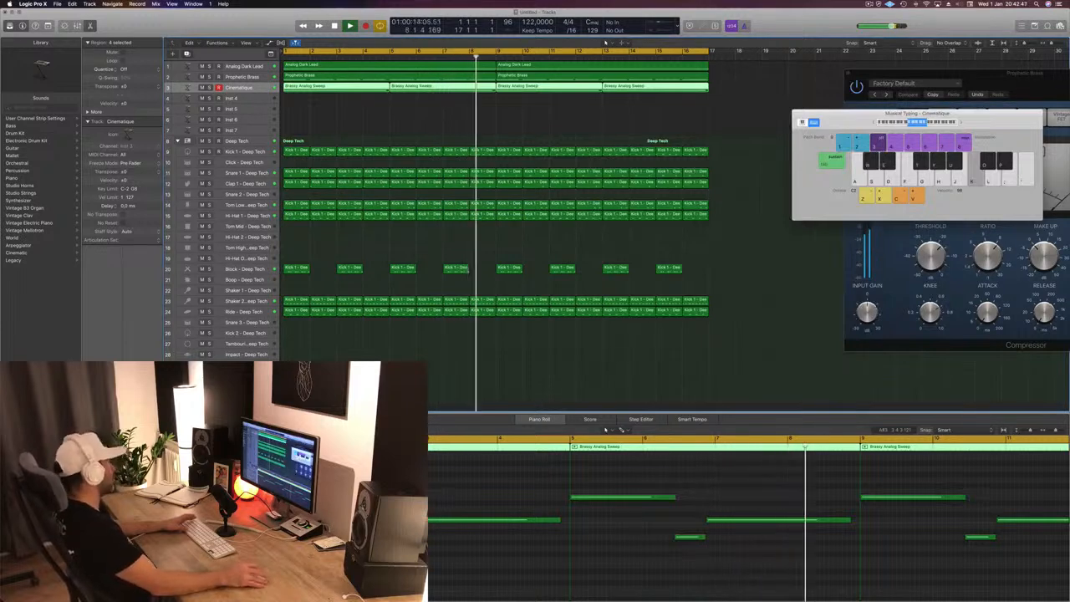
- Select the empty Inst 4 track, move its Alchemy window below the top tracks and play the loop
click(355, 119)
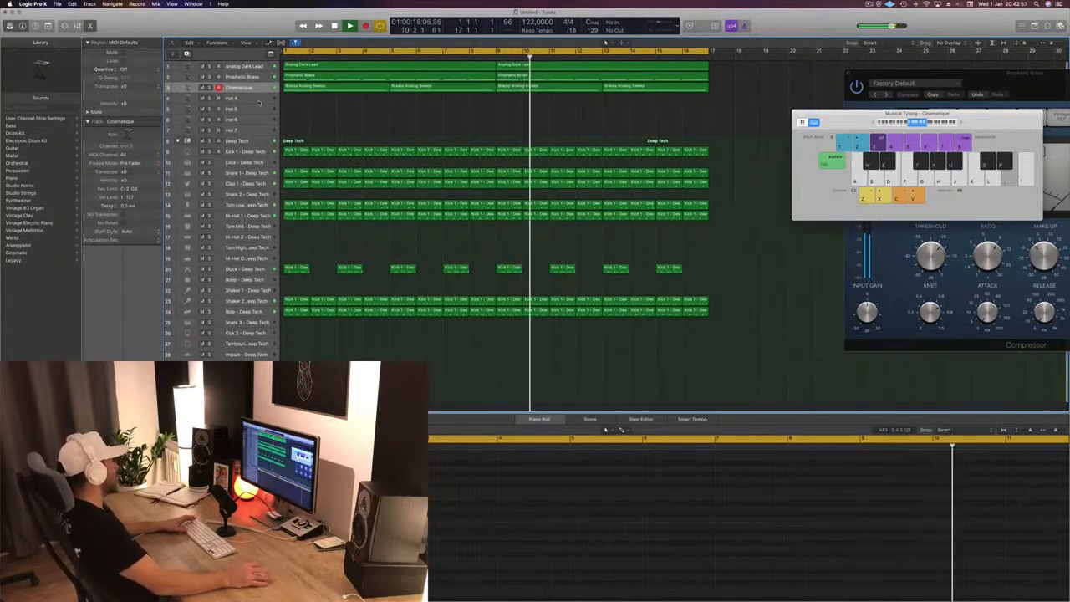
click(255, 99)
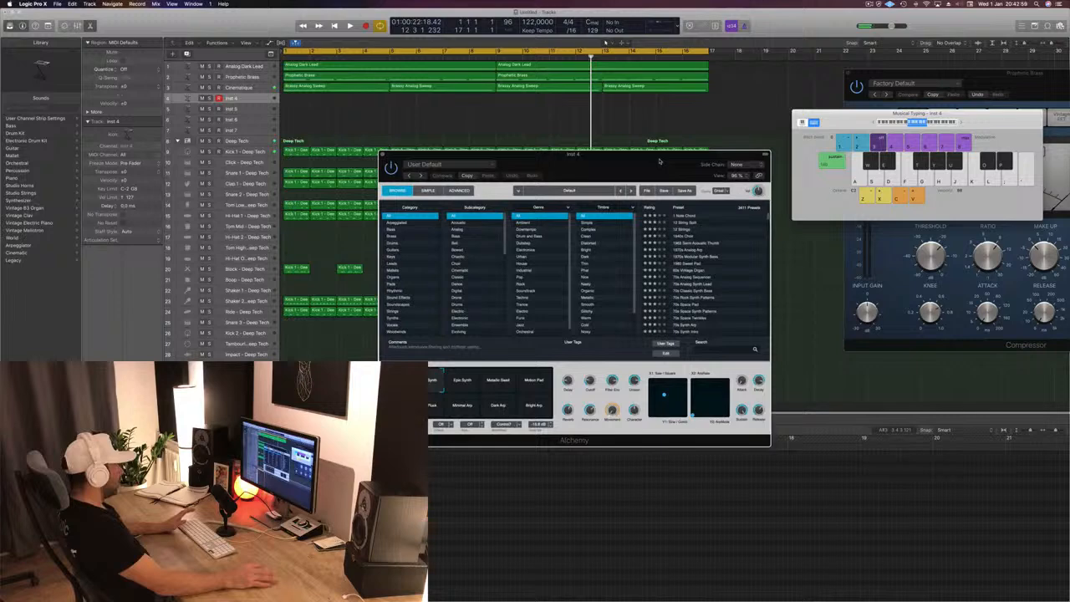
key(space)
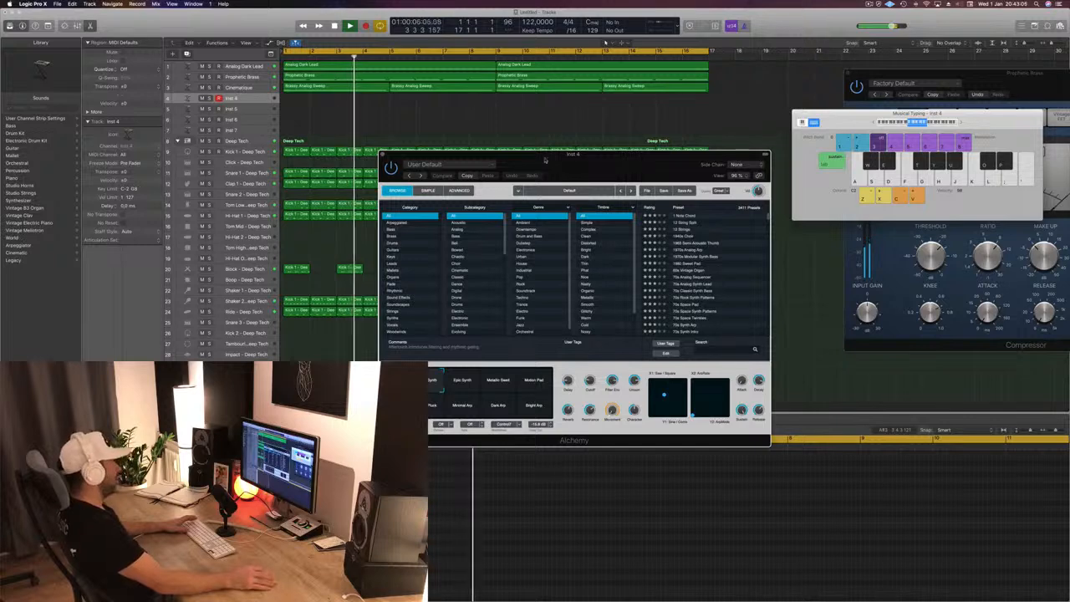
drag(587, 165, 561, 169)
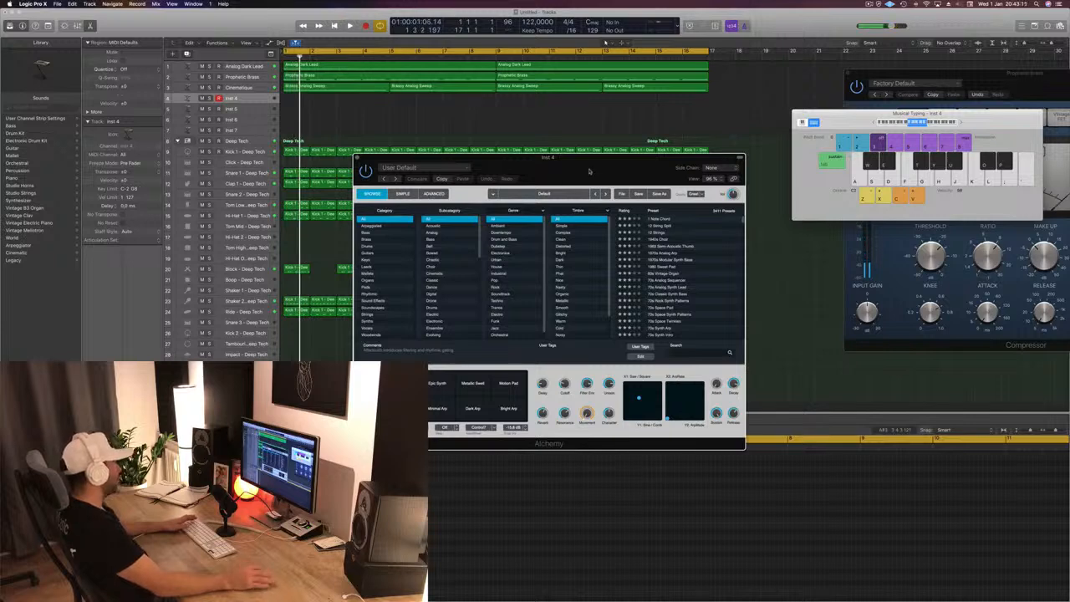
drag(588, 171, 628, 172)
key(space)
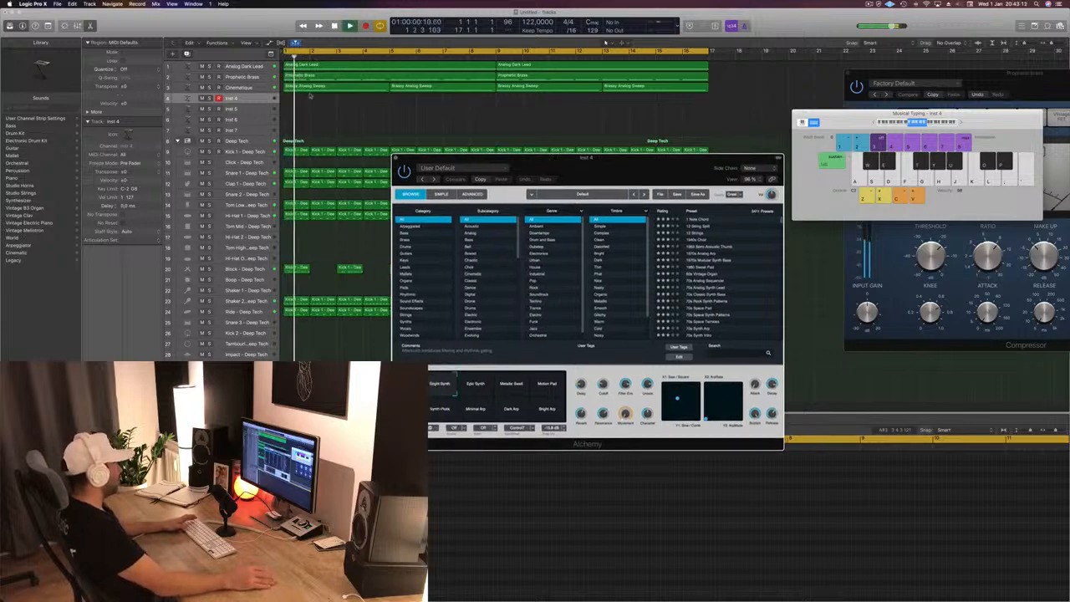
- Filter Inst 4's Alchemy presets to the Keys category and load Airy Synth Lead
click(50, 325)
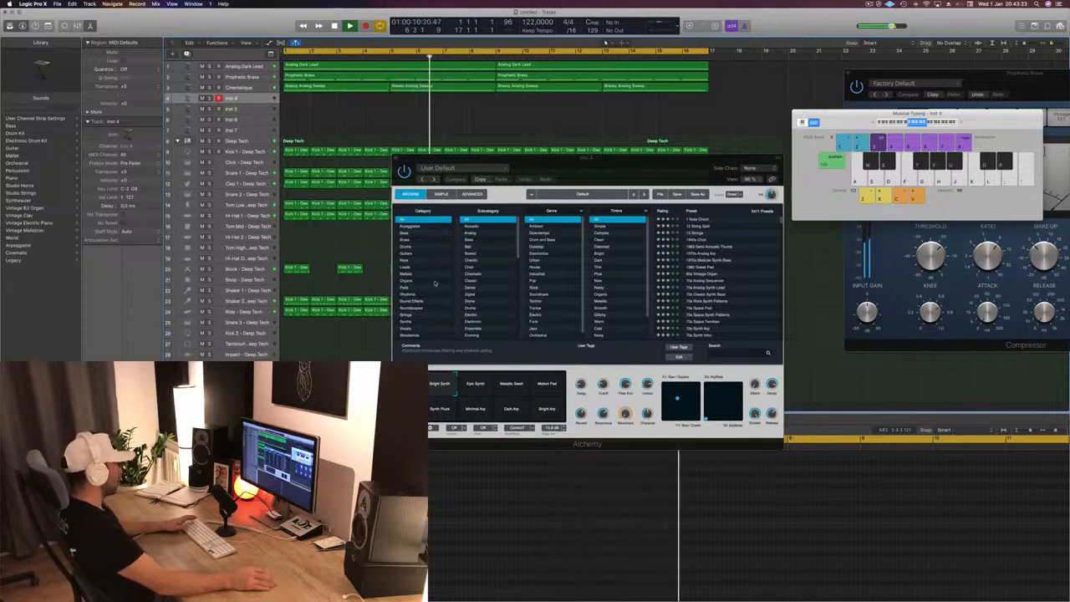
click(410, 260)
click(694, 268)
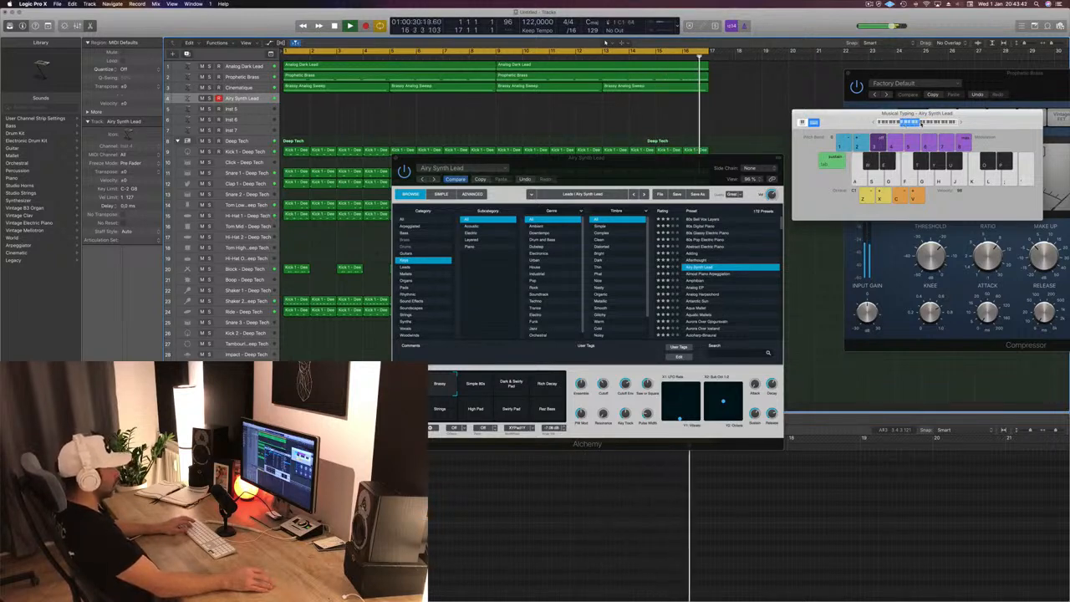
- Try the Airy Synth Lead snapshots Simple 80s and Dark & Swirly Pad, select Strings and play notes over the loop
click(476, 388)
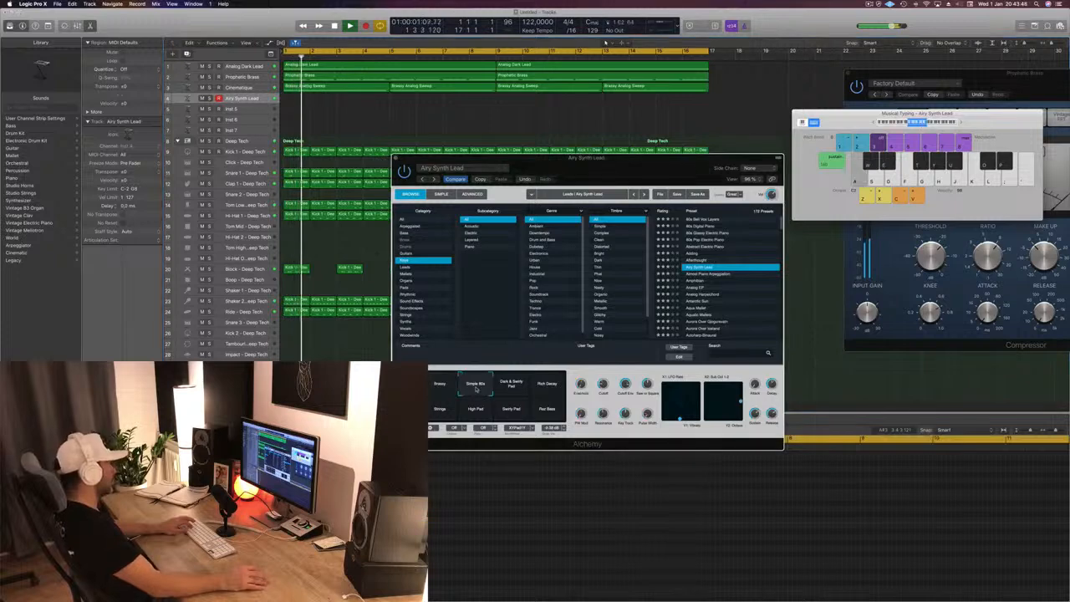
click(510, 386)
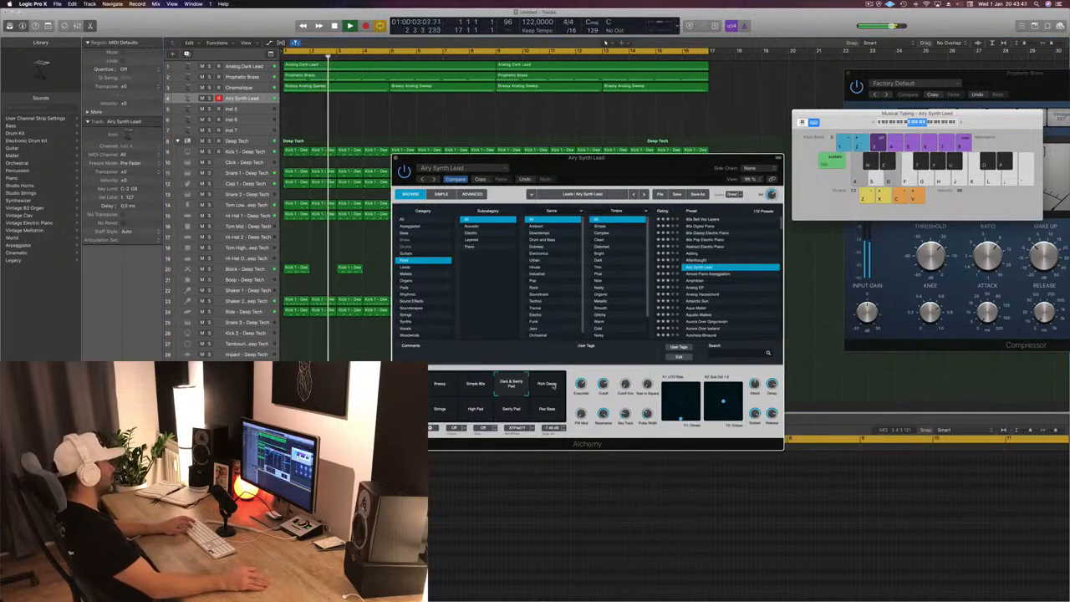
click(435, 413)
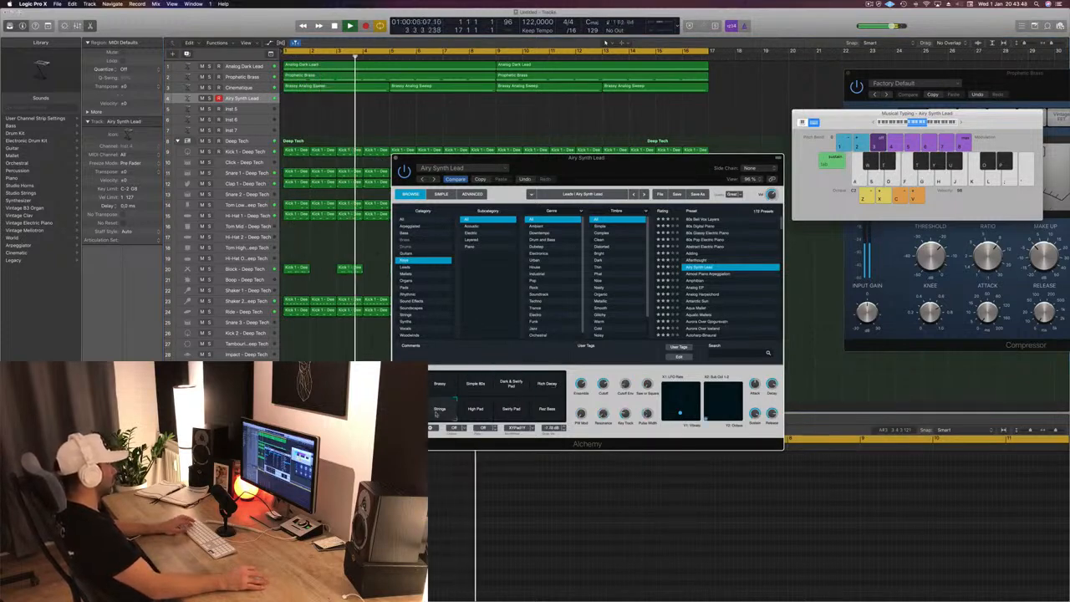
key(a)
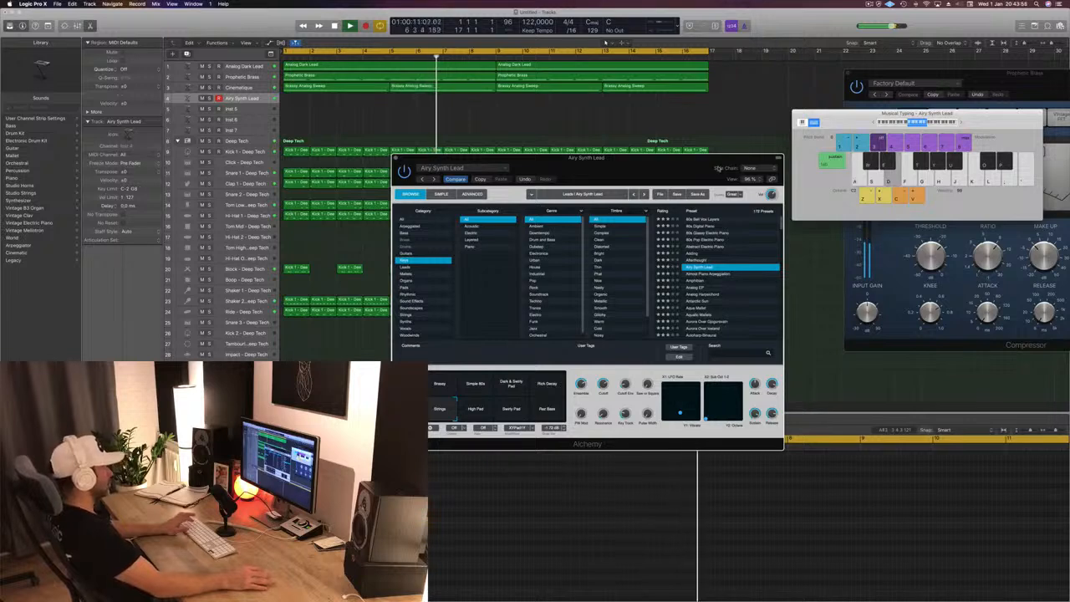
- Play notes on the Airy Synth Lead's Strings snapshot over the running loop to work out a melody
key(a)
key(a)
key(k)
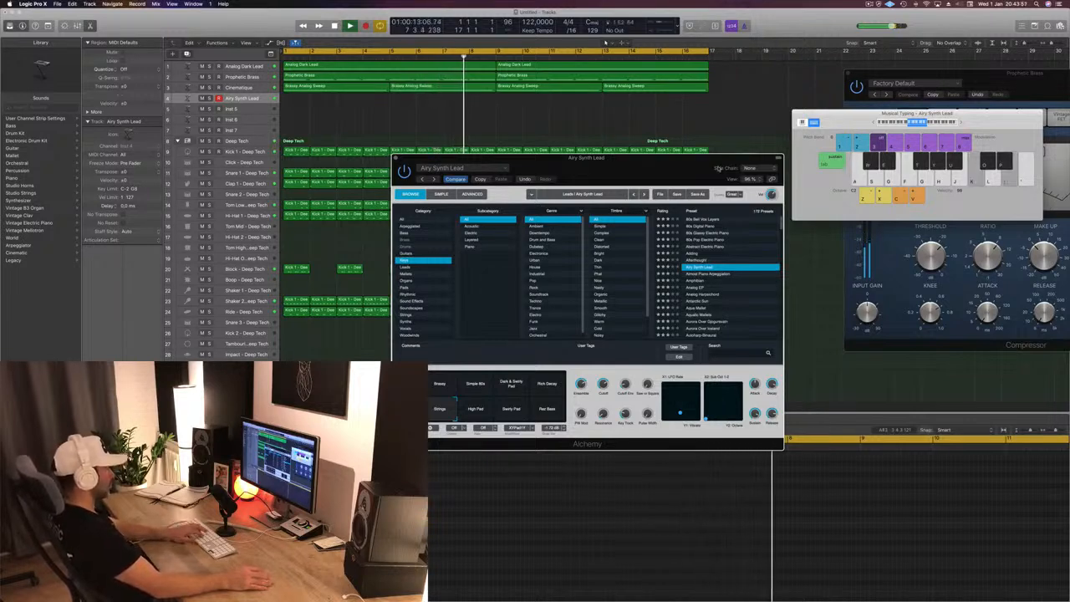
key(l)
key(apostrophe)
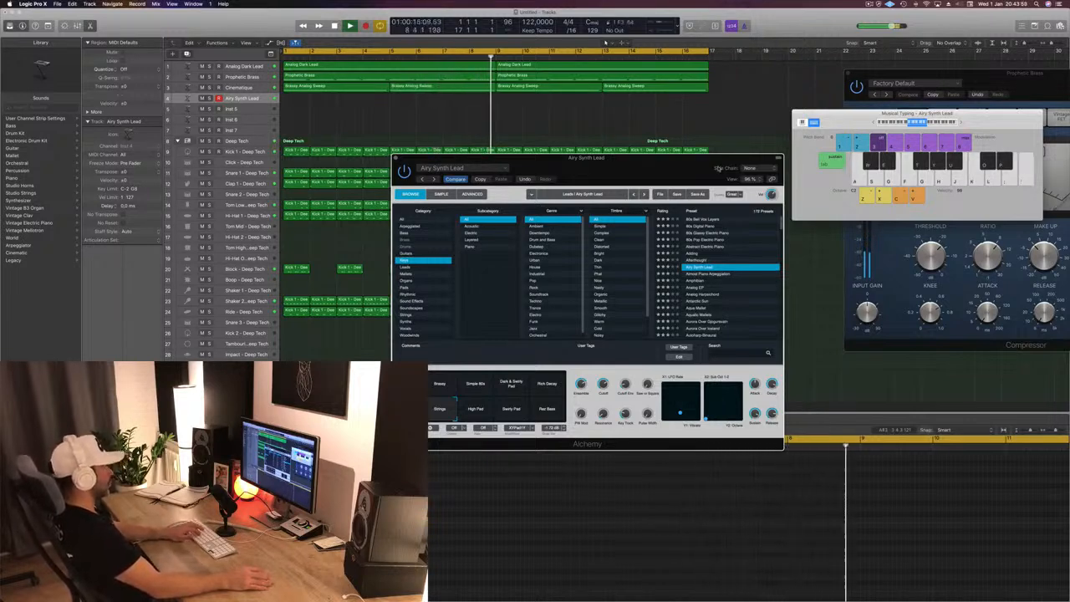
key(k)
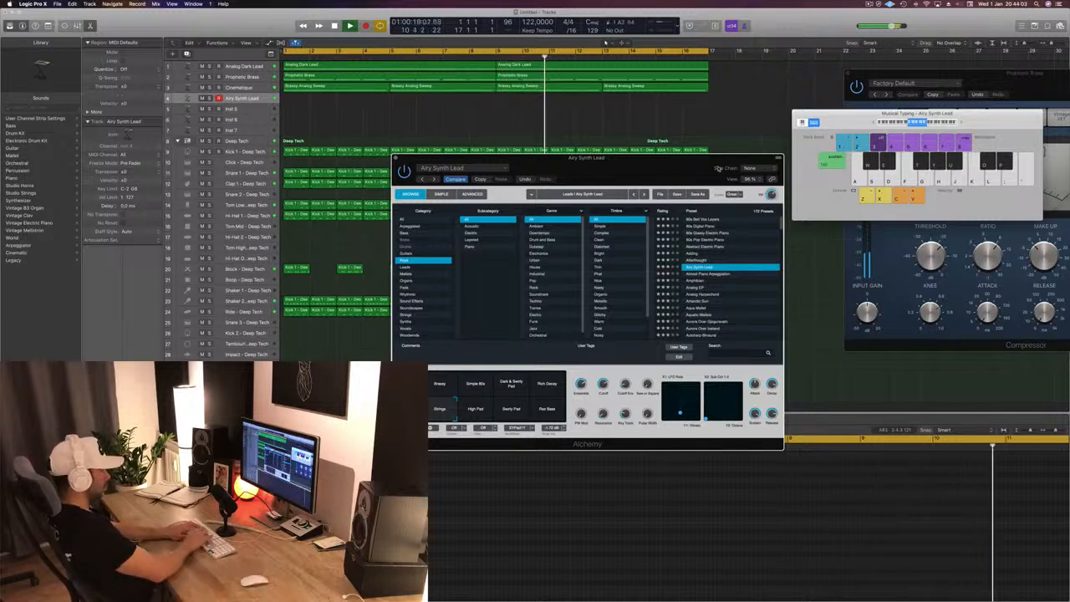
key(g)
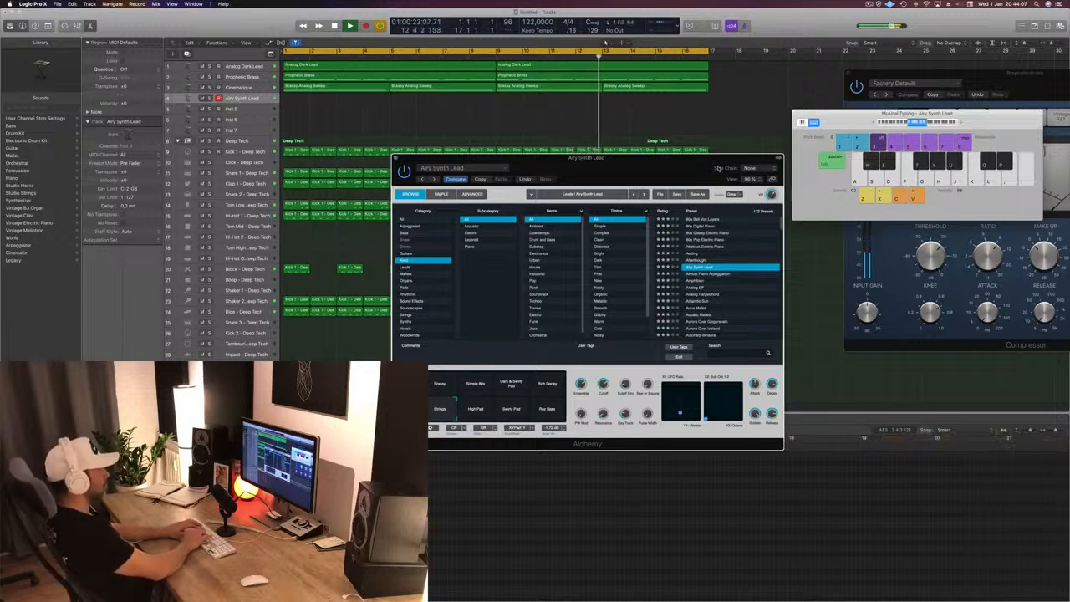
key(apostrophe)
key(apostrophe)
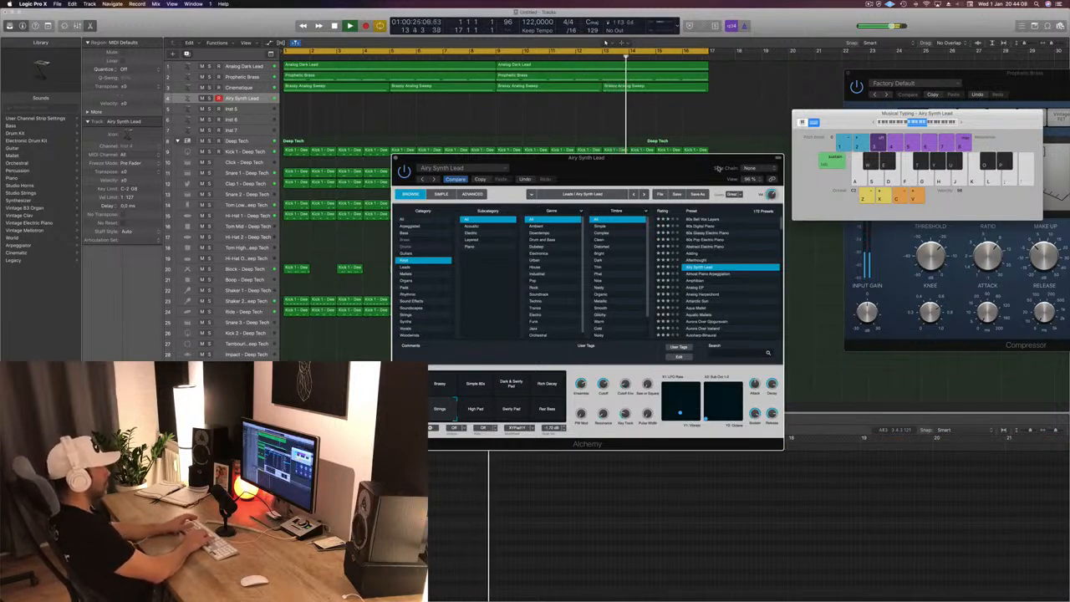
key(k)
key(apostrophe)
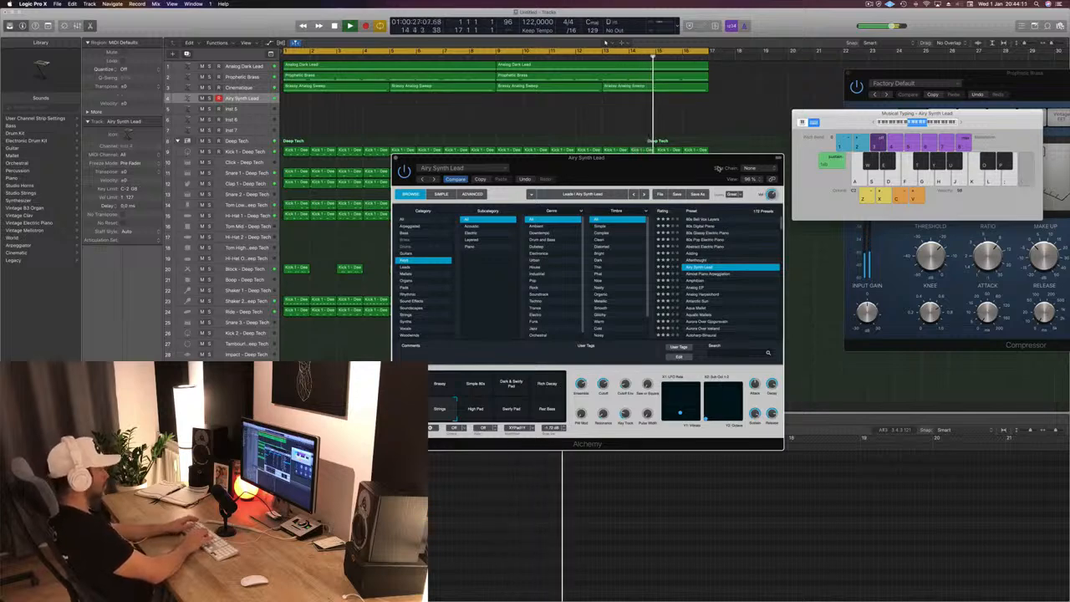
key(apostrophe)
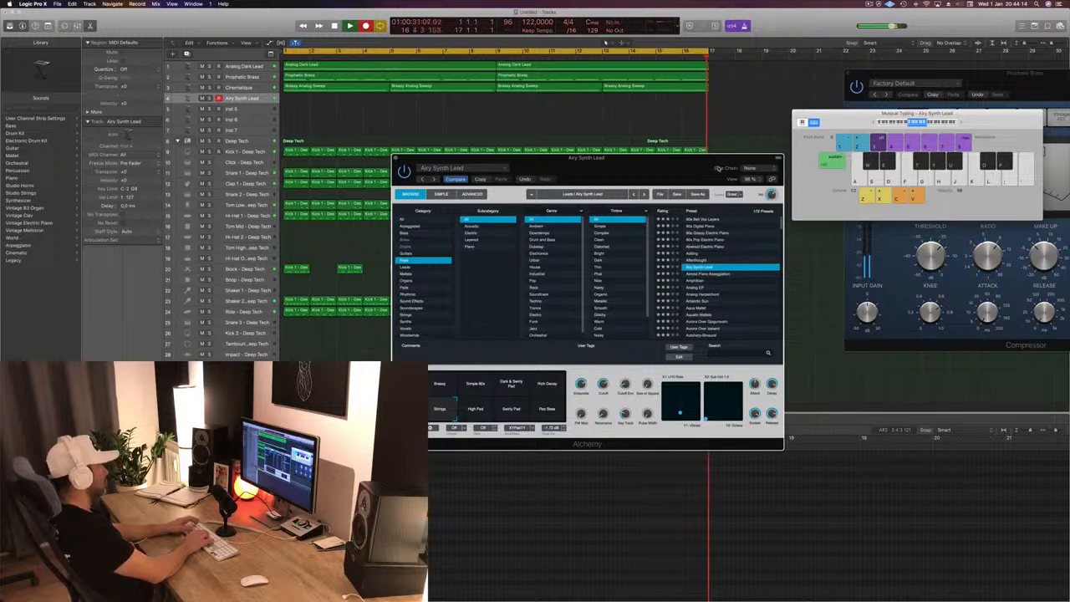
- Record the melody on the Airy Synth Lead track from bar 1 to about bar 6, and stop the recording
key(apostrophe)
key(apostrophe)
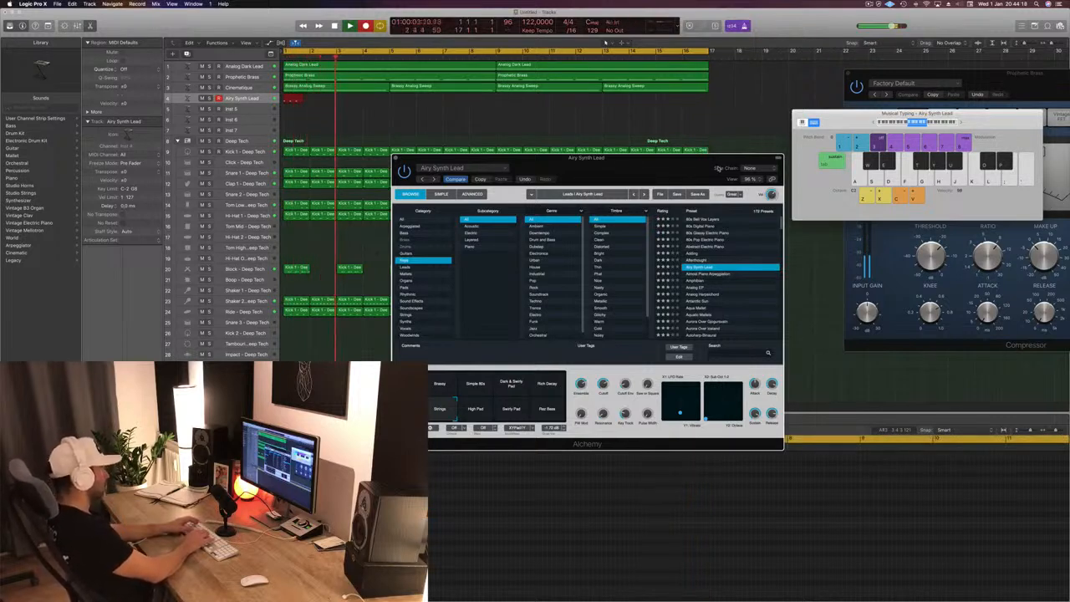
key(apostrophe)
key(apostrophe)
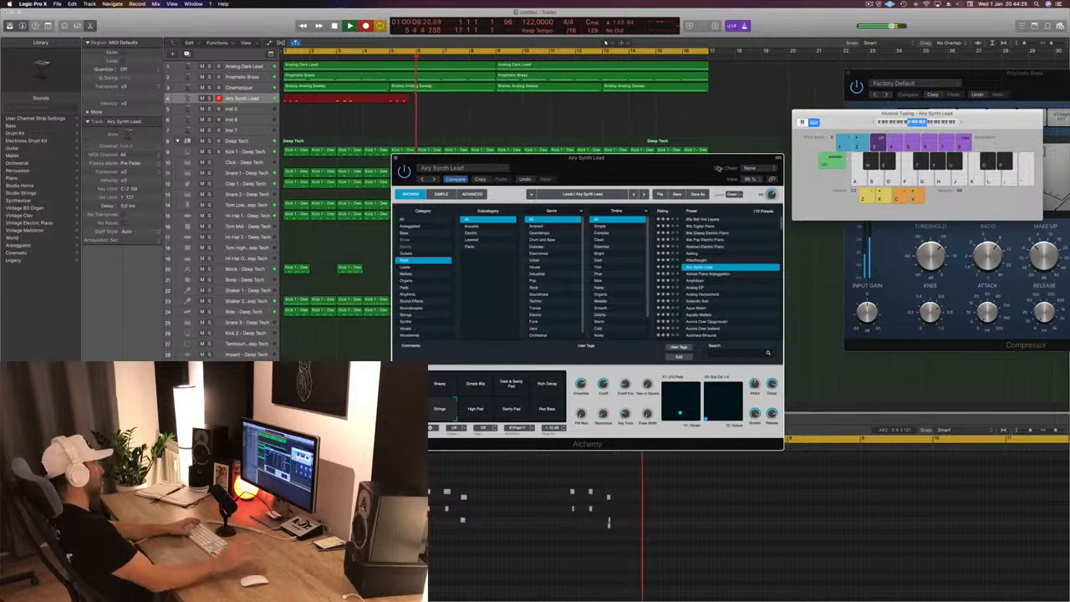
key(space)
- Play the recorded Airy Synth Lead region from the start and shorten it to end at bar 5
key(Return)
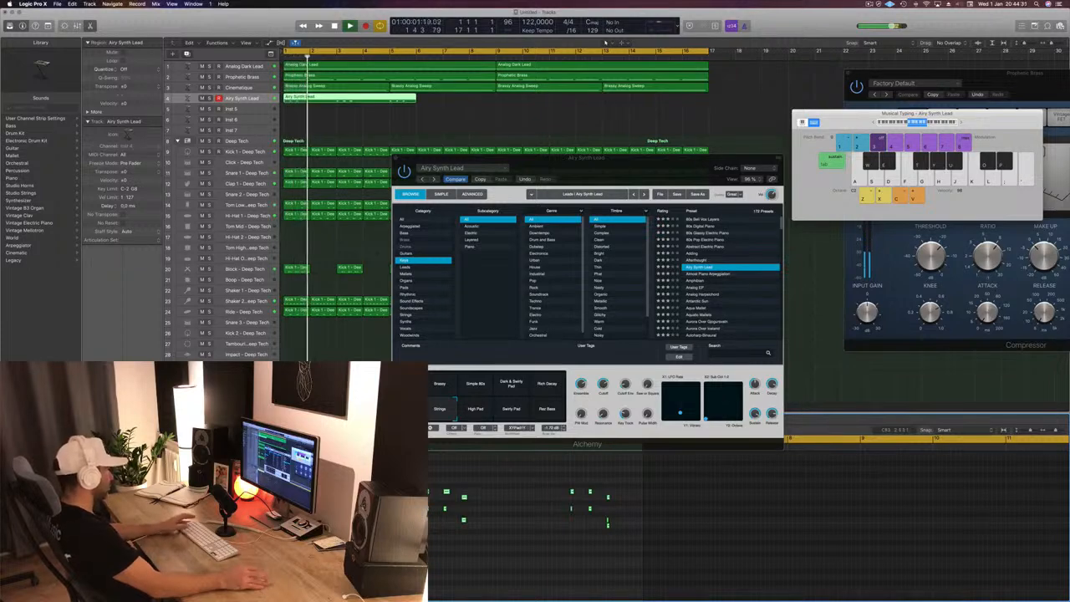
key(space)
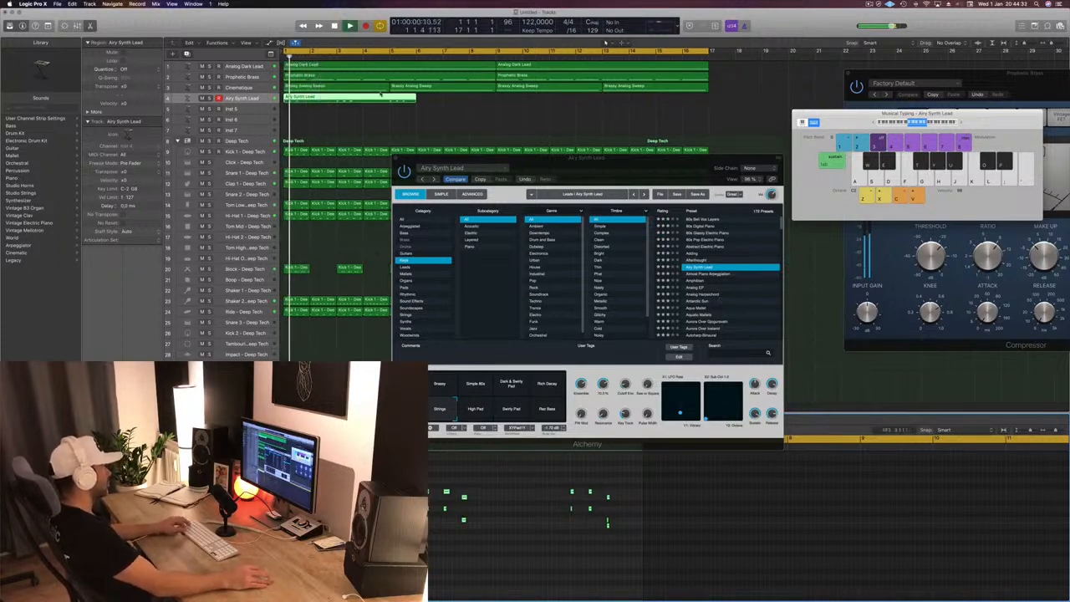
super+double_click(387, 99)
key(BackSpace)
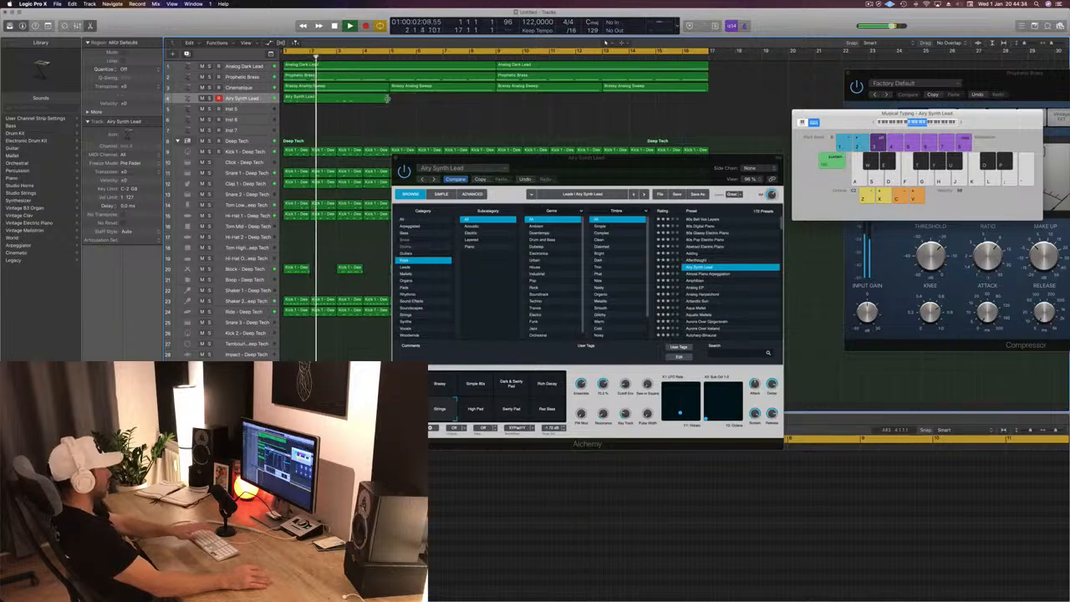
- Switch the Airy Synth Lead to its first snapshot in Alchemy and listen to the recorded melody with the loop
click(262, 98)
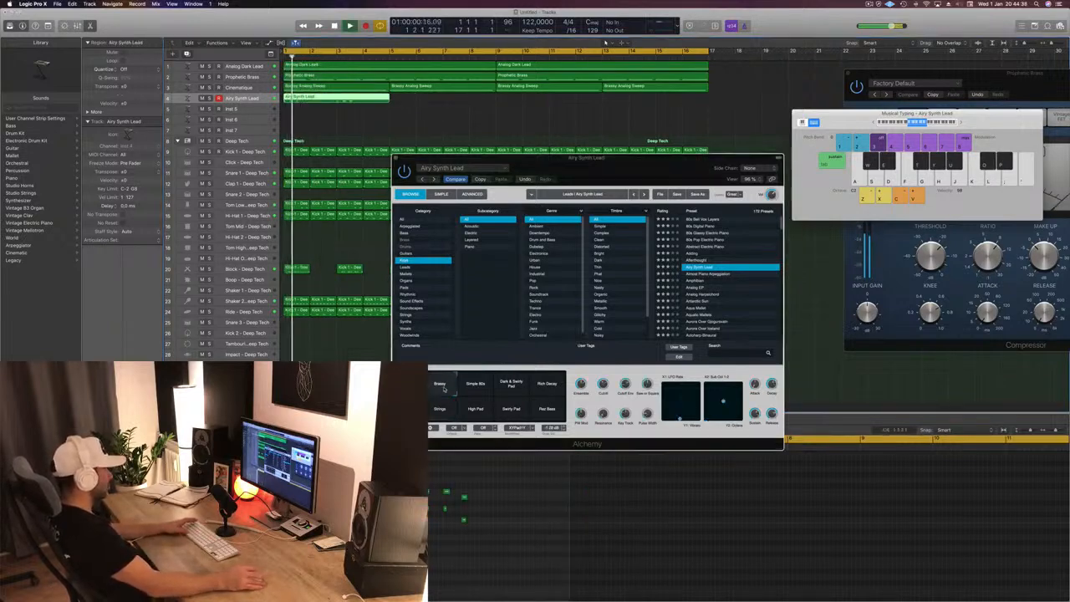
key(space)
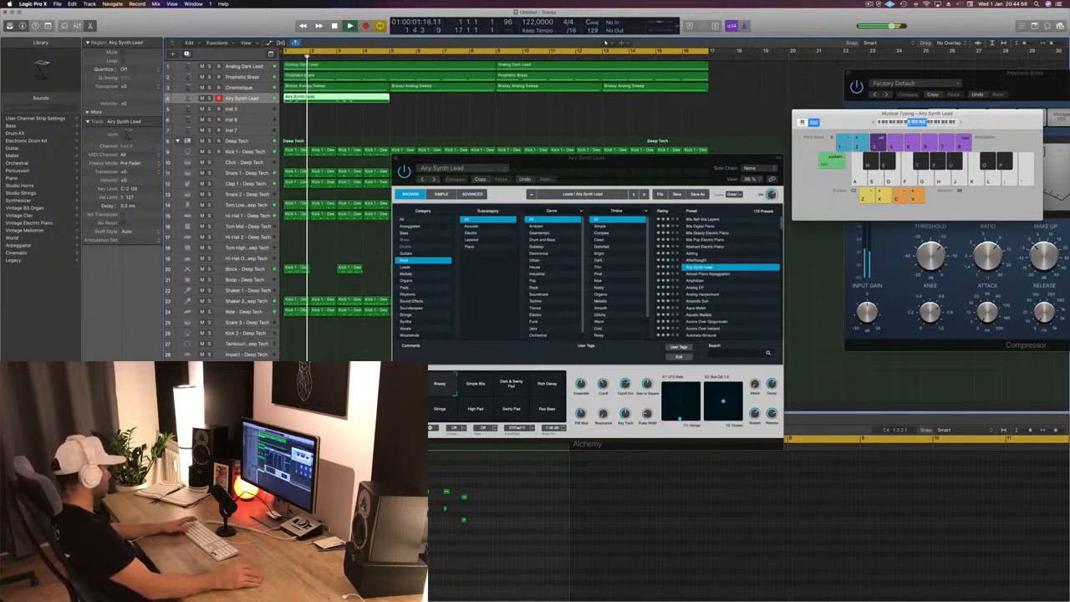
key(space)
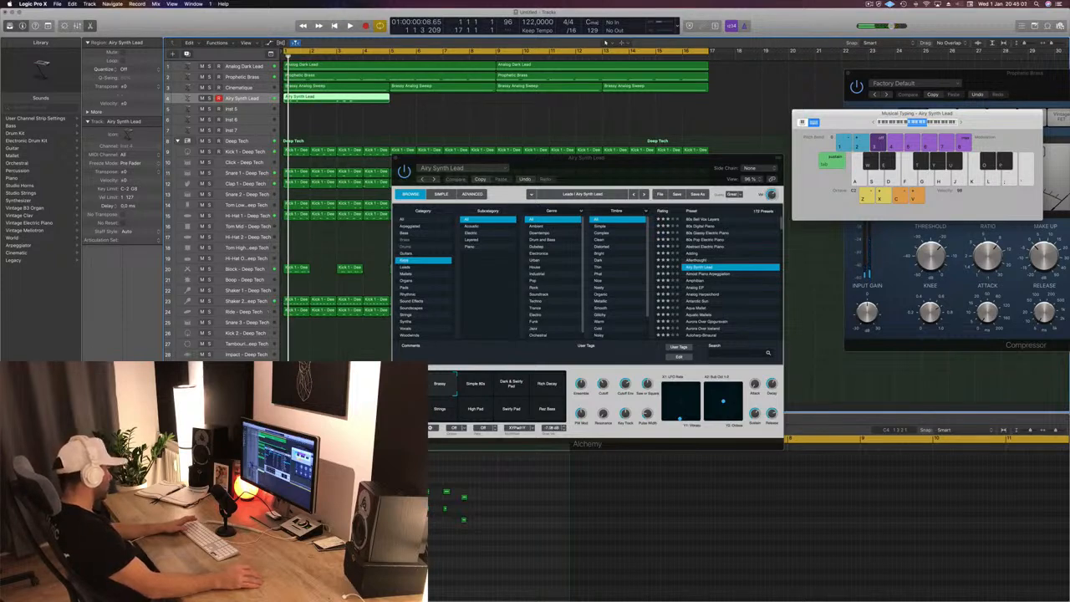
key(space)
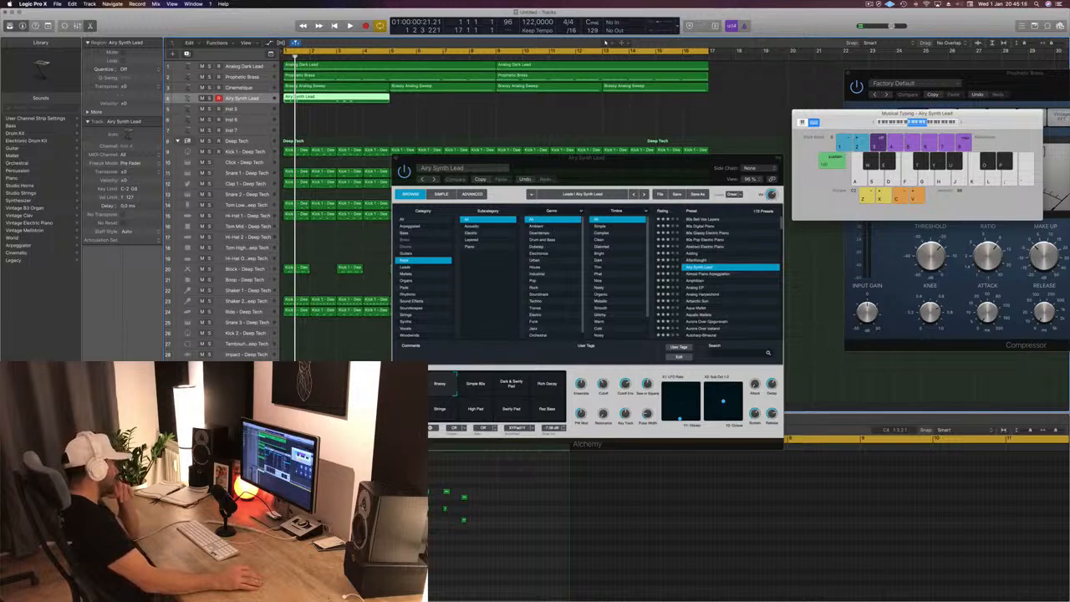
- Open the Delay Designer on the aux channel, move its window over the arrangement and play test notes
click(142, 417)
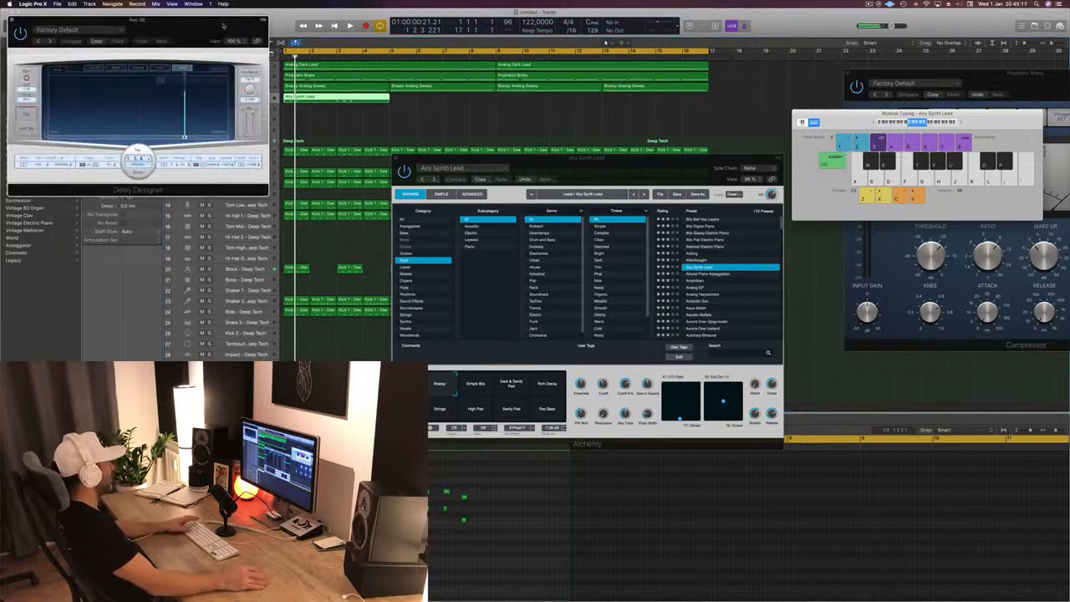
drag(224, 24, 708, 77)
key(f)
key(h)
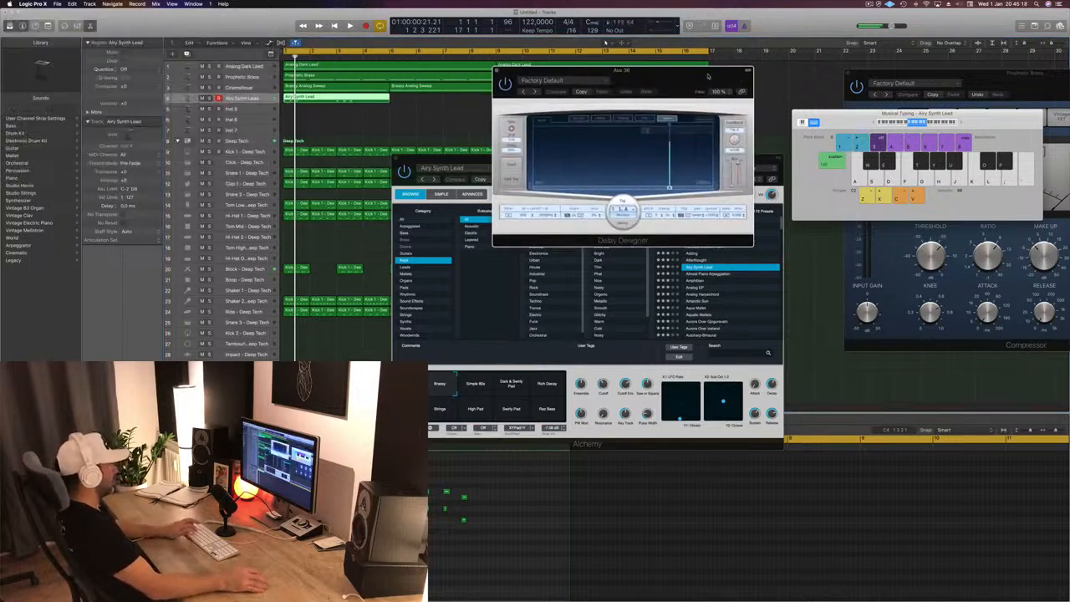
key(g)
- Load the DJ Delay preset from Delay Designer's 07 Warped category and advance through Down Under to Electric Delay
click(551, 80)
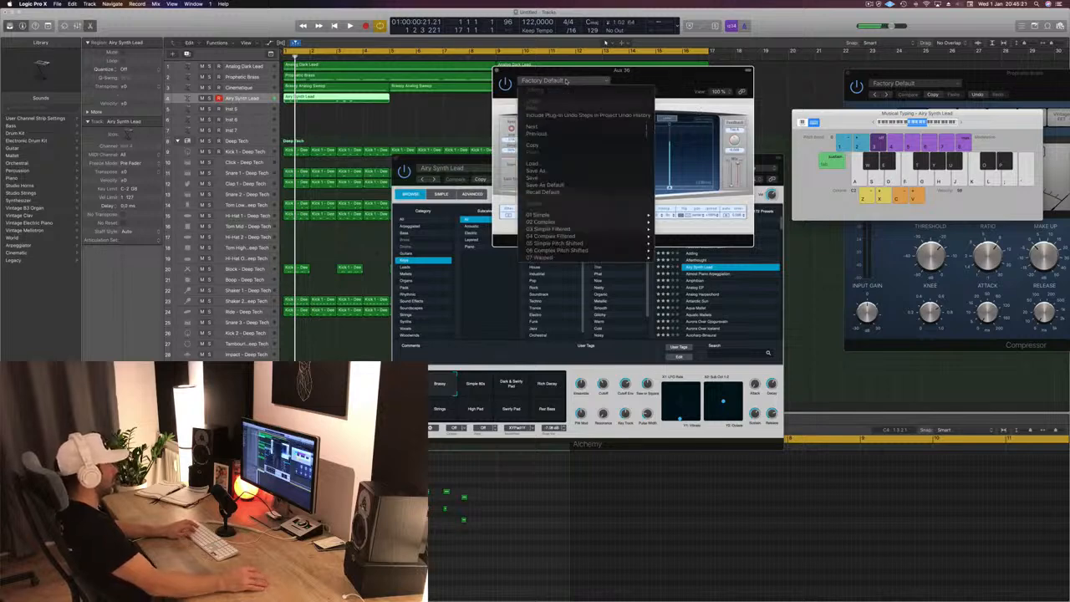
mouse_move(573, 251)
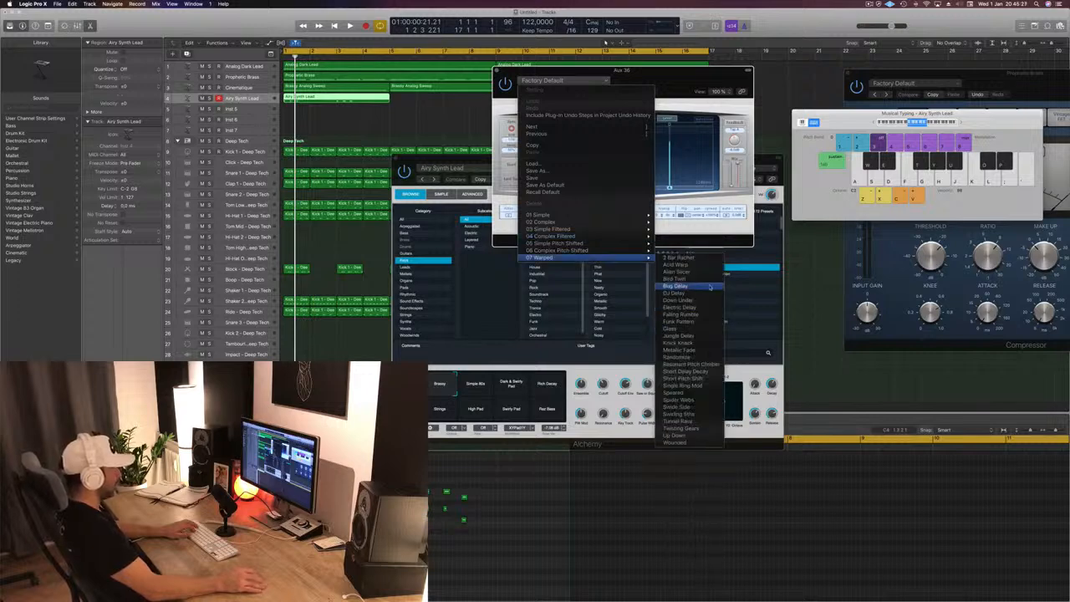
click(701, 294)
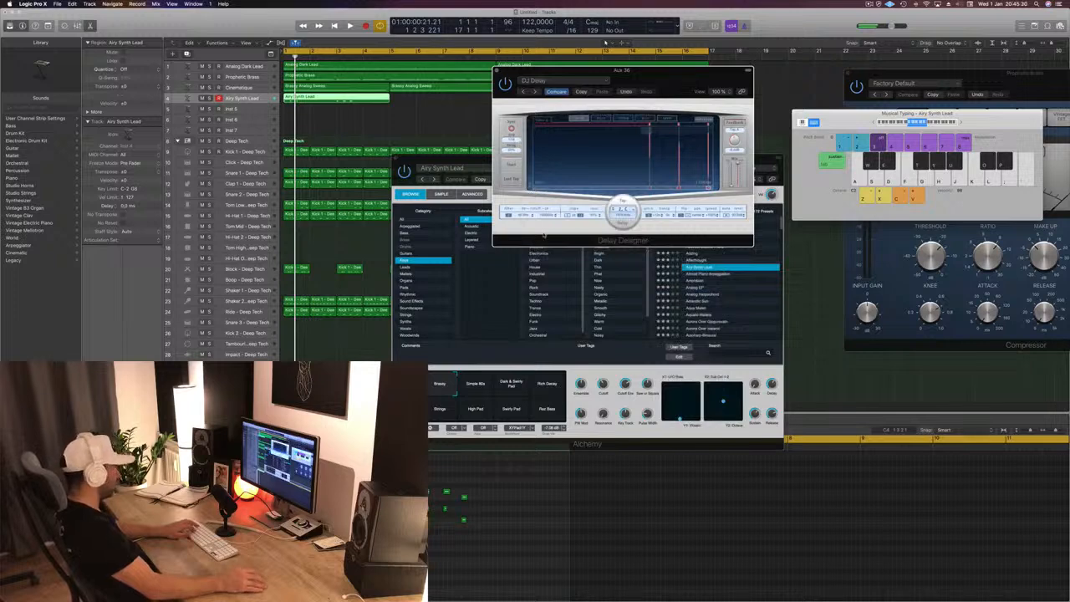
click(537, 92)
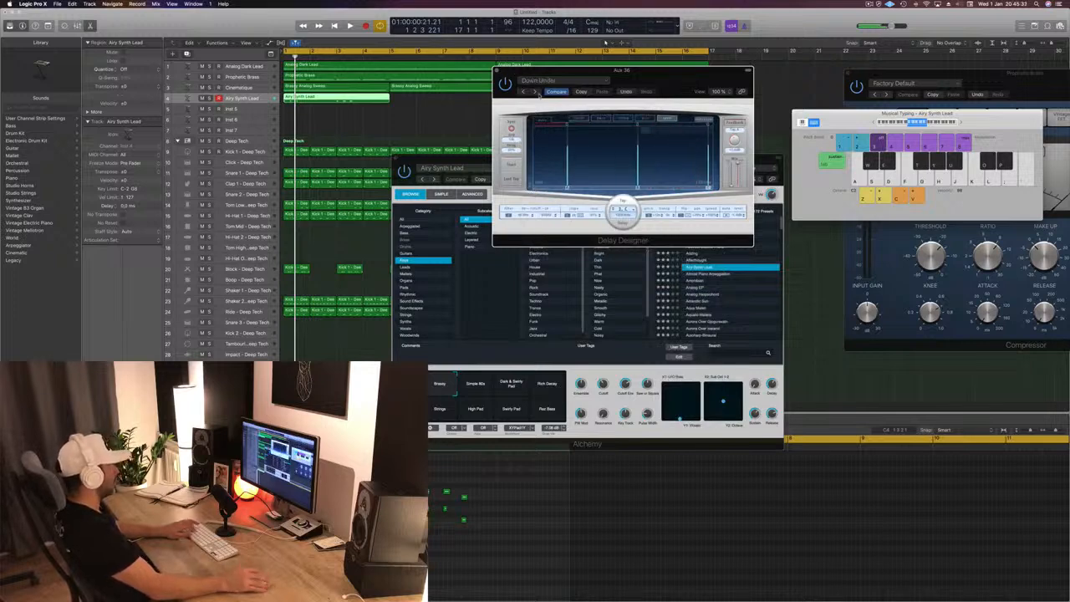
click(537, 92)
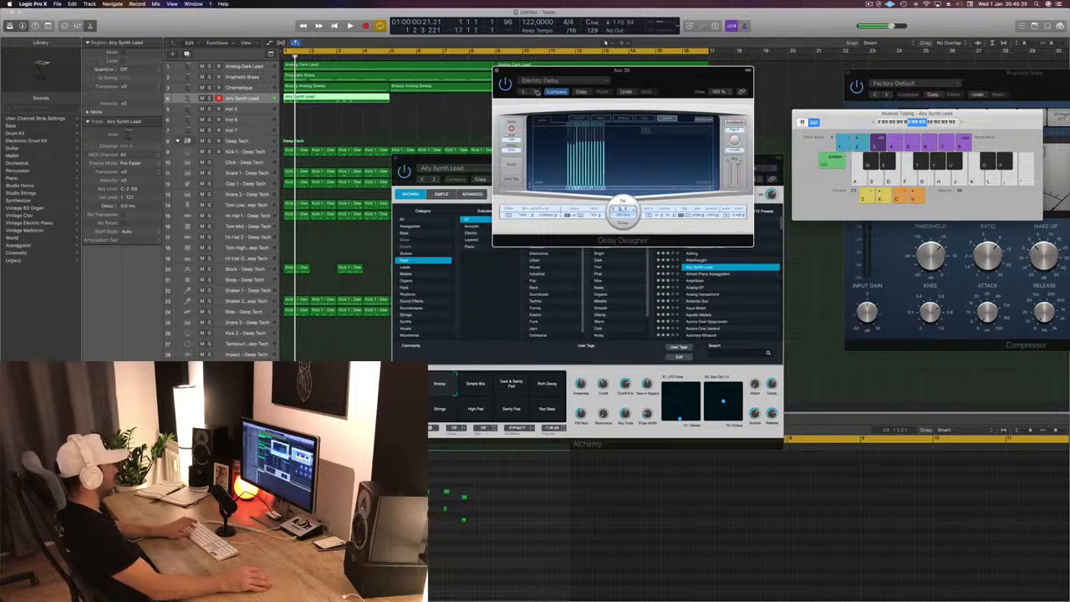
- Audition Delay Designer's Electric Delay, Falling Rumble and Funk Pattern presets by playing test notes
click(536, 92)
key(d)
key(g)
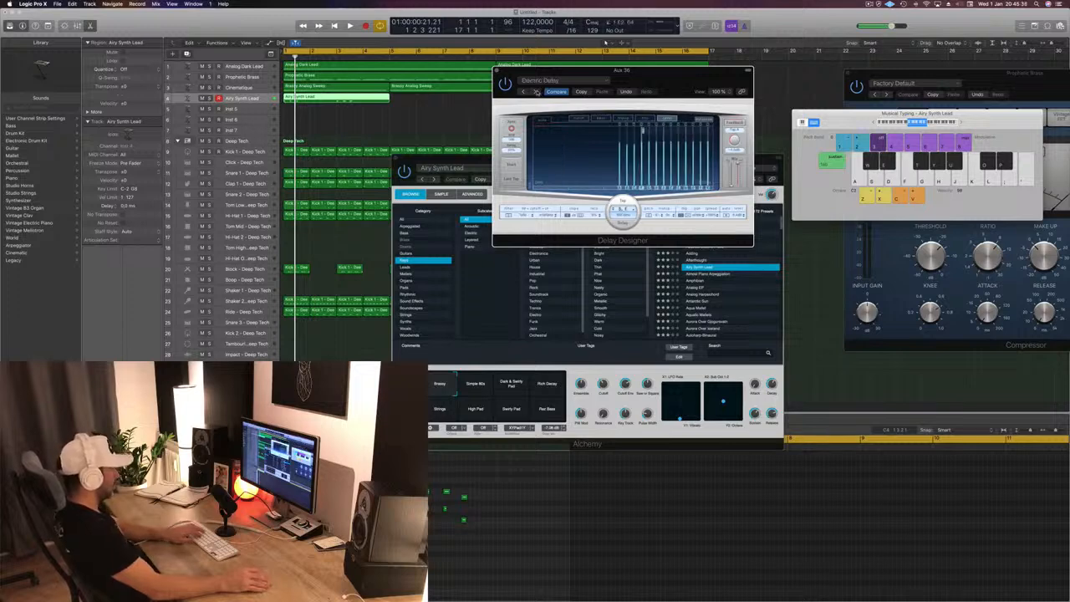
key(j)
key(k)
key(l)
click(536, 91)
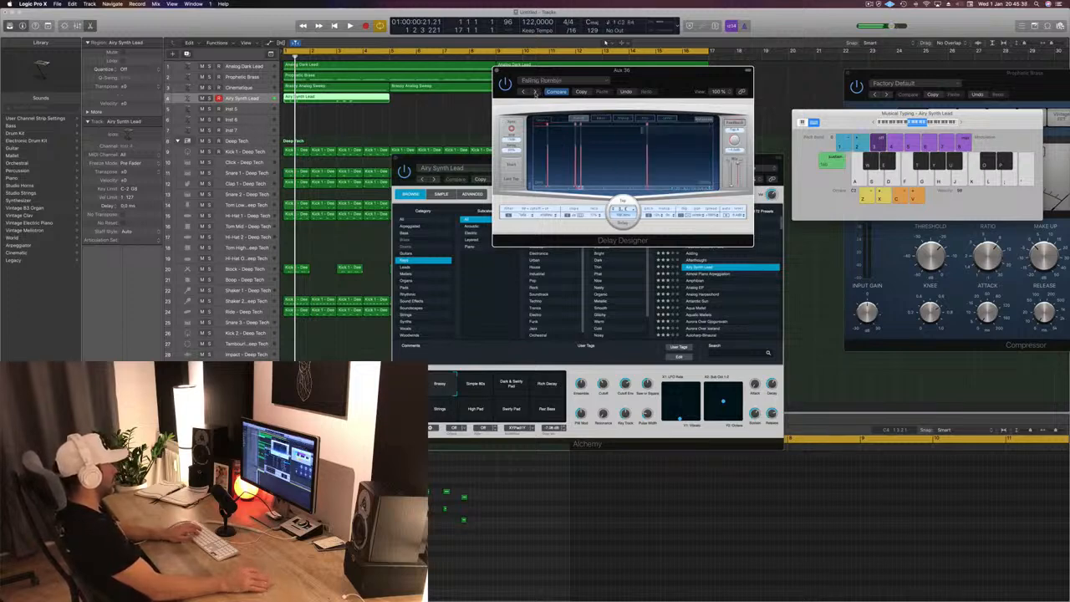
key(g)
key(f)
key(h)
click(526, 92)
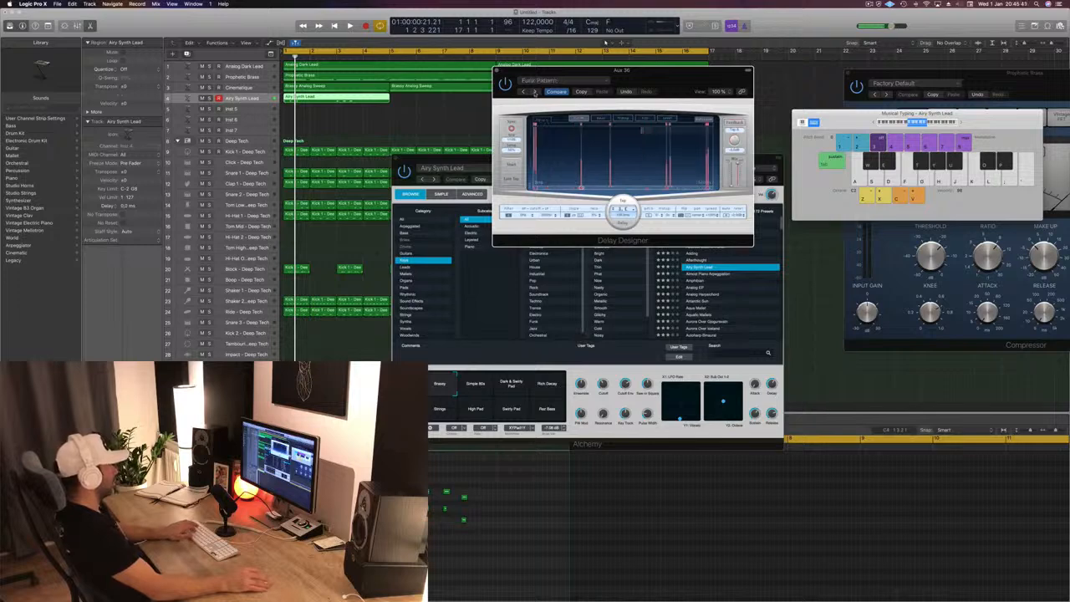
key(f)
key(h)
- Load Delay Designer's Tunnel Rave preset from the 07 Warped category and advance to Twisting Gears
click(556, 81)
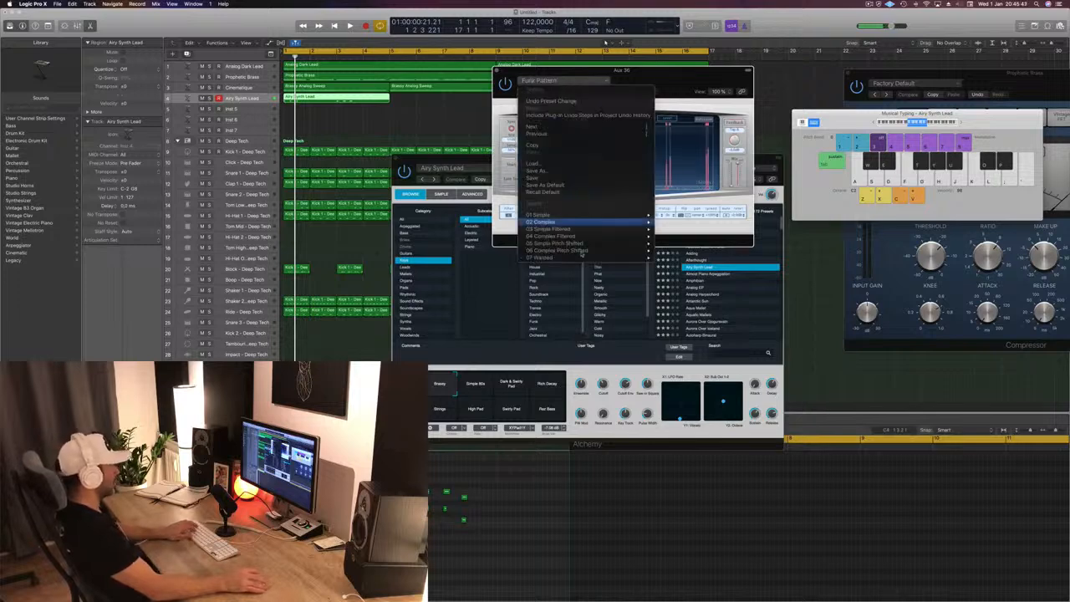
mouse_move(587, 257)
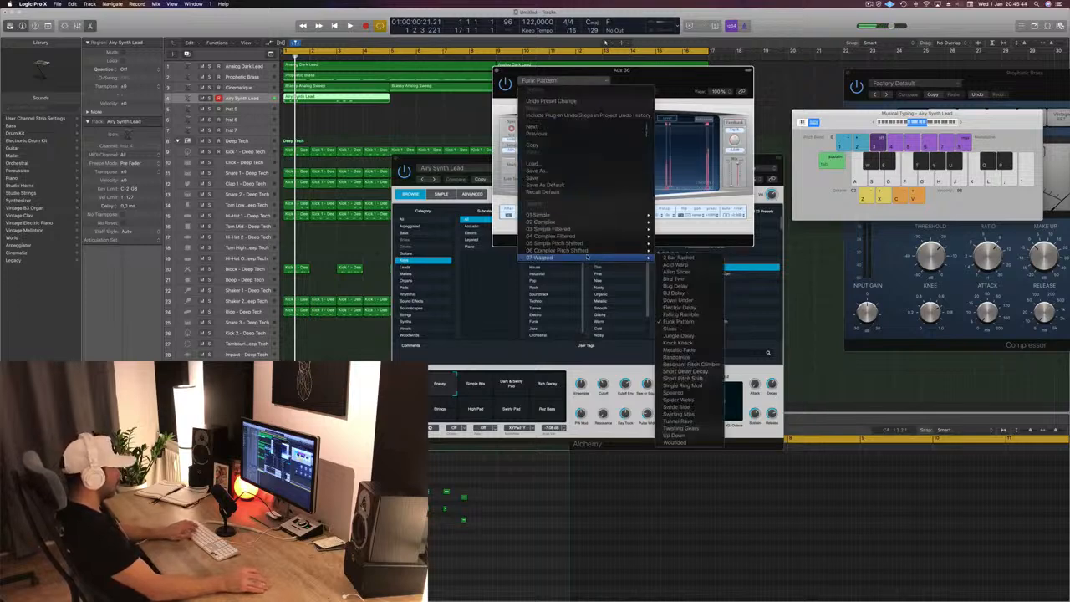
click(678, 420)
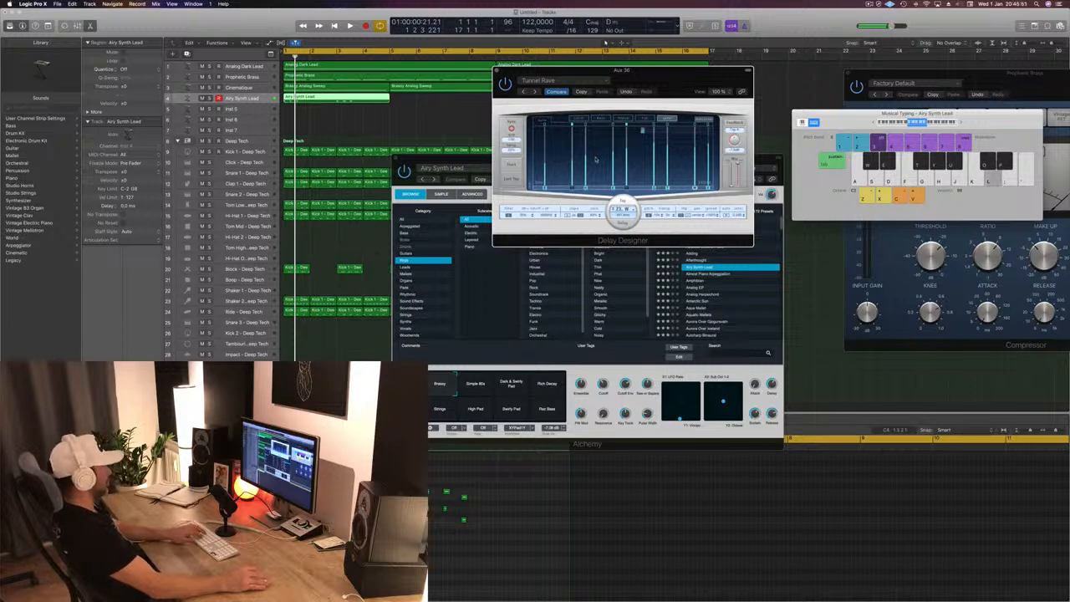
click(534, 91)
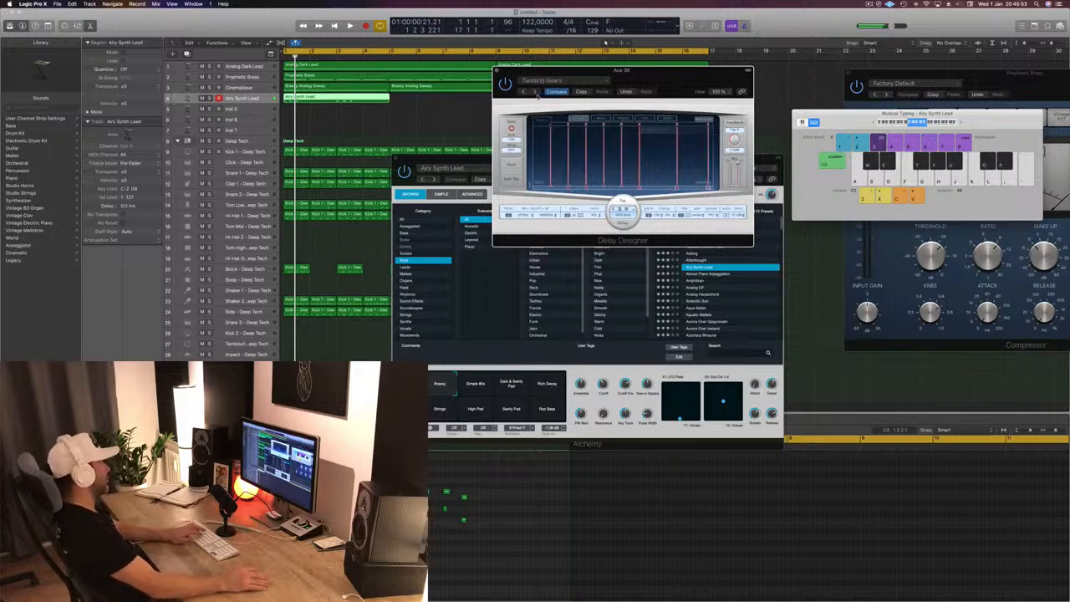
- Load the Infinite Repeat - 1/2 Bar preset from Delay Designer's 01 Simple category and play test notes
click(576, 81)
mouse_move(592, 224)
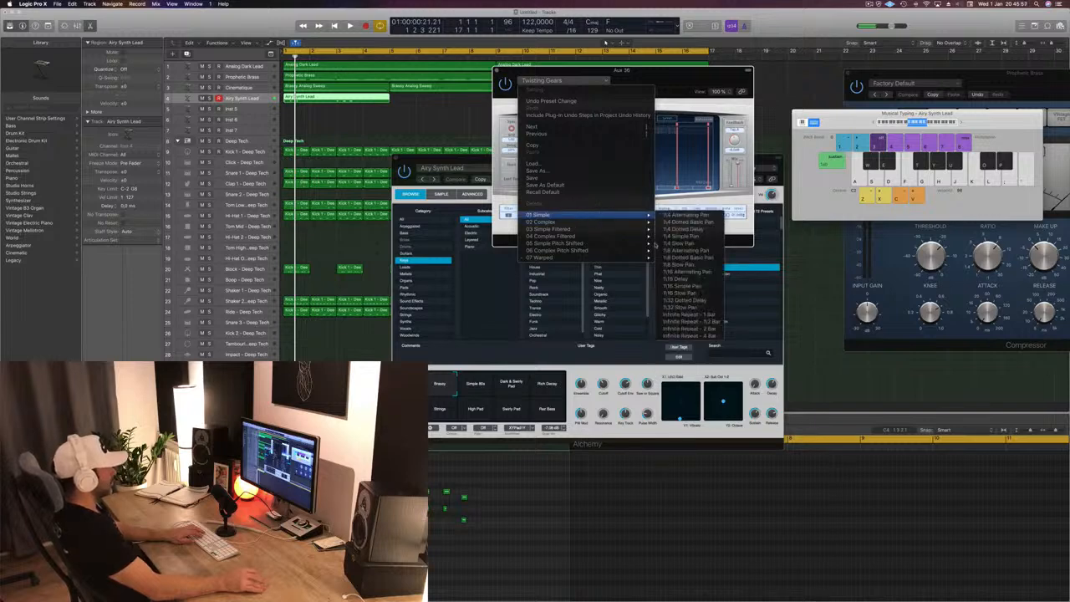
click(704, 329)
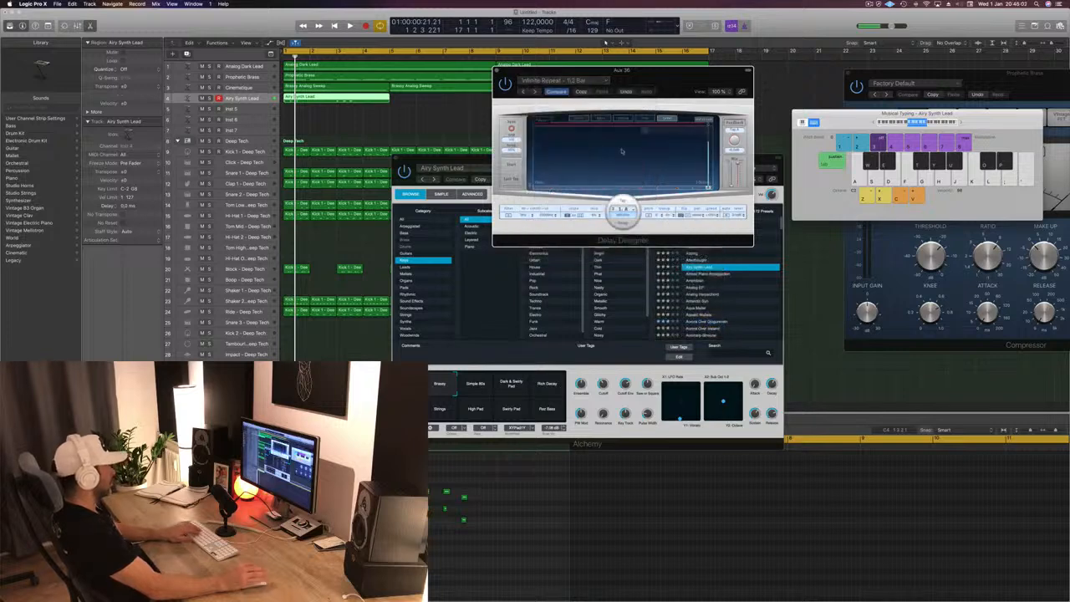
key(f)
key(h)
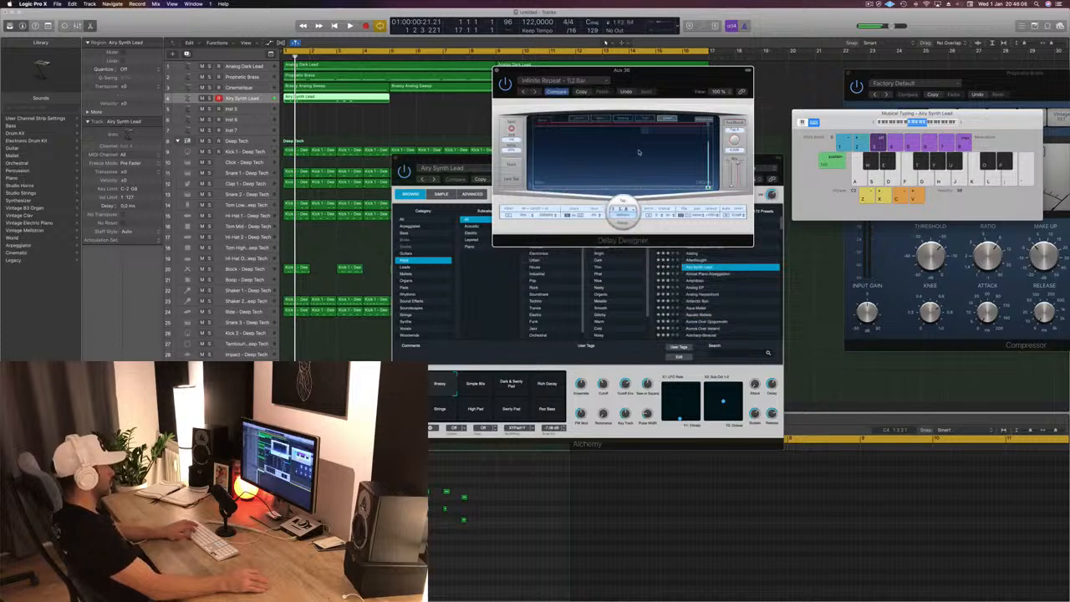
- Switch Delay Designer to the Infinite Repeat - 2 Bar preset and play test notes through it
click(536, 92)
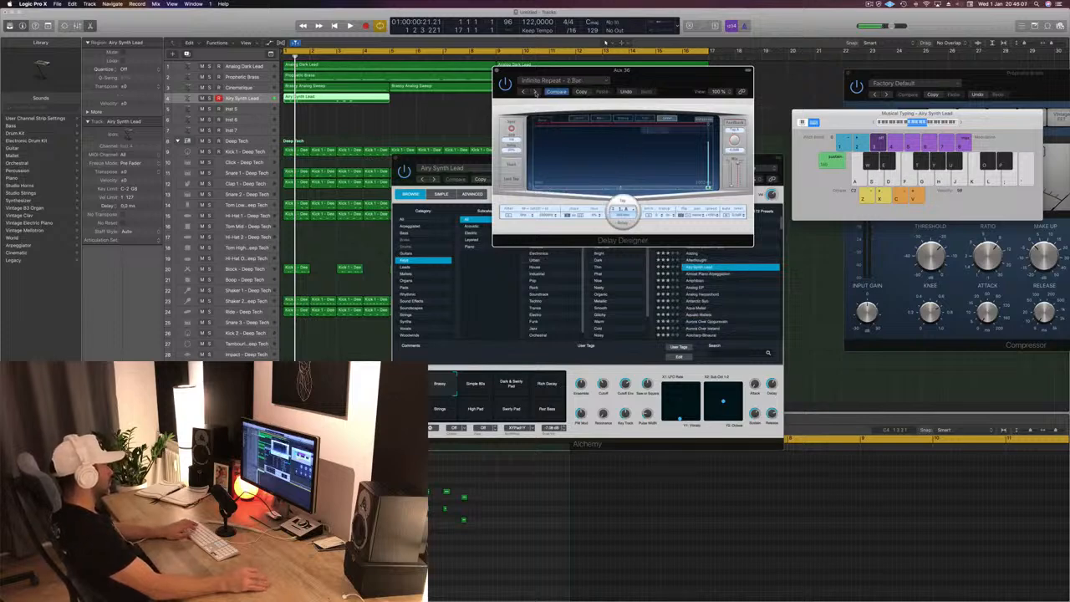
key(f)
key(h)
key(f)
key(h)
- Load Delay Designer's 1/16 Delay preset from the 01 Simple category and step back to the 1/8 Slow Pan preset
click(557, 81)
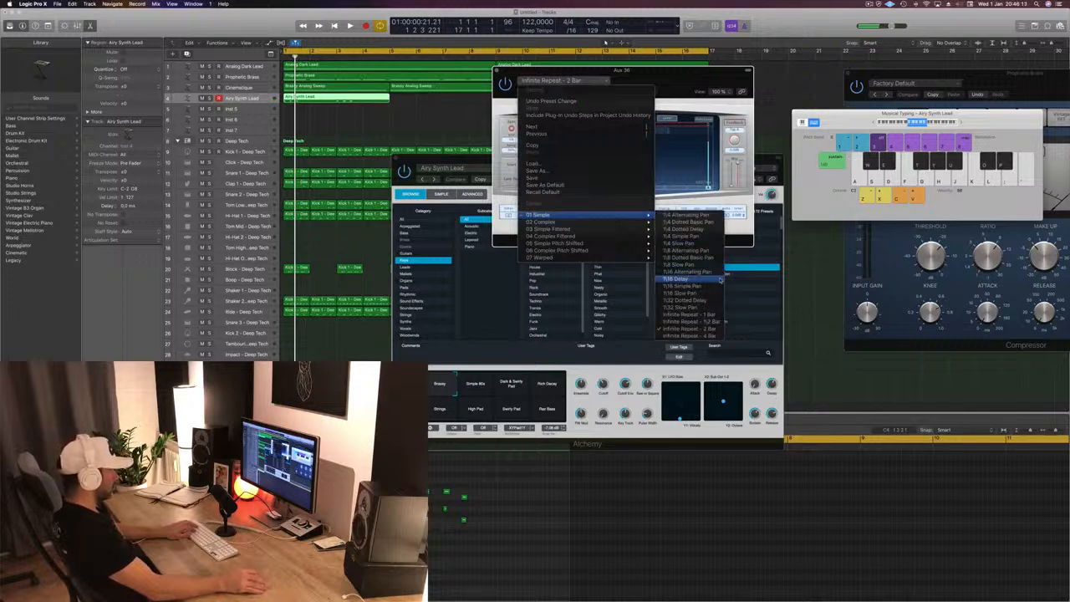
click(720, 280)
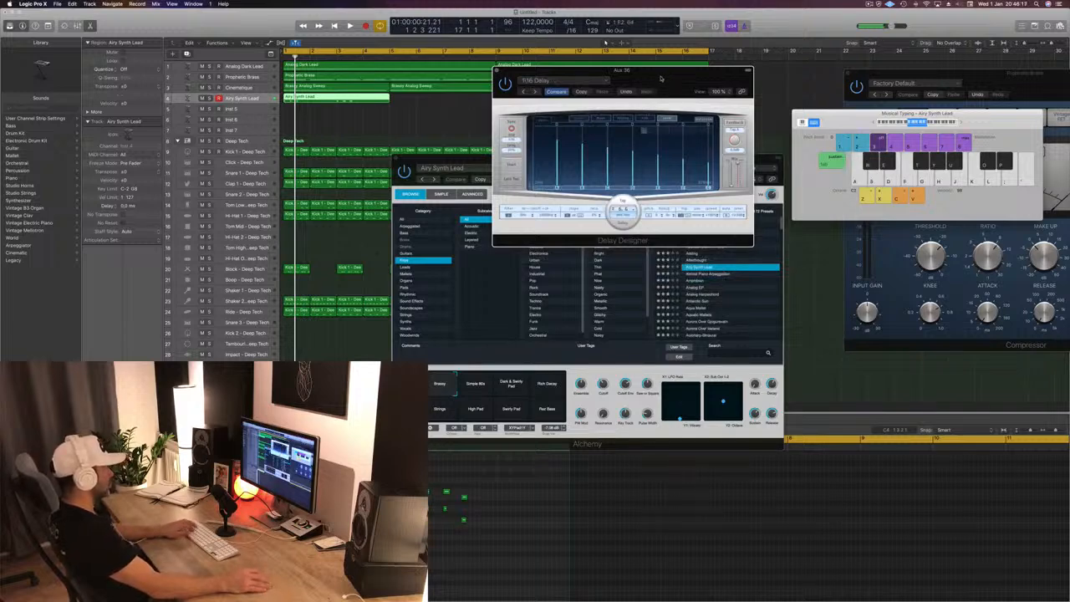
click(522, 91)
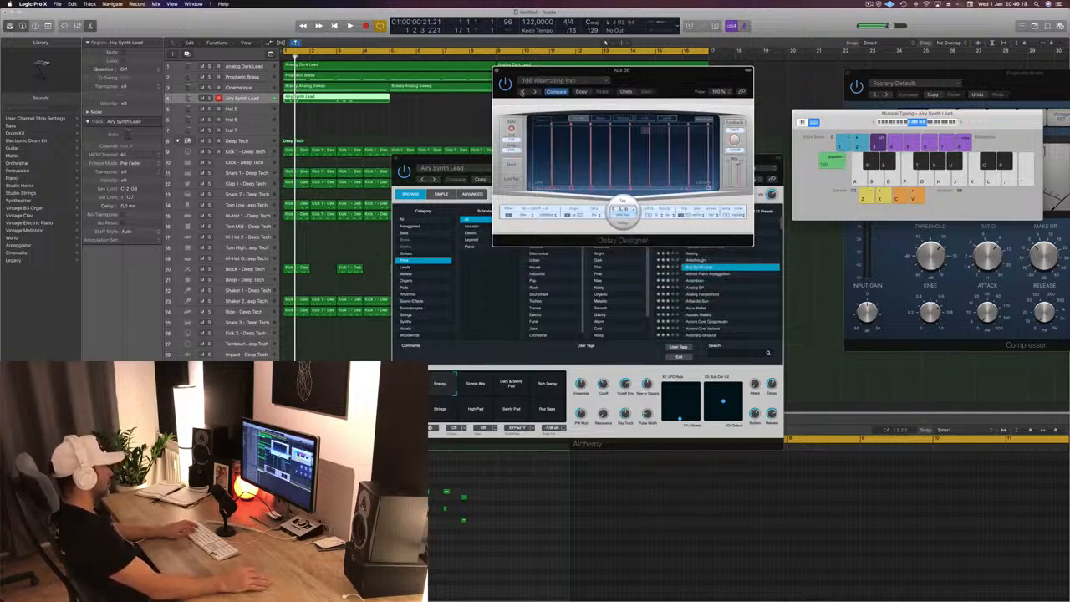
click(523, 92)
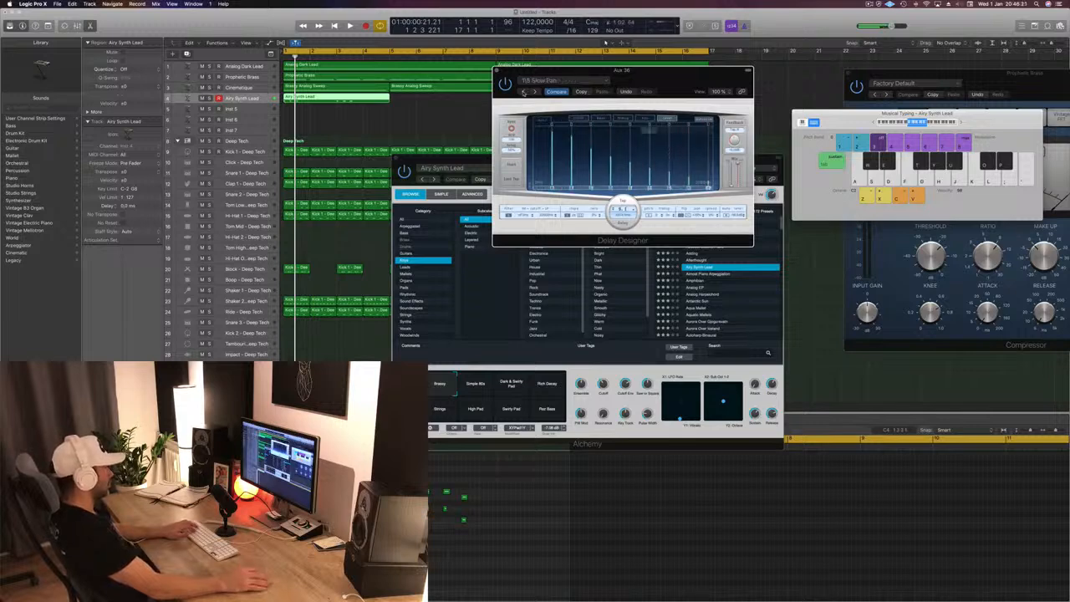
- Move the Delay Designer window clear of the arrangement and play test notes through the 1/8 Slow Pan preset
drag(666, 79, 747, 127)
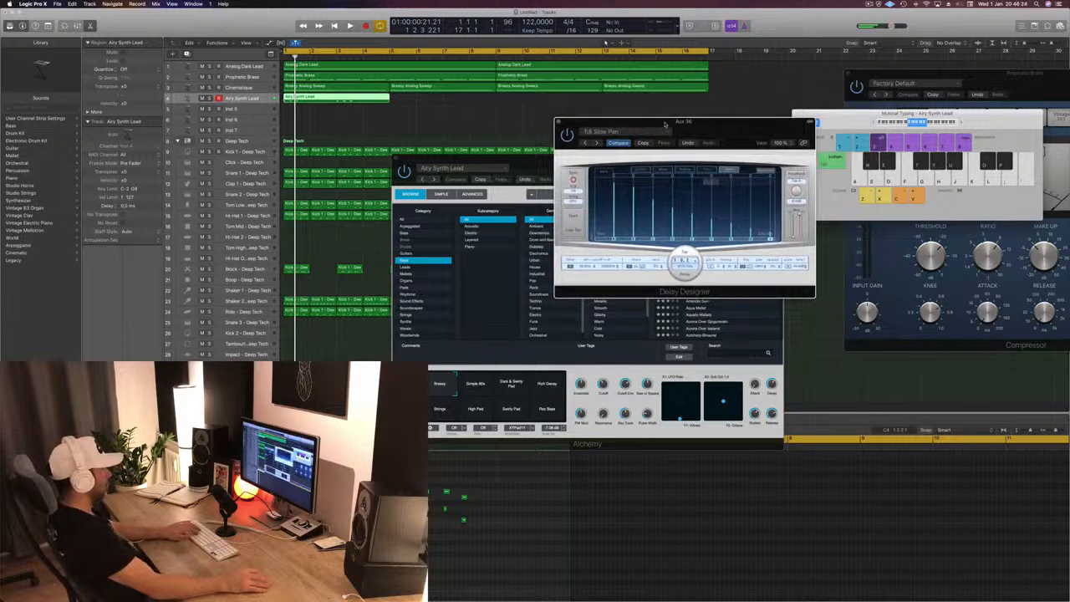
drag(666, 124, 733, 129)
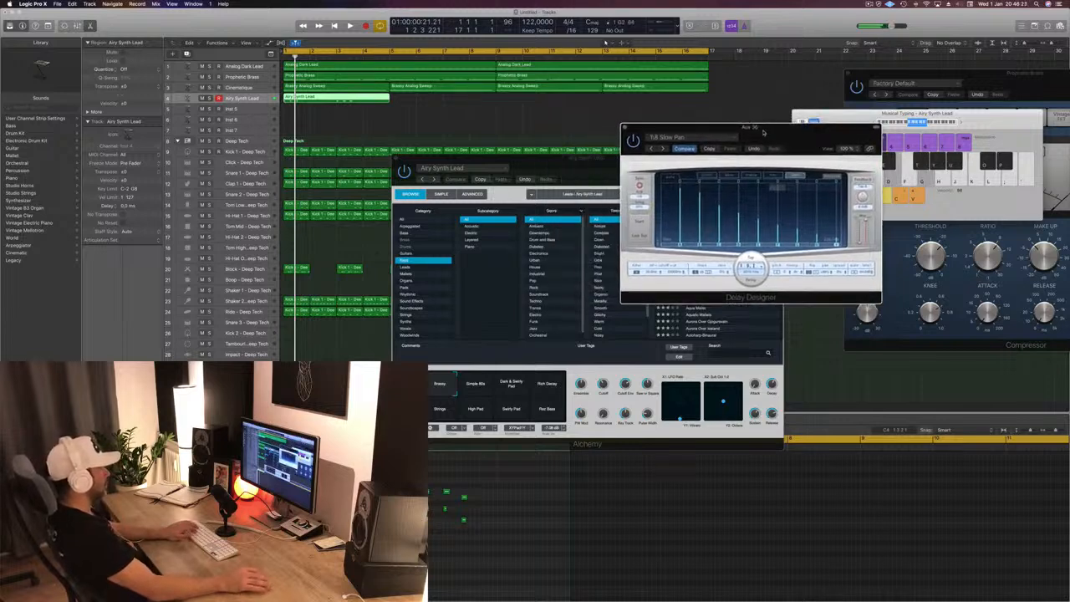
key(j)
key(l)
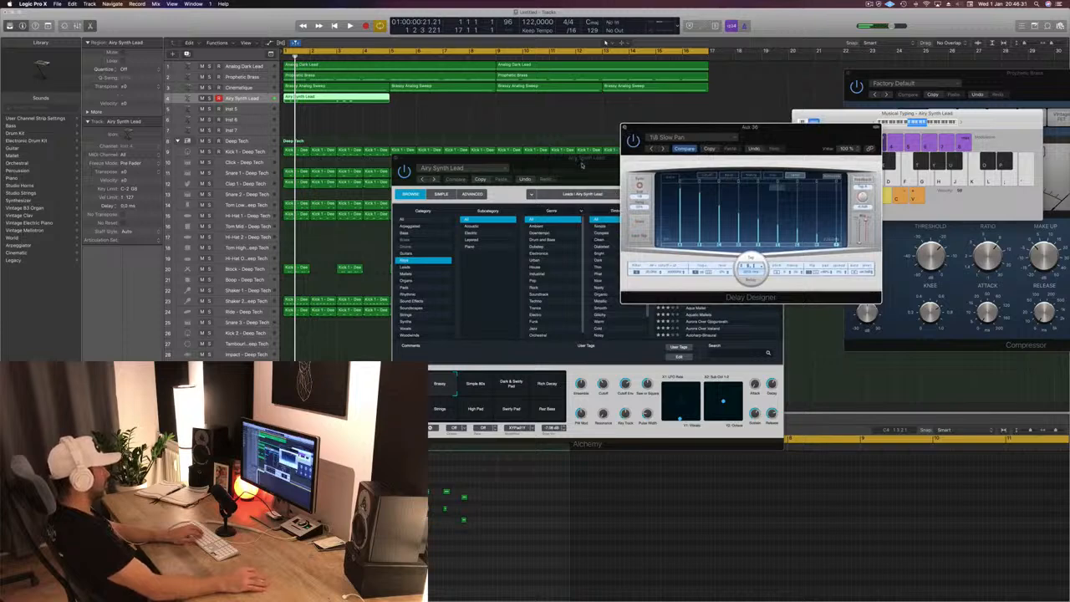
- Move the Alchemy window aside and audition the delayed Airy Synth Lead with the arrangement from the start
drag(583, 164, 876, 109)
key(space)
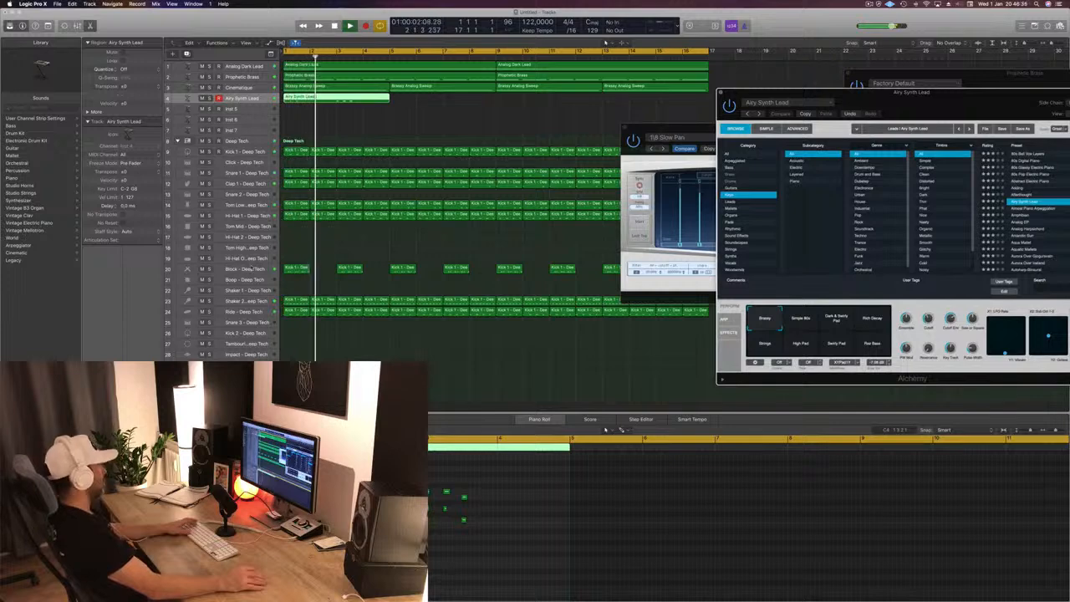
click(251, 269)
key(space)
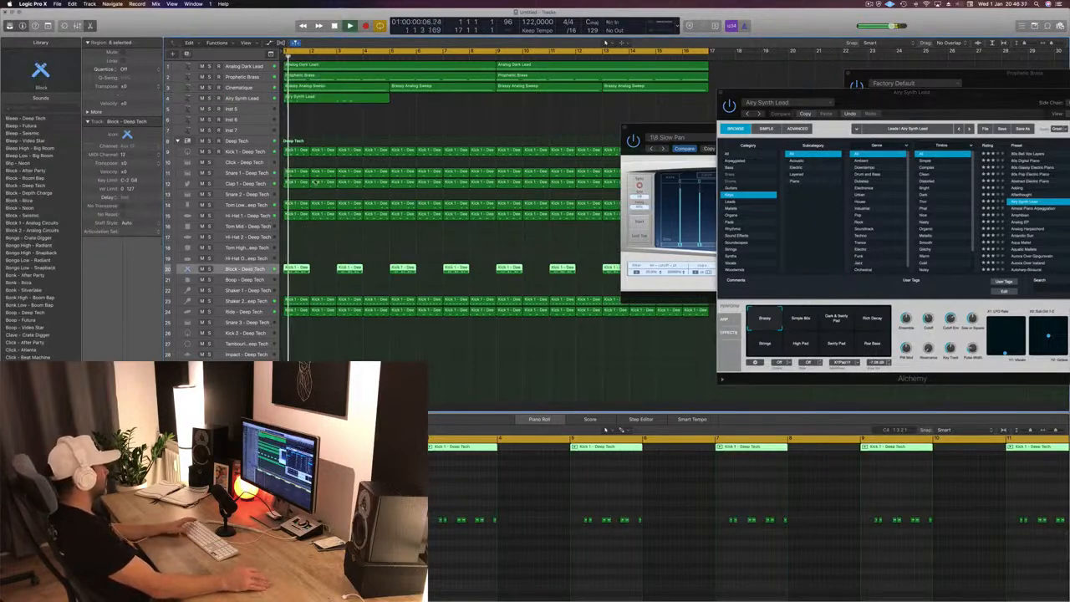
click(323, 182)
click(253, 101)
key(space)
key(space)
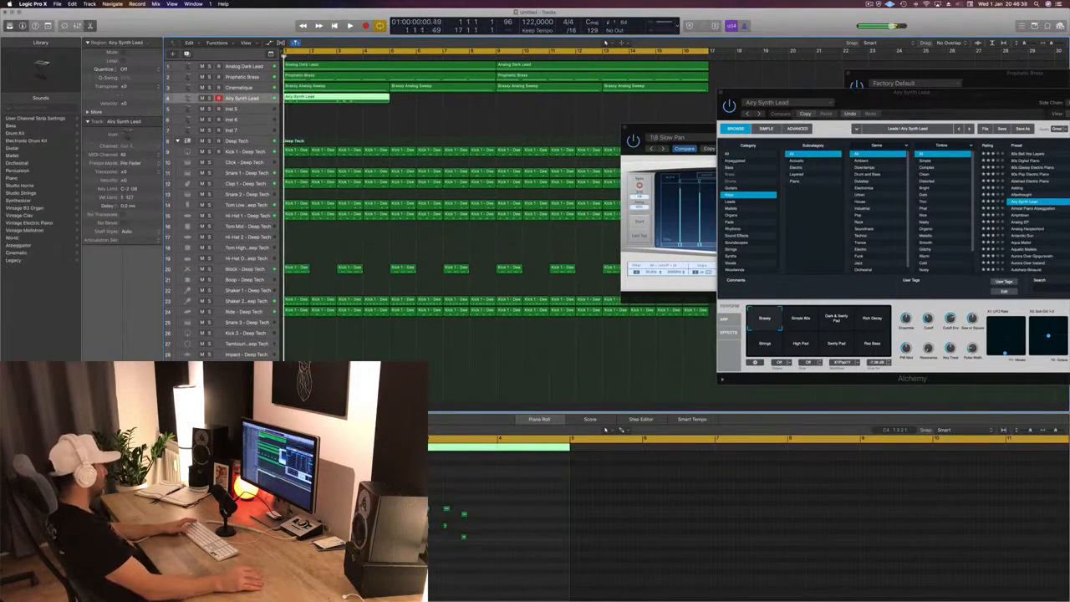
key(space)
key(space)
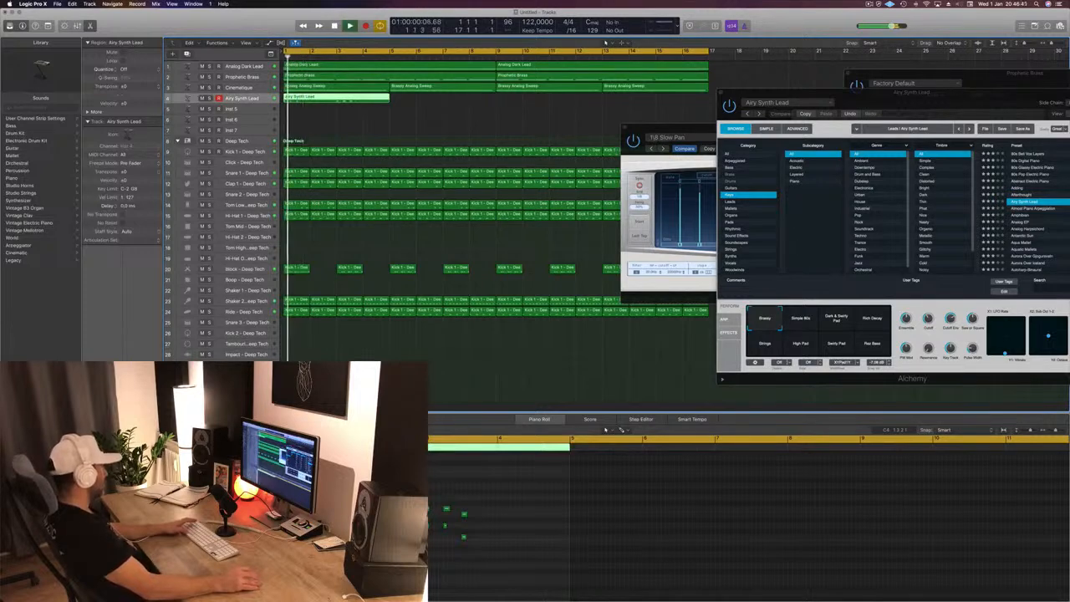
- Compare the Airy Synth Lead soloed and in the full mix, with the Delay Designer window moved into view
key(s)
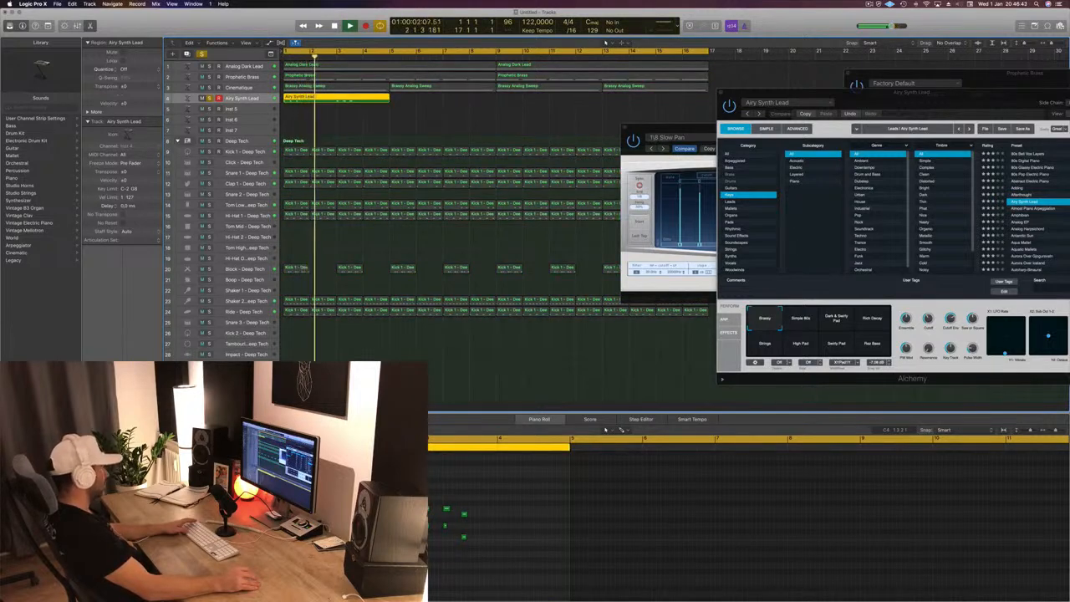
key(s)
drag(696, 132, 642, 162)
key(space)
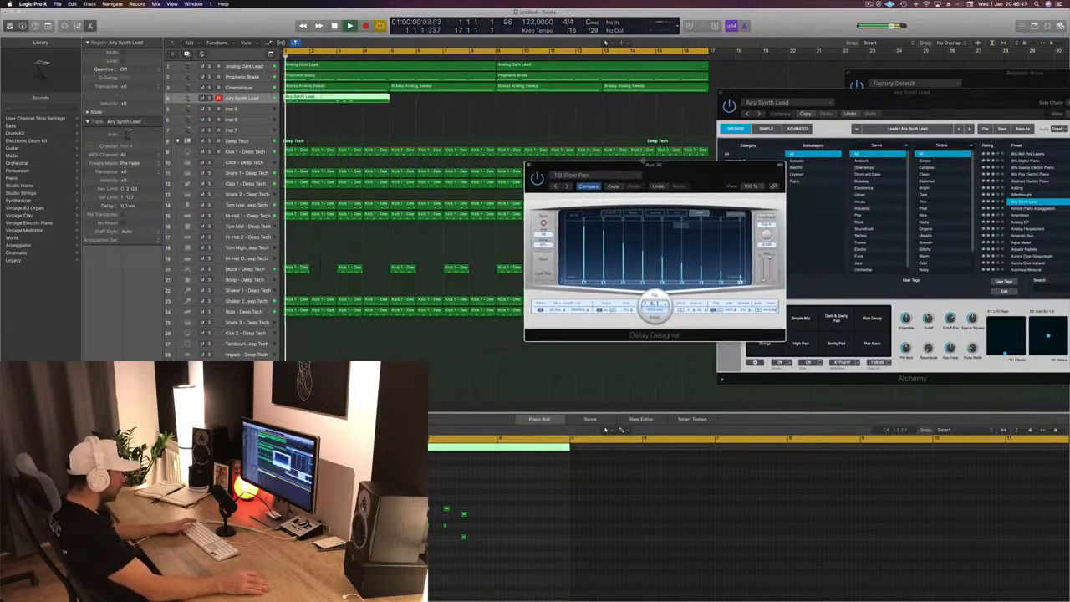
key(space)
key(space)
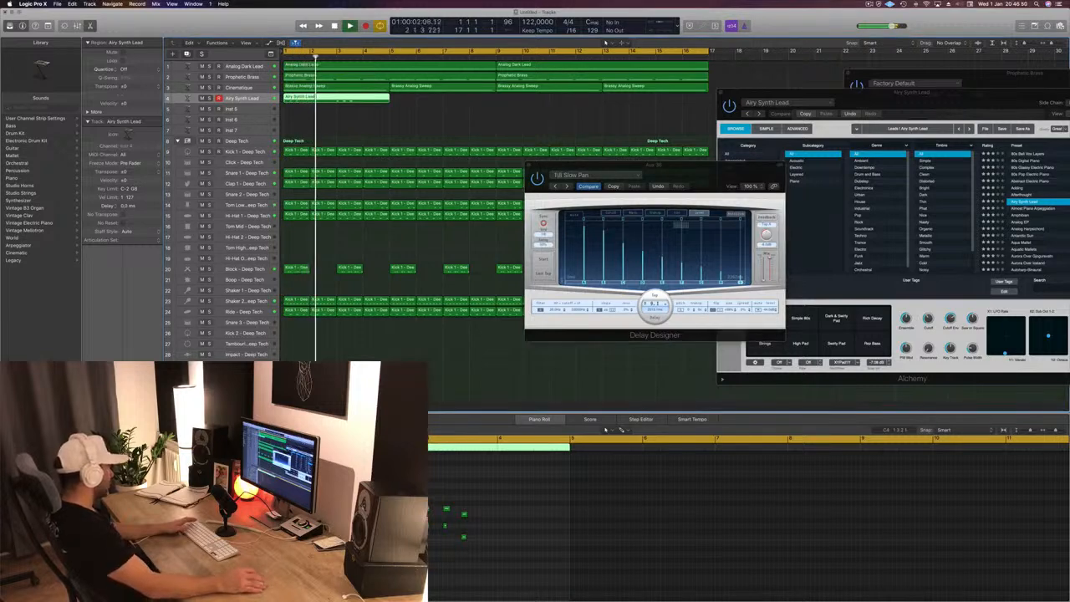
key(space)
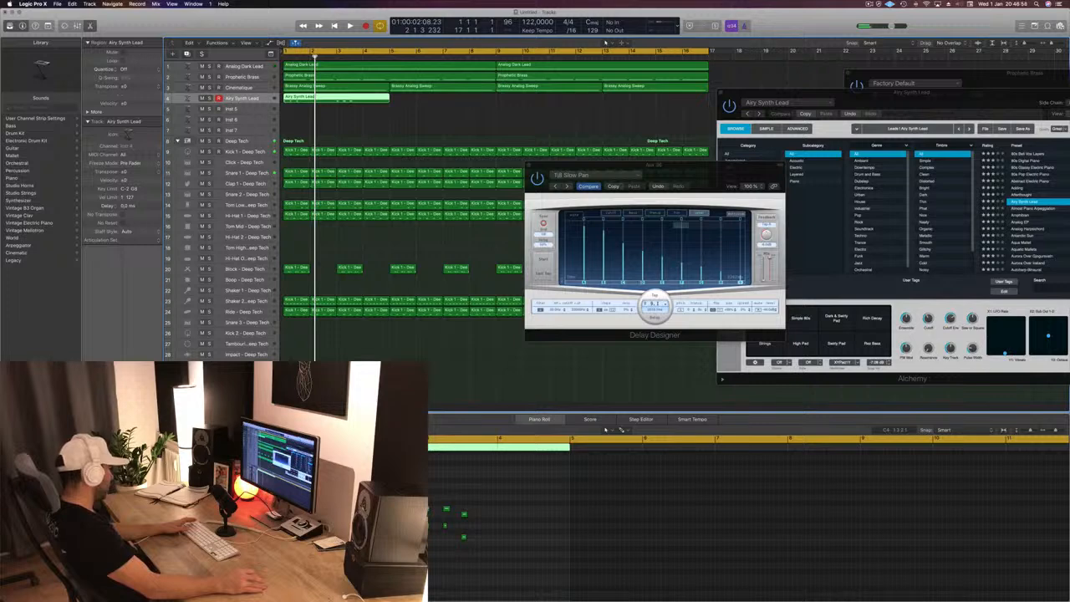
- Insert SilverVerb on the delay's aux channel and load its grandiose preset
click(142, 430)
key(space)
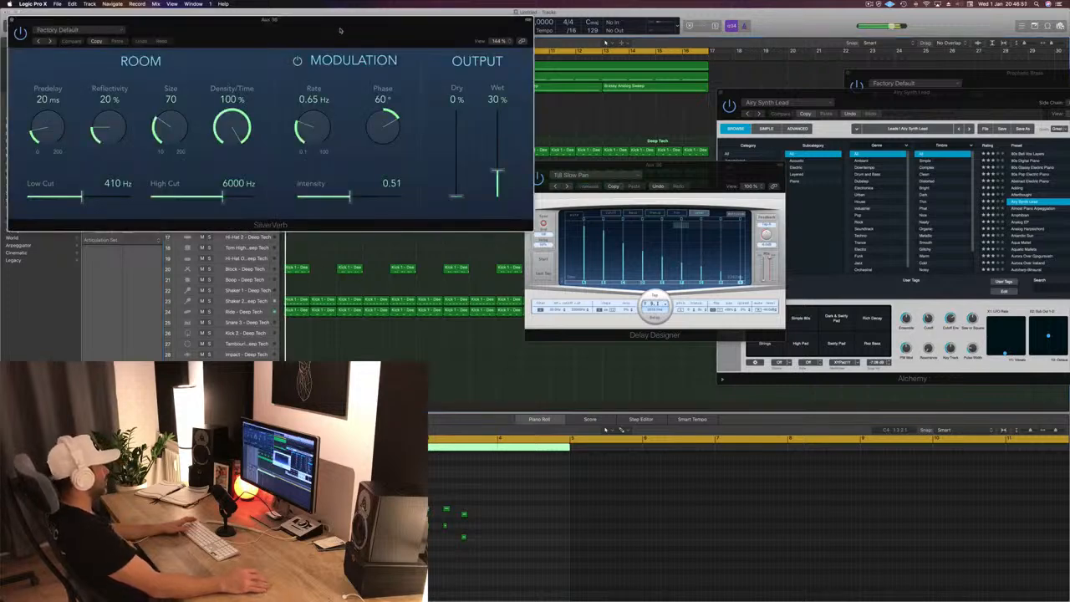
drag(339, 30, 754, 96)
click(498, 97)
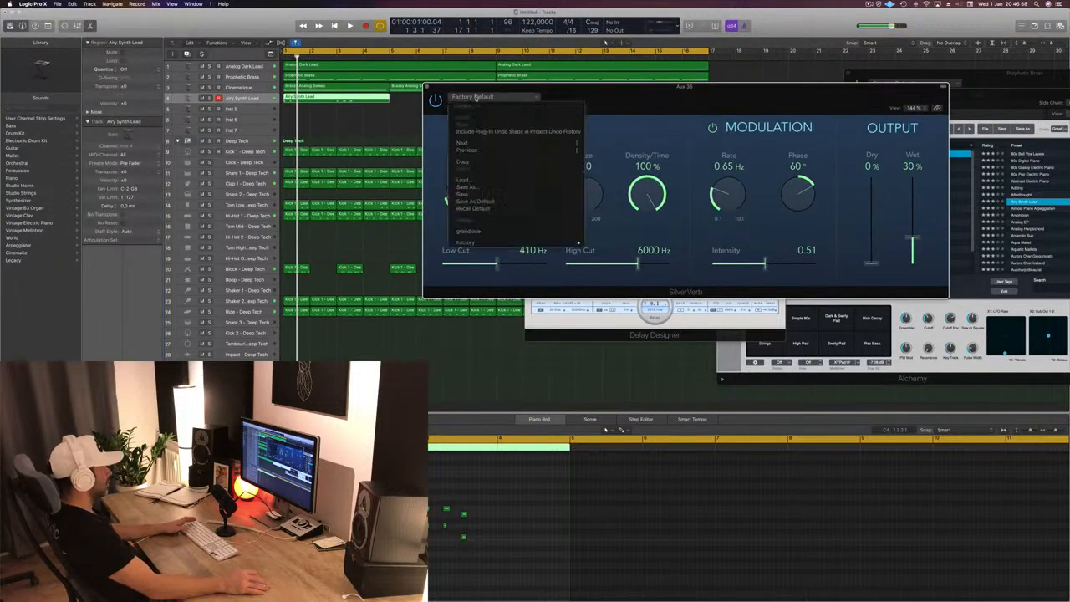
click(490, 232)
key(space)
drag(625, 96, 509, 98)
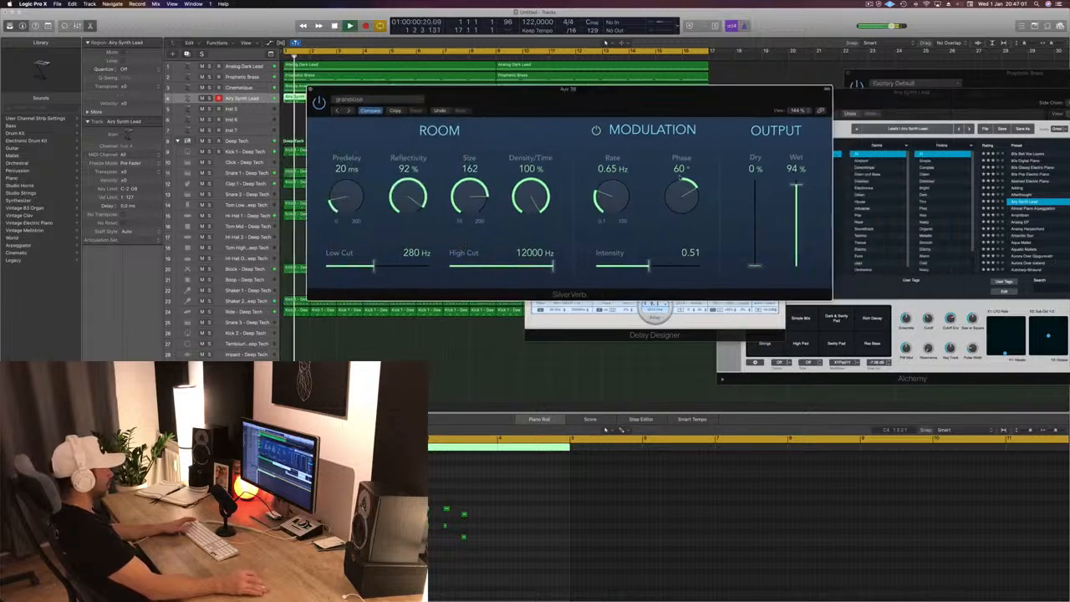
- Try SilverVerb's Wet level at 100%, reduce it to 30% and listen to the result
drag(797, 184, 801, 175)
key(space)
drag(757, 107, 842, 130)
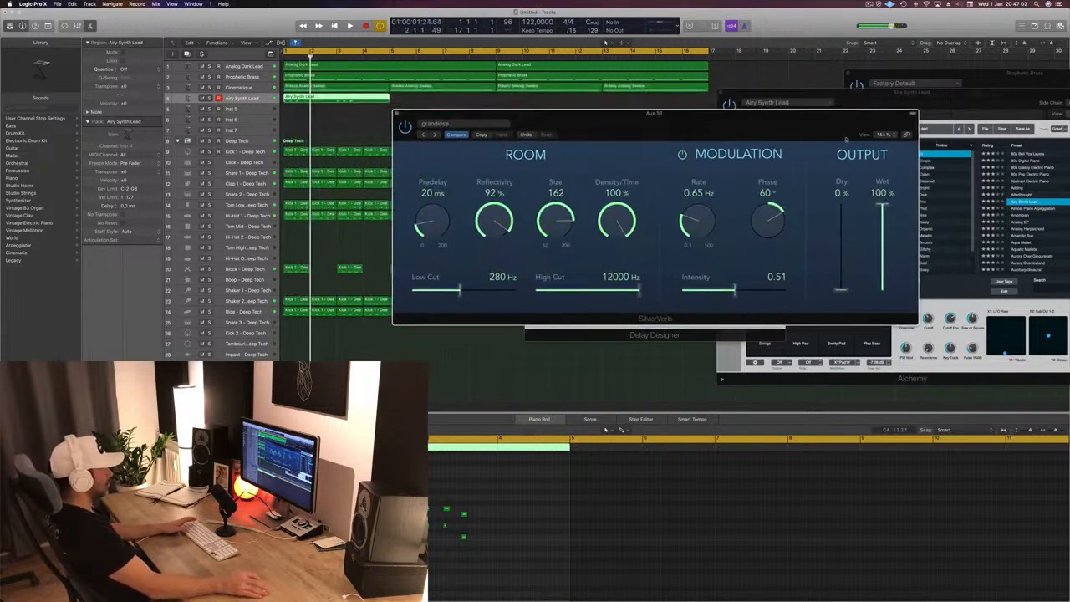
drag(884, 209, 882, 256)
key(space)
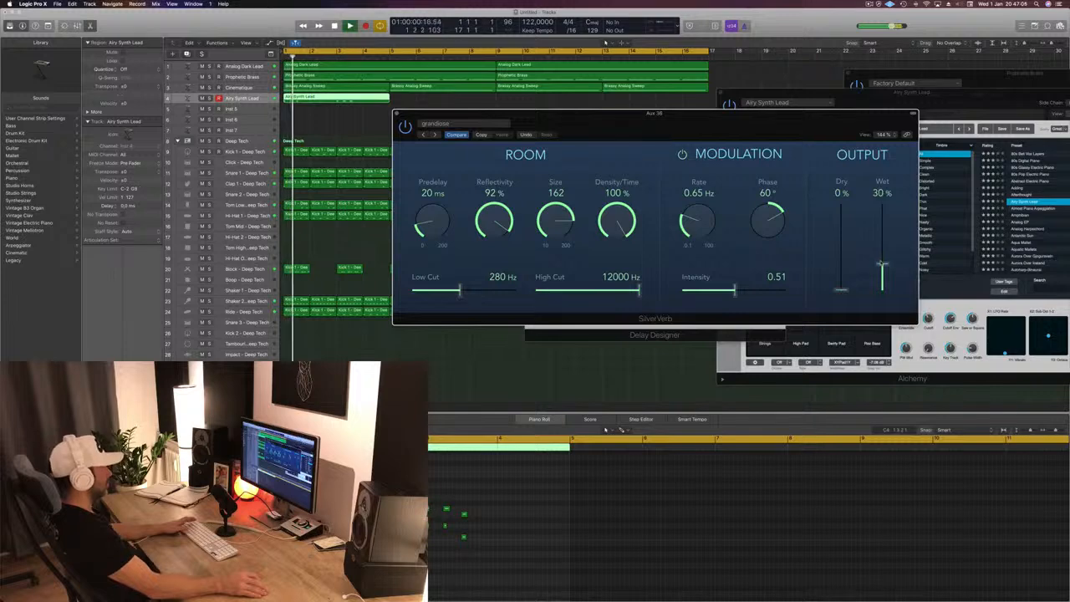
- Set SilverVerb's Wet level to 40% while listening to the arrangement from the start
drag(766, 133, 824, 93)
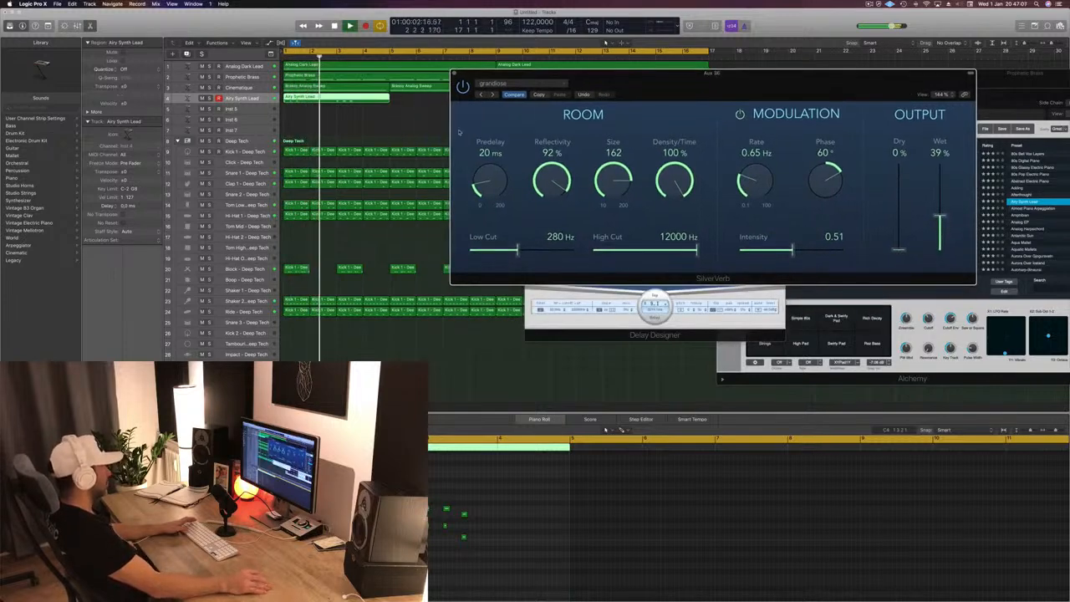
key(space)
key(space)
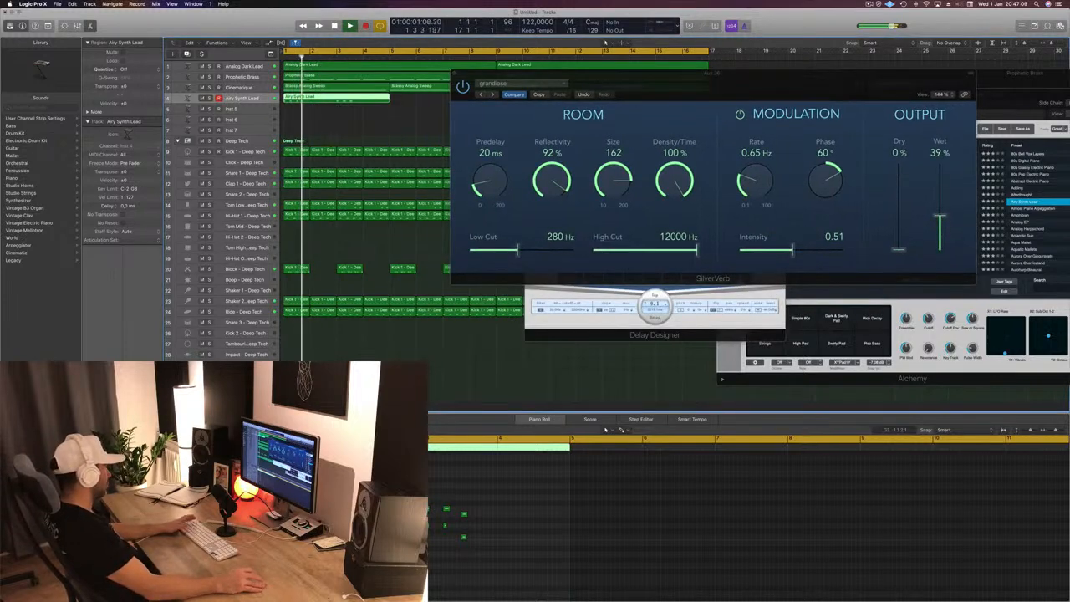
drag(940, 218, 941, 216)
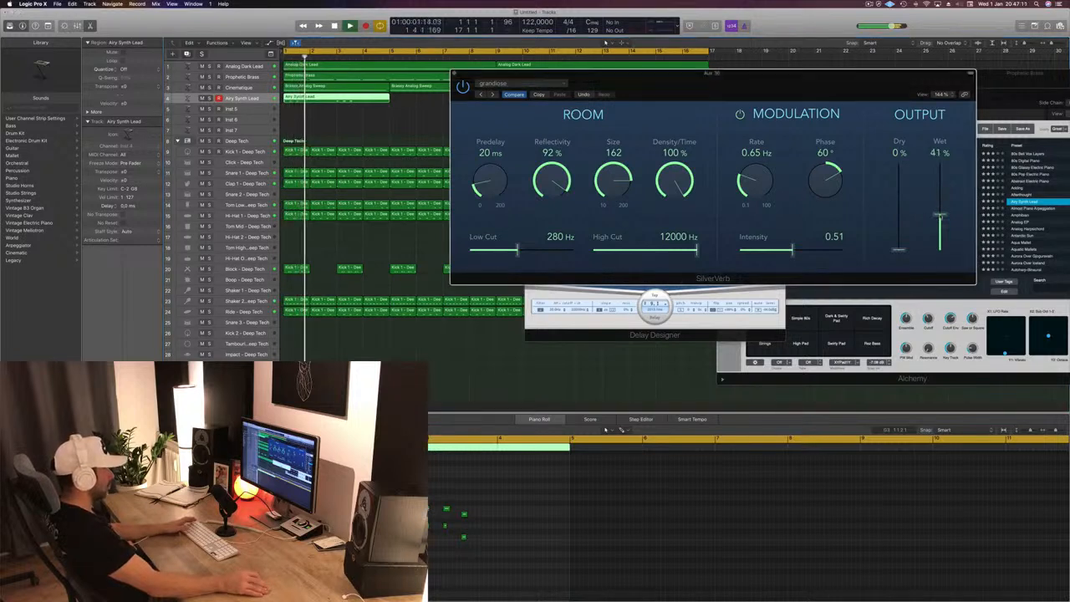
drag(747, 86, 839, 86)
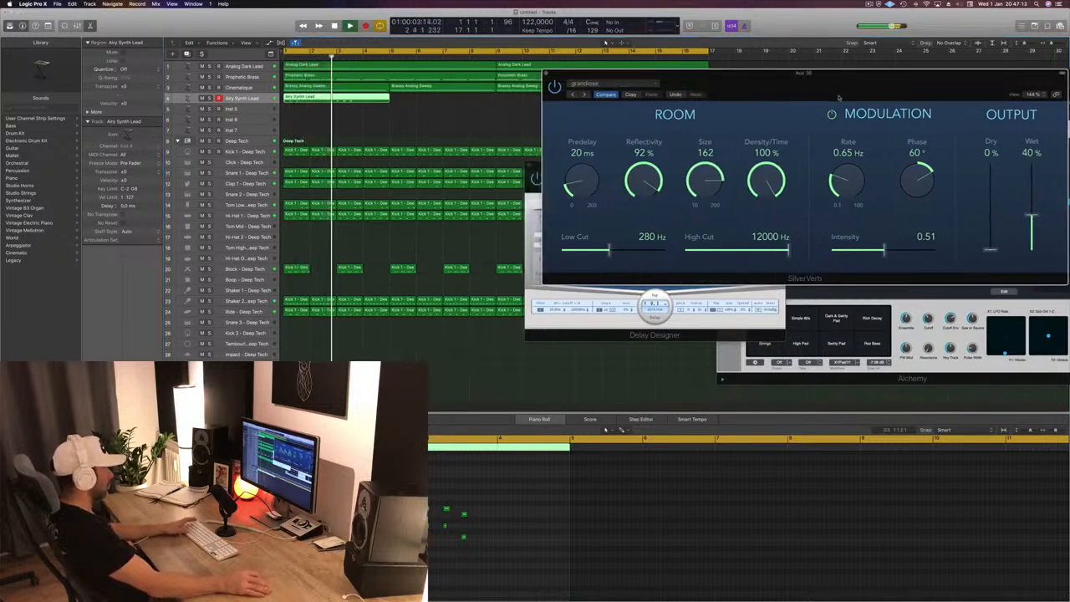
key(space)
key(space)
key(space)
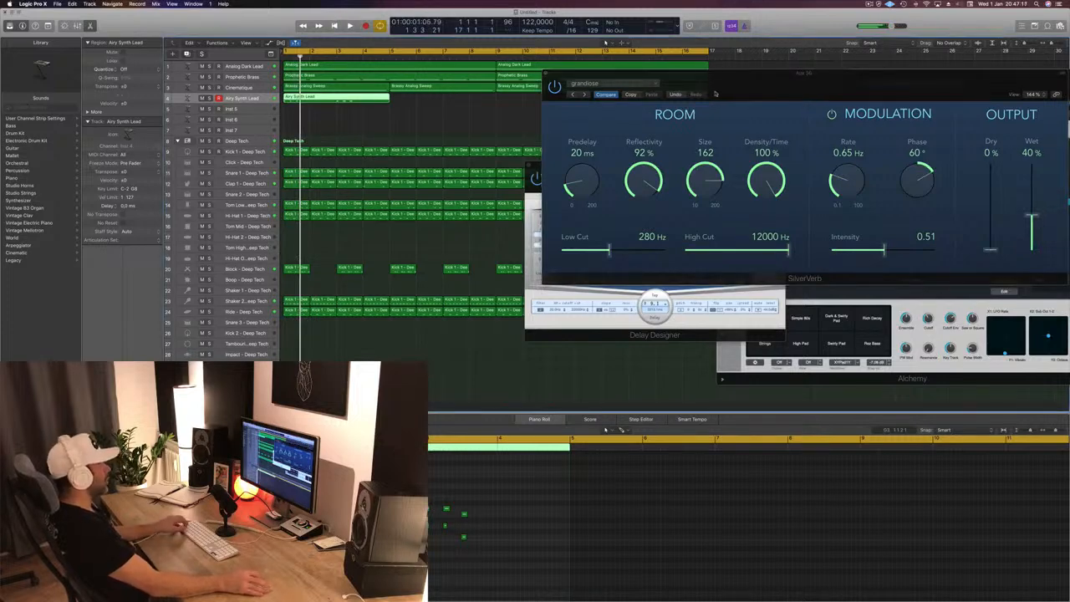
- Copy the four-bar Airy Synth Lead region until it fills all 16 bars of the track
drag(710, 81, 554, 206)
drag(345, 101, 451, 102)
shift+click(359, 104)
drag(359, 104, 567, 104)
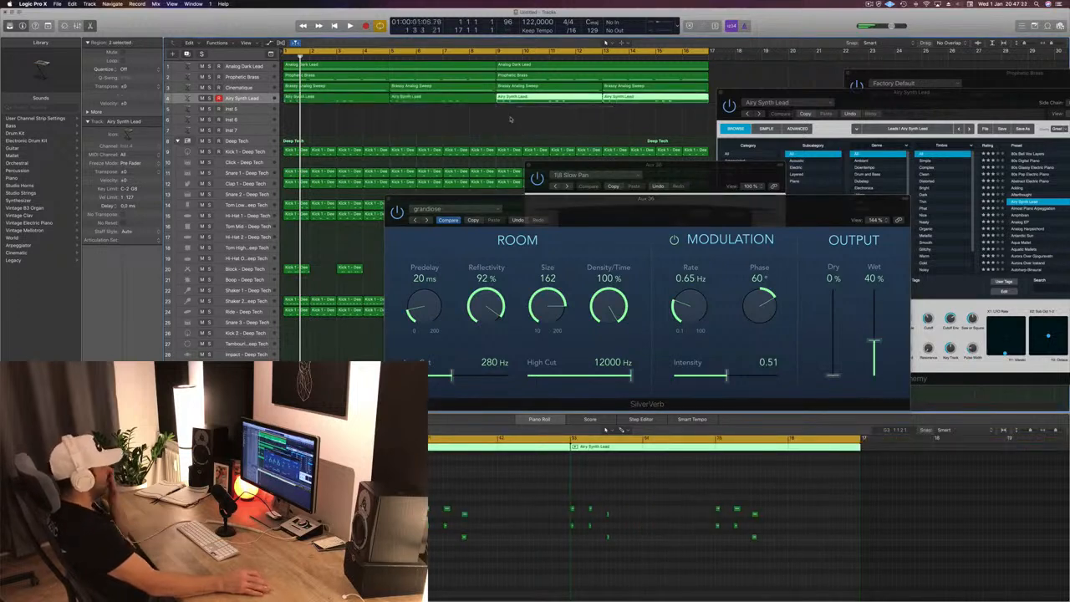
- Enlarge the Airy Synth Lead track's height and insert a Compressor on the delay and reverb aux channel
click(263, 99)
drag(258, 110, 257, 147)
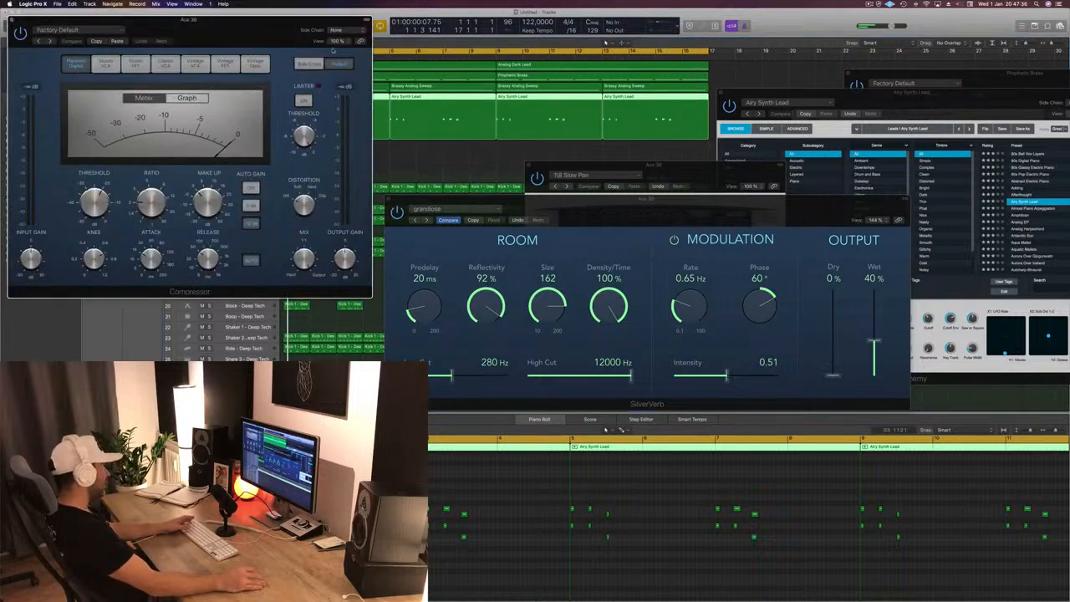
drag(260, 33, 832, 61)
click(258, 124)
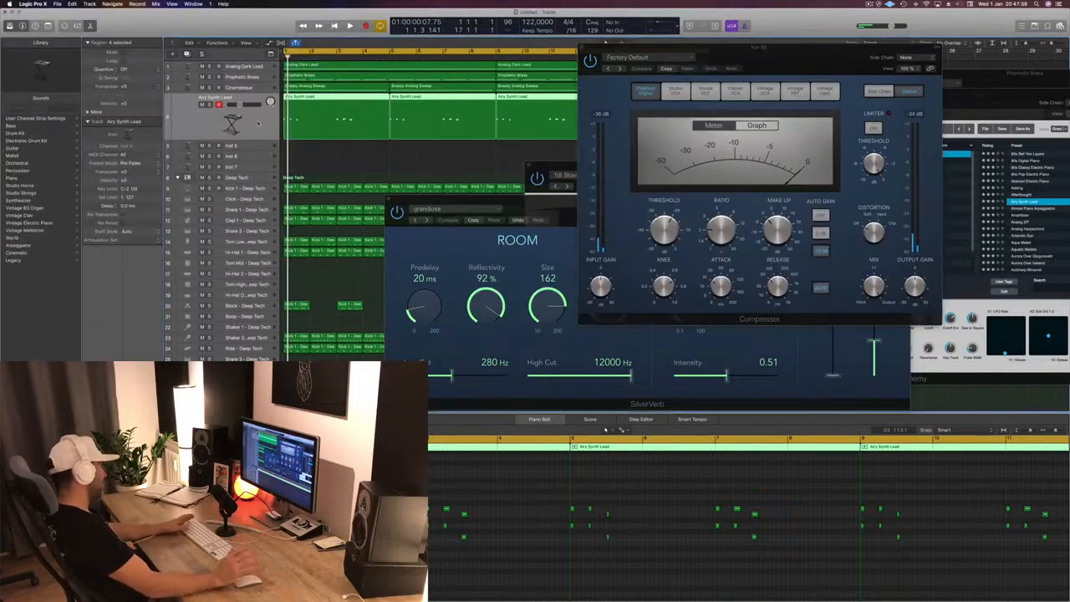
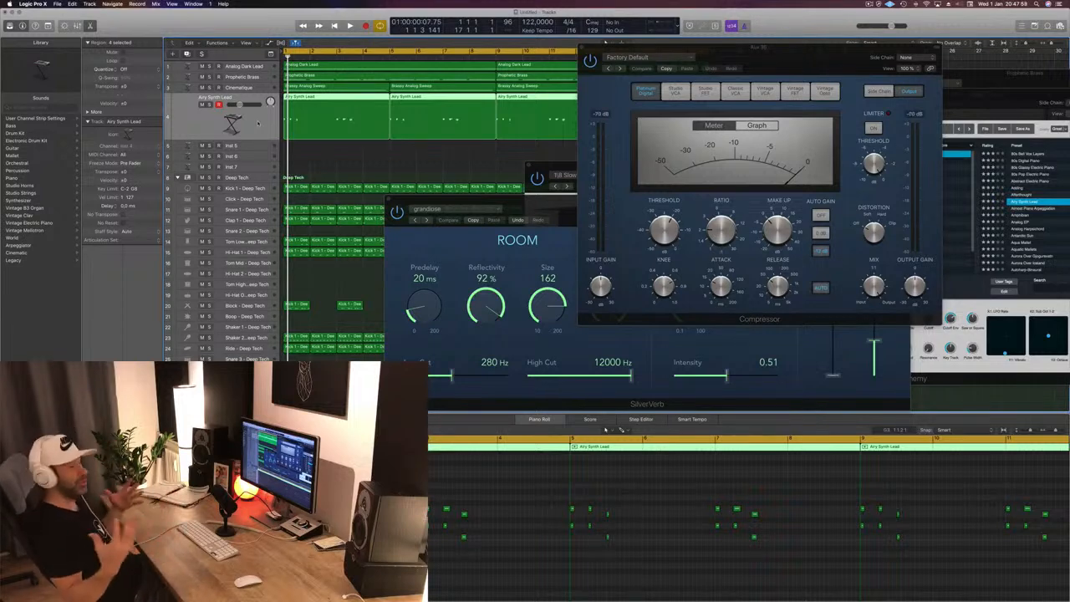
- Set the aux Compressor's side-chain source to Bus 26, fed by Airy Synth Lead
key(space)
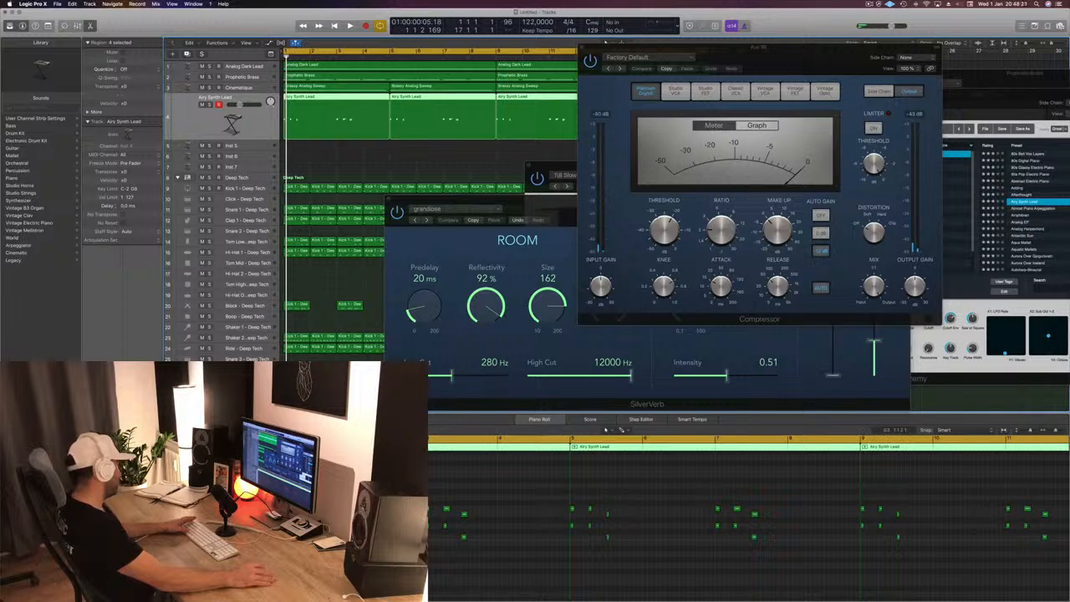
click(133, 359)
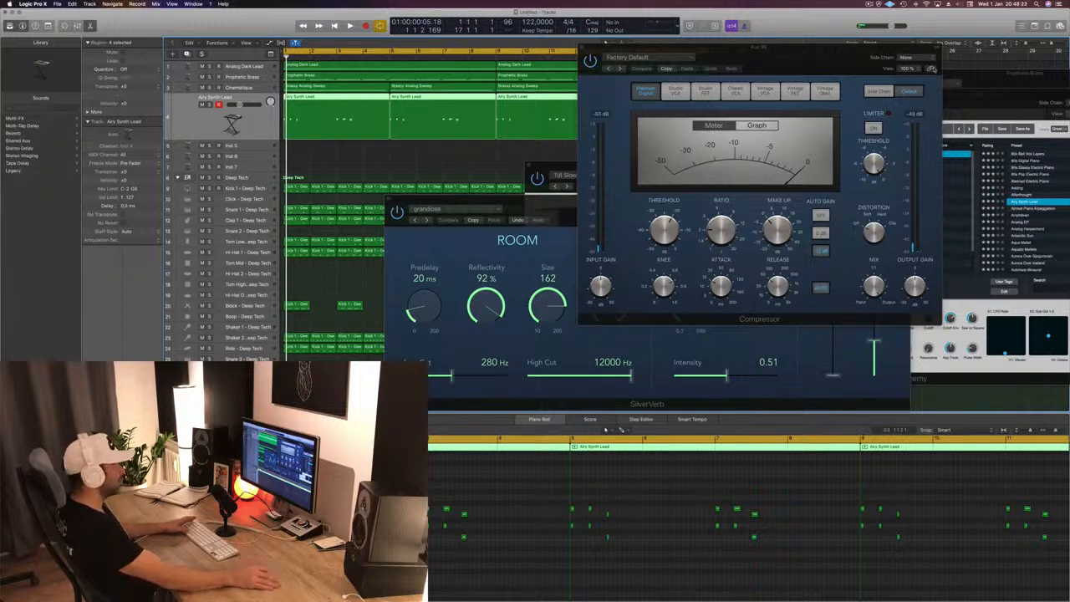
click(920, 59)
mouse_move(922, 81)
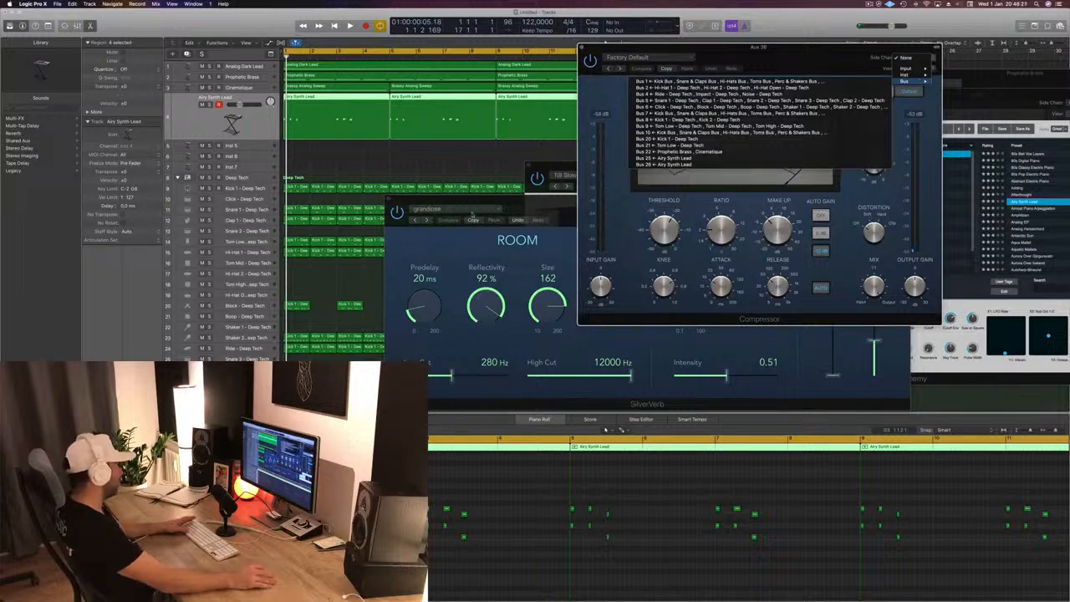
key(Escape)
click(581, 48)
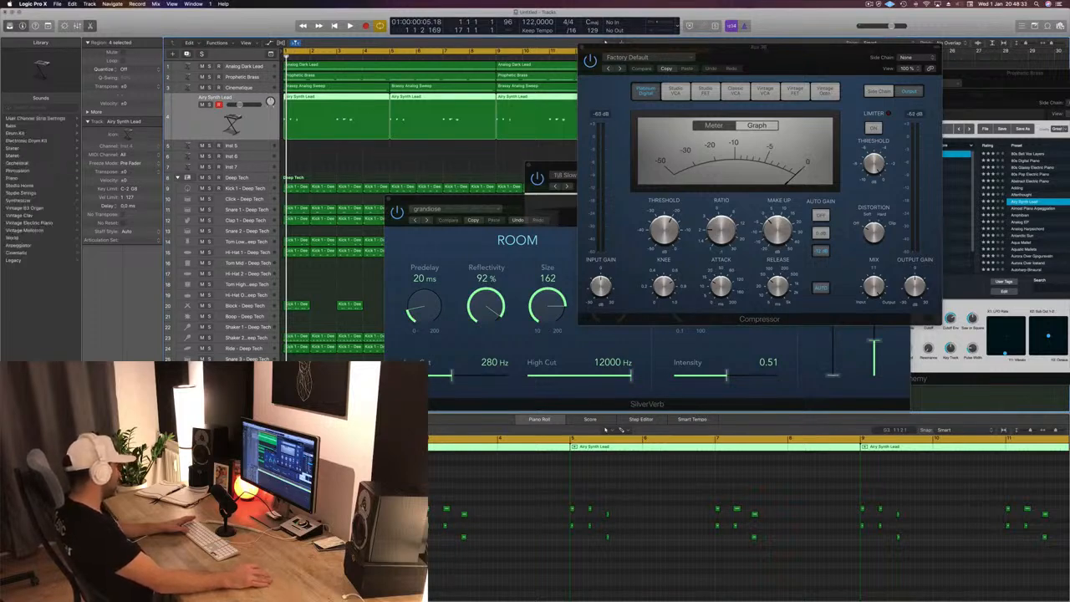
click(582, 47)
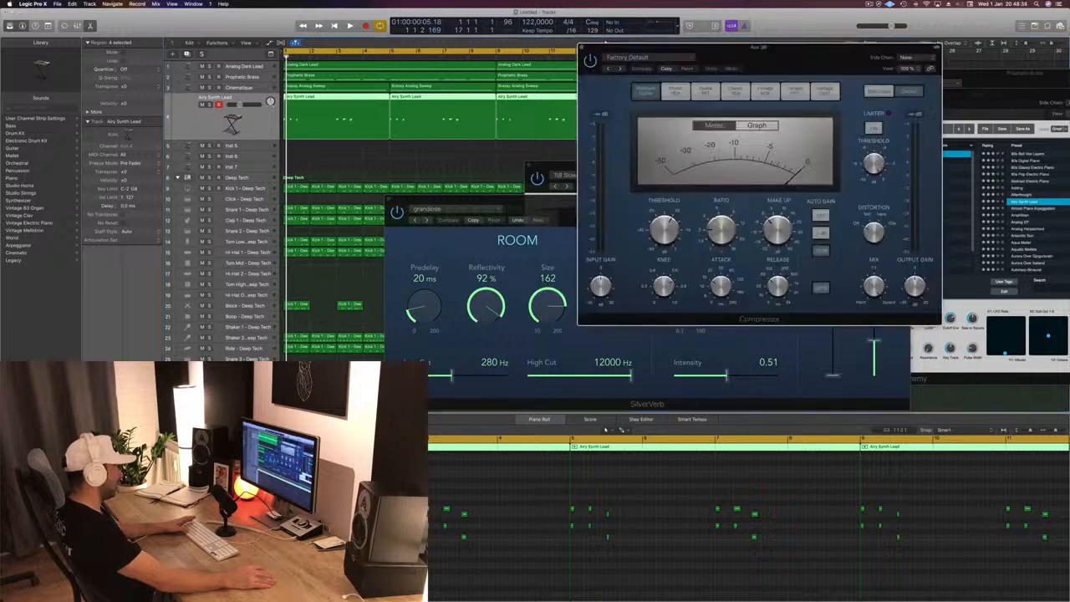
drag(849, 59, 714, 134)
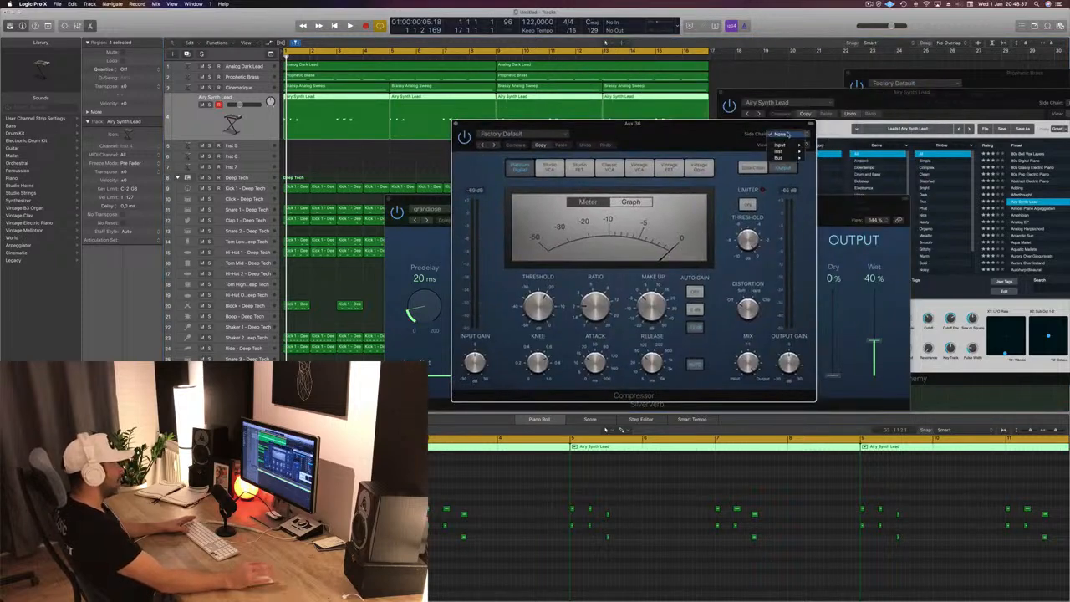
mouse_move(778, 157)
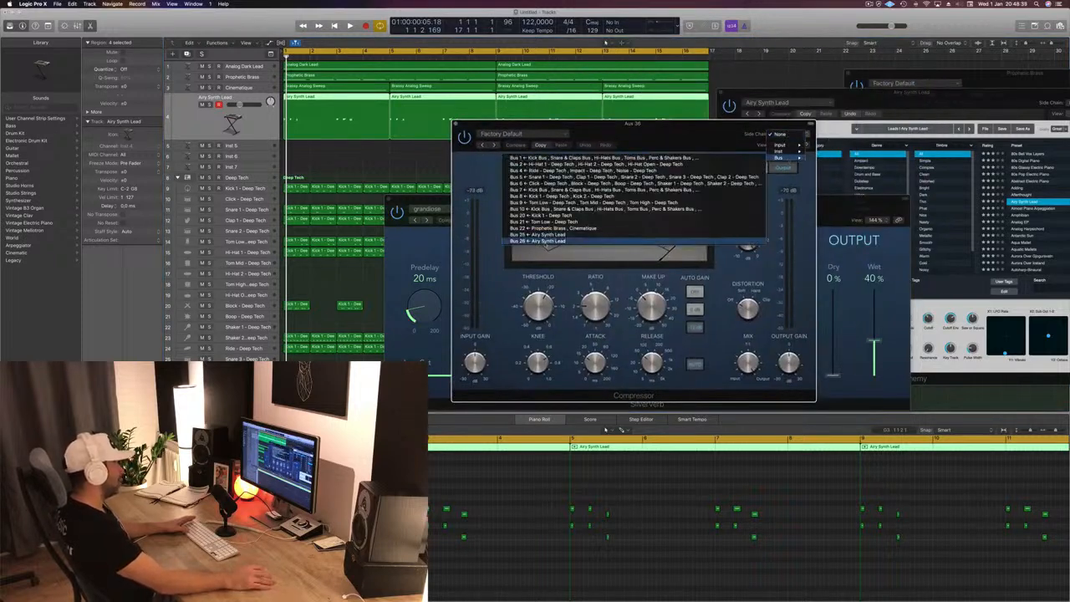
click(545, 241)
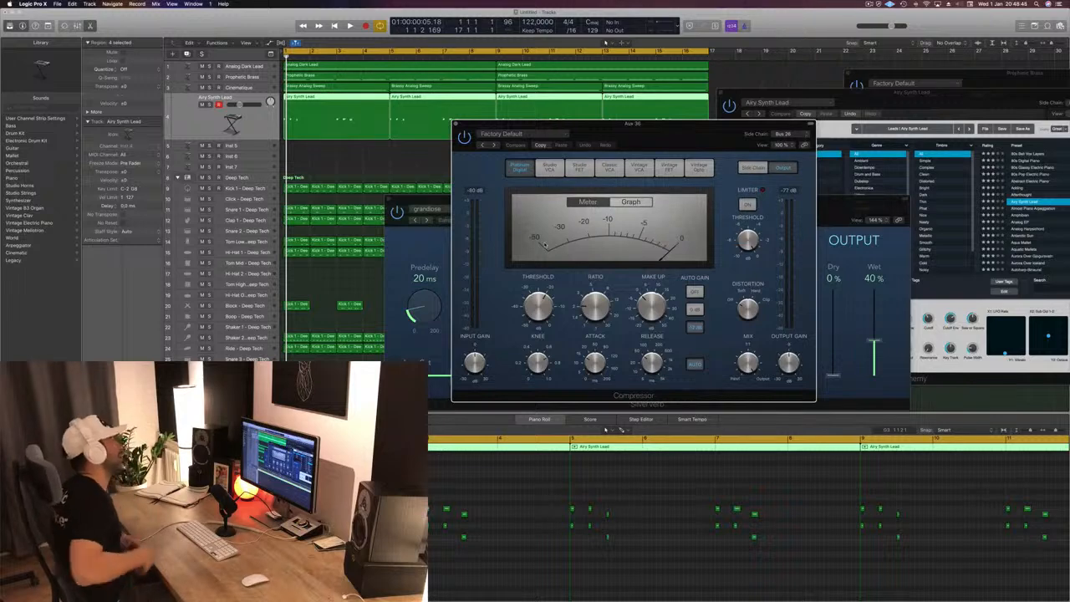
- Show the Compressor's side-chain detection and filter settings and adjust its threshold and ratio during playback
key(space)
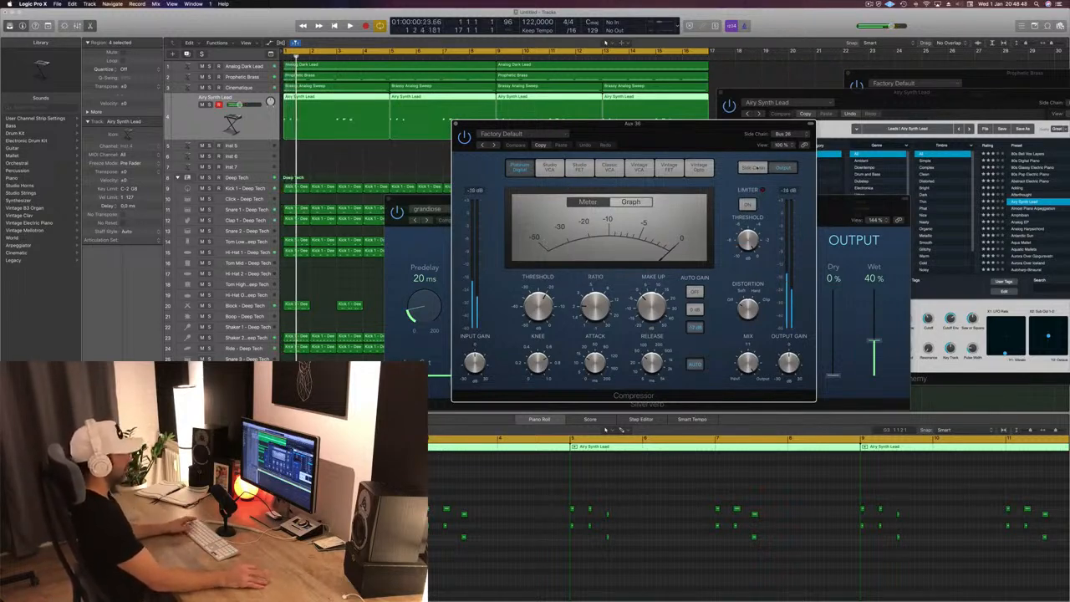
click(752, 168)
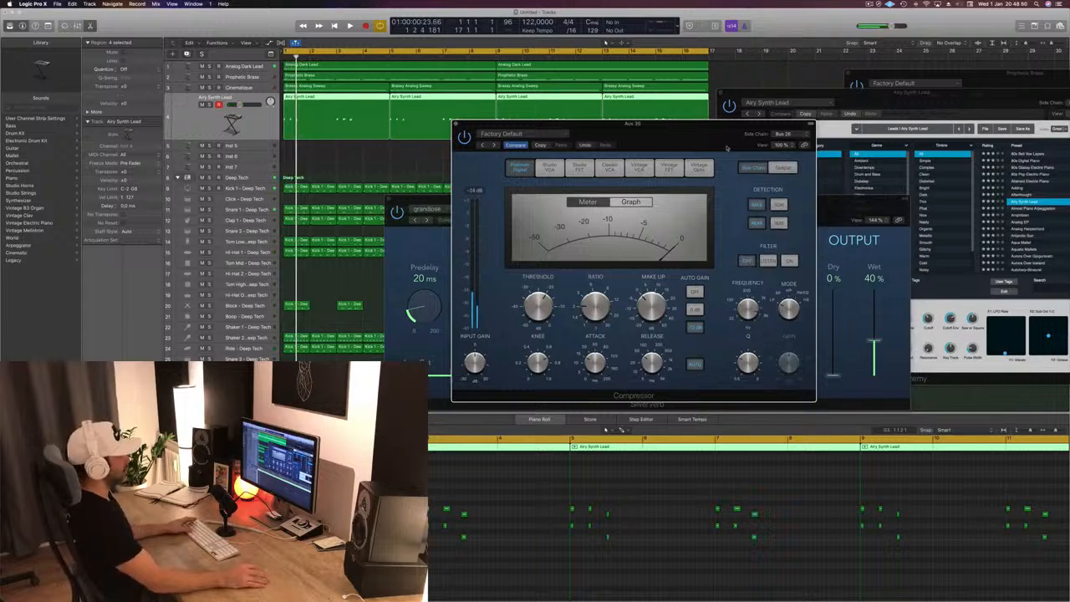
drag(718, 137, 767, 126)
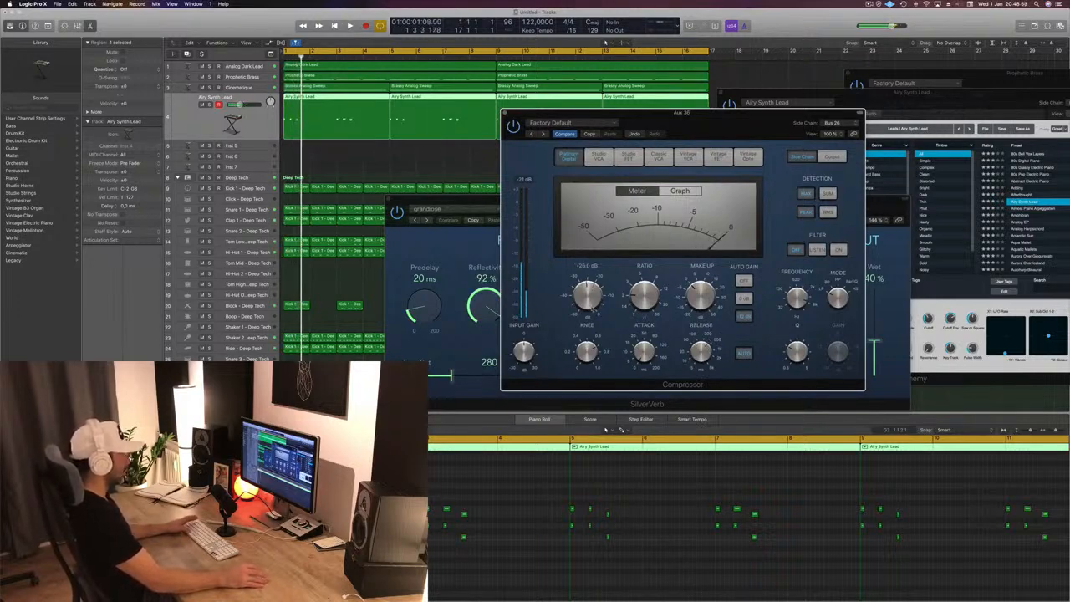
key(space)
key(space)
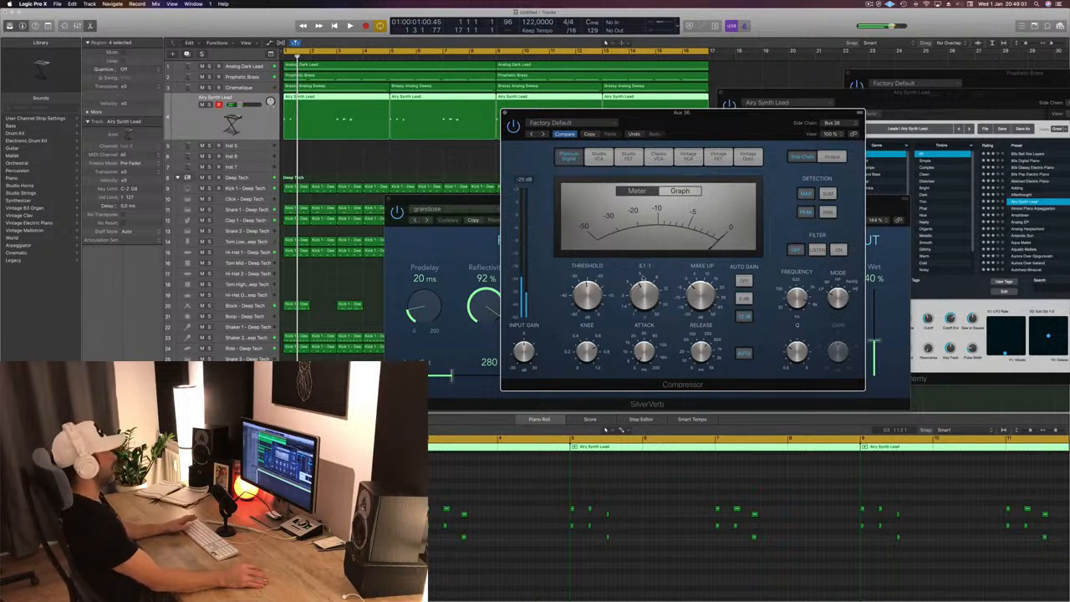
- Lower the Compressor's make-up gain and turn its Auto Gain off while replaying the arrangement
drag(746, 125, 849, 136)
key(space)
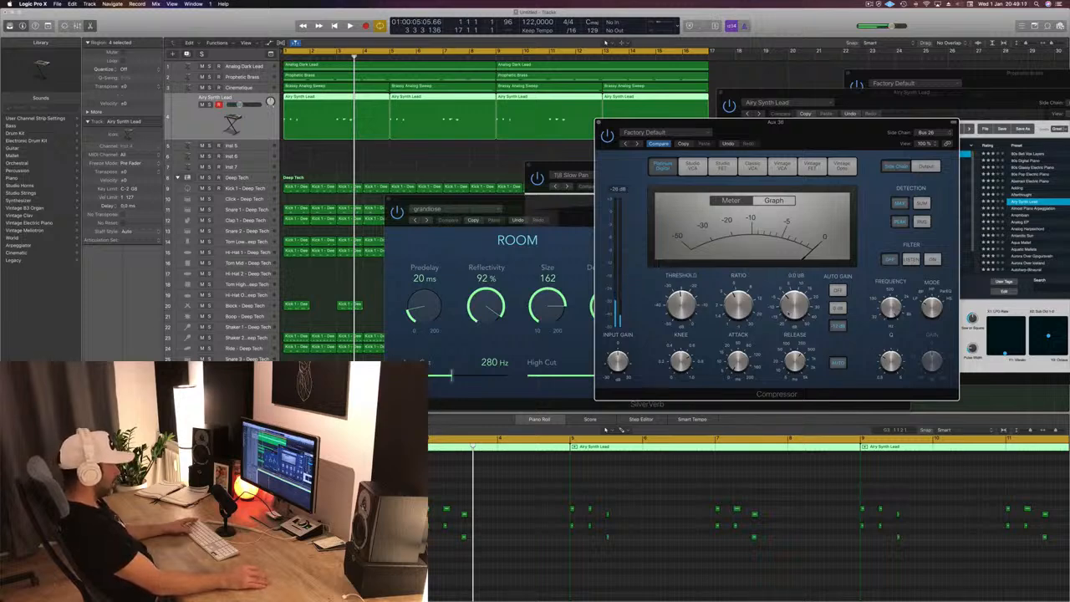
key(space)
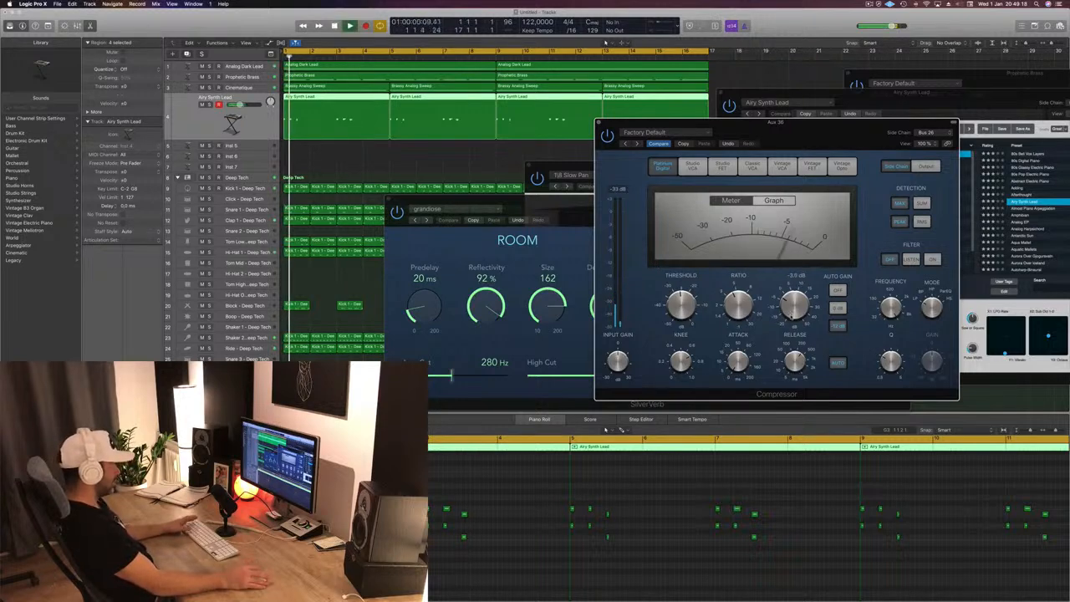
key(space)
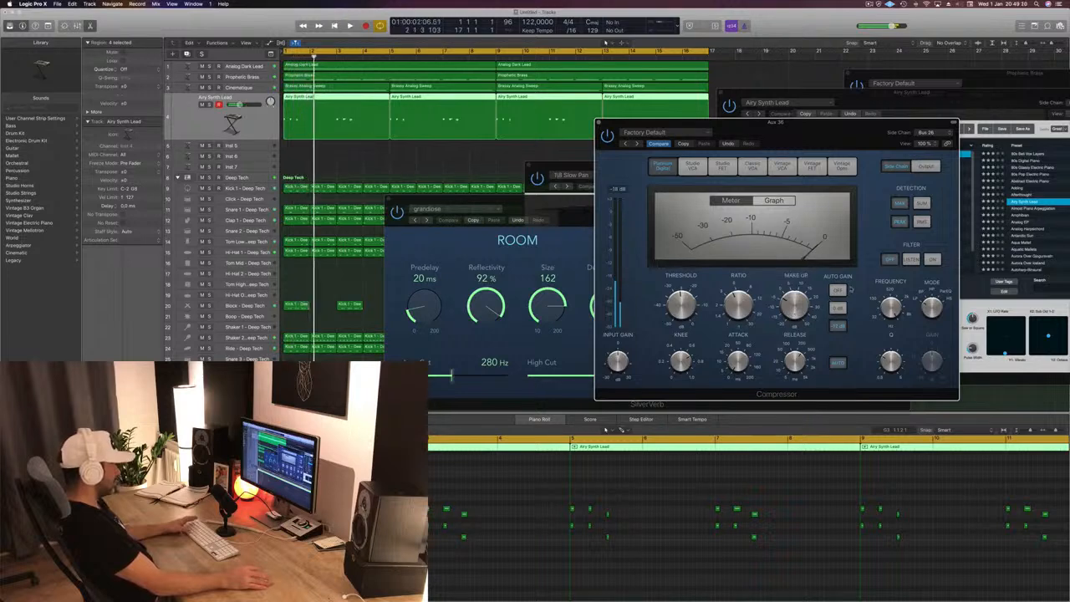
key(space)
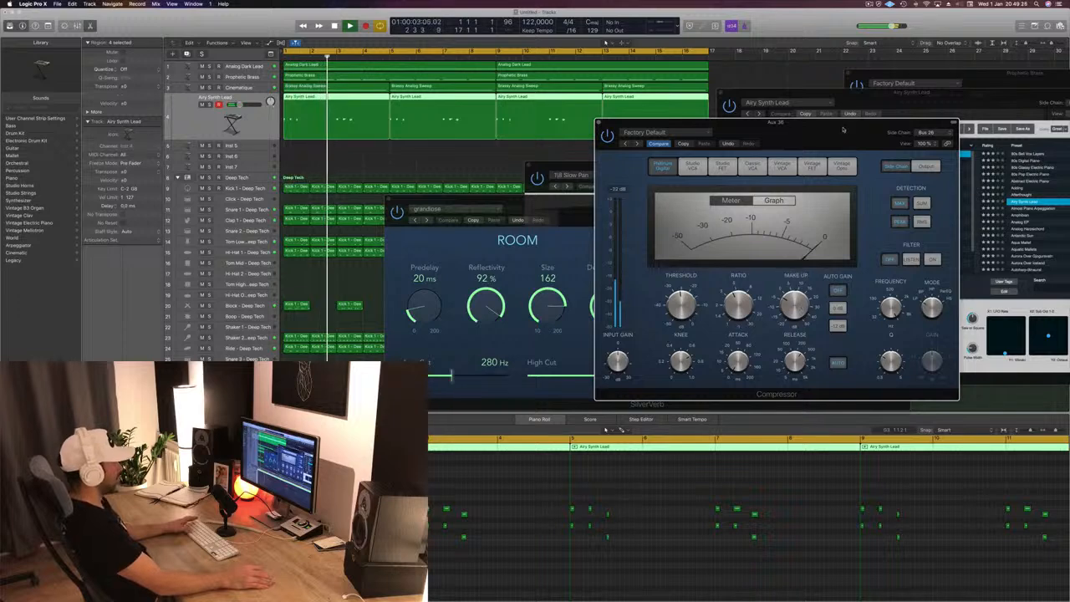
- Solo the Airy Synth Lead track and adjust the Compressor's release and ratio while replaying from the start
drag(843, 130, 910, 101)
drag(673, 139, 621, 168)
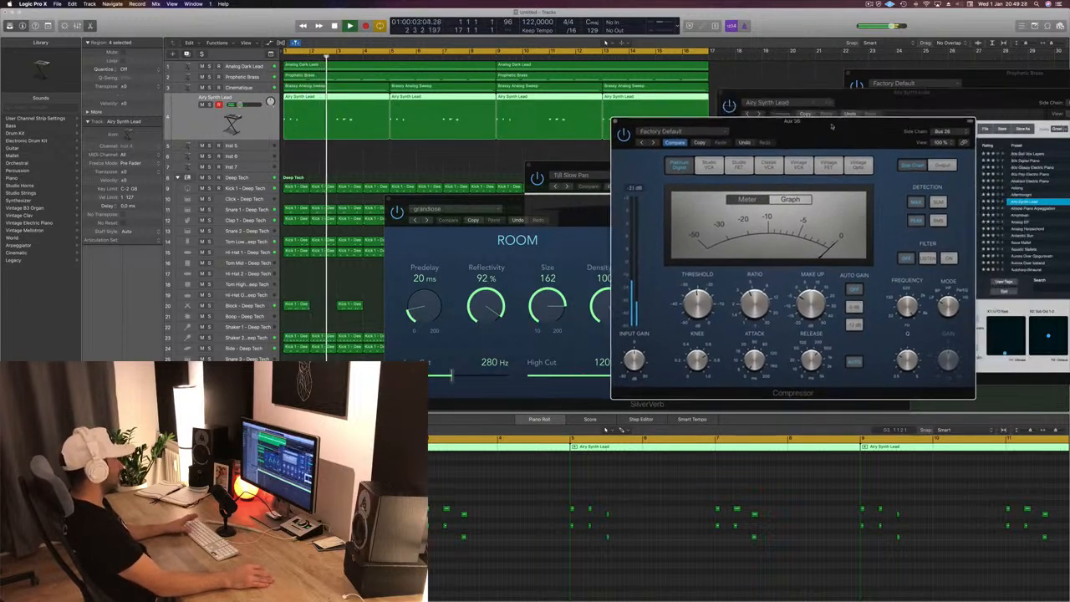
click(209, 105)
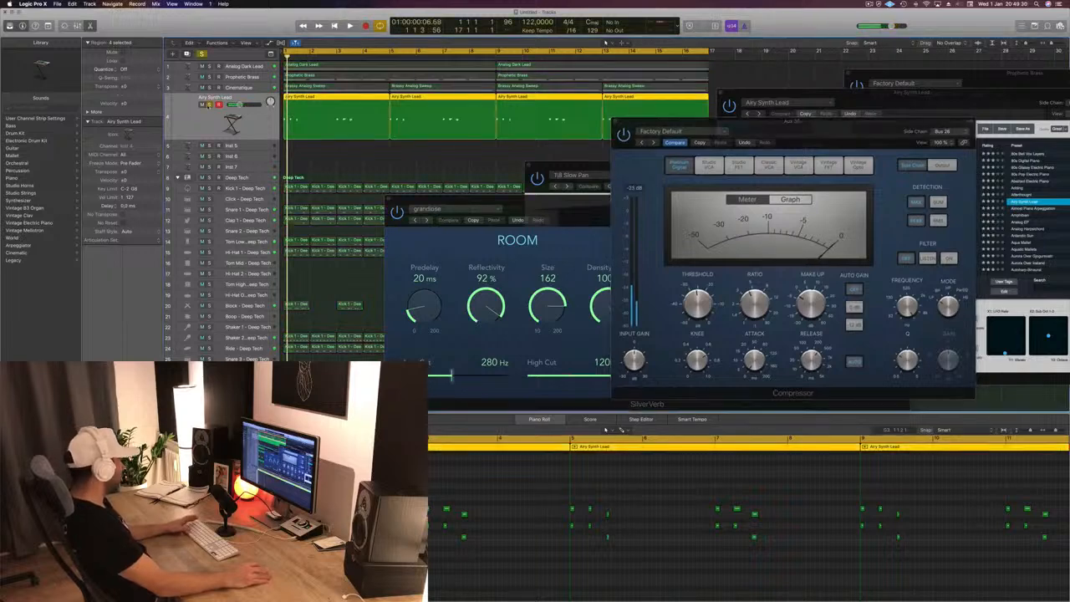
key(space)
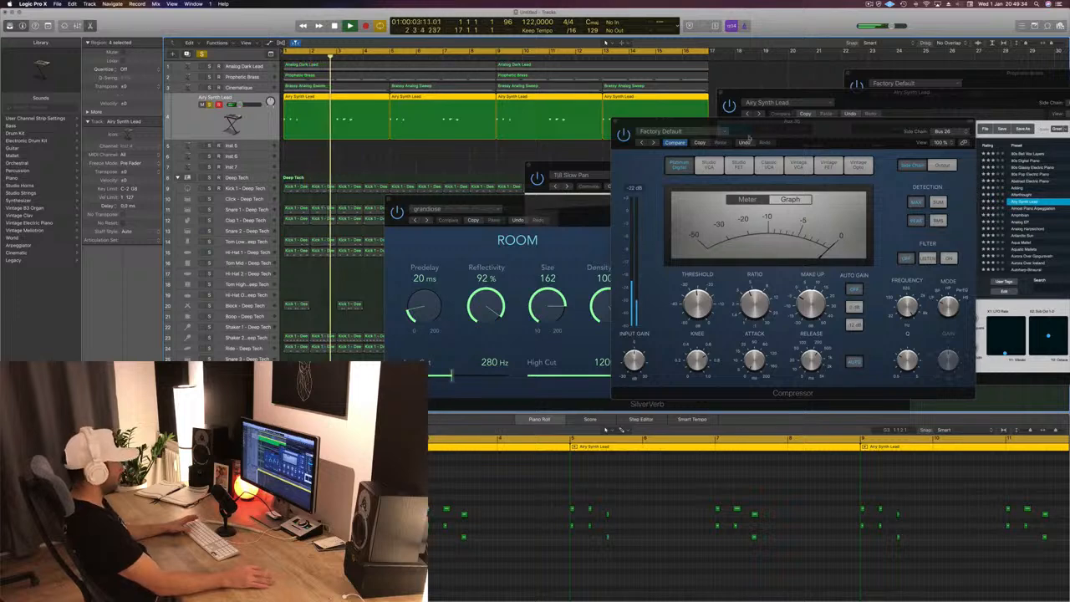
drag(835, 132, 824, 164)
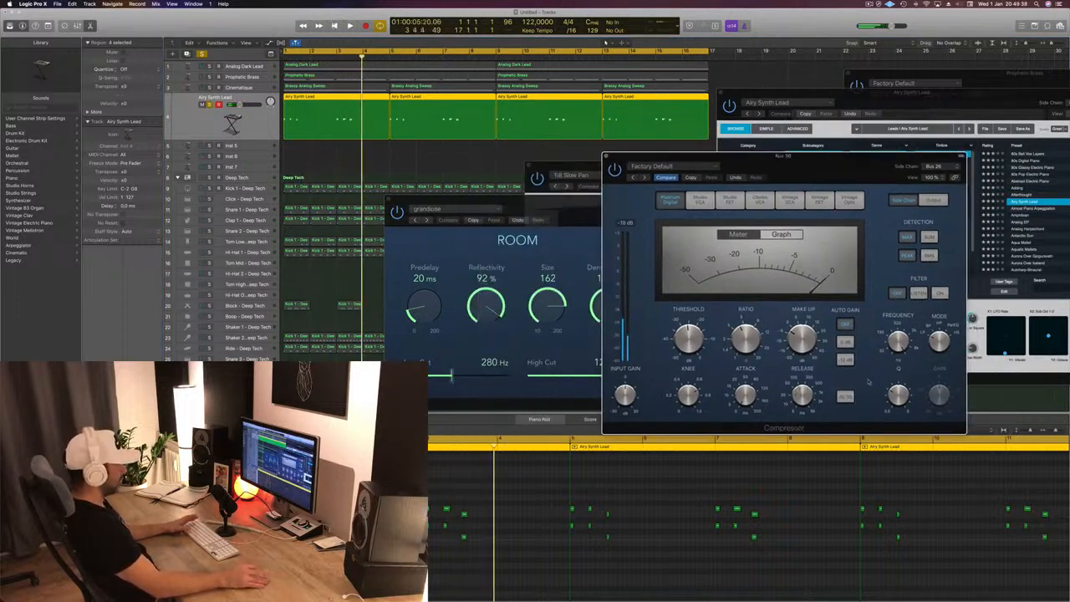
key(Return)
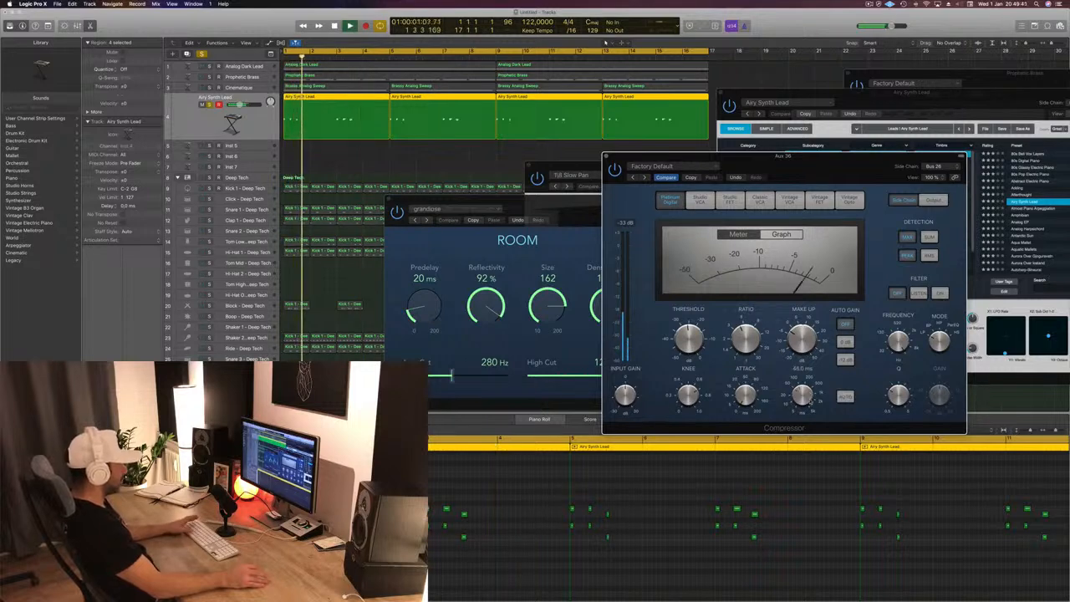
key(Return)
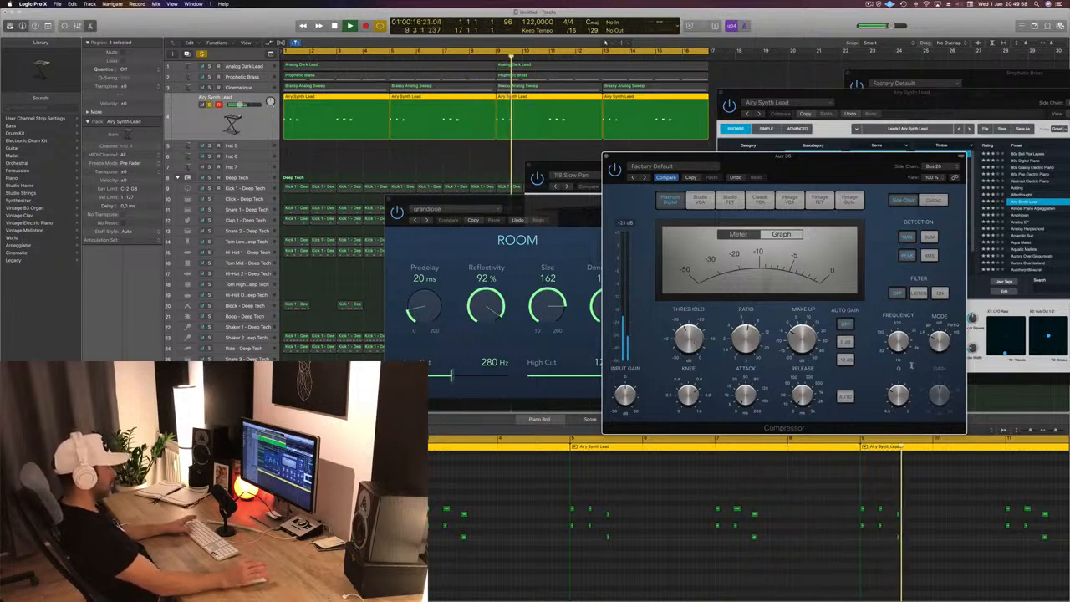
drag(809, 168, 777, 178)
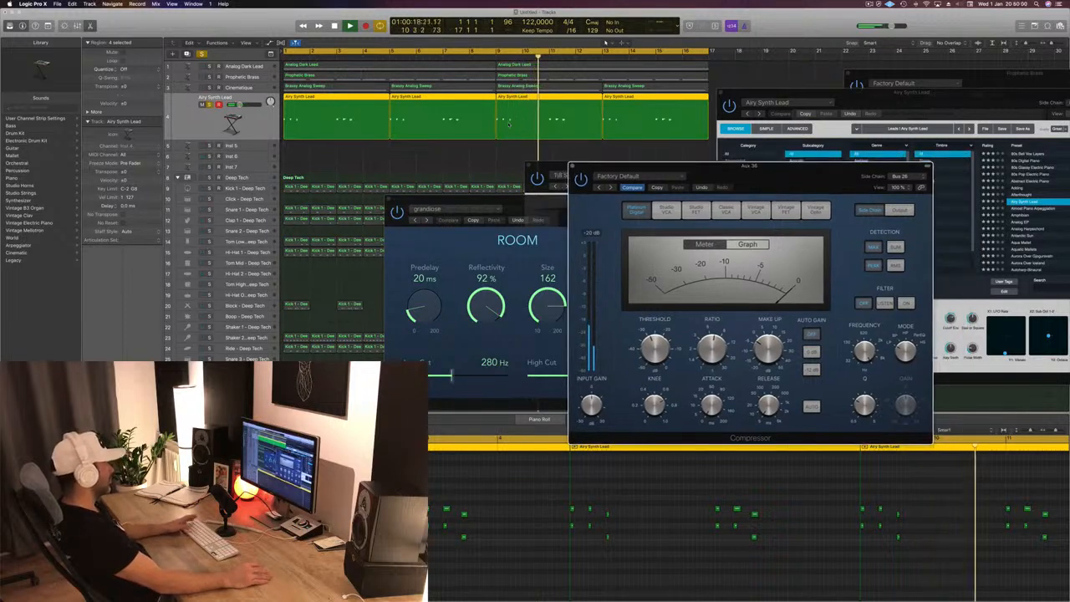
- Unsolo the Airy Synth Lead track and listen to the compressed effects in the full arrangement
click(209, 105)
key(space)
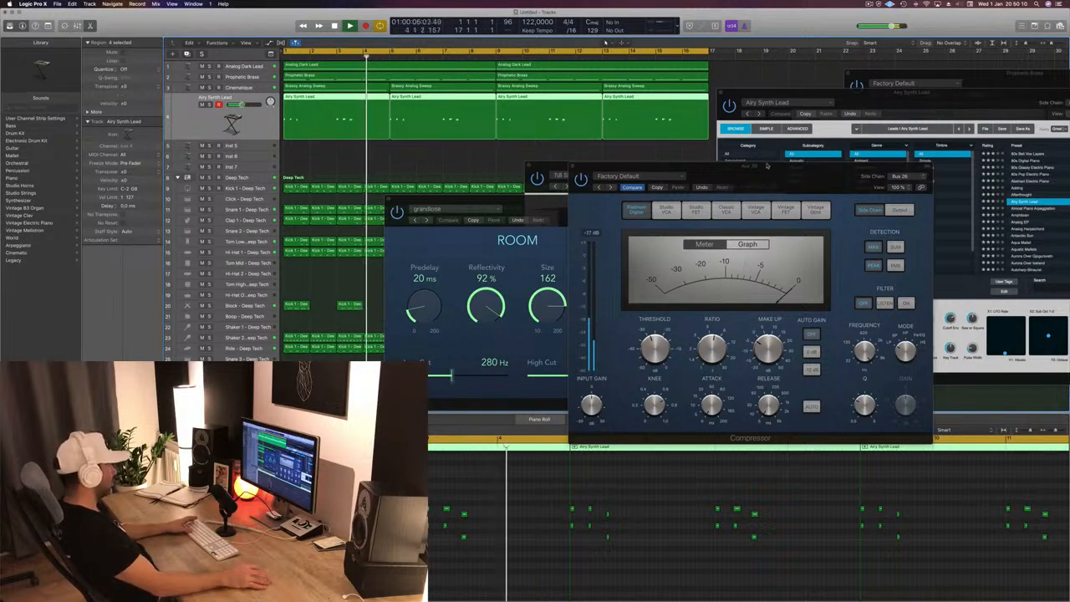
drag(761, 181, 690, 260)
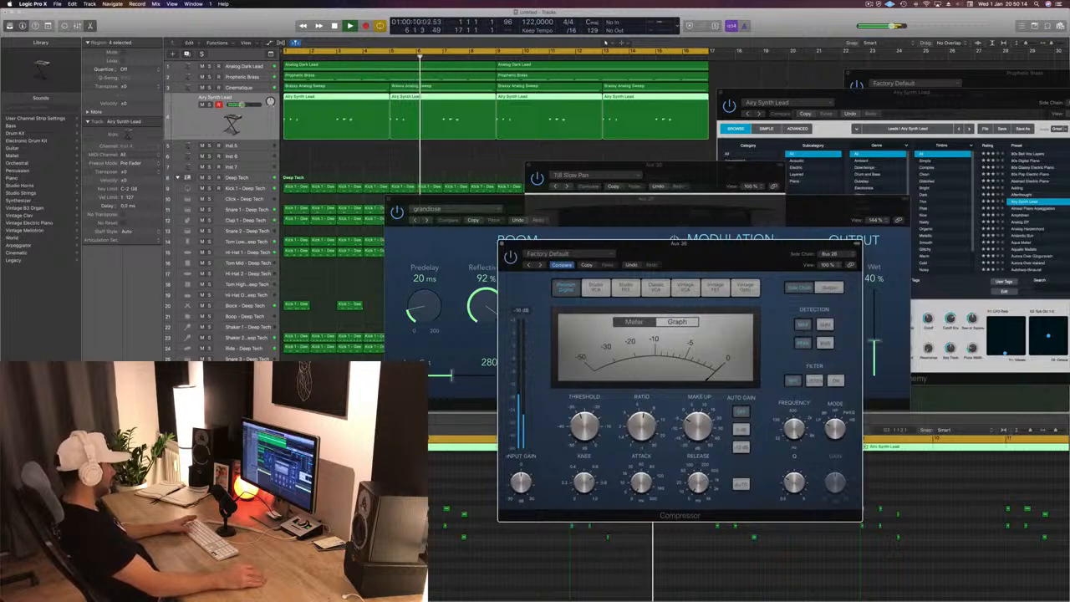
key(space)
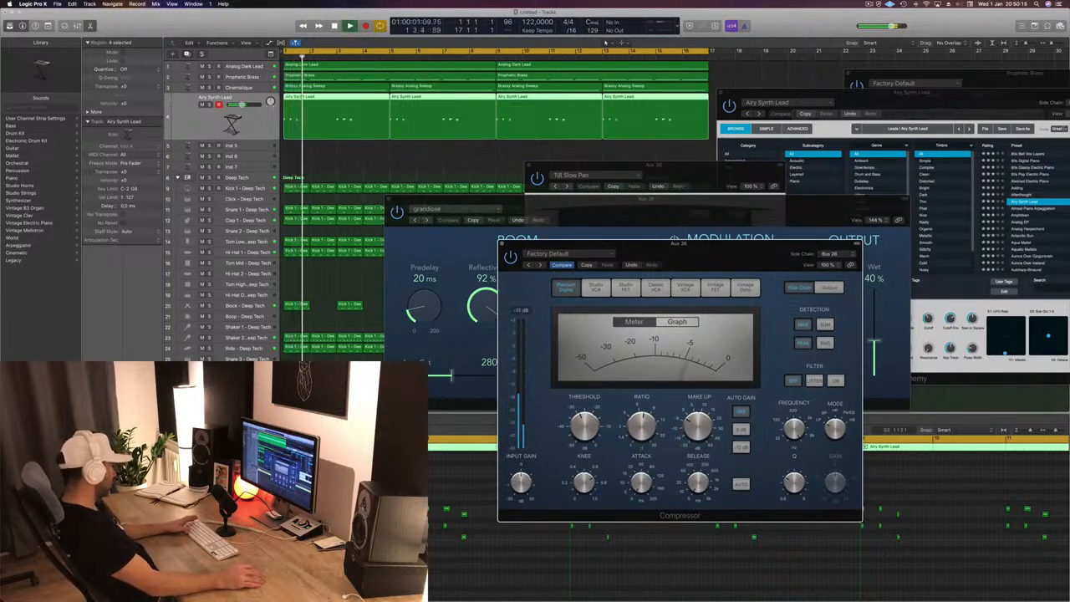
- Enable the low-cut band in the aux channel's Channel EQ, raise its cutoff frequency and close the EQ
click(144, 410)
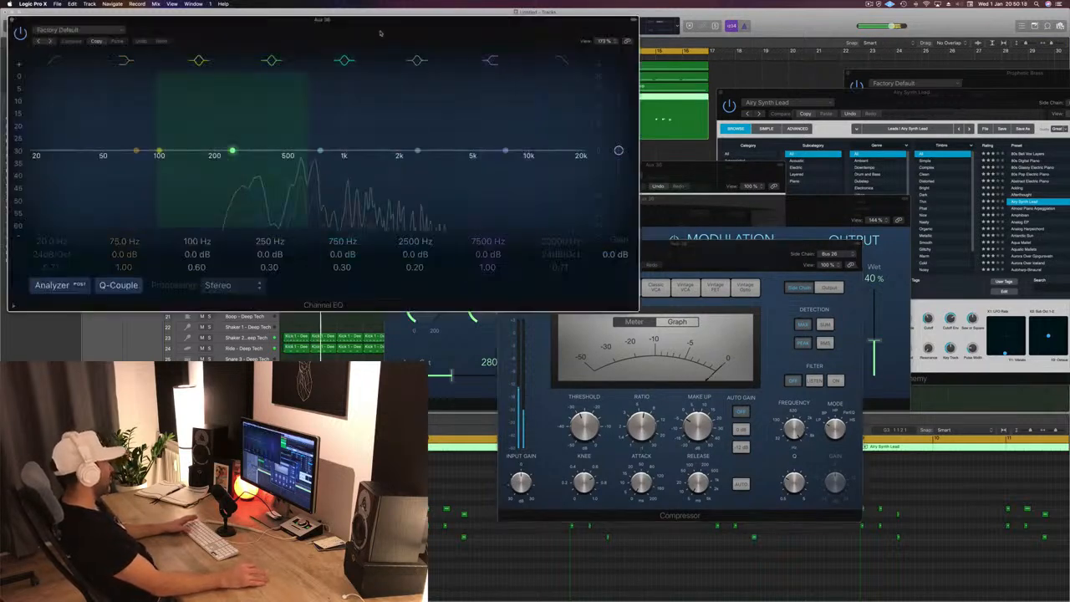
click(55, 60)
drag(50, 142, 266, 152)
drag(267, 20, 681, 26)
click(423, 26)
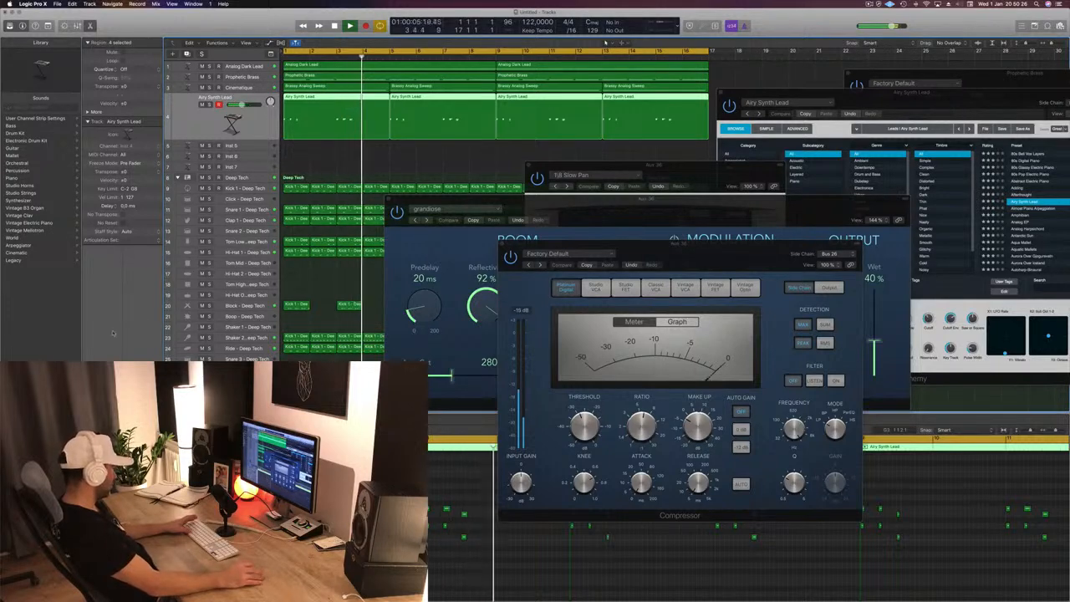
- Set SilverVerb's Wet level to 25% on the aux channel, close the plug-in and stop playback
click(144, 401)
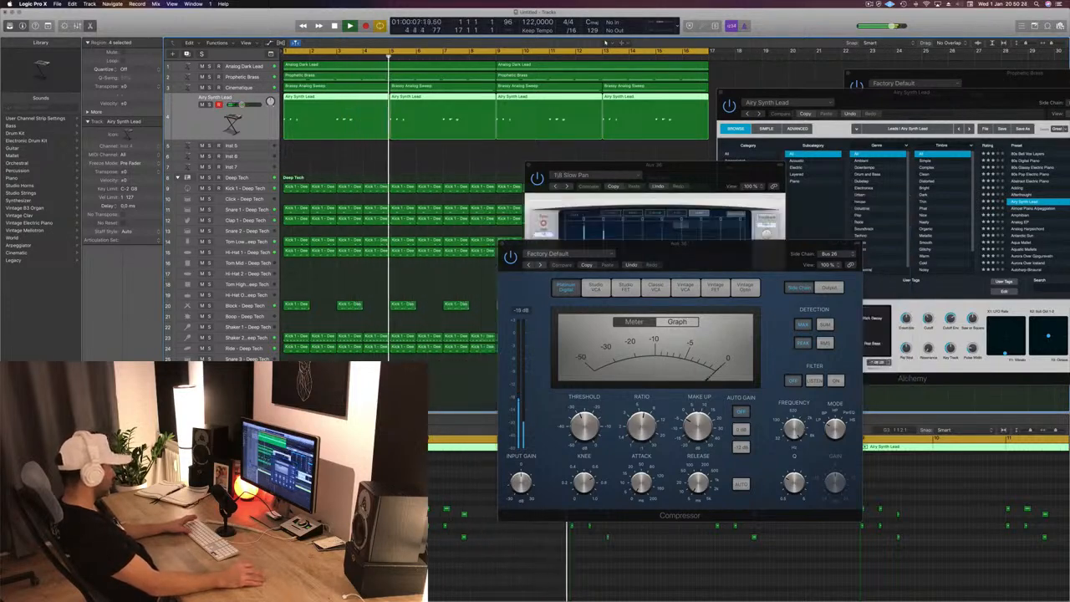
click(144, 401)
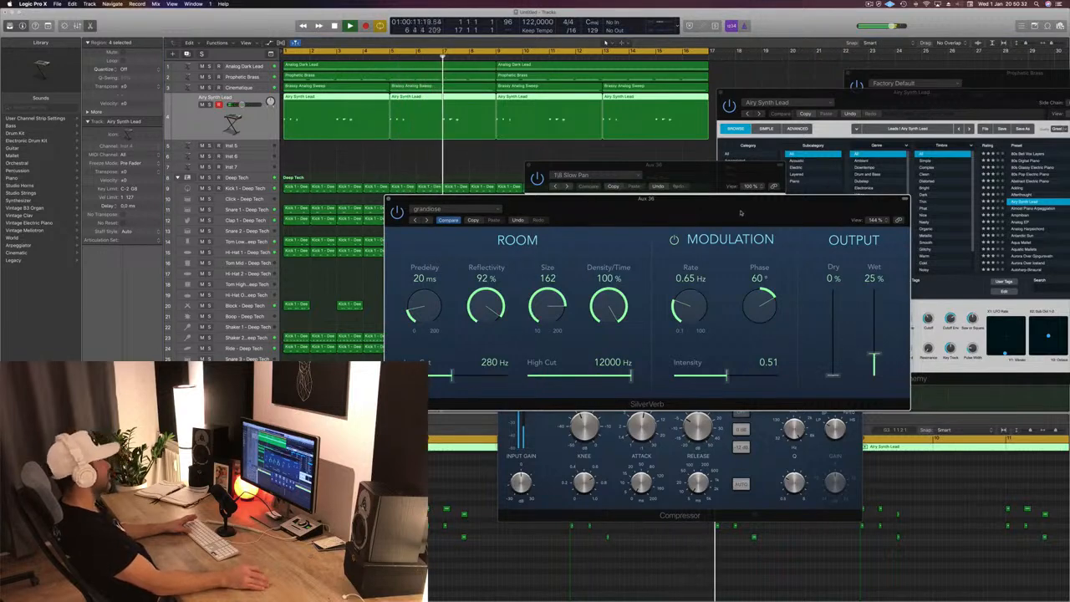
click(388, 199)
key(space)
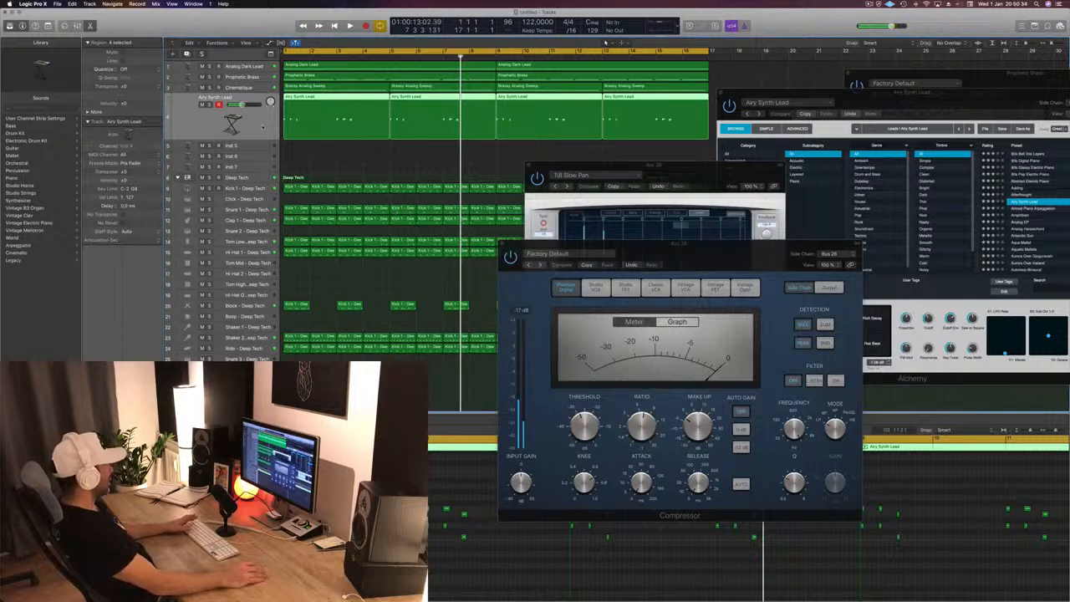
- Solo the Airy Synth Lead track and listen to it from the start with the reduced reverb
click(210, 105)
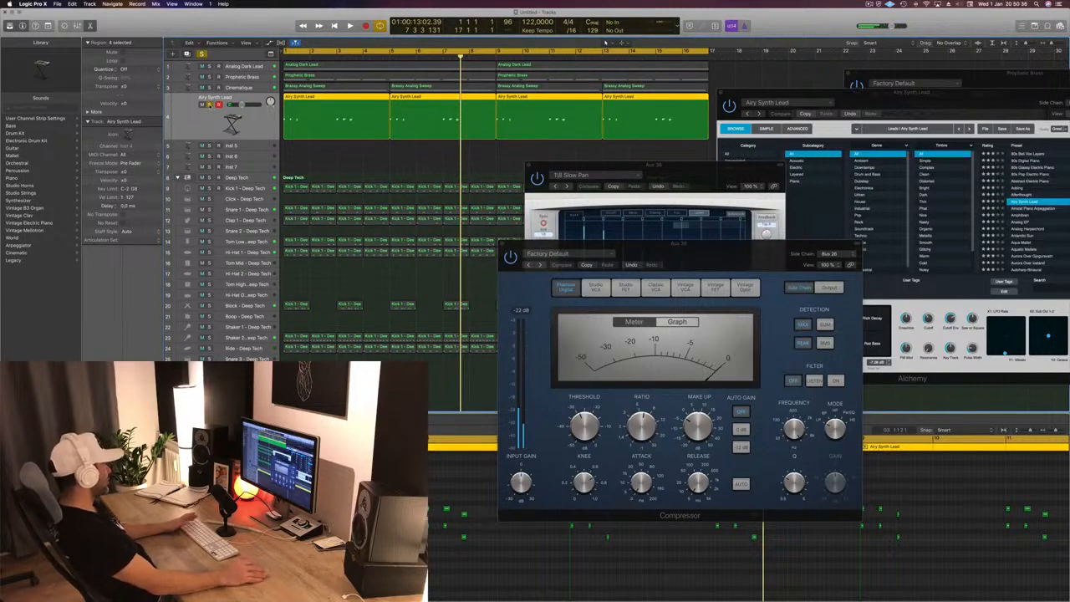
key(space)
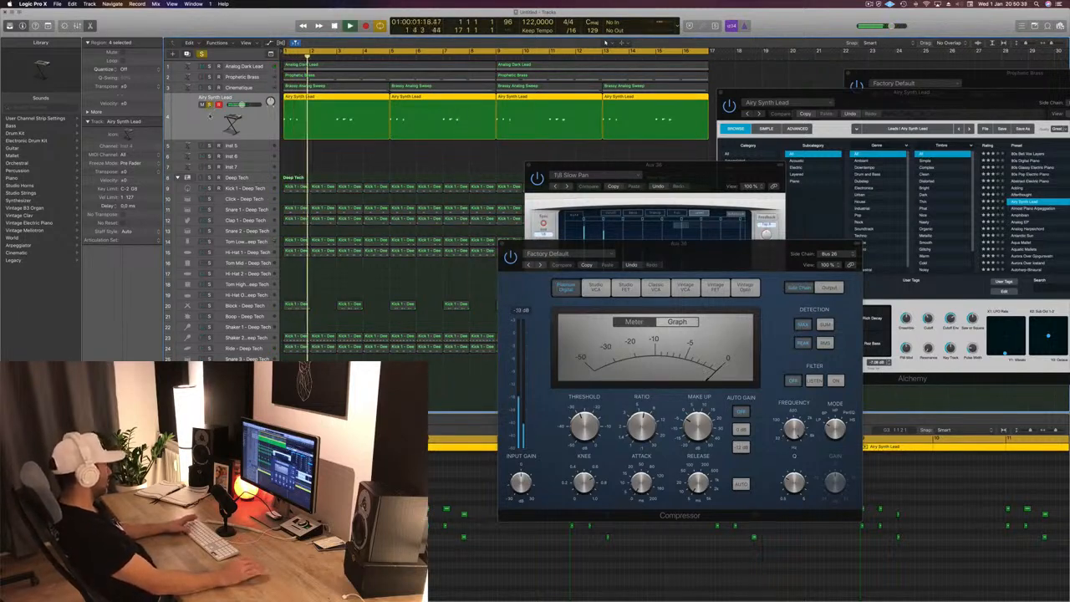
drag(711, 254, 857, 195)
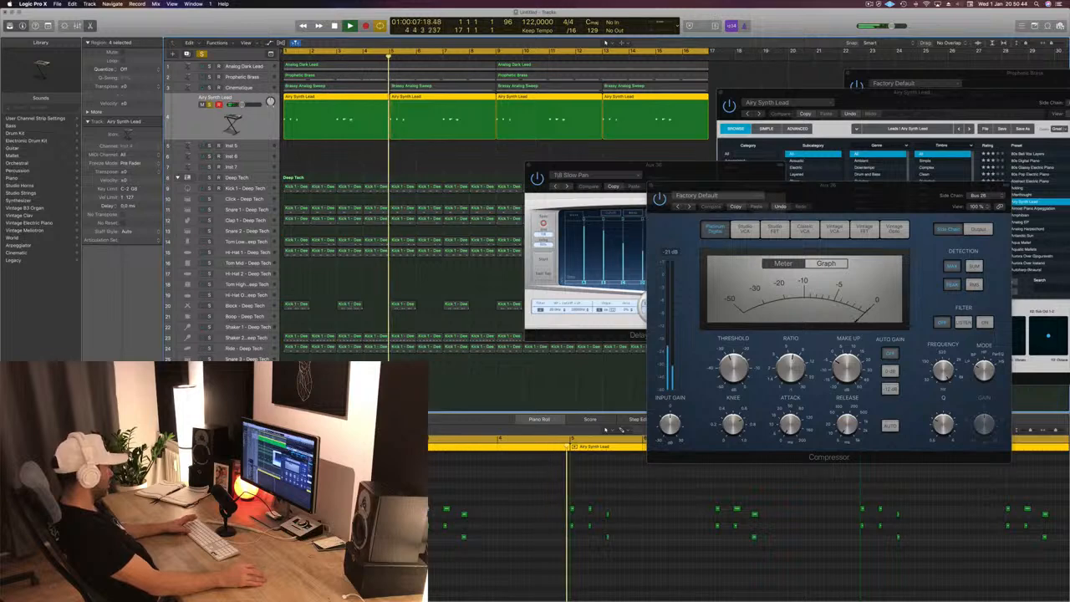
- Replace the Airy Synth Lead track's instrument with Sculpture, unsolo the track and restart playback from the beginning
click(103, 403)
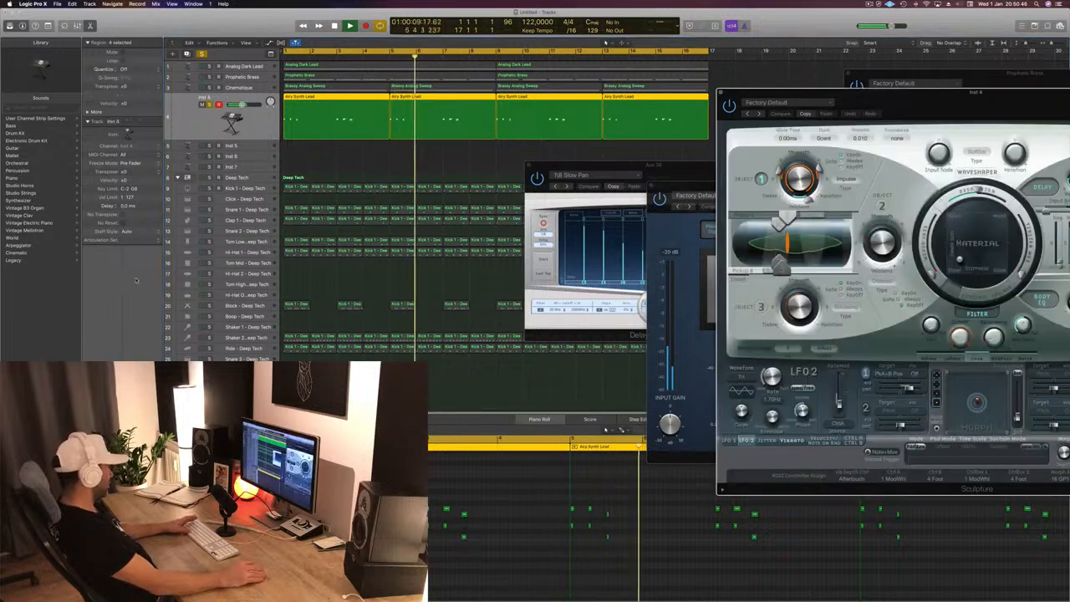
key(space)
key(space)
mouse_move(985, 97)
mouse_down()
mouse_move(602, 90)
mouse_move(584, 107)
mouse_up()
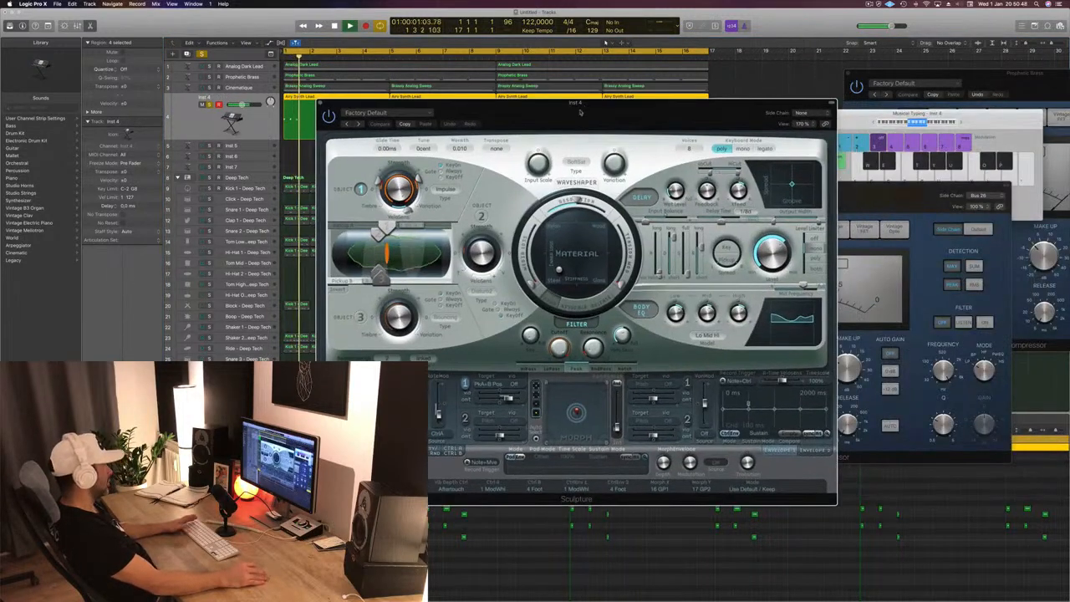
click(209, 106)
key(space)
key(space)
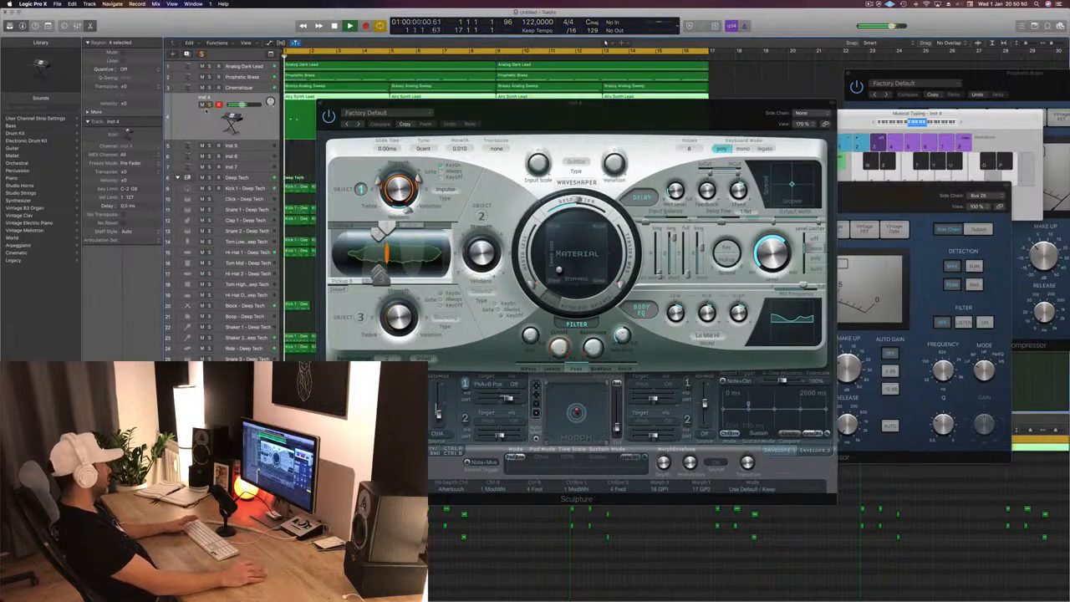
- Load the Lean on 2 preset in Sculpture and listen to it from the start, uncovering the region behind the plug-in
click(359, 124)
key(space)
key(space)
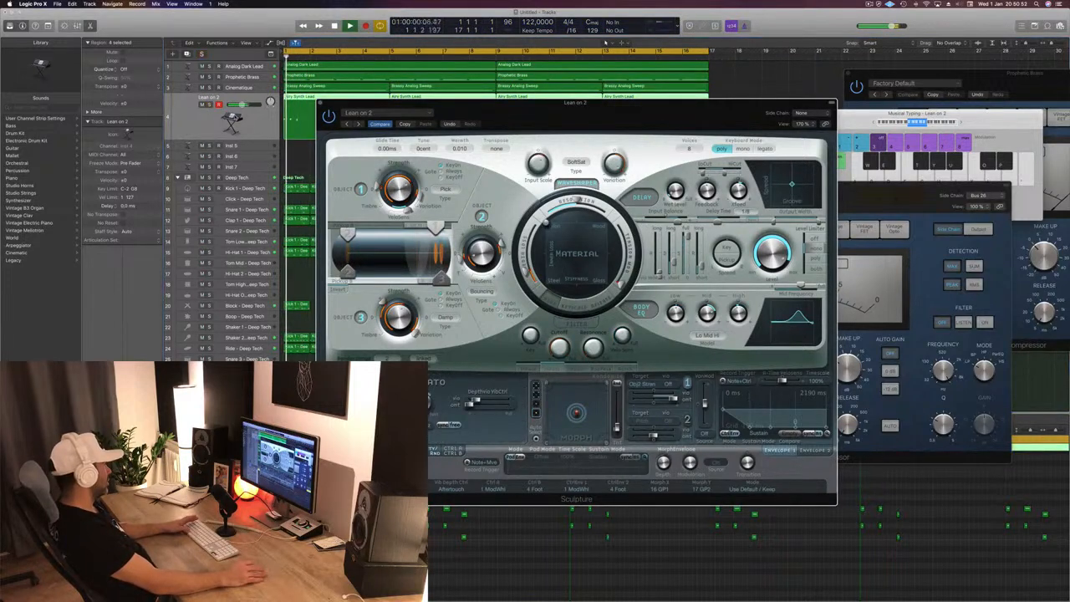
click(219, 121)
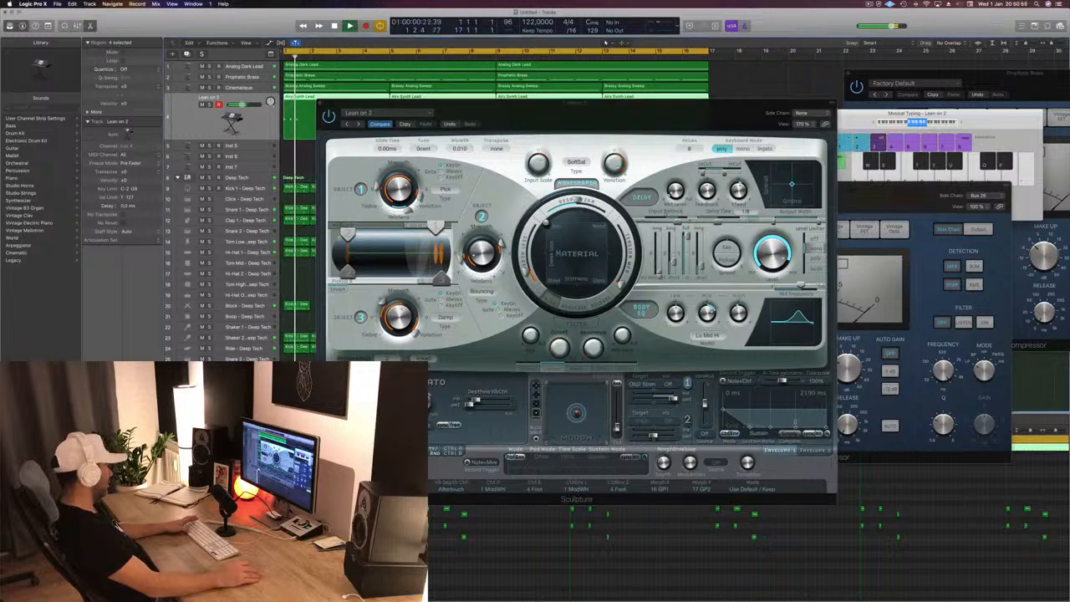
mouse_move(569, 106)
mouse_down()
mouse_move(839, 108)
mouse_move(687, 119)
mouse_up()
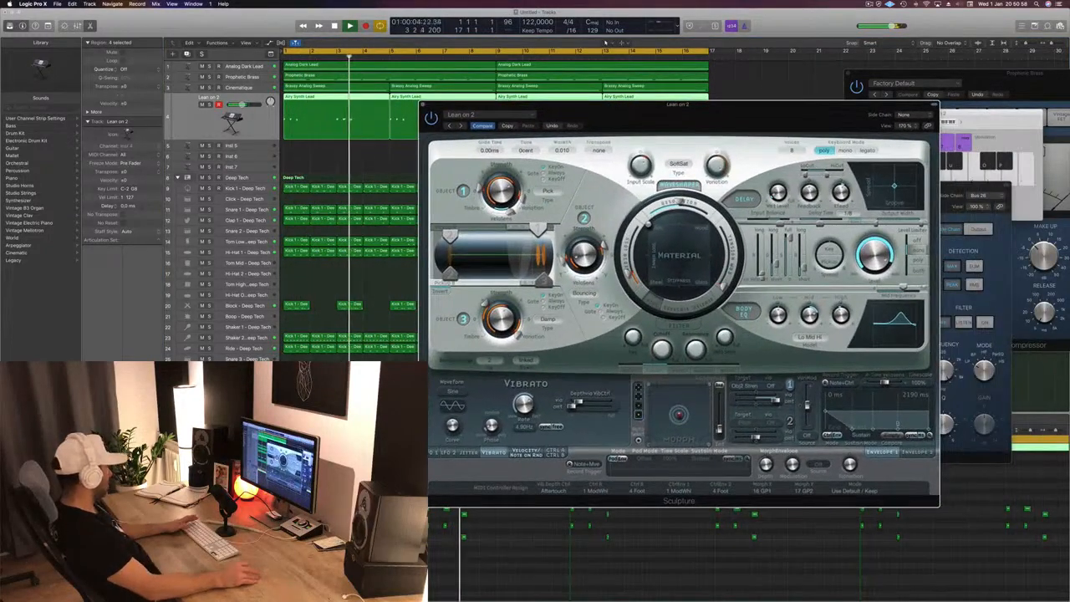
- Restart playback and briefly solo the Sculpture track to compare Lean on 2 alone and in the arrangement
key(space)
click(219, 121)
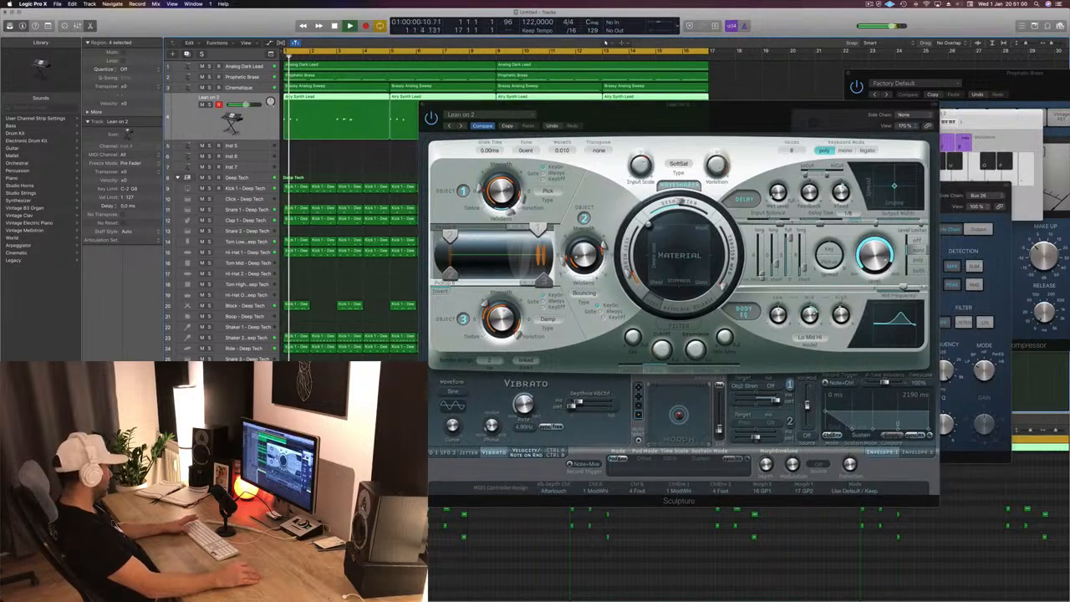
key(ctrl+s)
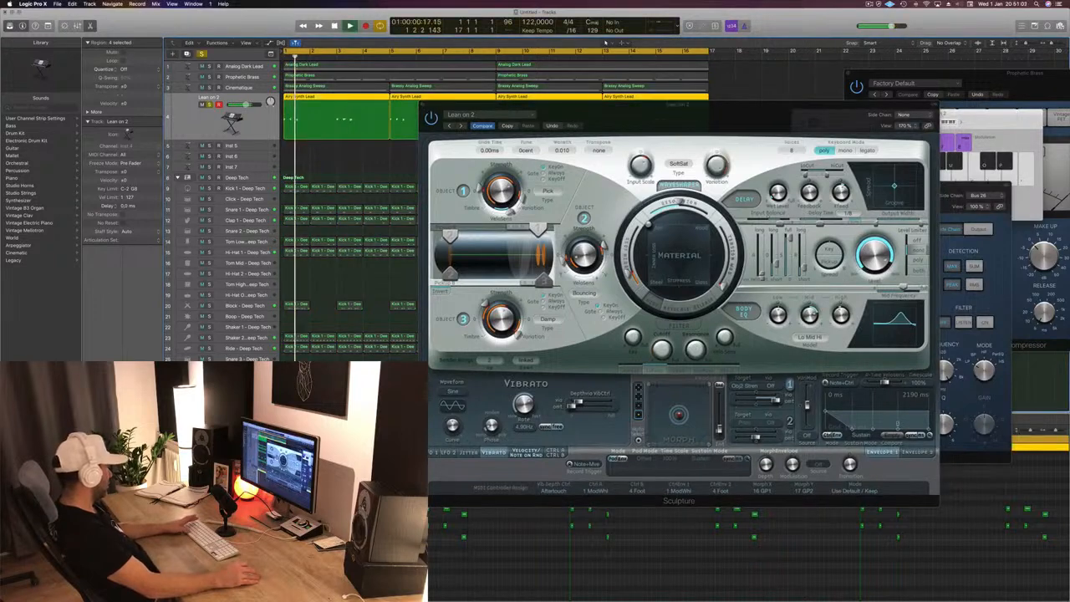
key(ctrl+s)
key(Return)
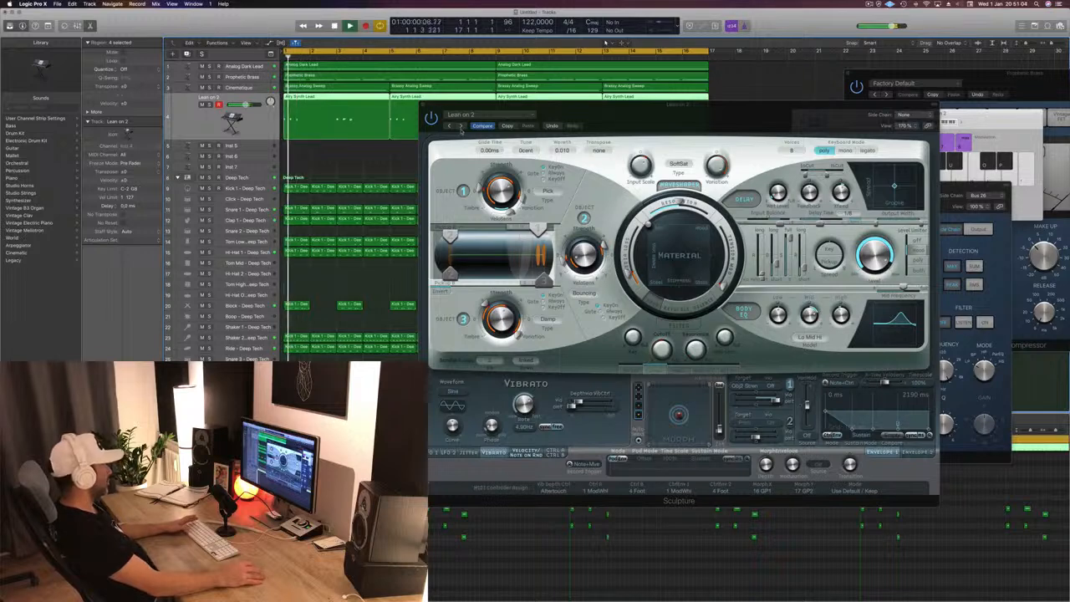
- Audition Sculpture's presets one by one during playback, from Lean on through the modeled basses up to Muted Bass Picked
click(460, 127)
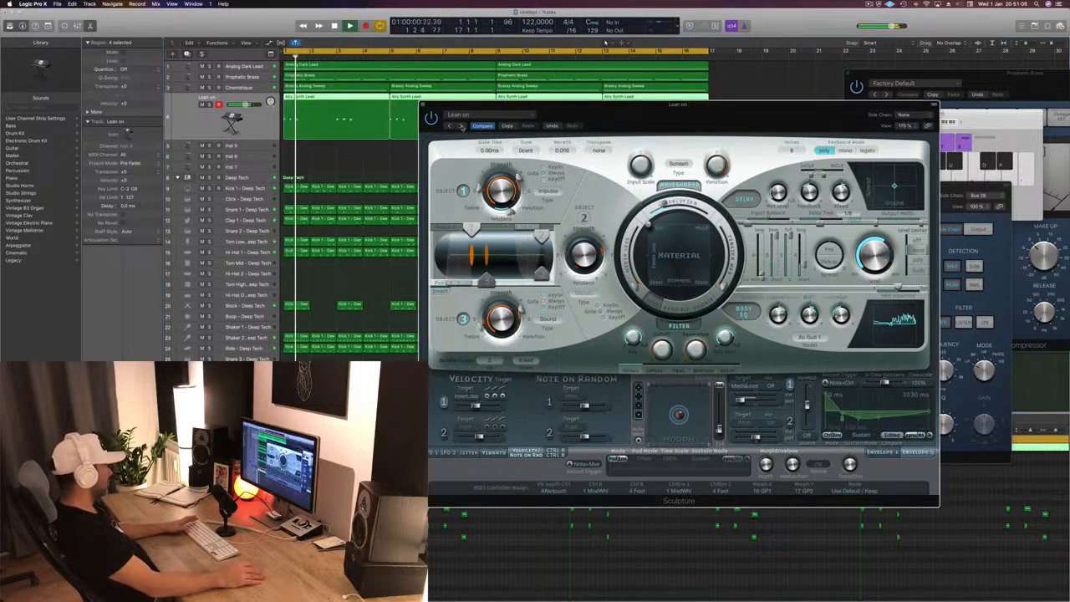
click(461, 126)
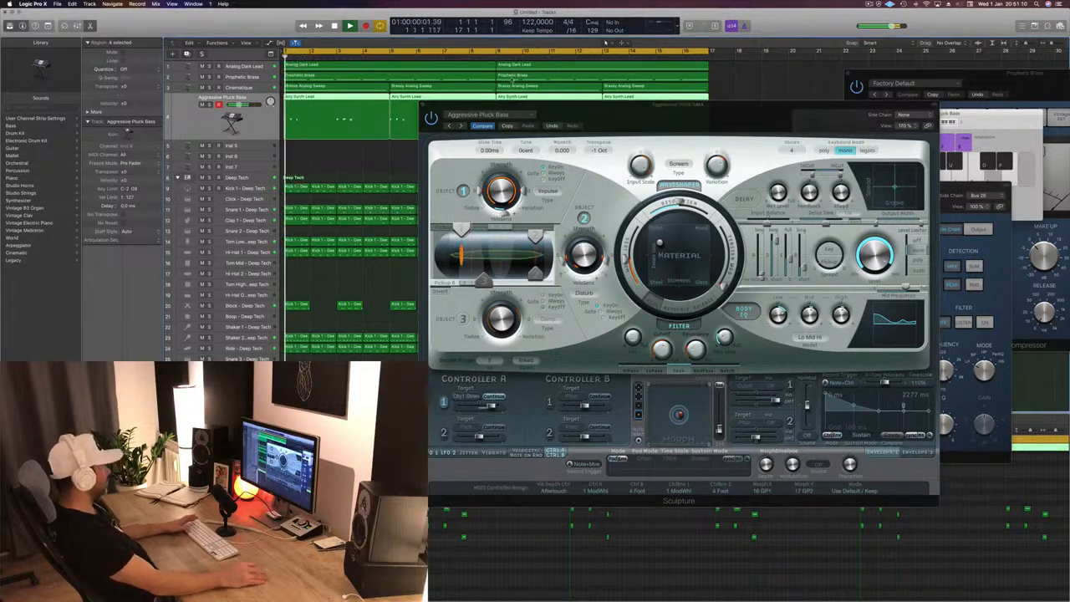
click(461, 126)
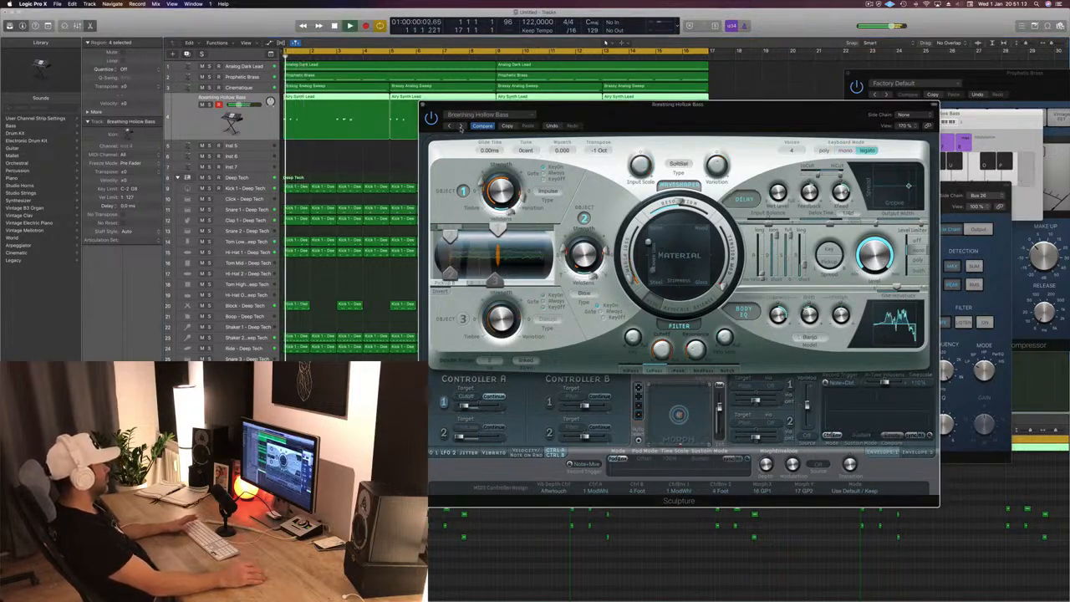
click(460, 126)
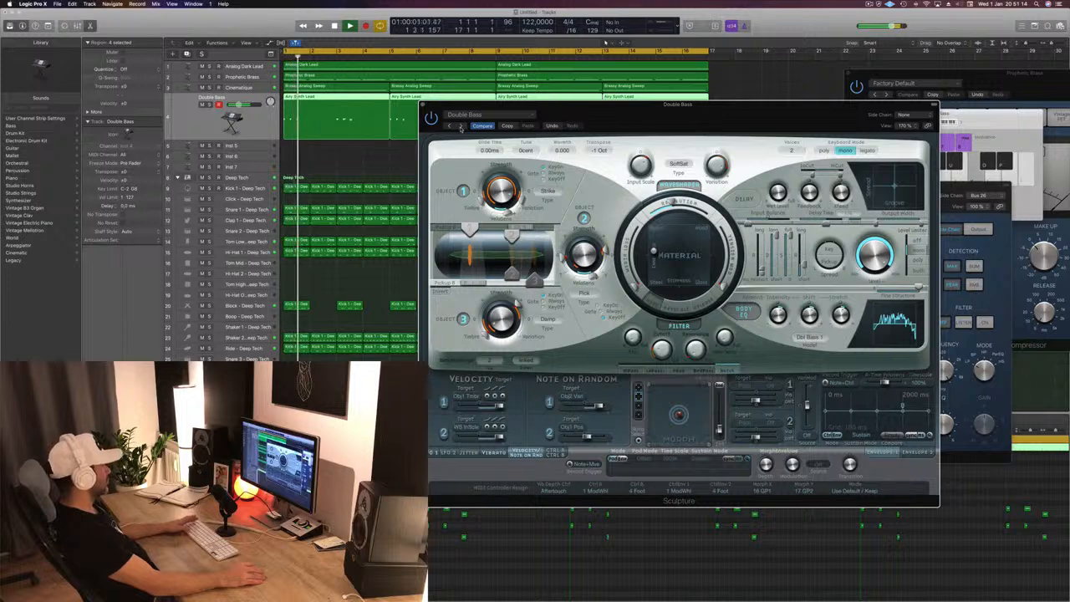
click(461, 126)
click(461, 126)
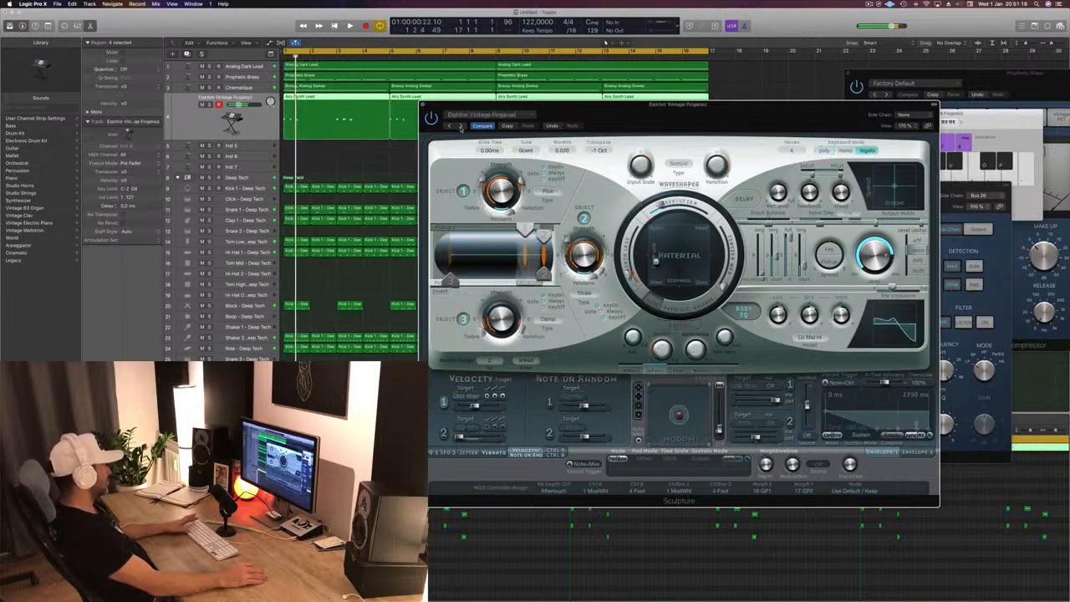
click(461, 126)
click(461, 126)
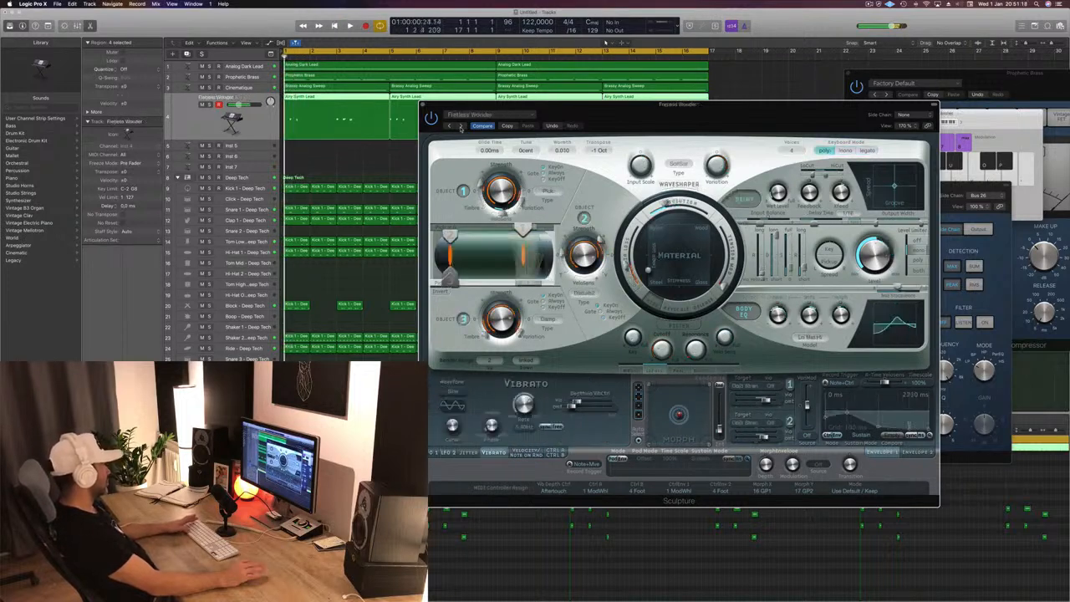
click(460, 126)
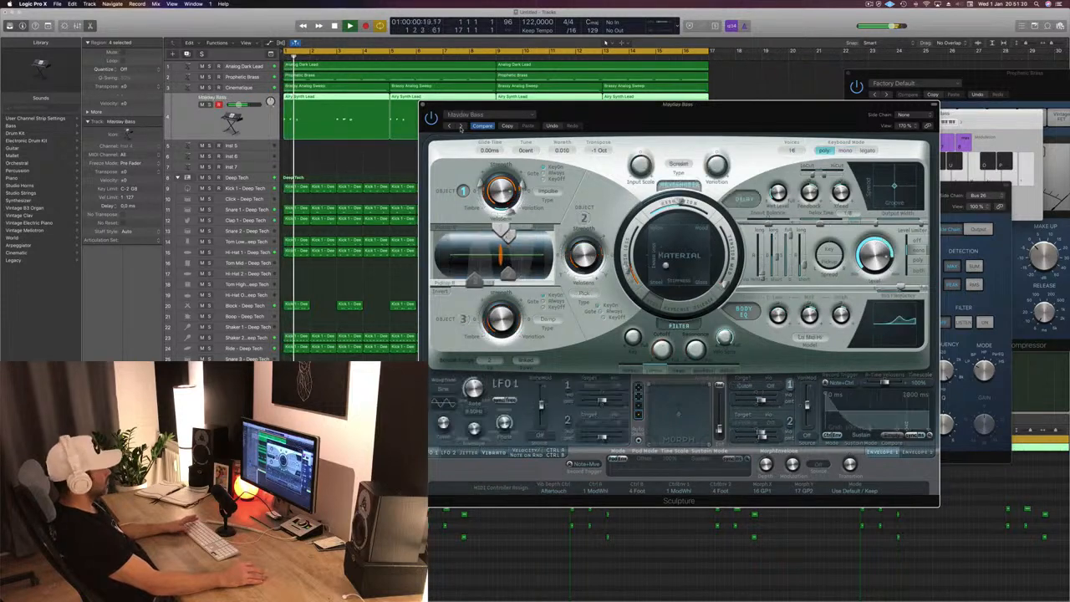
click(461, 126)
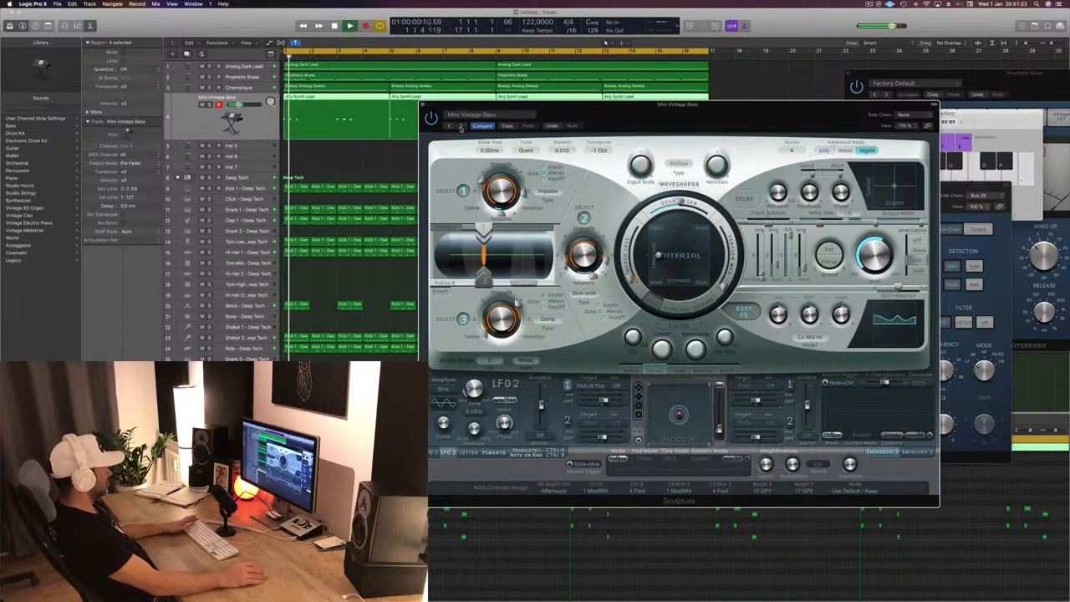
click(460, 126)
- Audition the Ambient Intrigue and Ambient Light presets from Sculpture's Modeled Pads category
click(506, 119)
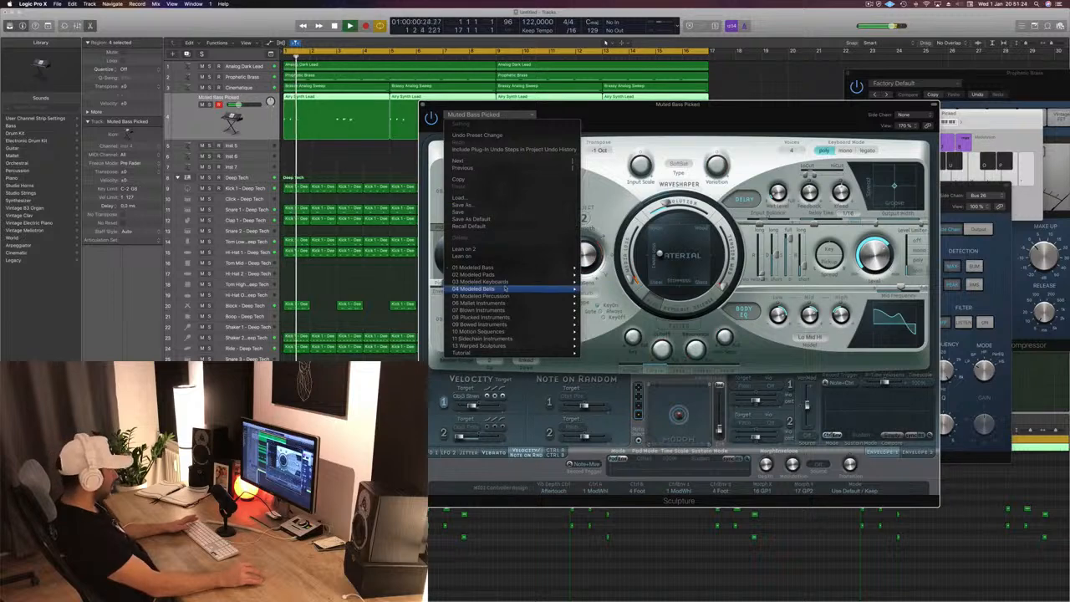
mouse_move(519, 276)
click(610, 275)
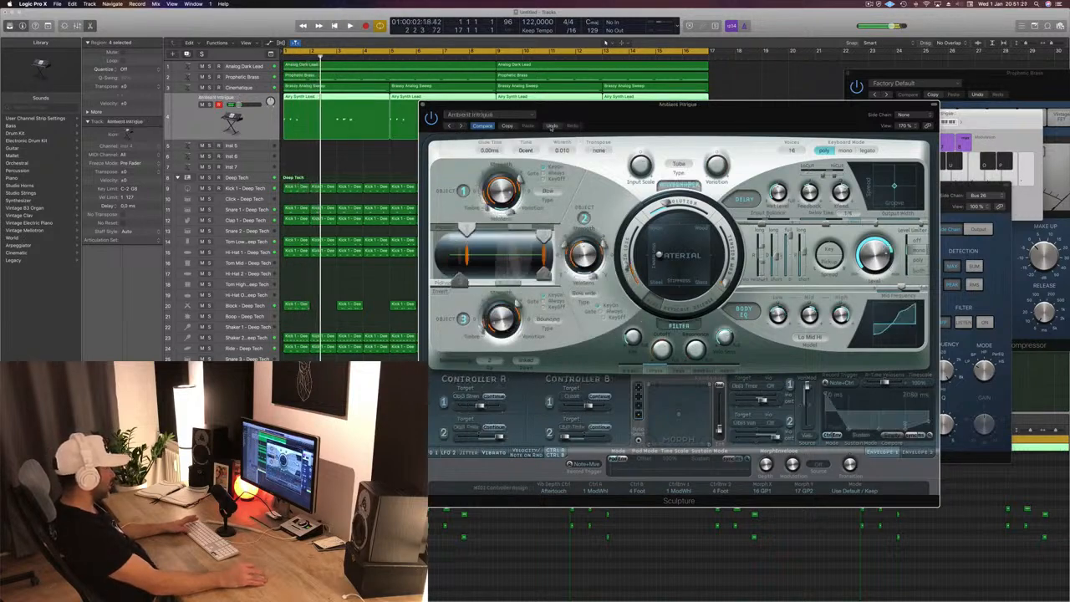
drag(605, 110, 621, 107)
click(479, 123)
- Load Air Stream Keyboard from Sculpture's Modeled Keyboards category and listen to it from the start
click(503, 112)
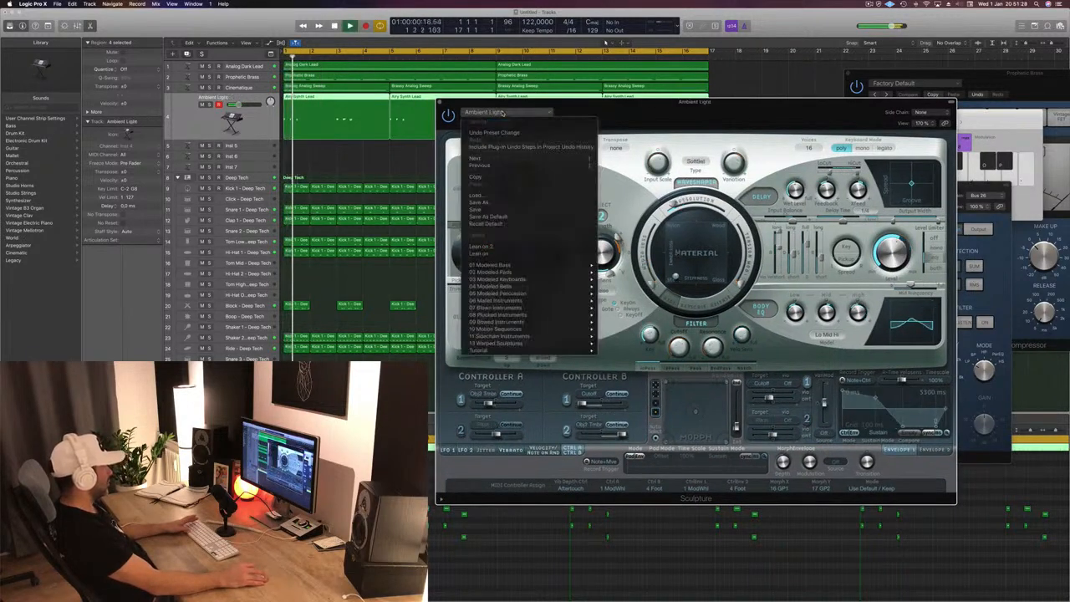
mouse_move(546, 282)
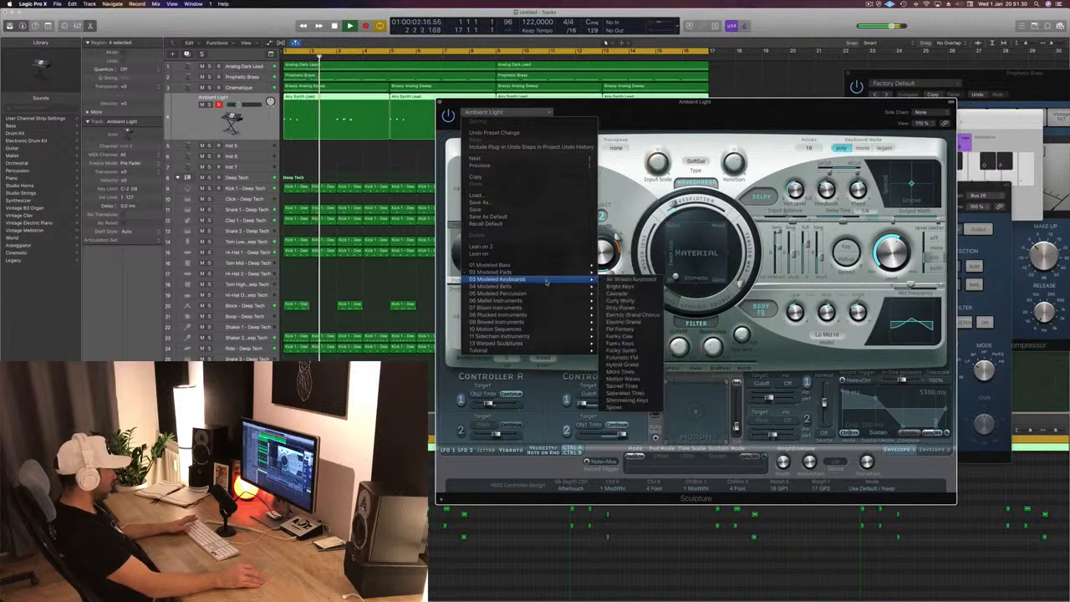
click(642, 279)
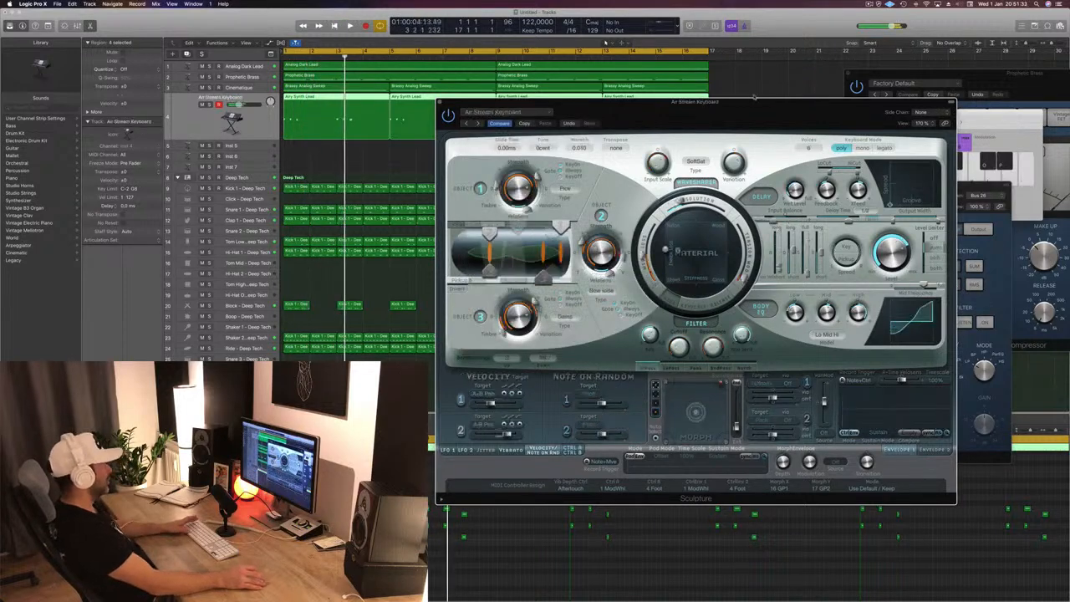
drag(770, 109, 629, 45)
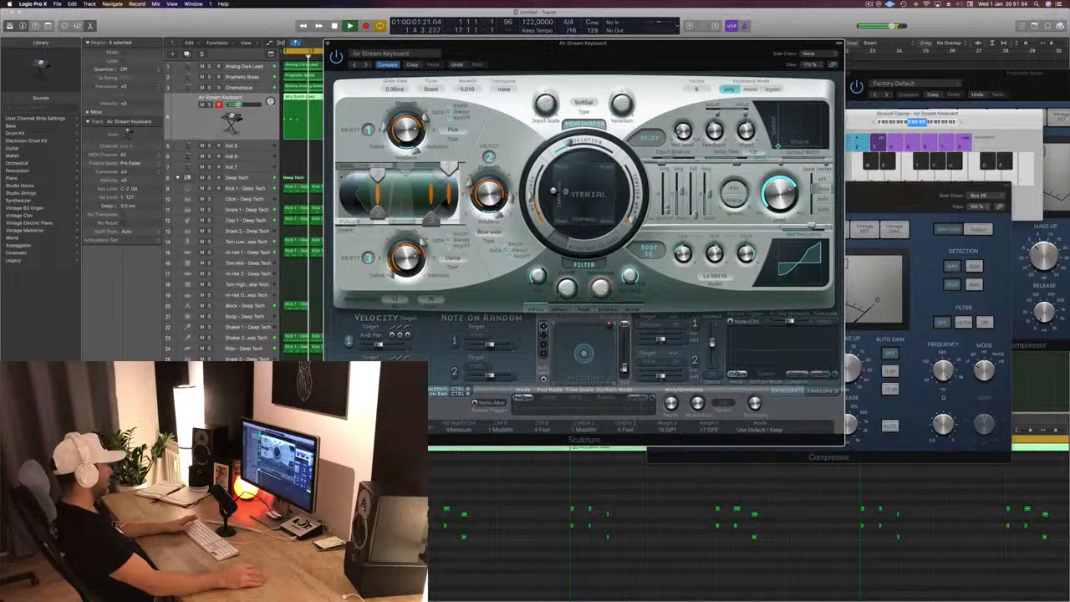
drag(502, 45, 632, 99)
key(space)
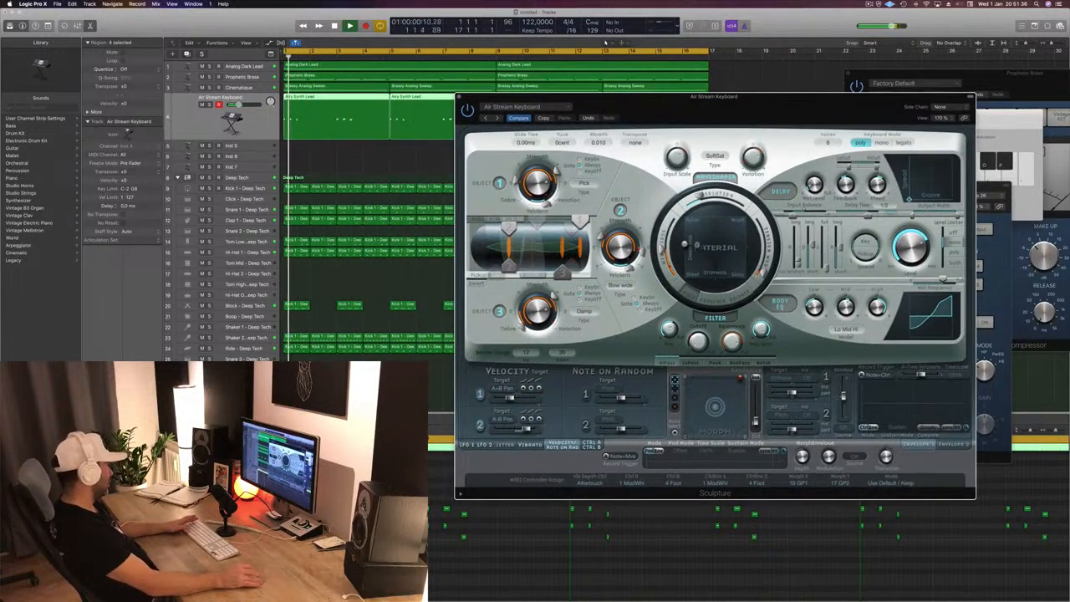
- Audition the Bright Keys, Cascade and Curly Wurly keyboard presets in Sculpture, and uncover the arrangement behind the plug-in
click(496, 119)
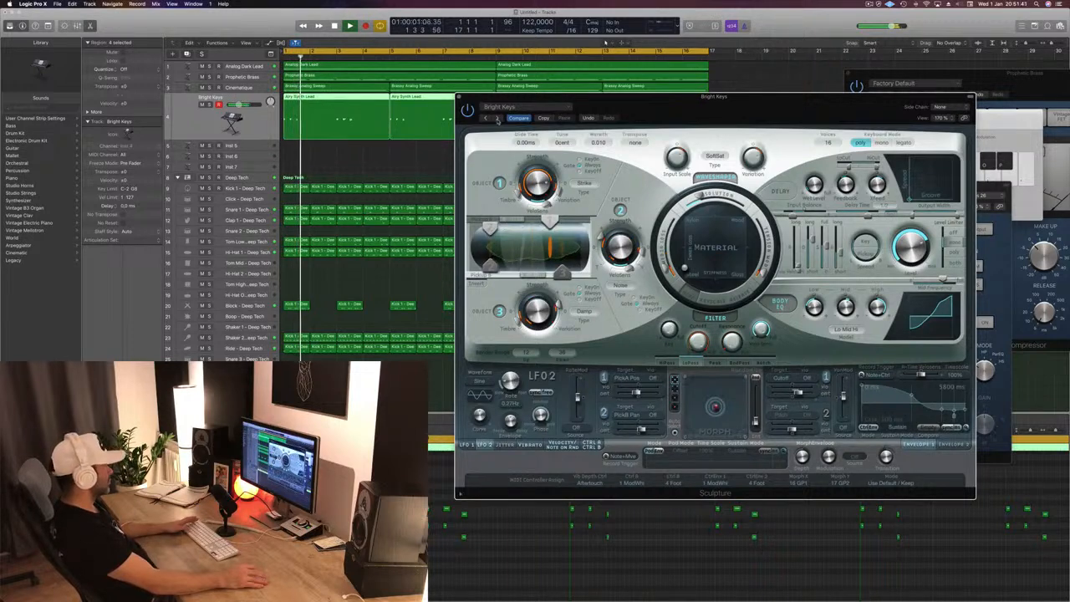
click(496, 119)
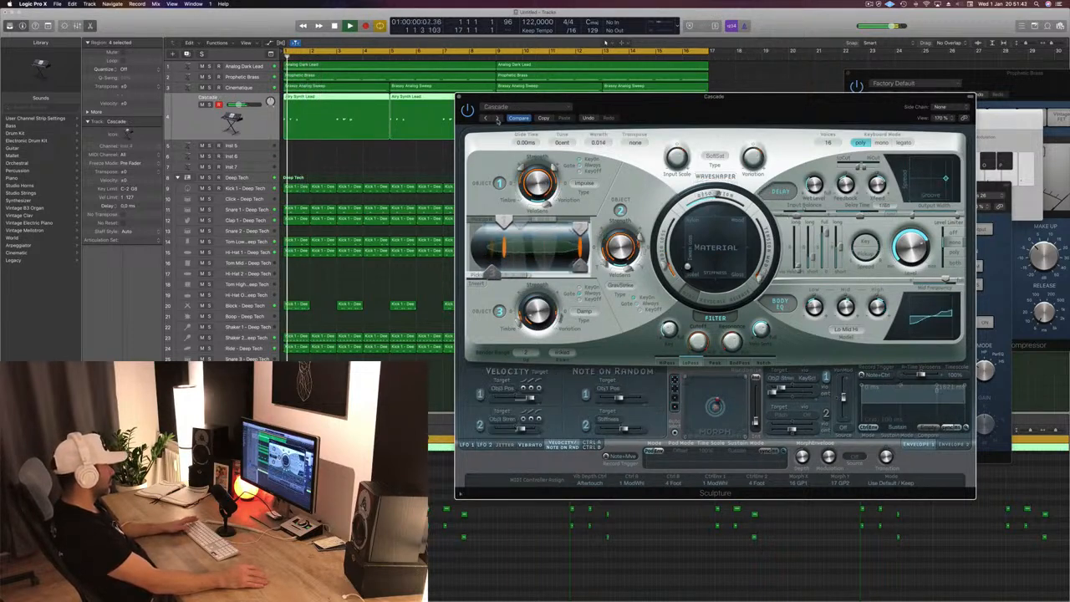
click(496, 120)
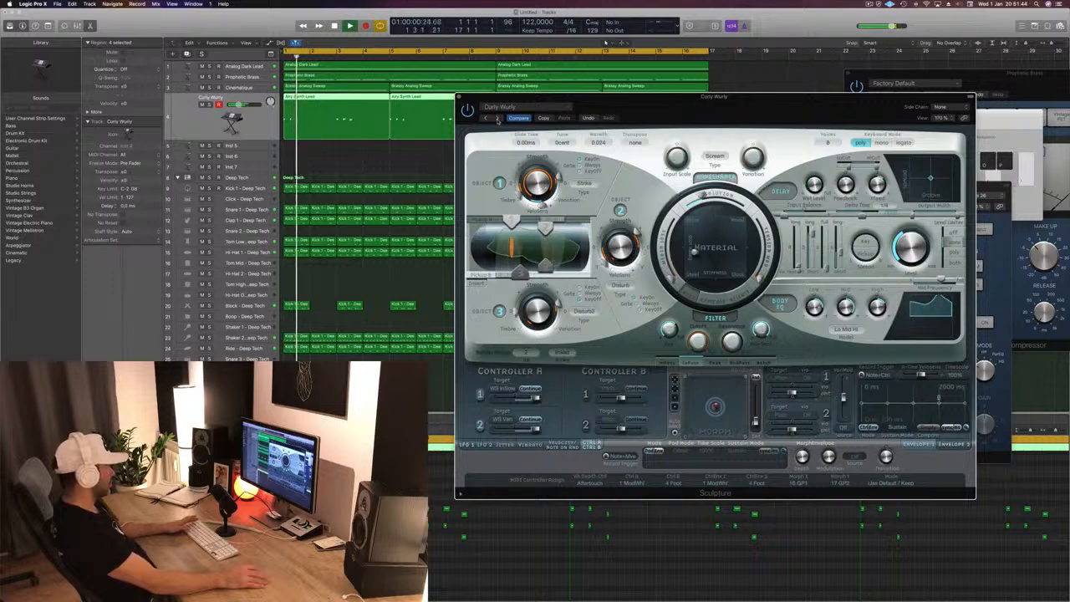
mouse_move(703, 102)
mouse_down()
mouse_move(665, 132)
mouse_move(594, 131)
mouse_up()
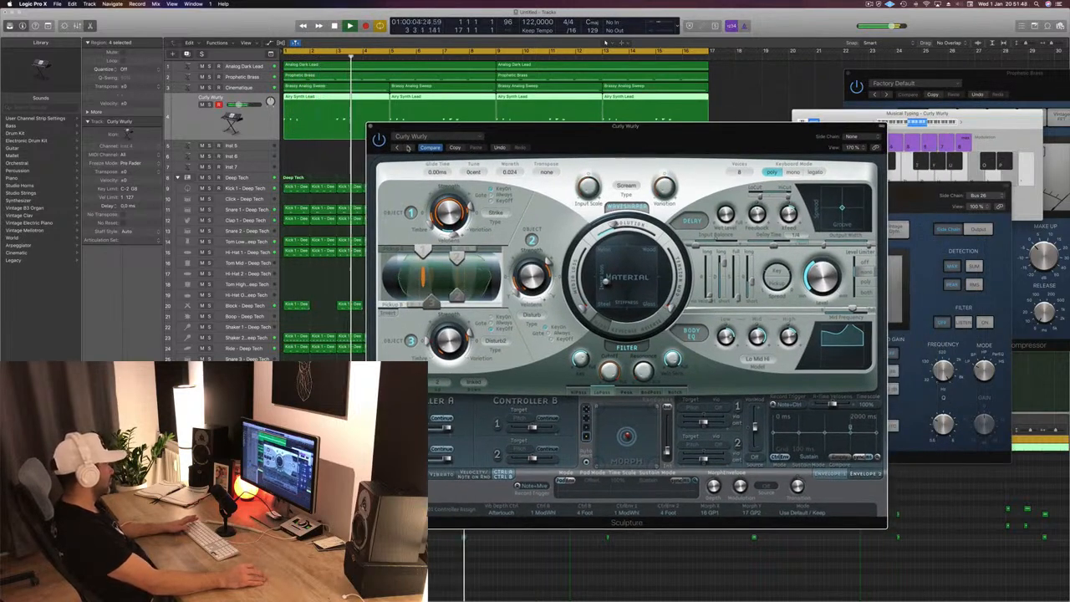
- Audition Sculpture's keyboard presets one by one during playback, from Dirty Pianet through Electric Grand, FM Fantasy and Funky Clav to Funky Keys
click(407, 147)
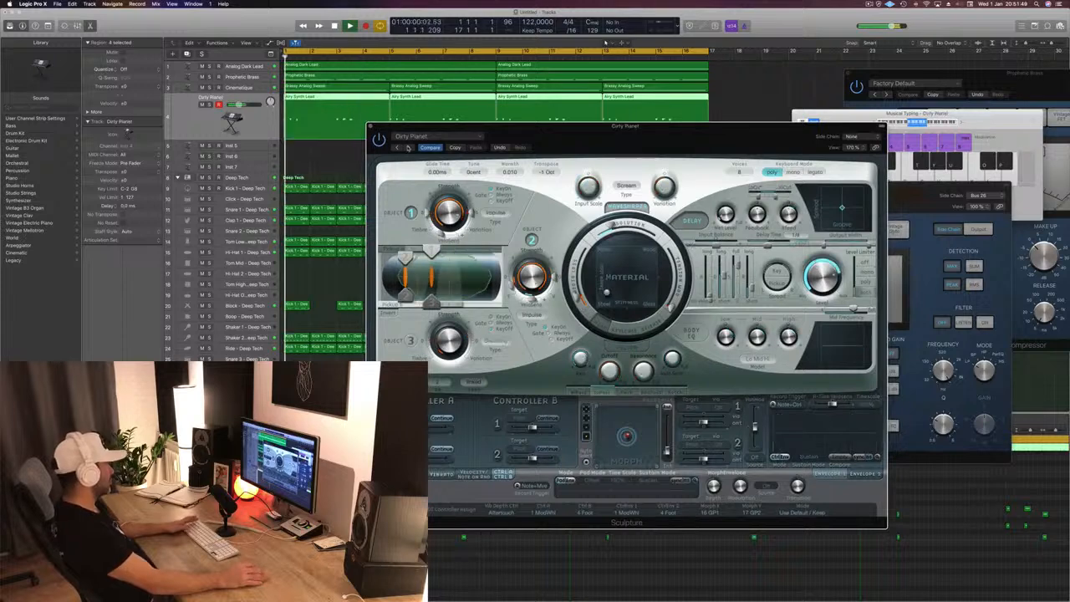
click(407, 147)
click(407, 147)
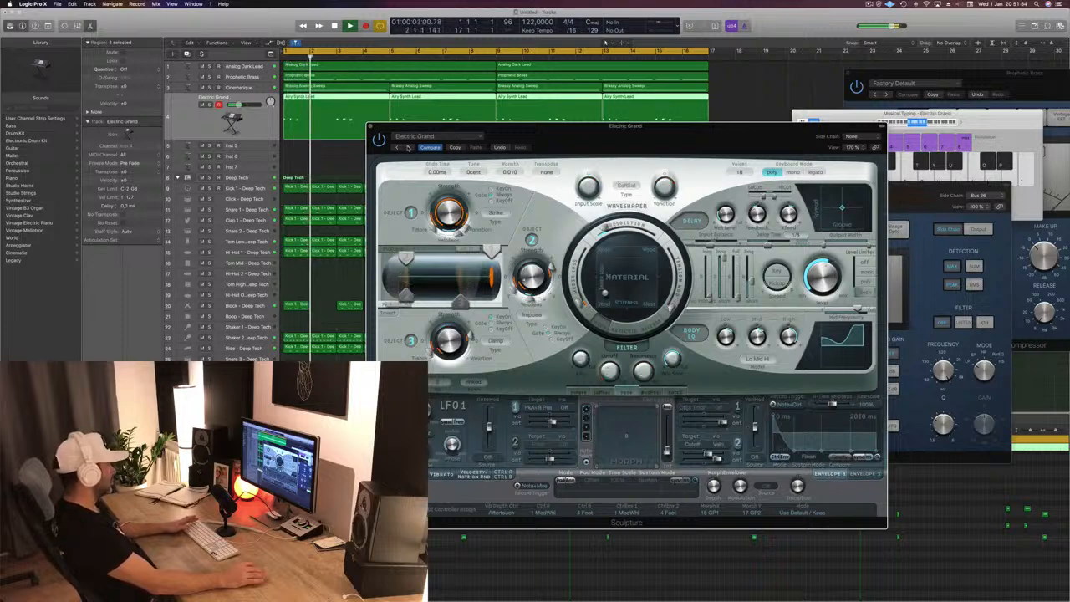
click(407, 147)
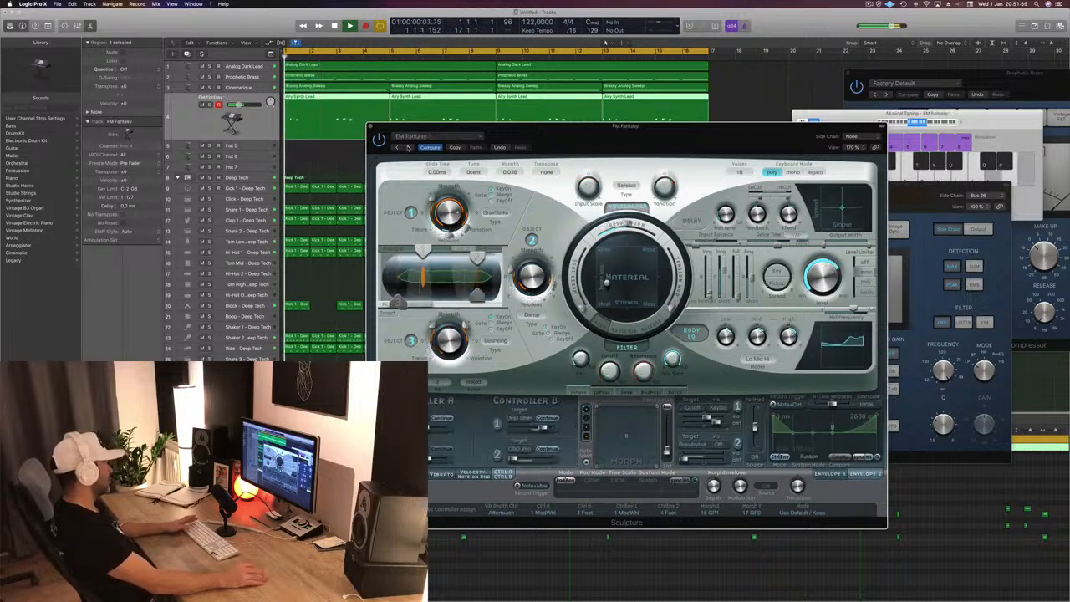
click(406, 147)
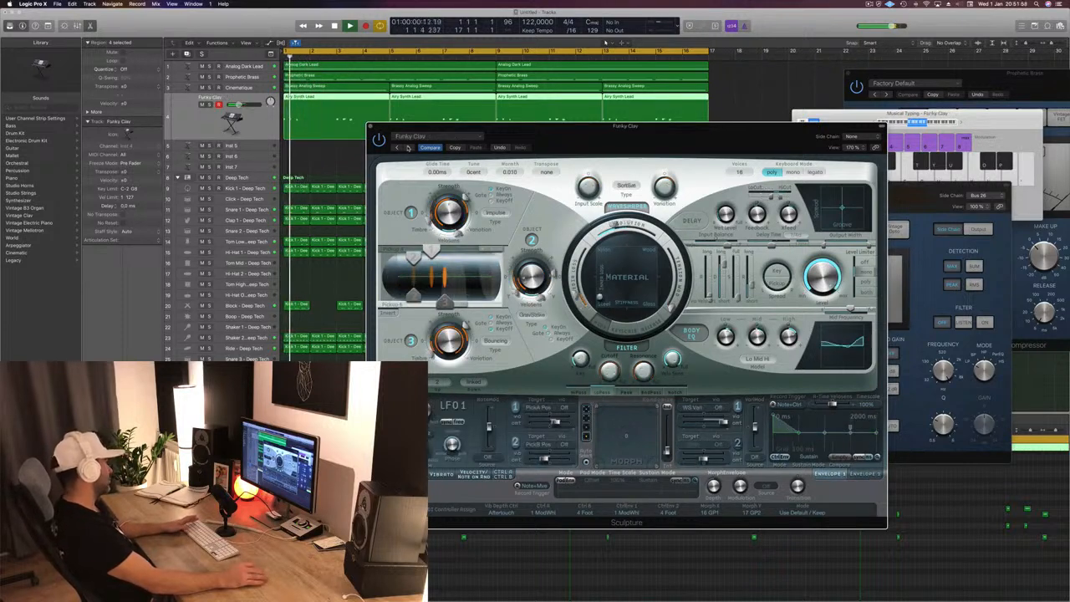
click(407, 147)
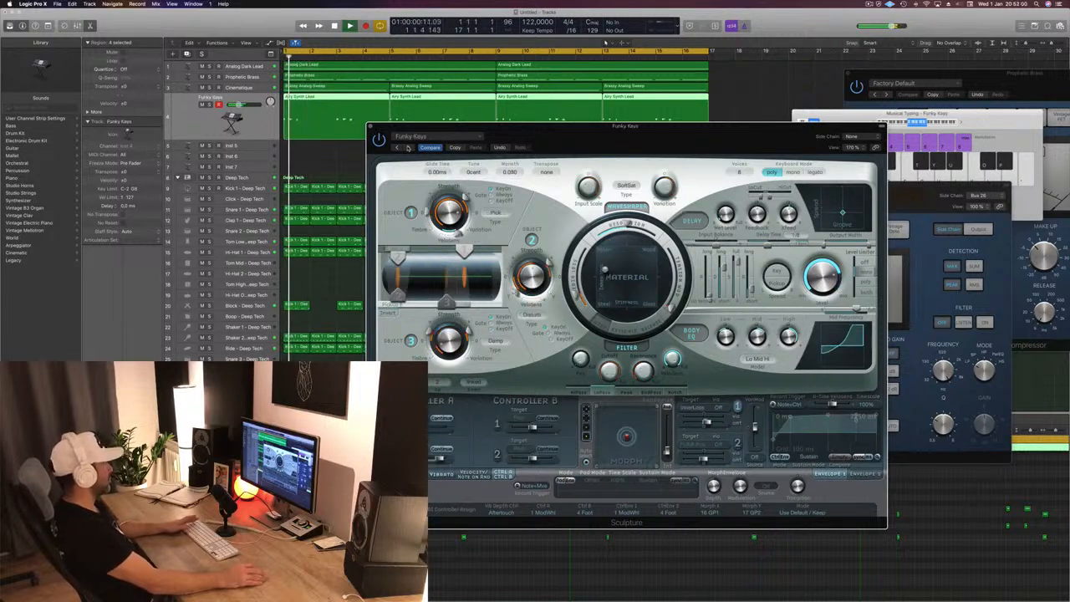
- Audition the Funky Synth, Futuristic FM, Hybrid Grand and Motion Waves presets in Sculpture, and move past them to the following preset
click(406, 147)
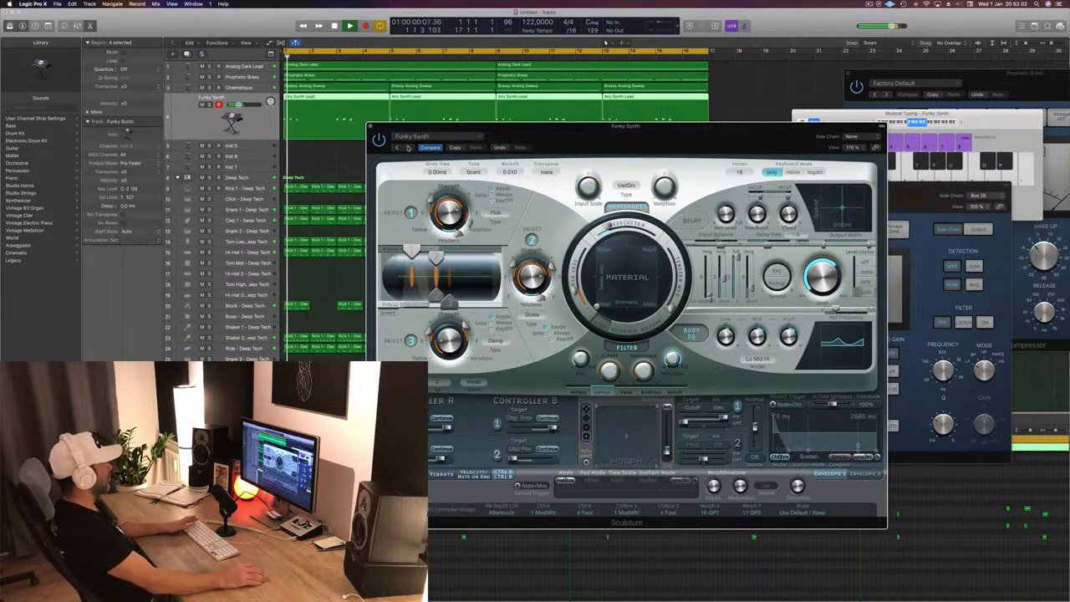
click(407, 147)
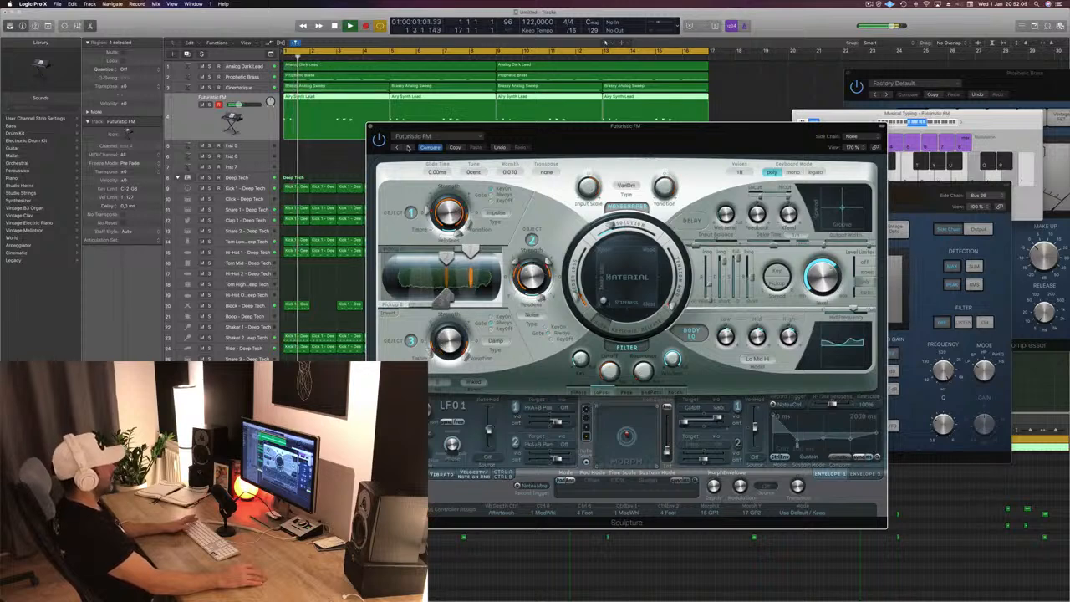
click(407, 147)
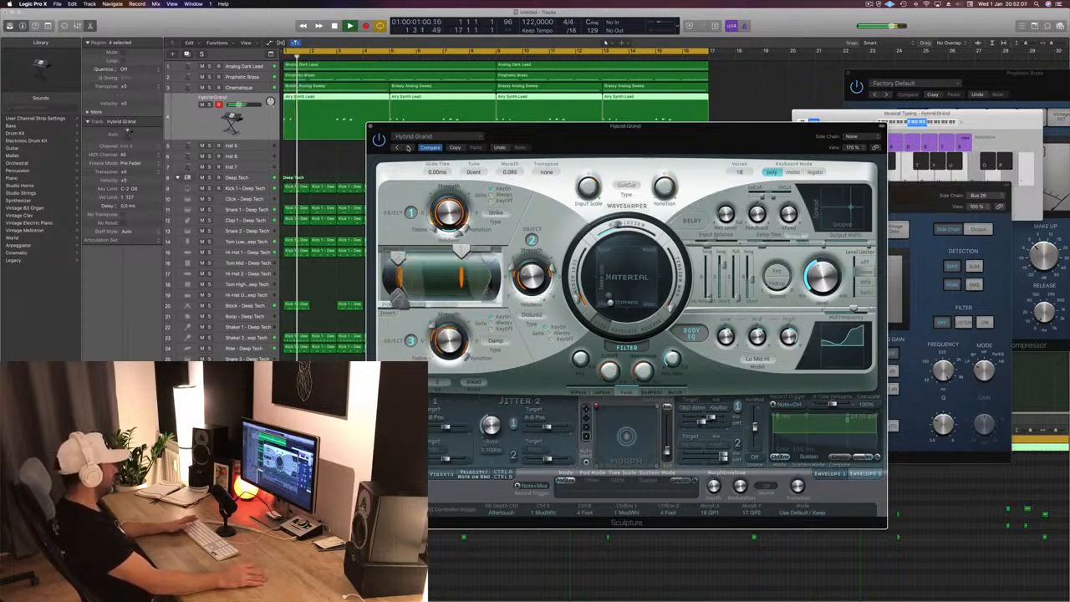
click(407, 147)
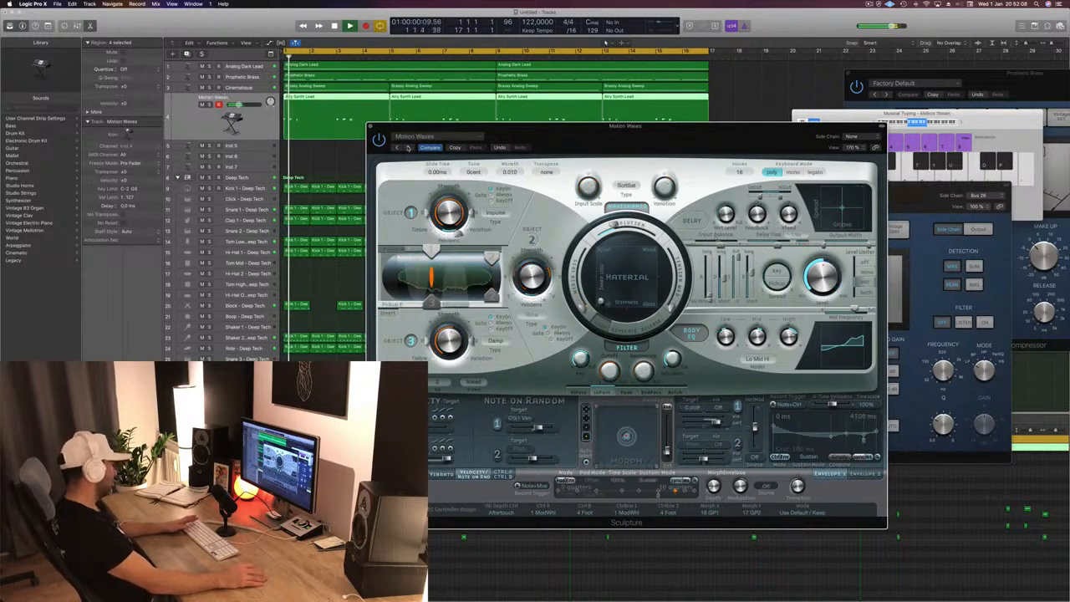
click(408, 148)
- Uncover more of the arrangement behind Sculpture and audition the Saturated Tines, Shimmering Keys and Spinet presets
drag(520, 129, 618, 130)
click(507, 150)
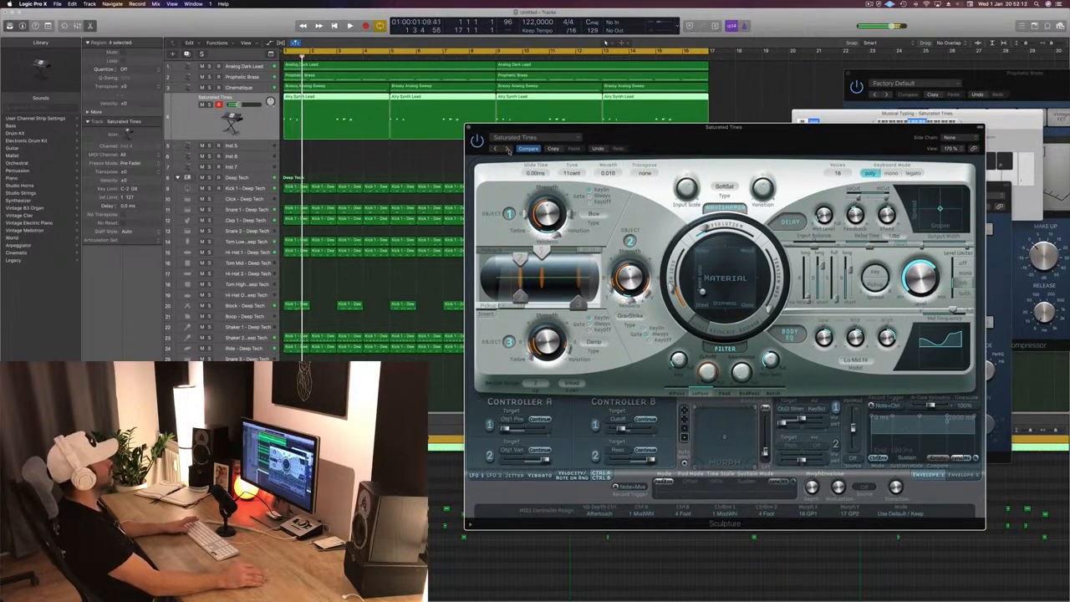
click(507, 150)
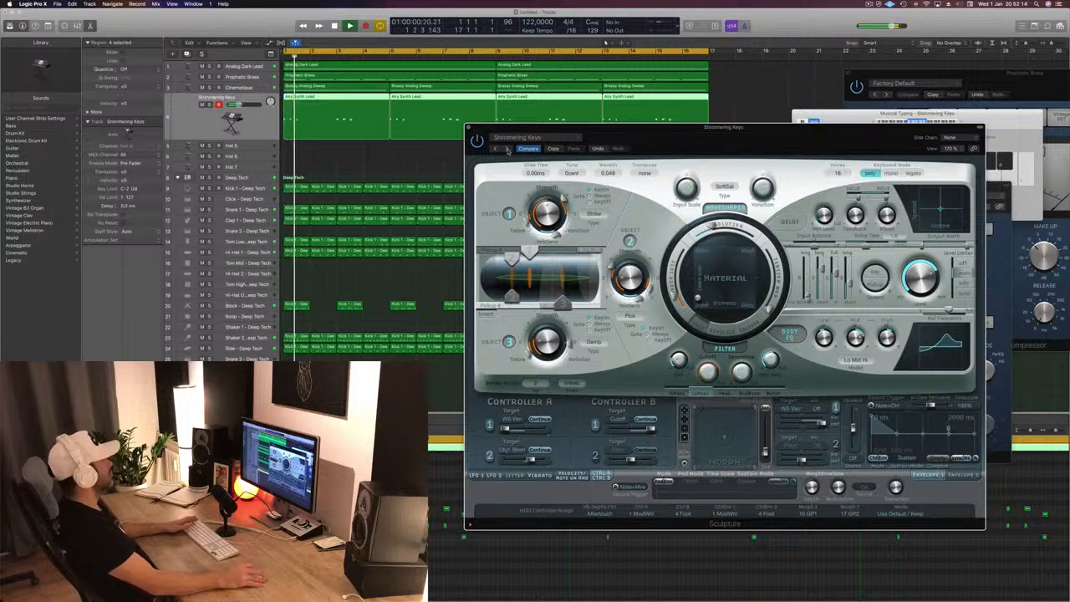
click(508, 150)
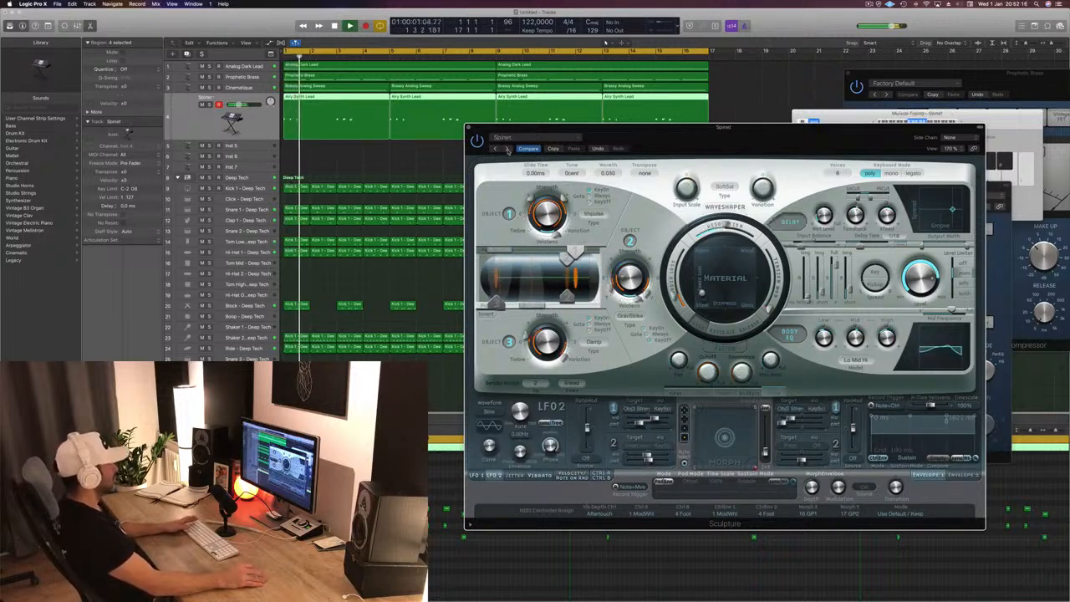
- Audition Sculpture's bell presets one by one, from Angel Bells through Dirty Bells, Glockenspiel and Mister Frosty to Tubular Materials
click(508, 150)
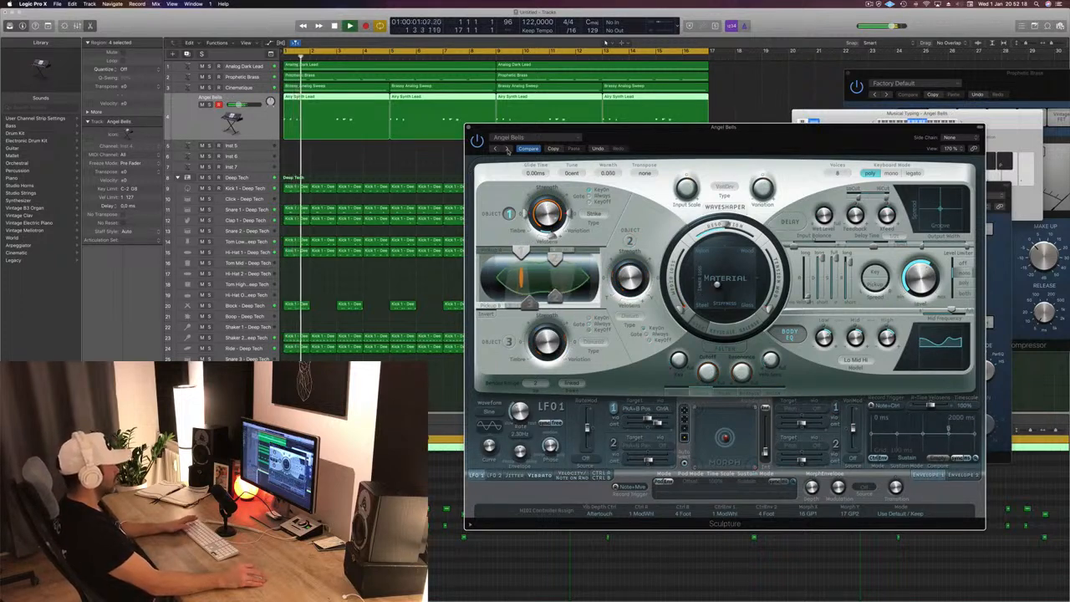
click(508, 149)
click(507, 150)
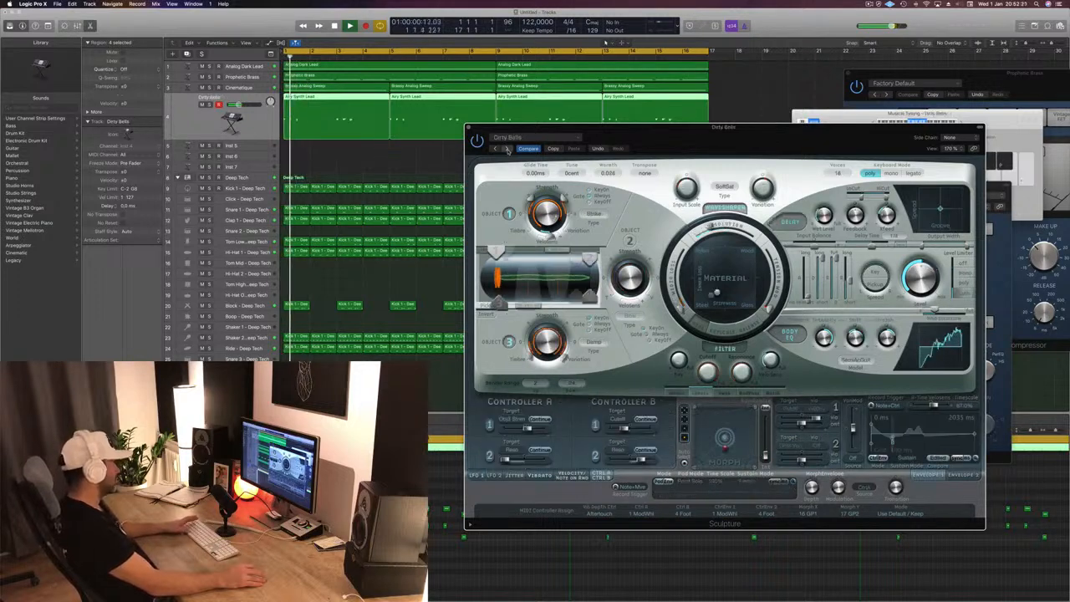
click(507, 149)
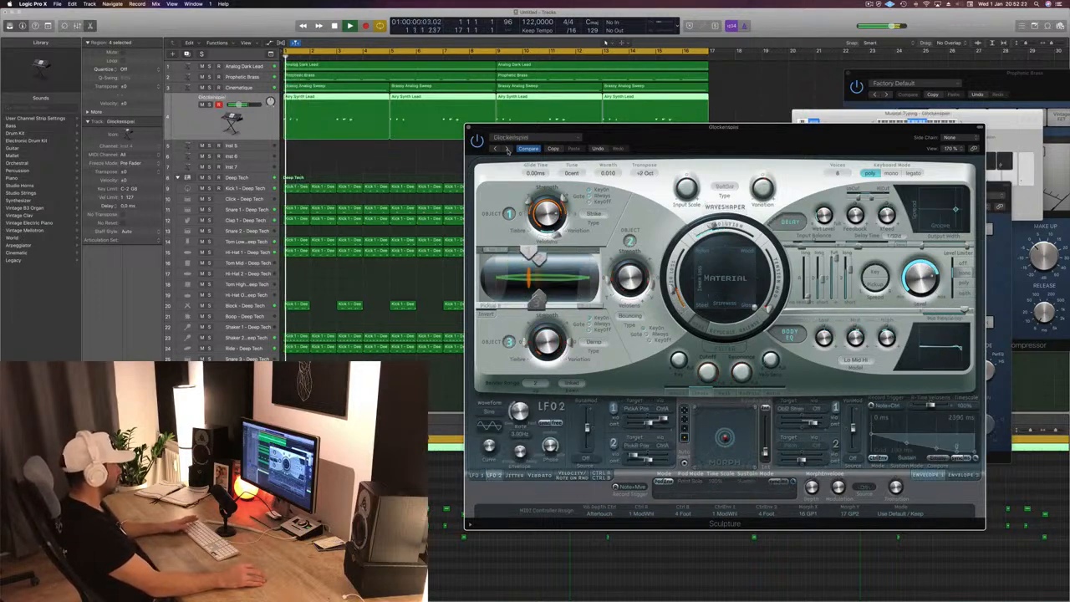
click(507, 149)
click(507, 150)
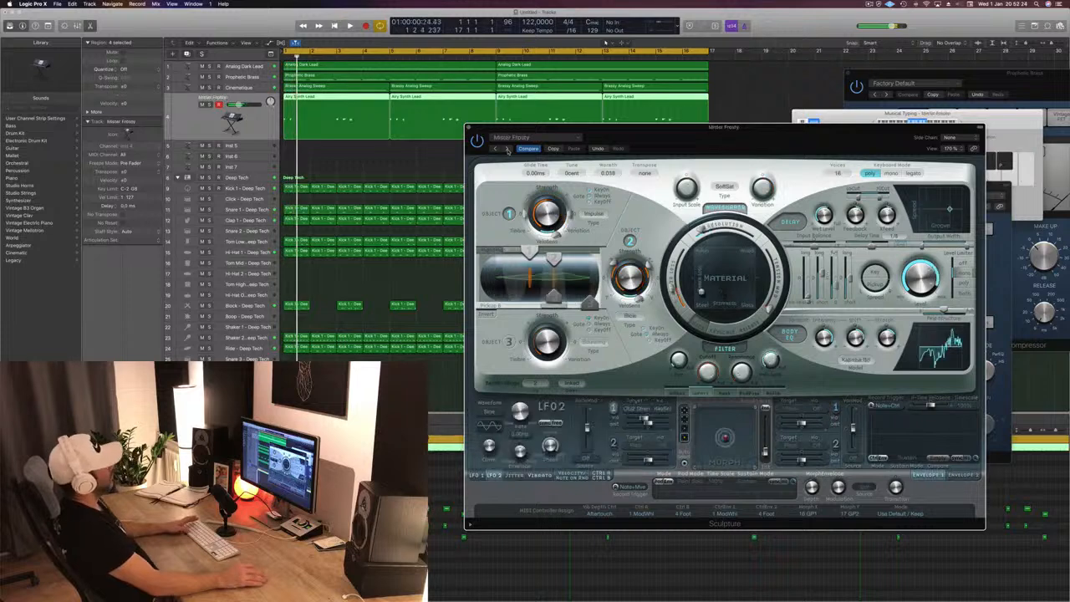
click(507, 150)
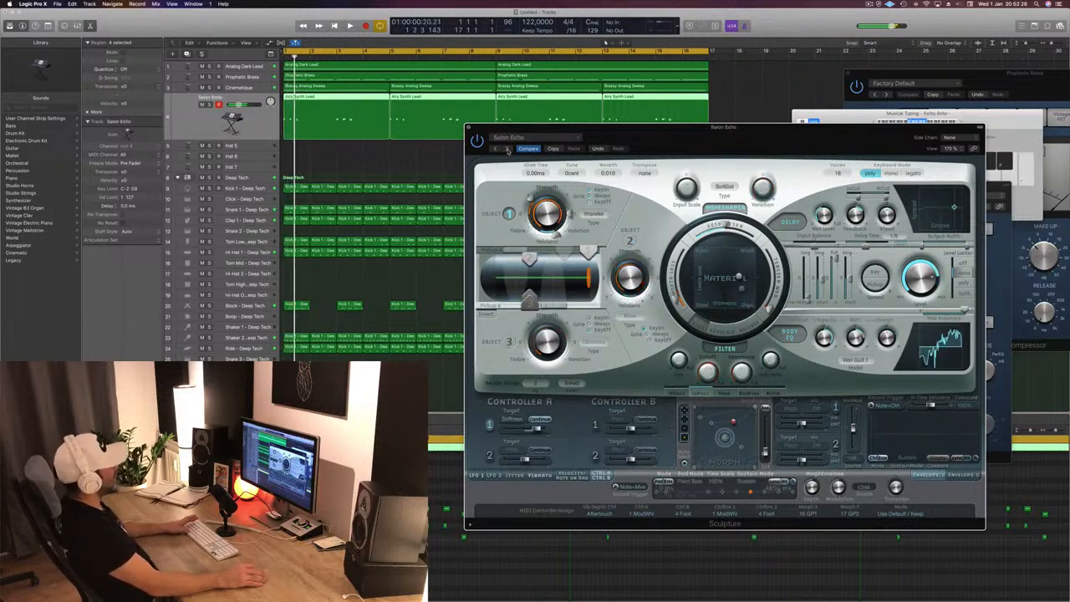
click(507, 149)
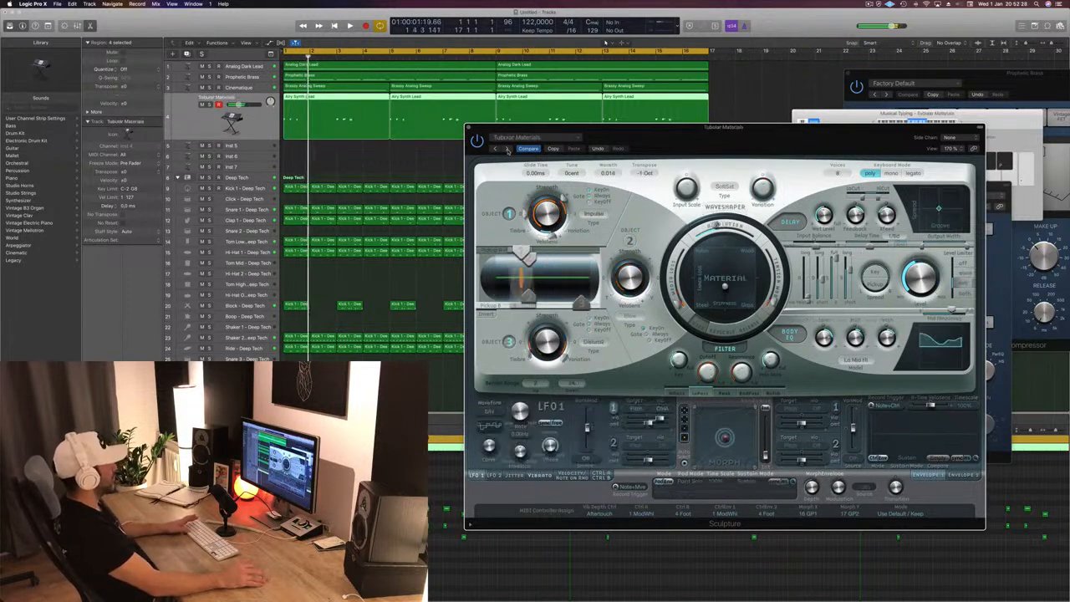
- Audition Sculpture's percussion presets from Metallic Percussion to Skin Drum during playback
click(507, 150)
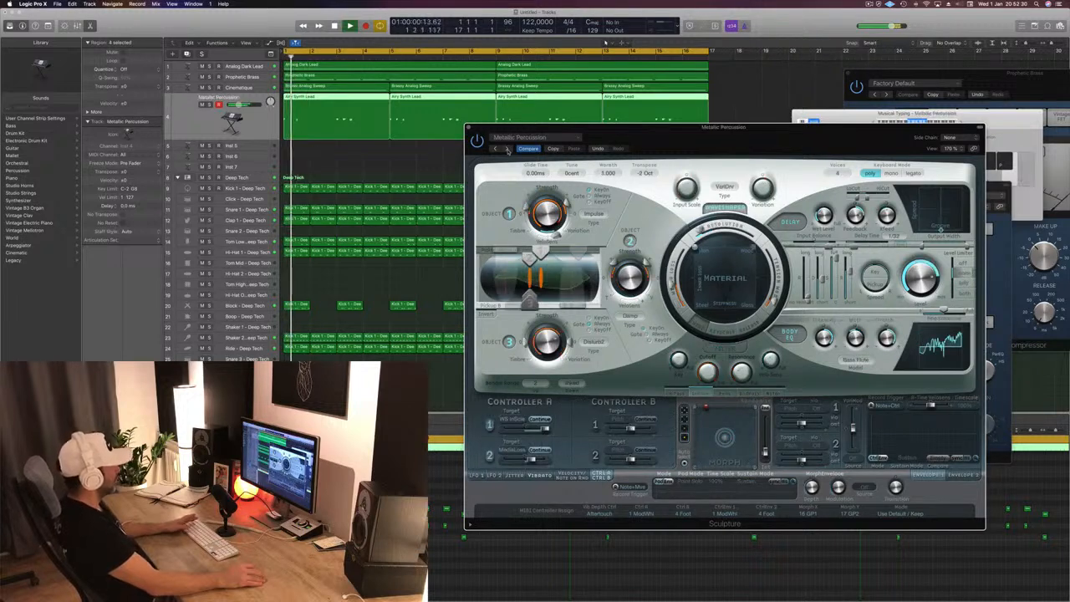
click(507, 150)
click(507, 150)
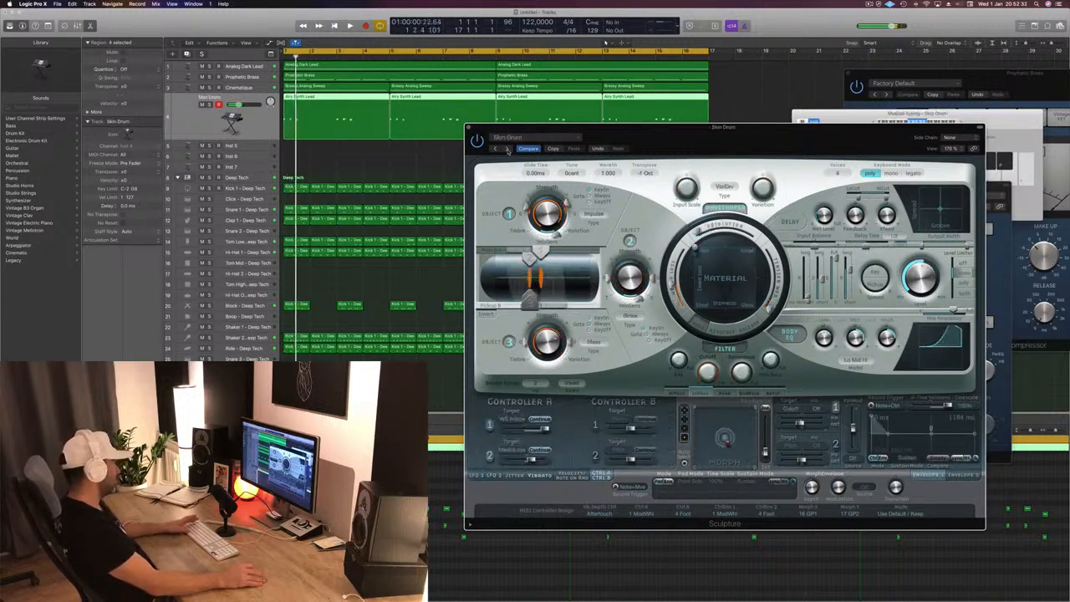
- Audition the Asian Dreams, Big Kalimba, Carillon and Classic Marimba presets in Sculpture, uncovering the Musical Typing keyboard behind the plug-in
click(507, 149)
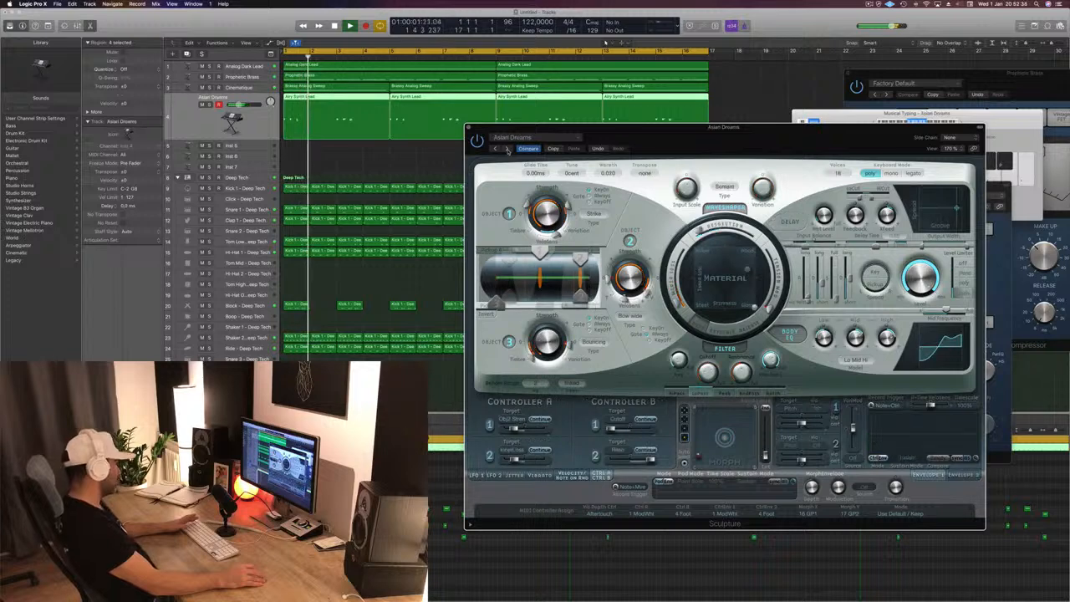
click(507, 150)
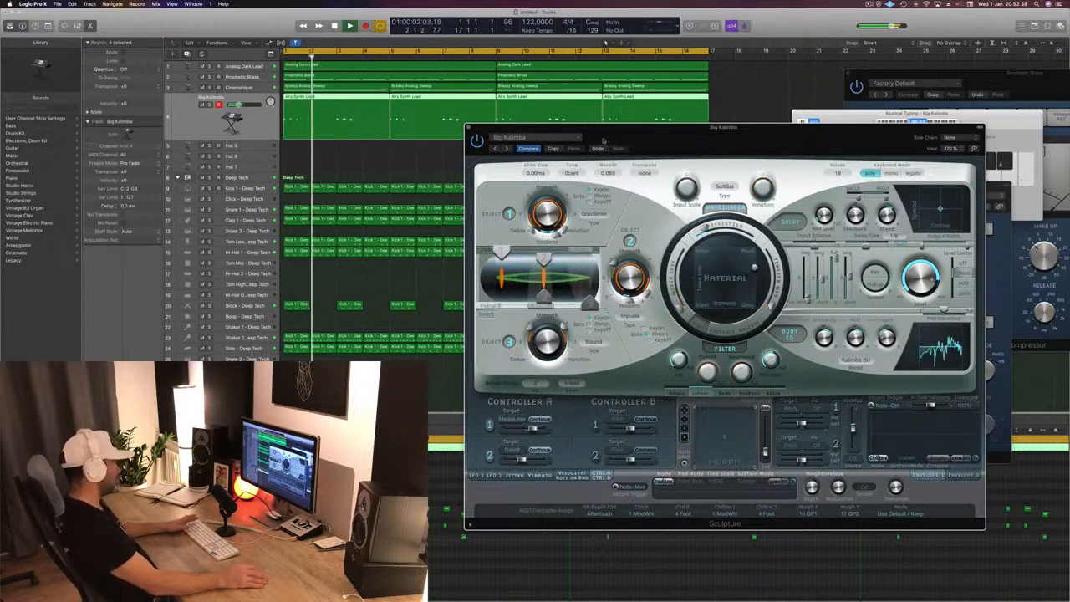
drag(603, 140, 445, 163)
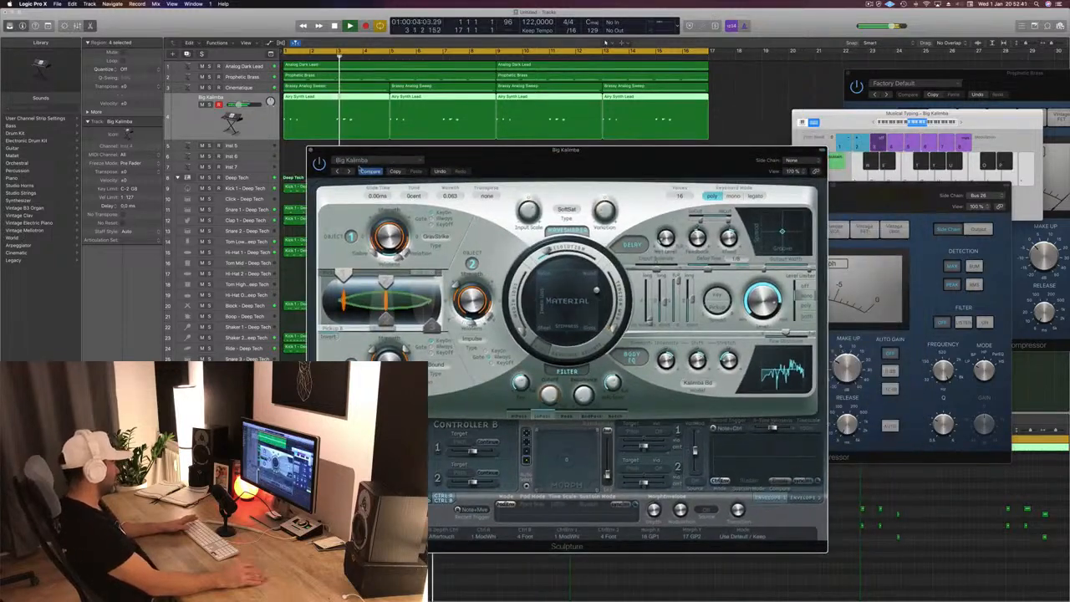
click(349, 170)
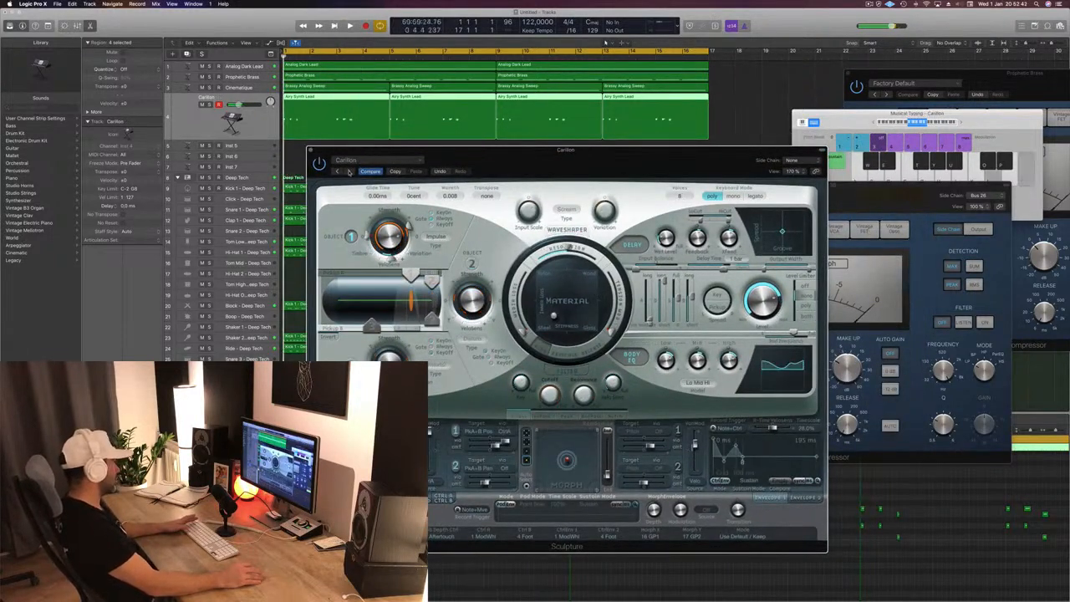
click(350, 170)
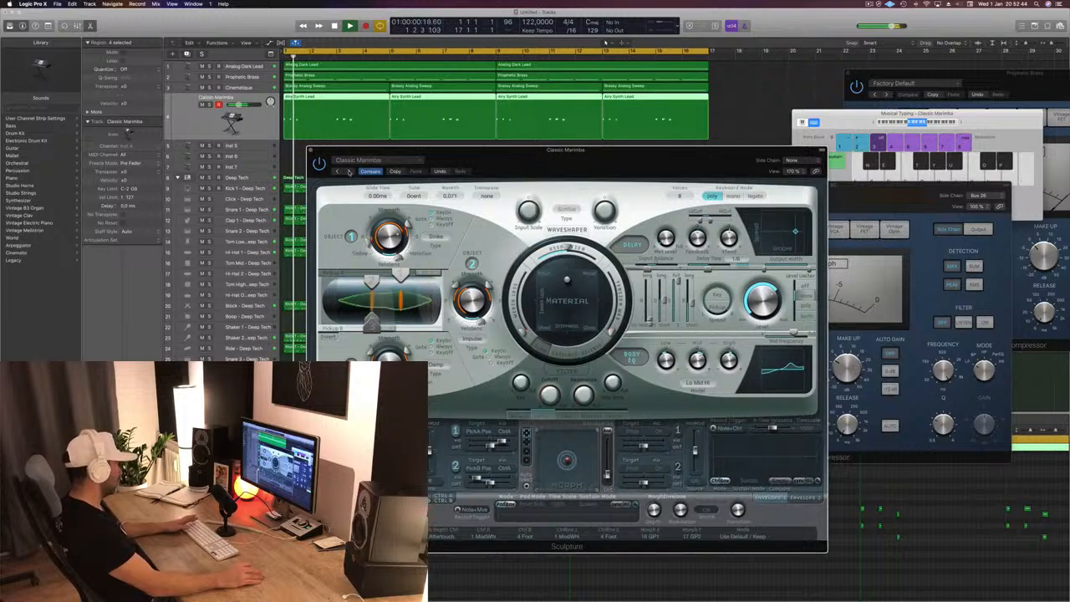
- Load the Jamaican Mallets preset in Sculpture for the lead and listen to it with the arrangement uncovered
click(349, 171)
click(349, 171)
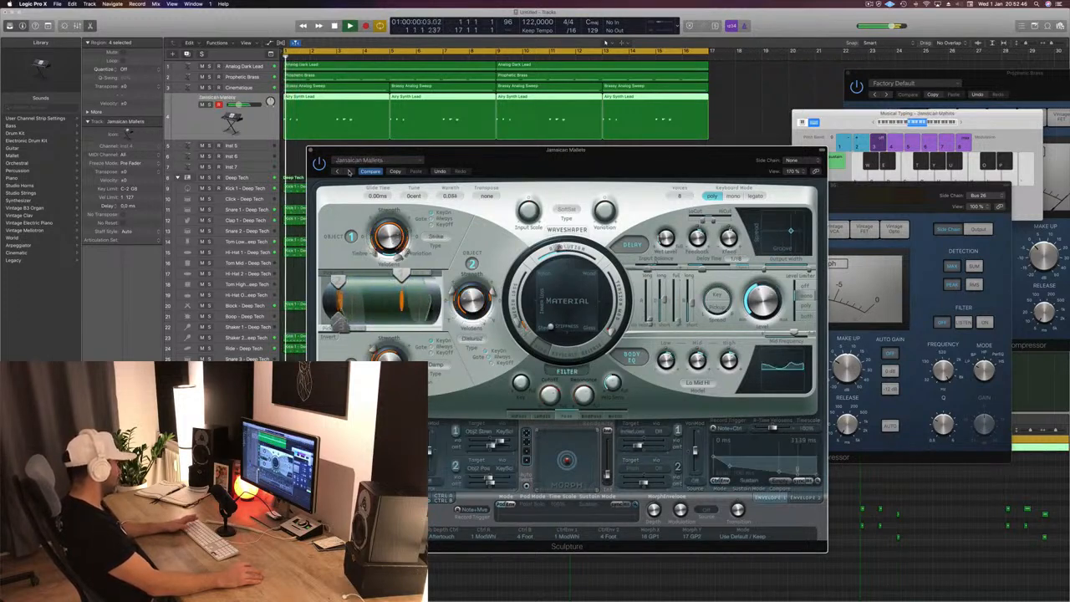
mouse_move(486, 159)
mouse_down()
mouse_move(737, 133)
mouse_move(676, 142)
mouse_up()
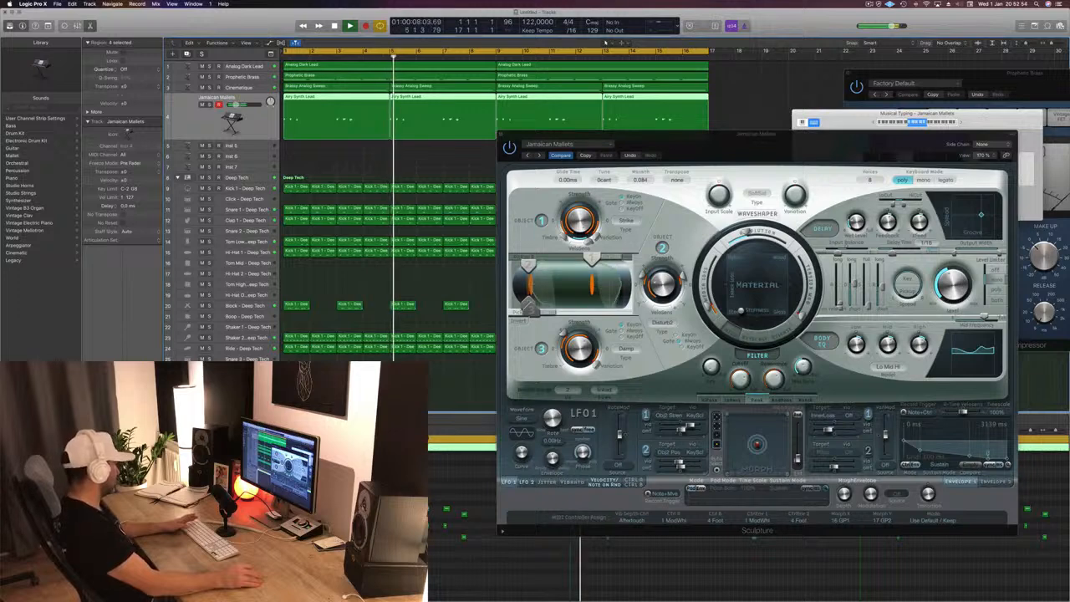
drag(756, 149, 657, 169)
- Close the Sculpture, front Compressor and Delay Designer windows, and move the Musical Typing keyboard clear of the remaining Compressor's controls
click(400, 155)
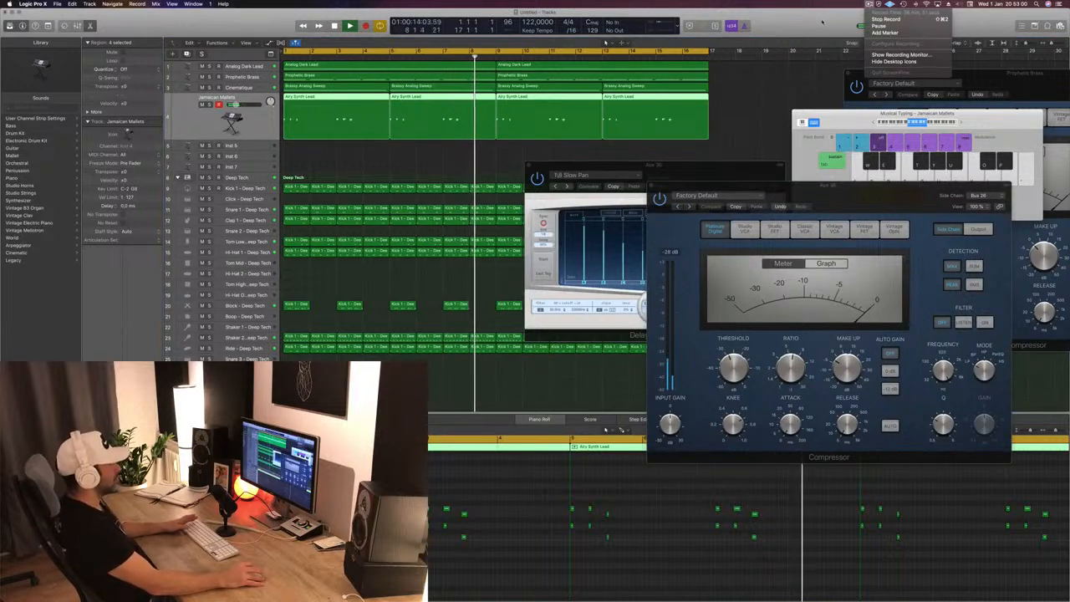
drag(753, 191, 587, 153)
click(528, 151)
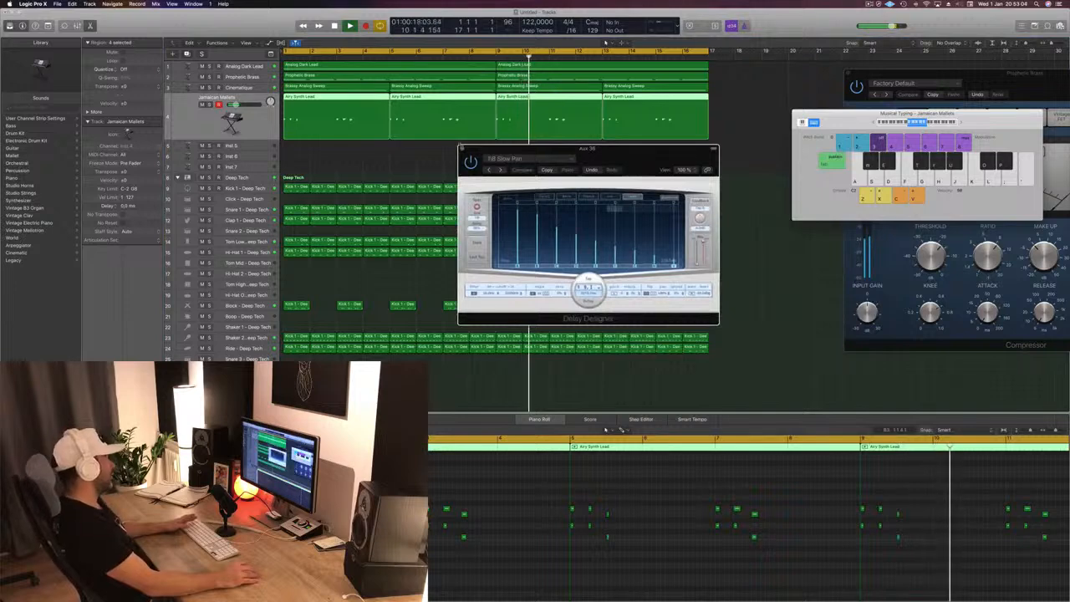
click(463, 147)
drag(864, 120, 823, 101)
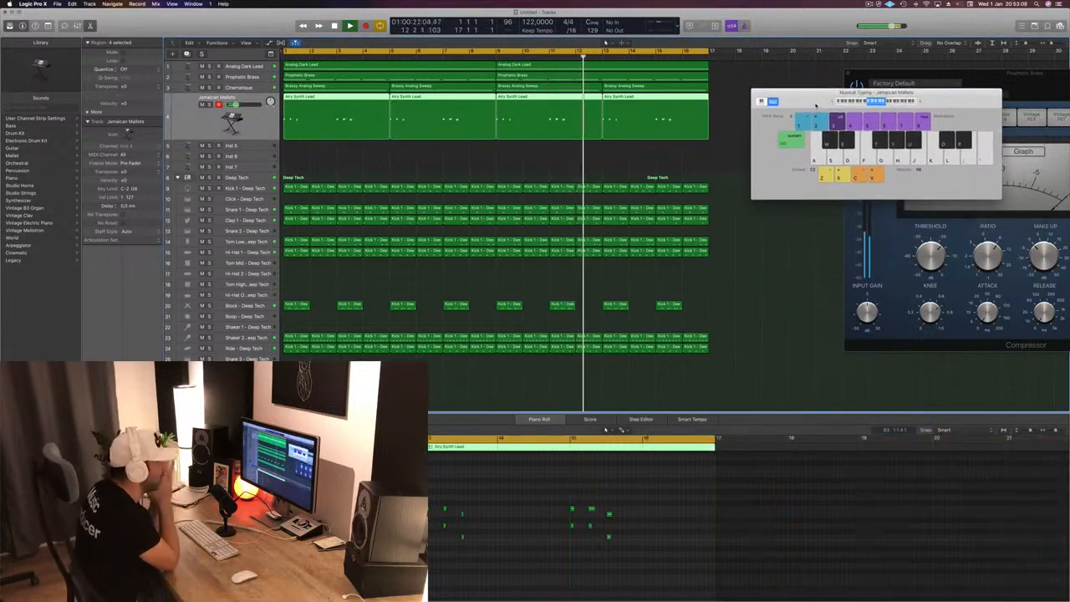